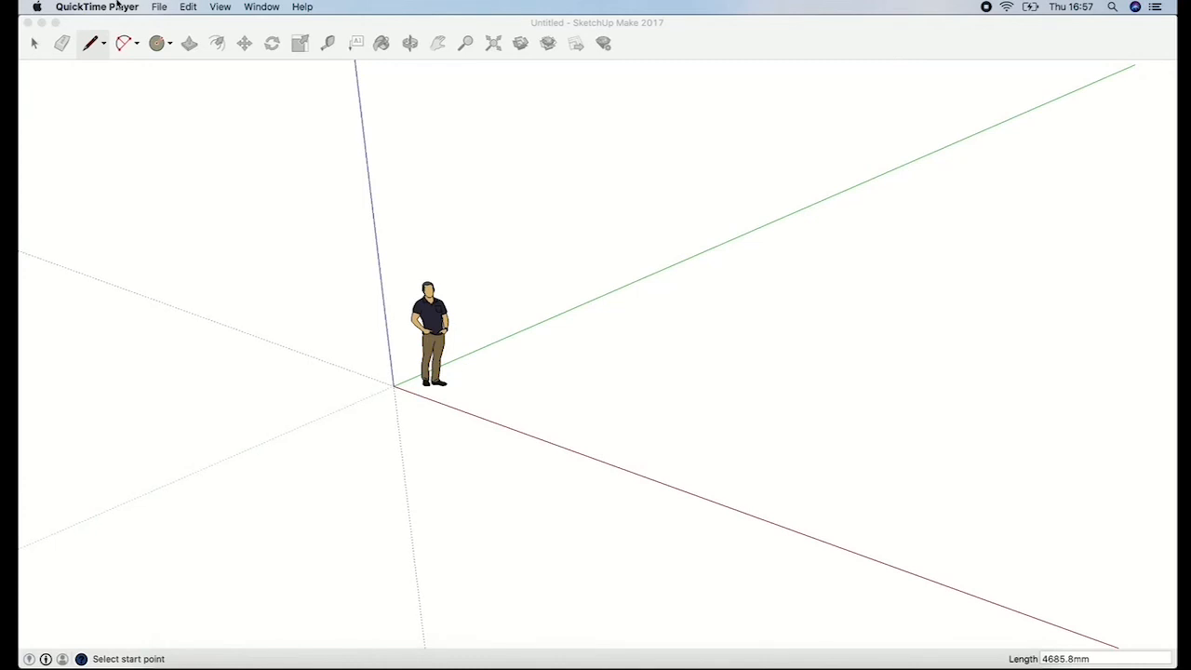
# Step: Set the drawing template to Construction Documentation - Millimeters in the preferences and abandon the stray line
pyautogui.click(194, 124)
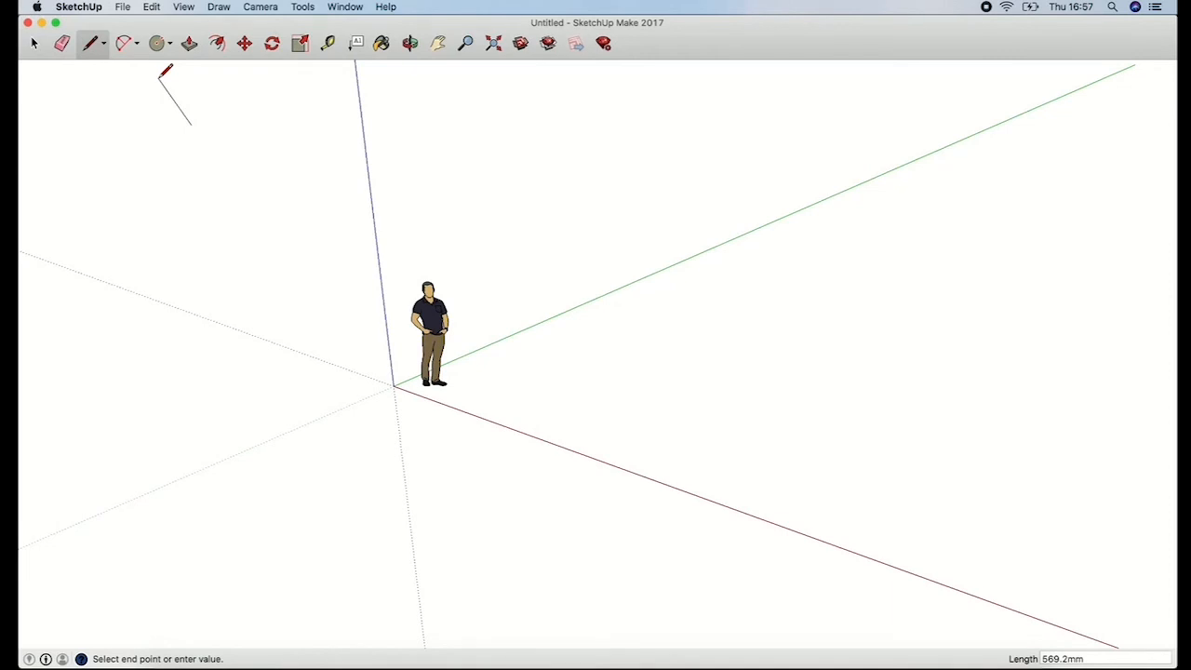
pyautogui.click(123, 7)
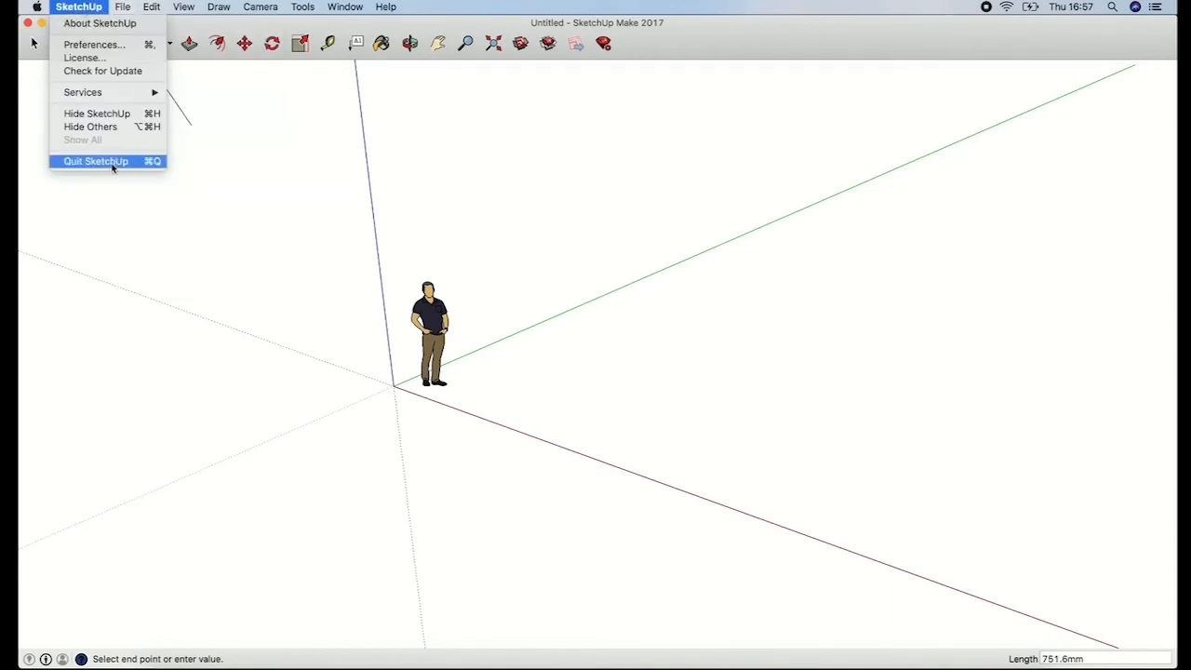
pyautogui.click(142, 45)
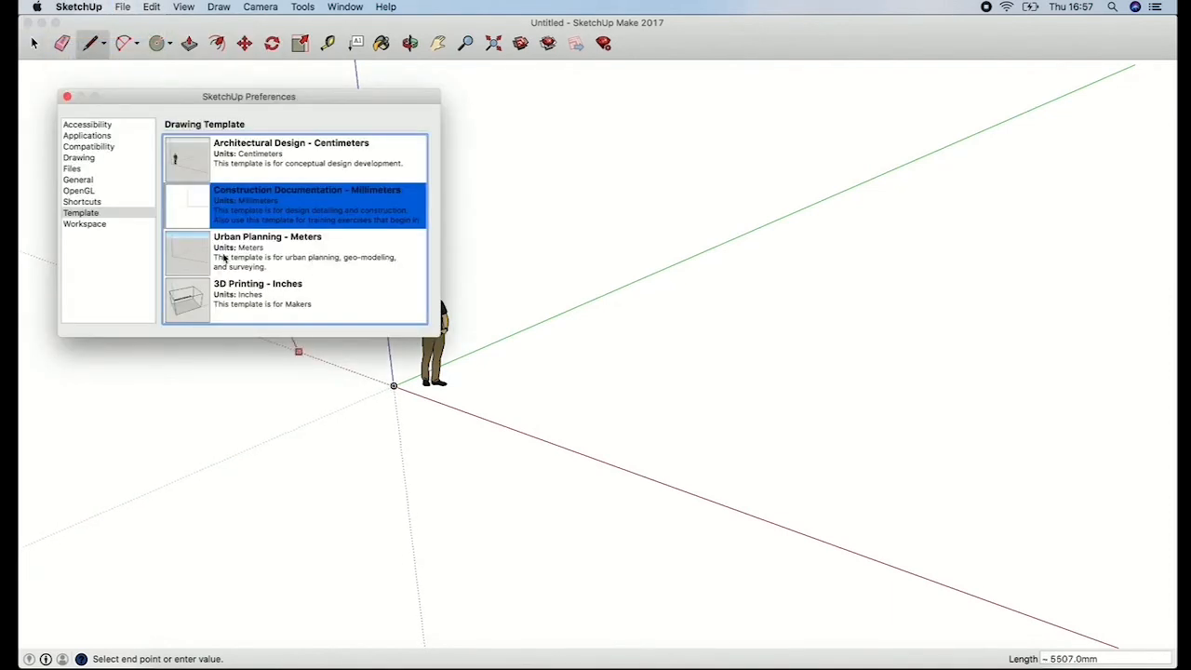
pyautogui.click(84, 202)
pyautogui.click(81, 213)
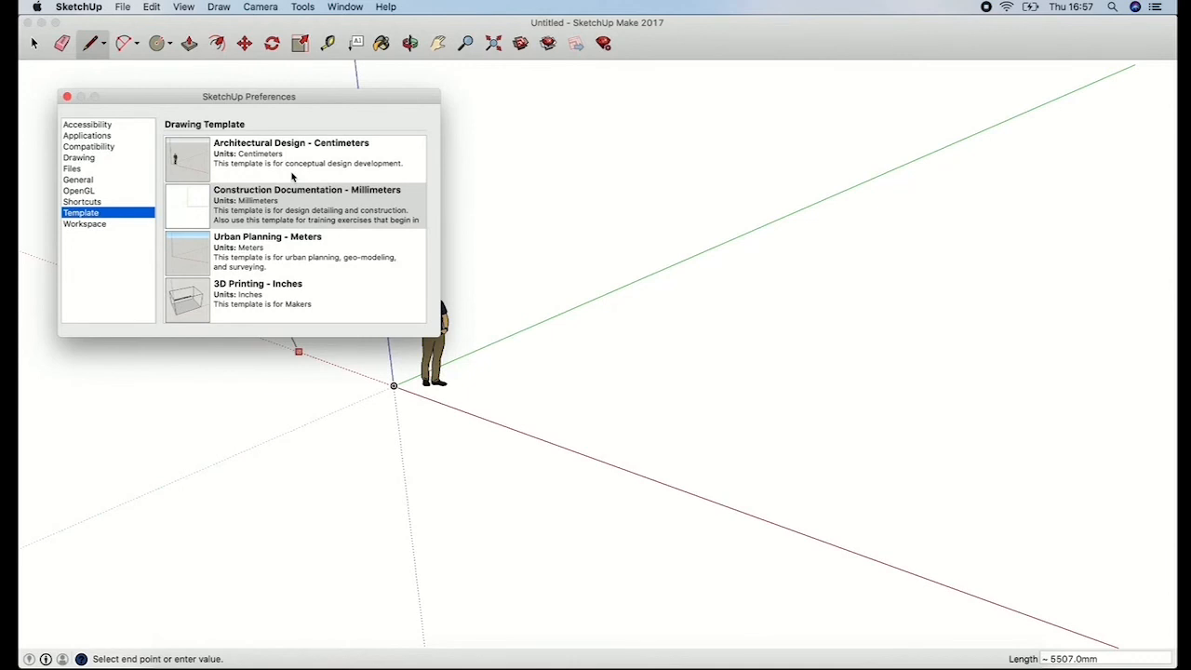
pyautogui.scroll(-10, 312, 228)
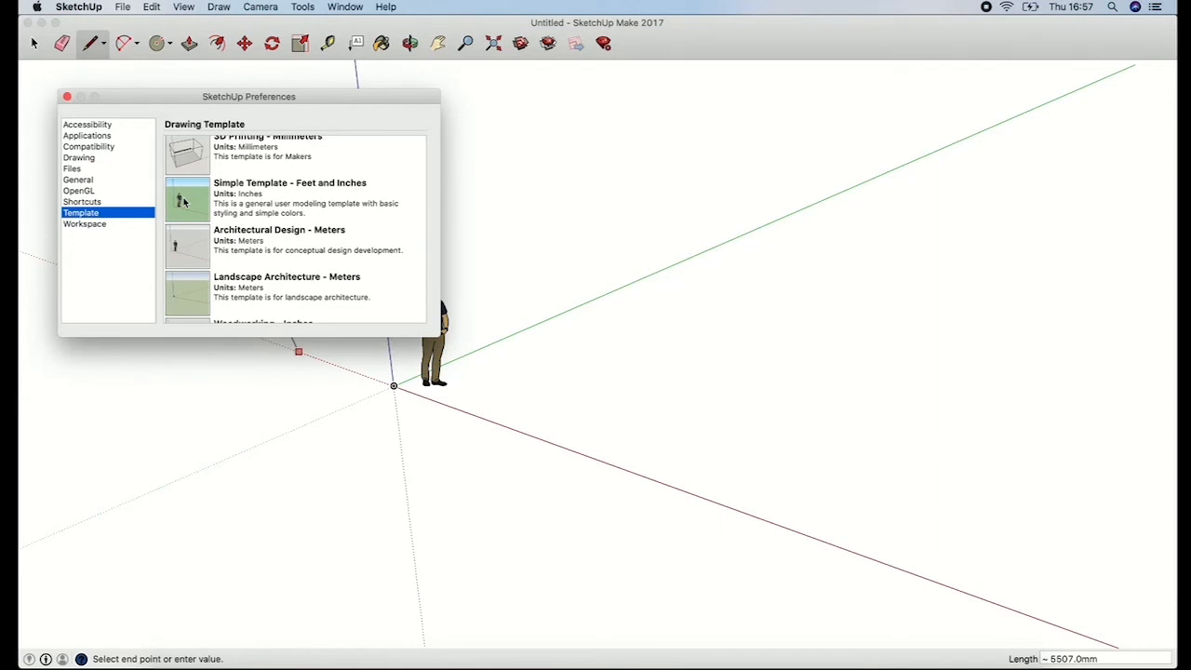
pyautogui.scroll(-2, 287, 242)
pyautogui.scroll(5, 290, 247)
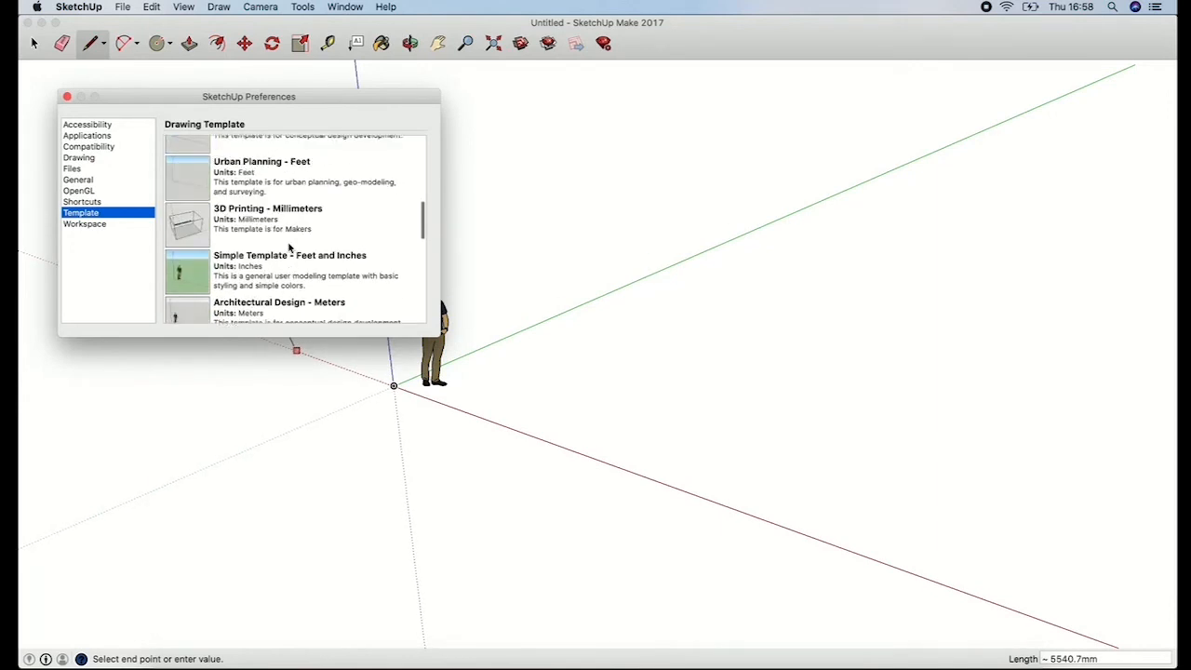
pyautogui.scroll(-5, 289, 248)
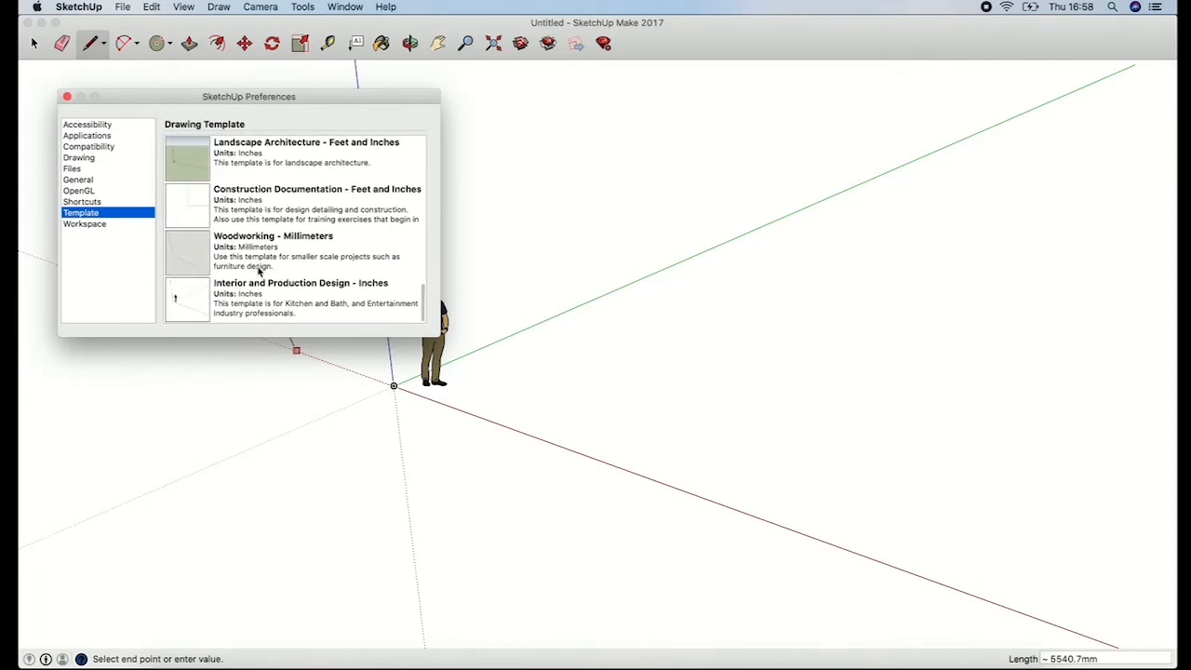
pyautogui.scroll(5, 259, 269)
pyautogui.click(220, 203)
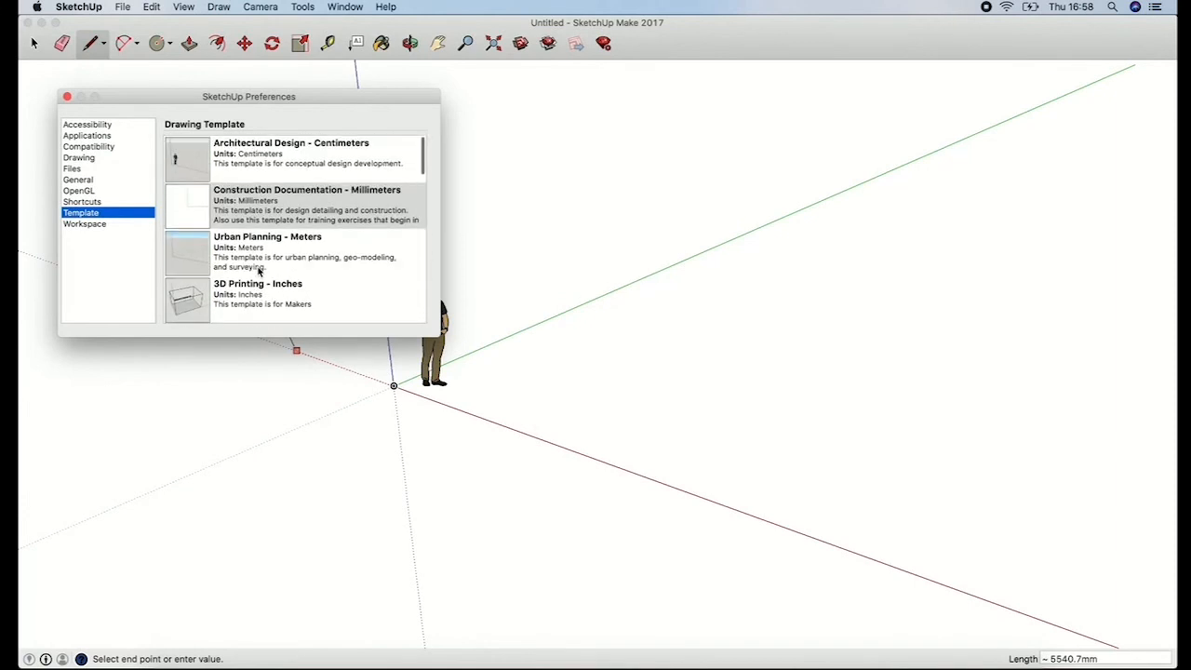
pyautogui.click(259, 223)
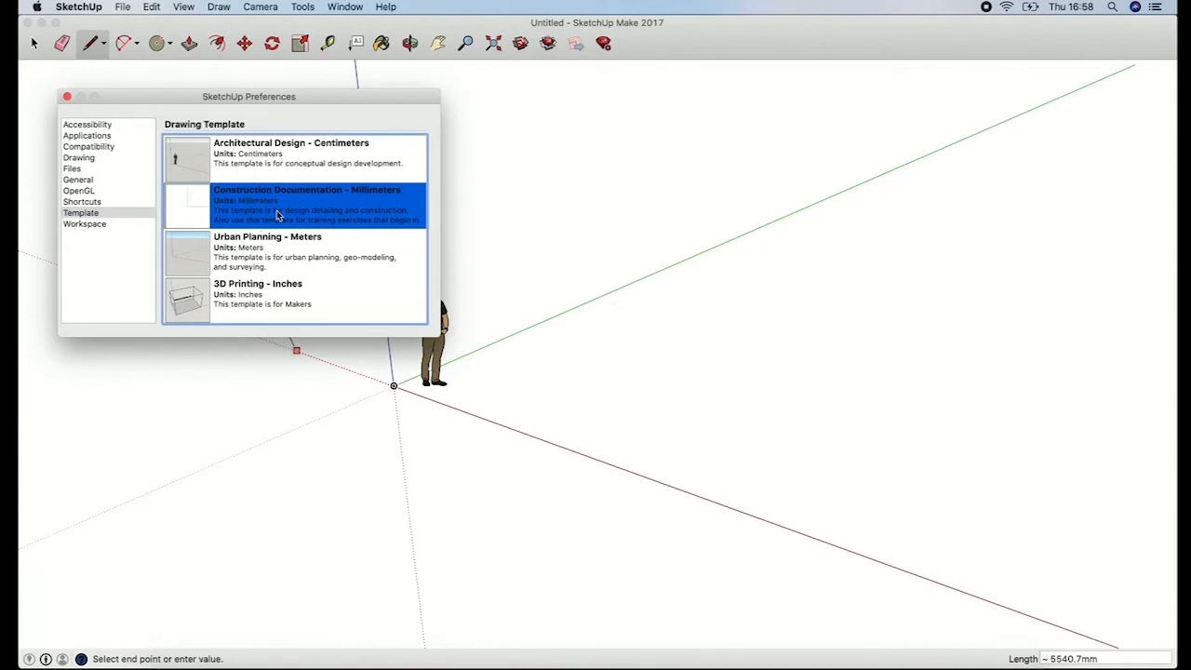
pyautogui.click(66, 95)
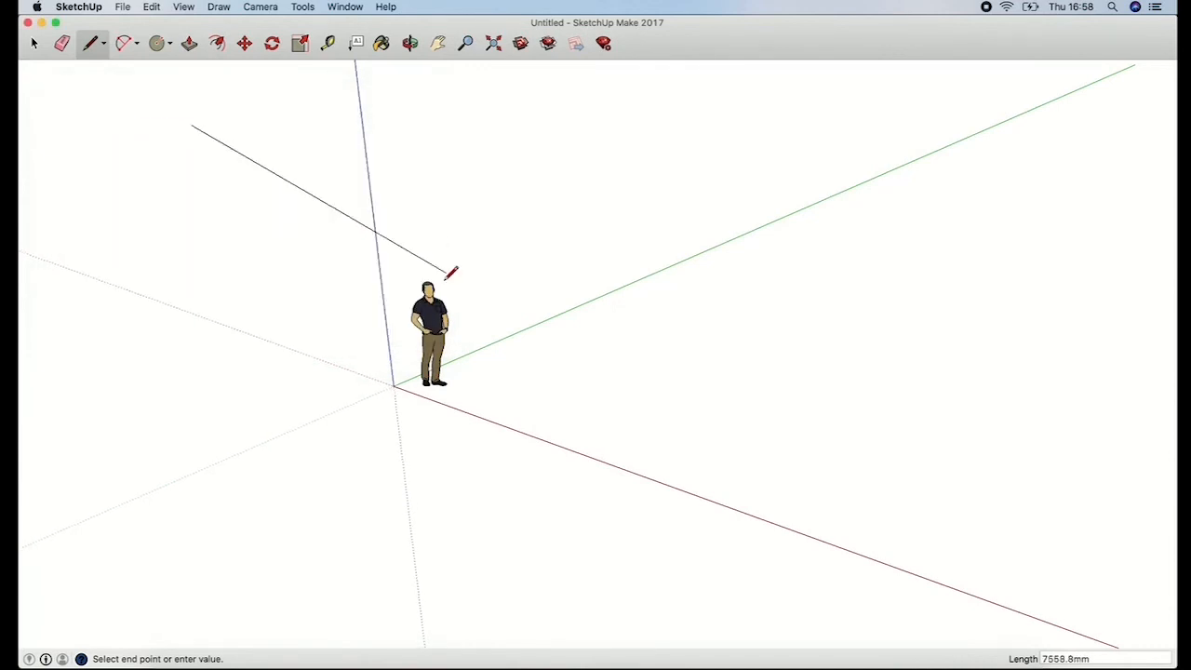
pyautogui.click(34, 44)
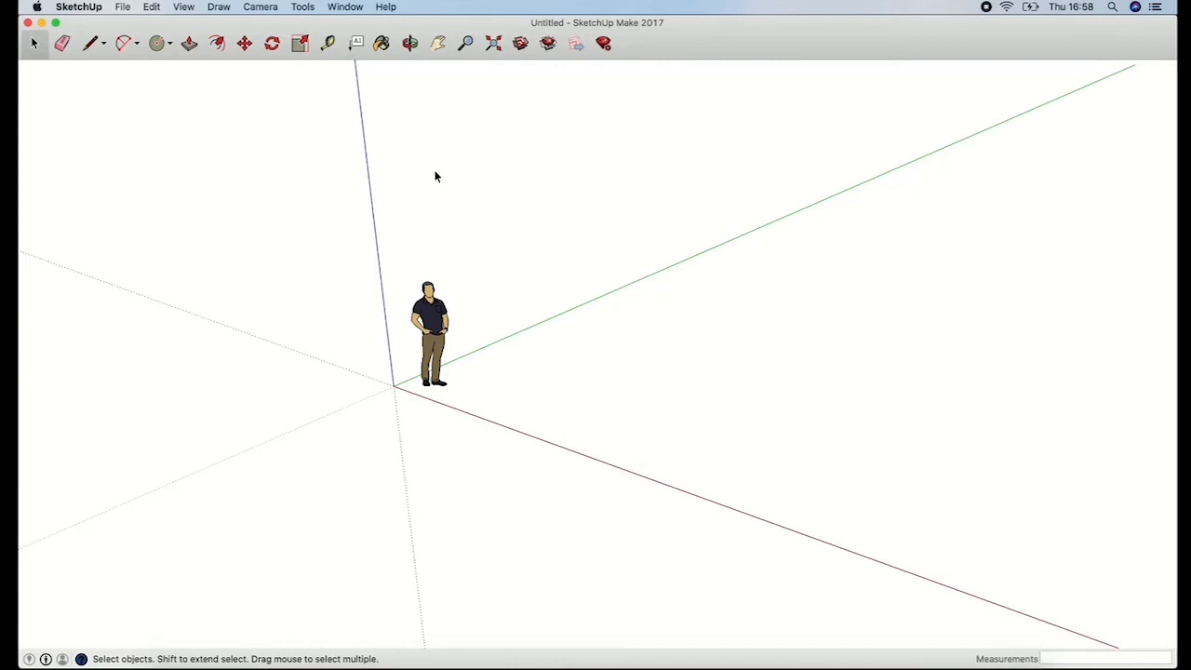
# Step: Open the Instructor, view its help for the Select, Line and Orbit tools, and close it
pyautogui.click(343, 7)
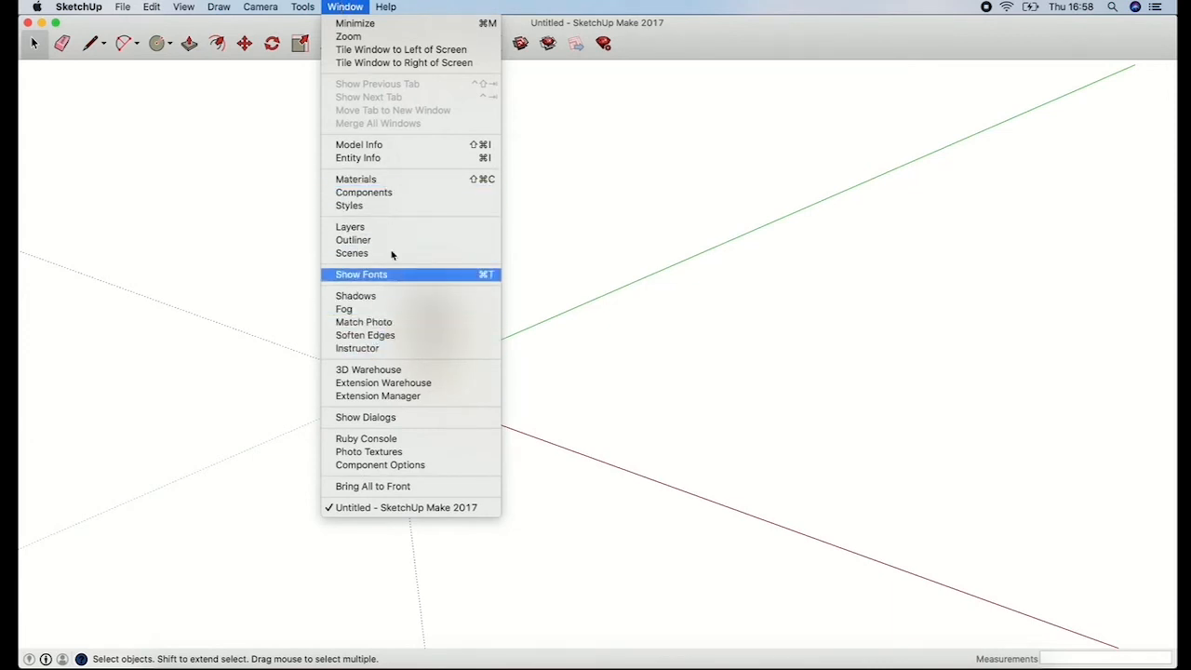
pyautogui.click(369, 349)
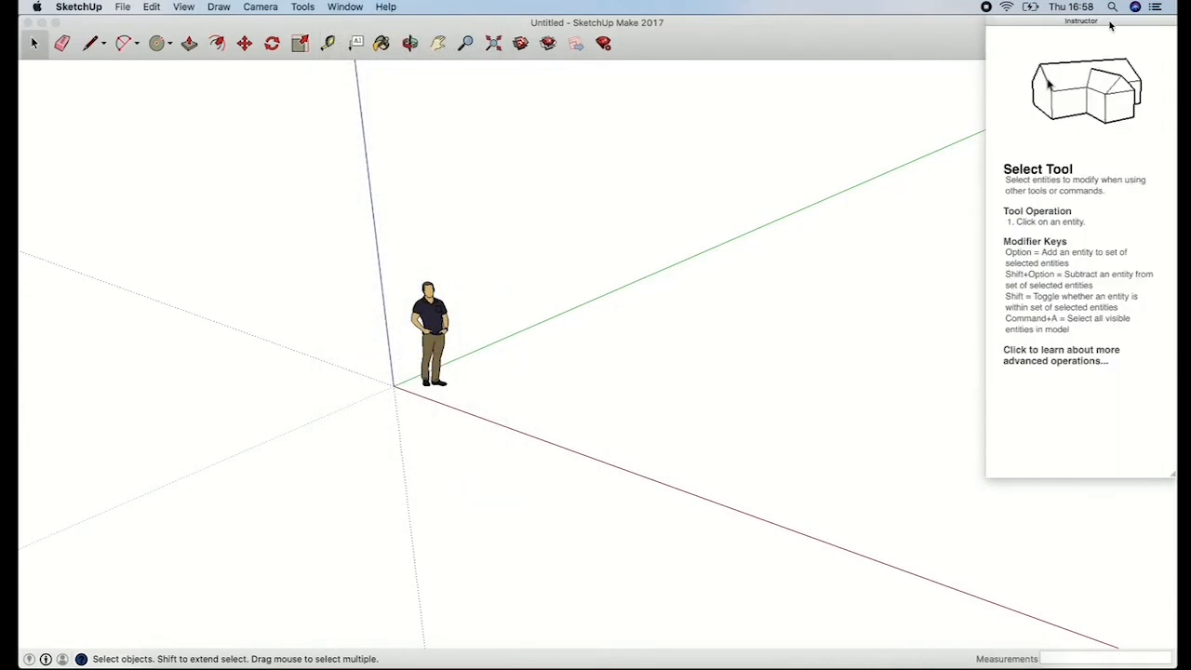
pyautogui.moveTo(1111, 20); pyautogui.dragTo(1076, 29)
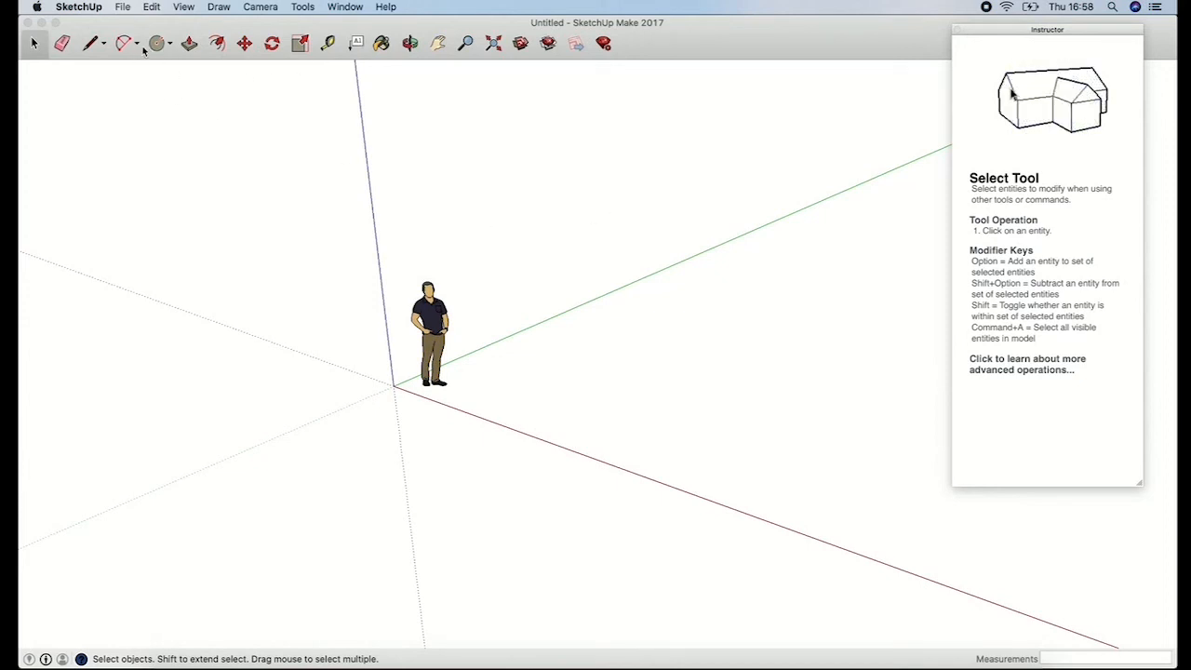
pyautogui.click(91, 44)
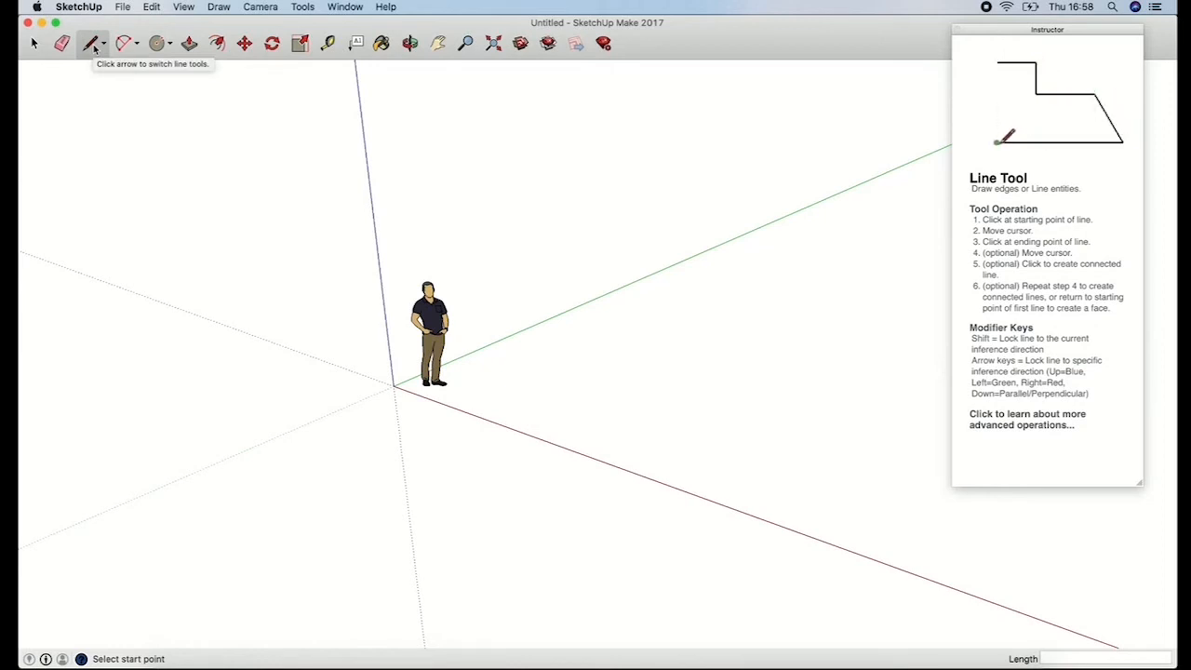
pyautogui.click(412, 44)
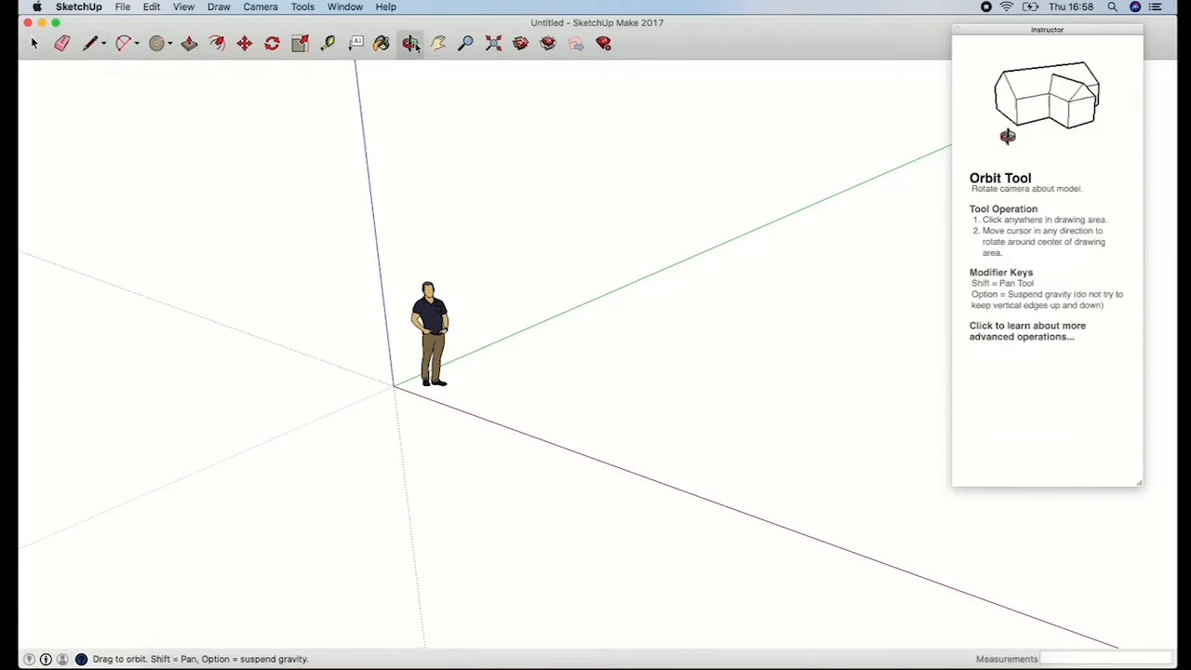
pyautogui.click(957, 30)
pyautogui.click(339, 34)
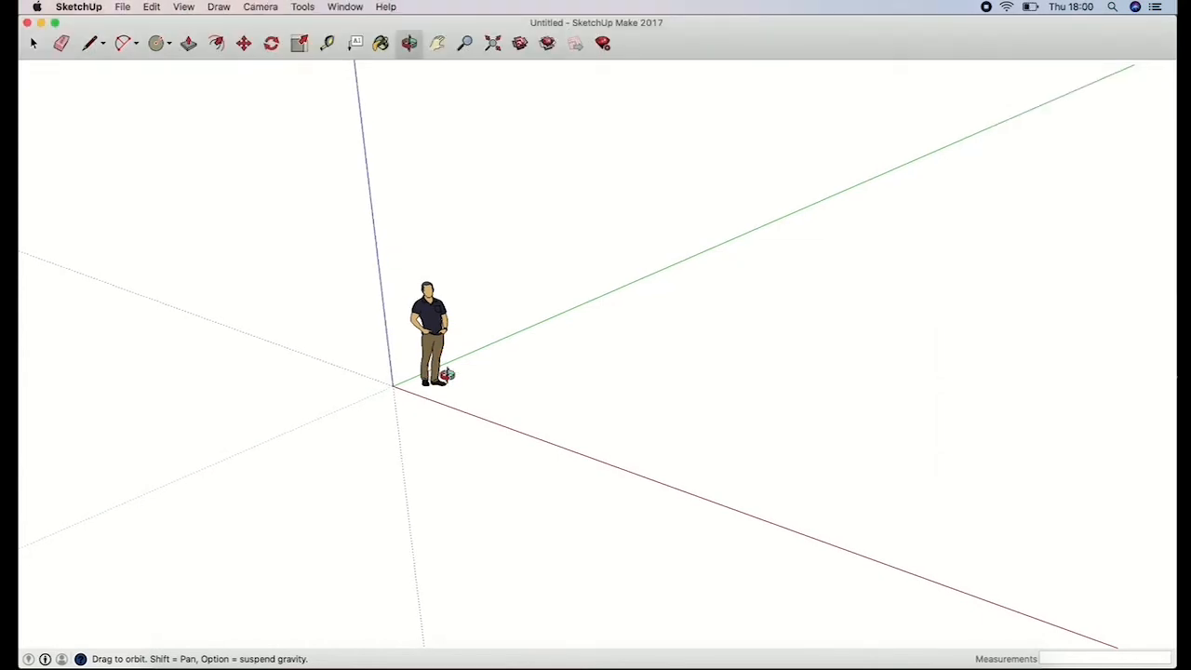
pyautogui.click(91, 45)
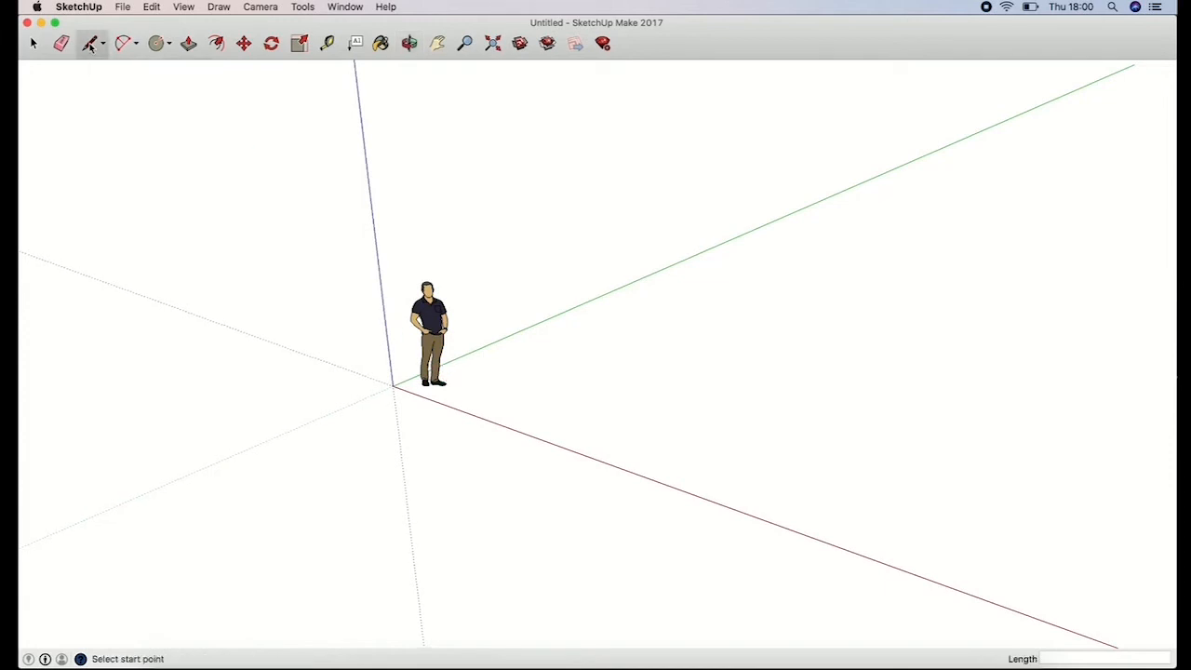
pyautogui.click(102, 43)
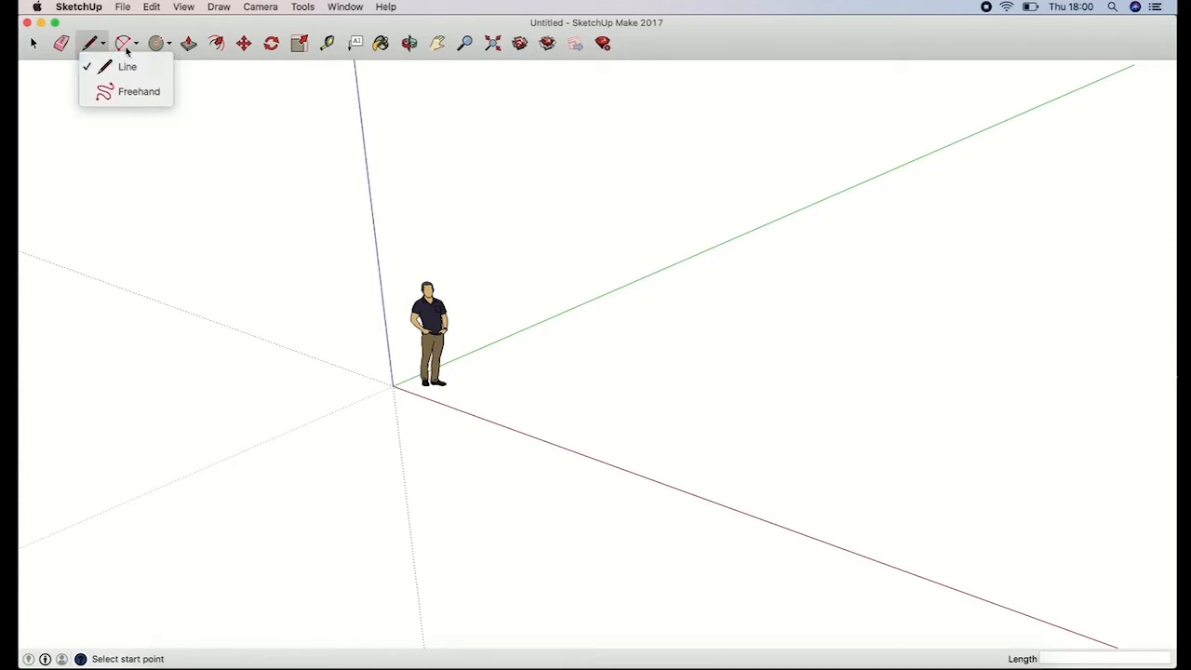
pyautogui.click(130, 45)
pyautogui.click(136, 45)
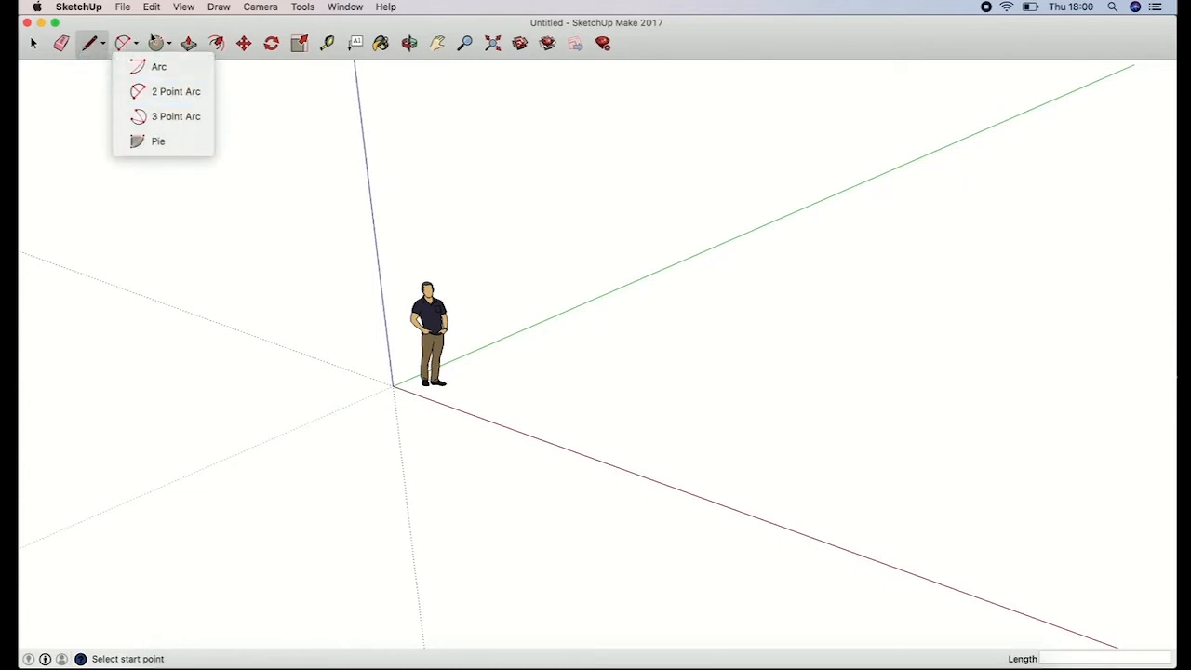
pyautogui.click(136, 44)
# Step: Draw a rectangle of about 5371 by 3842 mm on the ground plane, starting at the origin
pyautogui.click(168, 46)
pyautogui.click(168, 47)
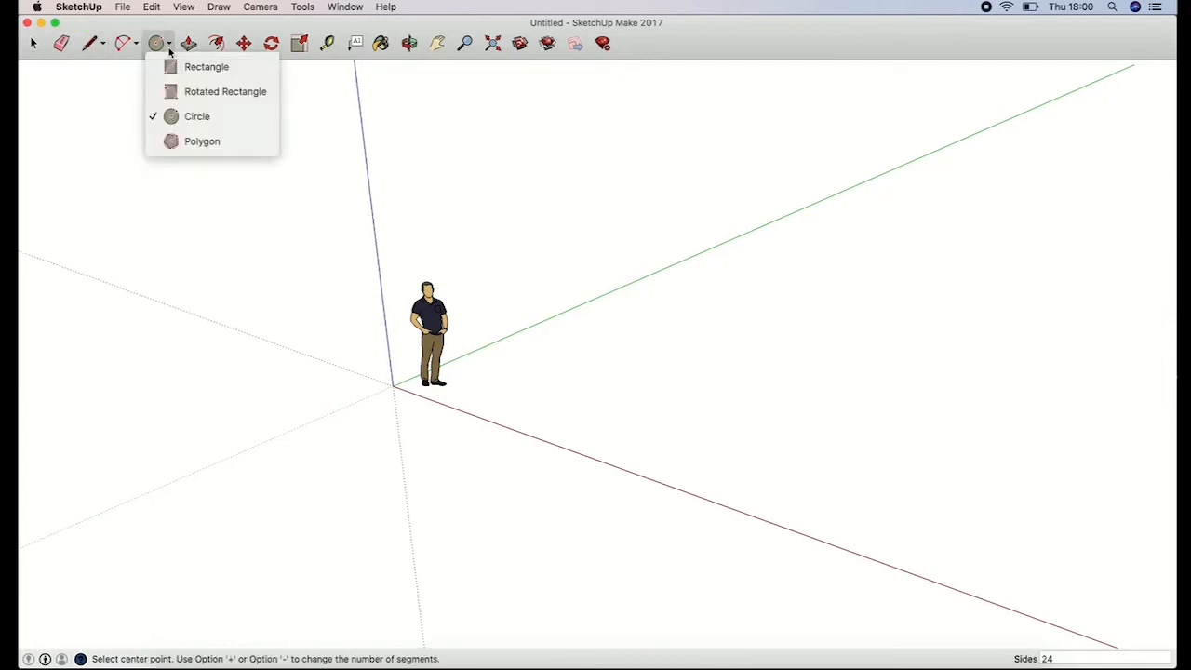
pyautogui.click(200, 66)
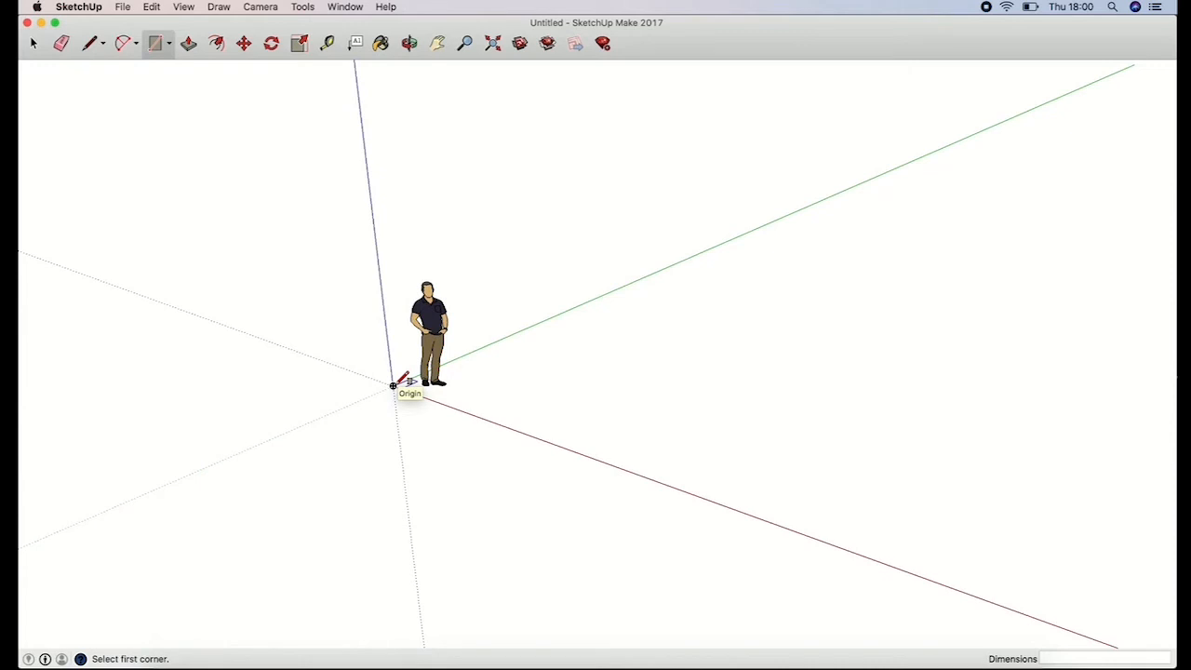
pyautogui.click(393, 384)
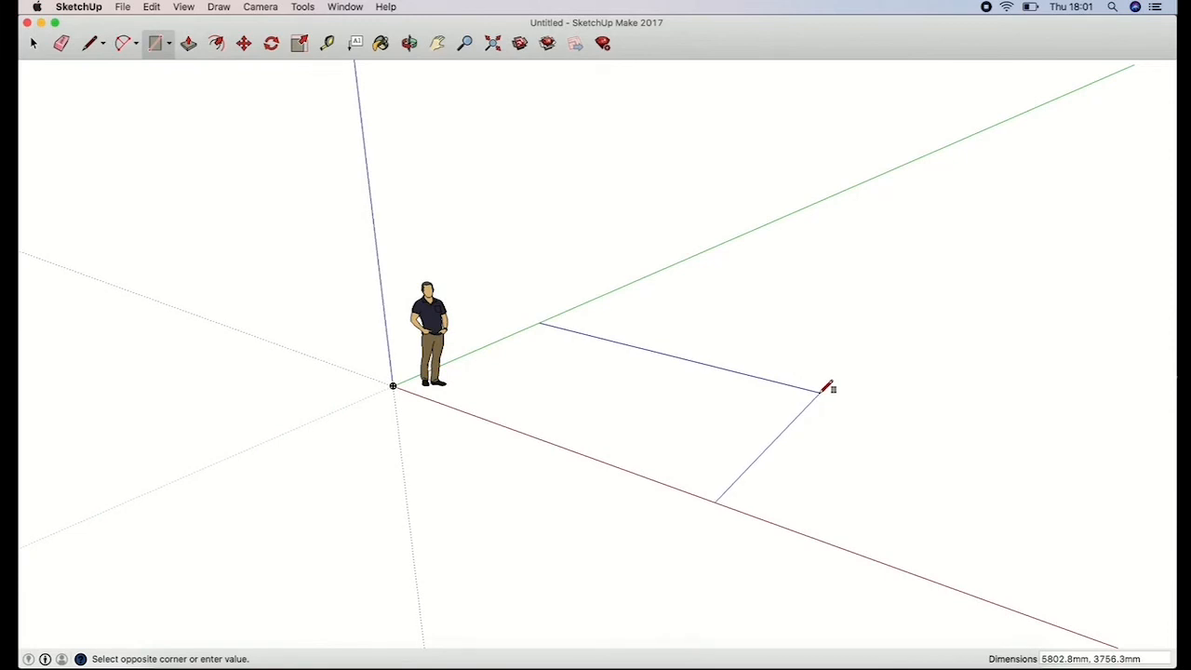
pyautogui.click(797, 382)
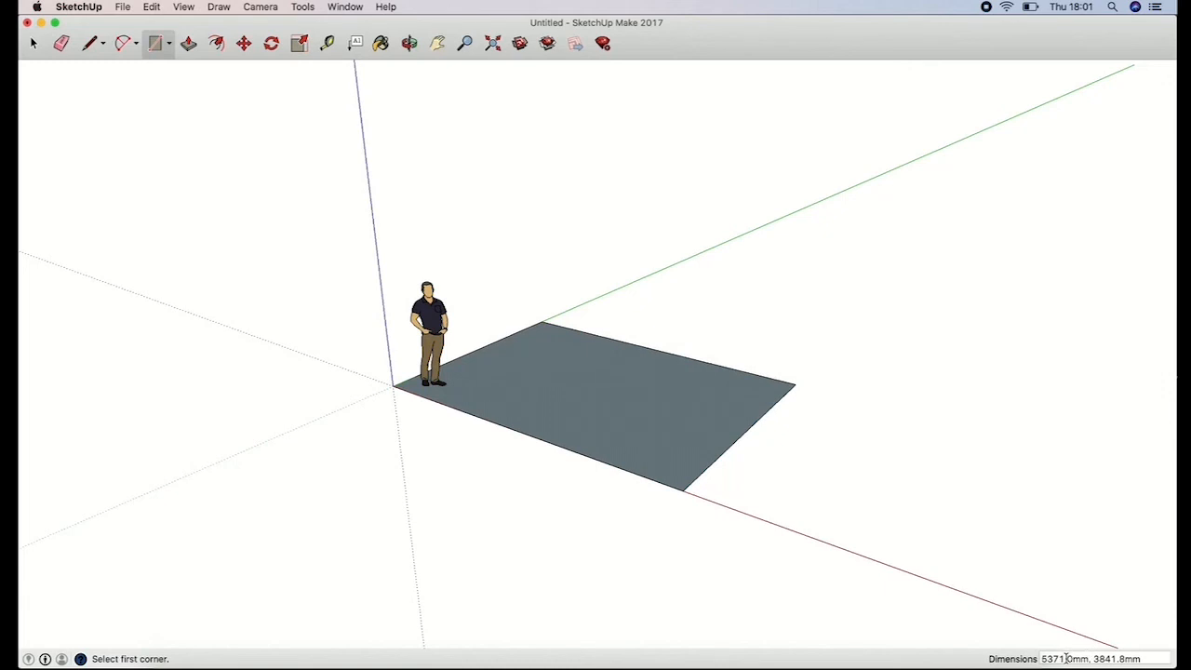
# Step: Set the rectangle's dimensions to 6000 mm by 4000 mm
pyautogui.moveTo(1072, 657); pyautogui.dragTo(1040, 660)
pyautogui.write('600')
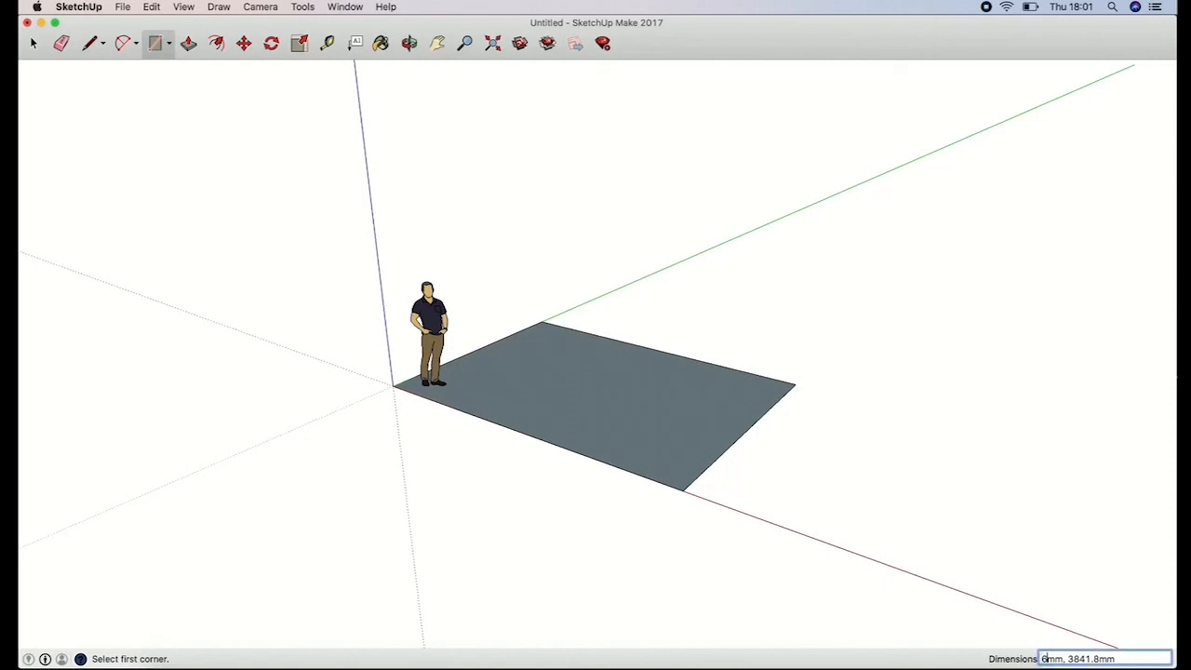
pyautogui.write('0')
pyautogui.moveTo(1120, 658); pyautogui.dragTo(1089, 658)
pyautogui.write('4000')
pyautogui.press('Return')
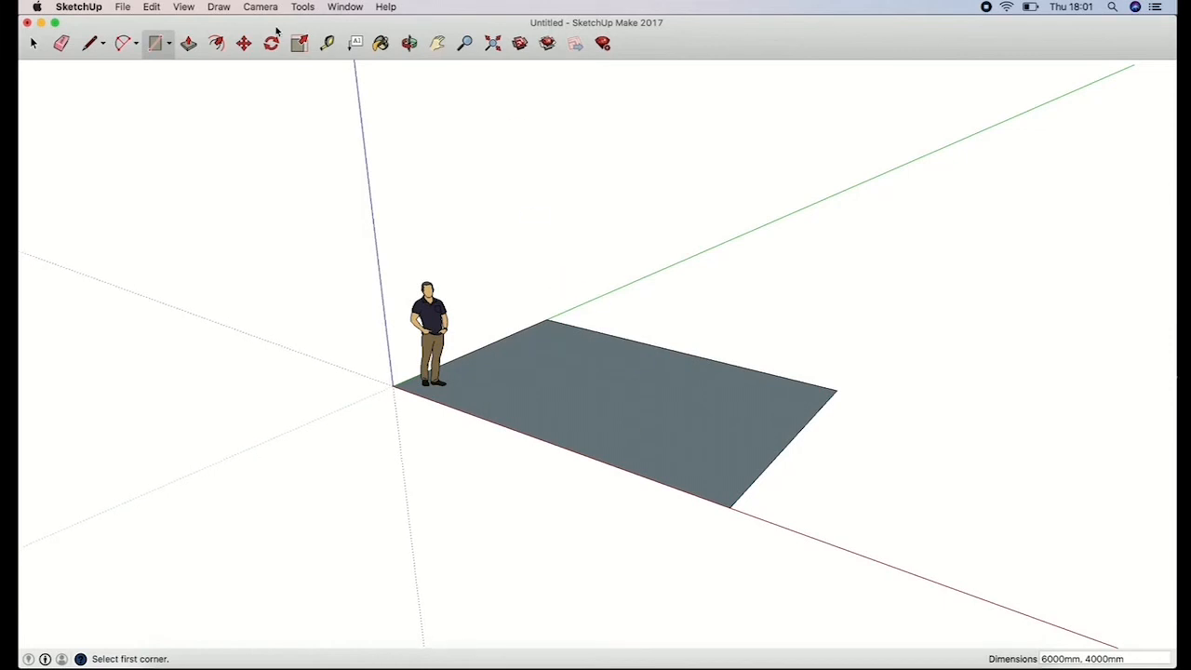
# Step: Push the rectangle's face down 400 mm with Push/Pull to form a slab
pyautogui.click(189, 45)
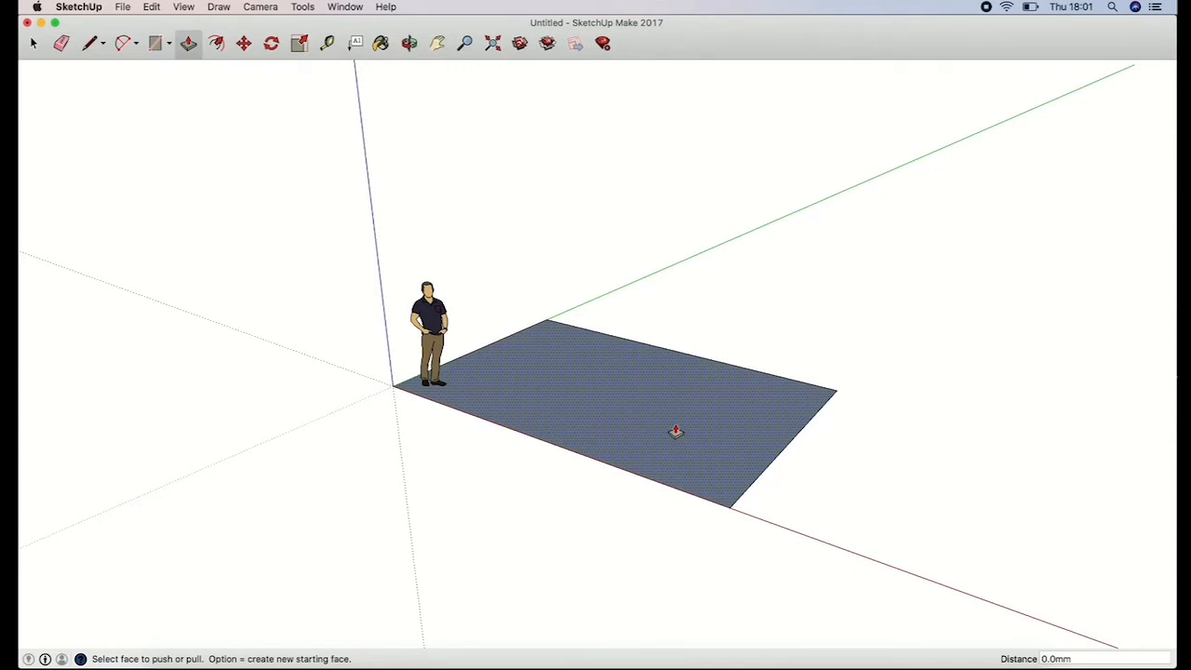
pyautogui.moveTo(676, 430)
pyautogui.mouseDown()
pyautogui.moveTo(675, 409)
pyautogui.moveTo(669, 466)
pyautogui.moveTo(663, 450)
pyautogui.mouseUp()
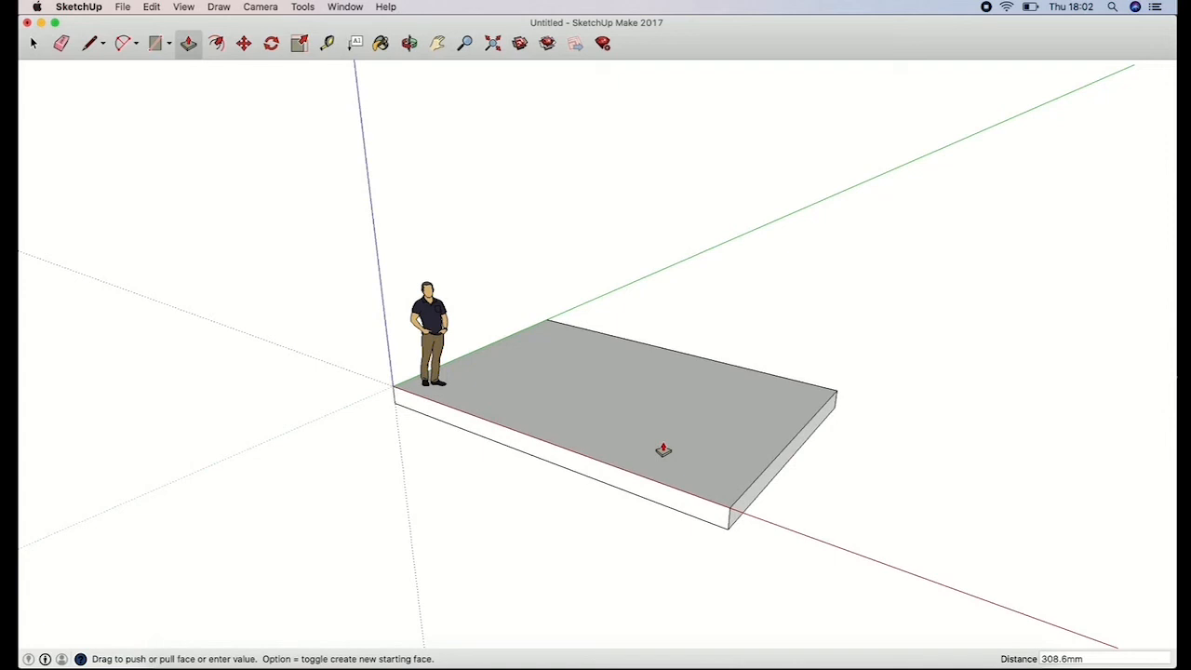
pyautogui.write('400')
pyautogui.press('Return')
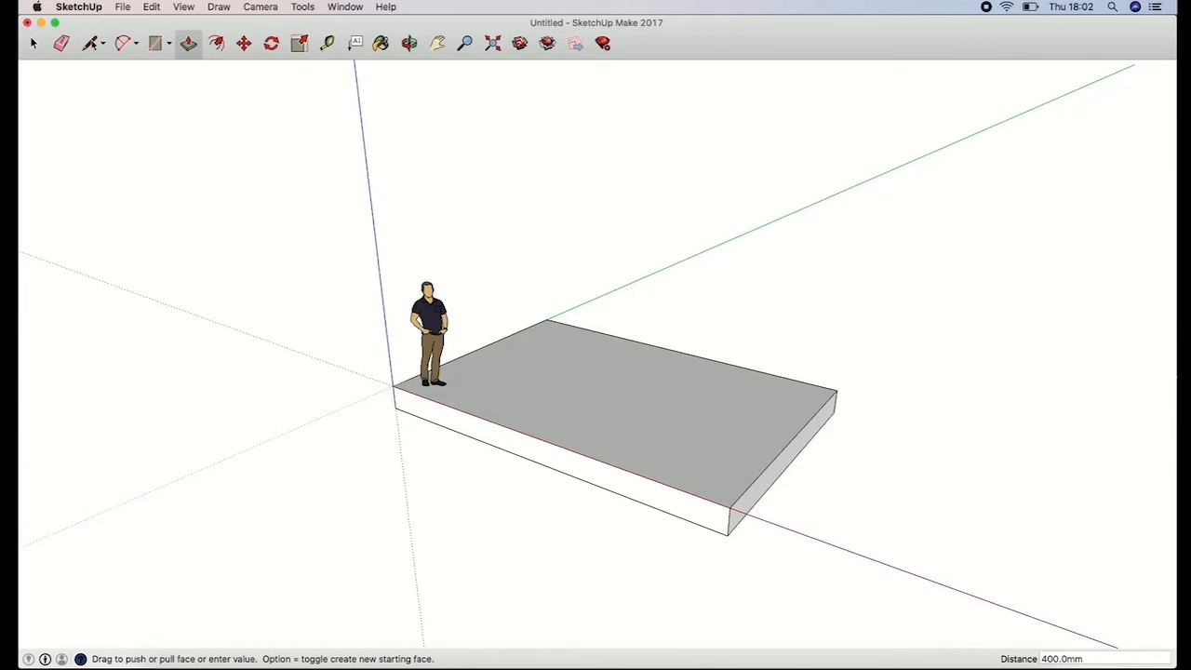
# Step: Draw a 2 m line straight up along the blue axis from the slab's far corner on the green axis
pyautogui.click(91, 43)
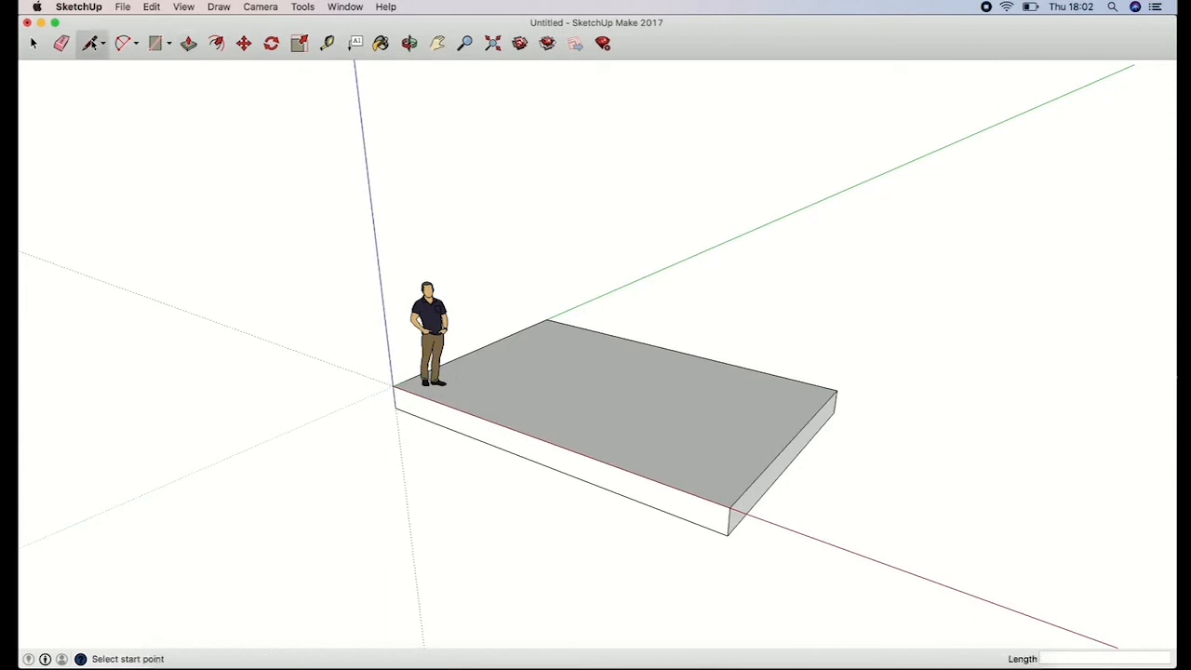
pyautogui.click(547, 319)
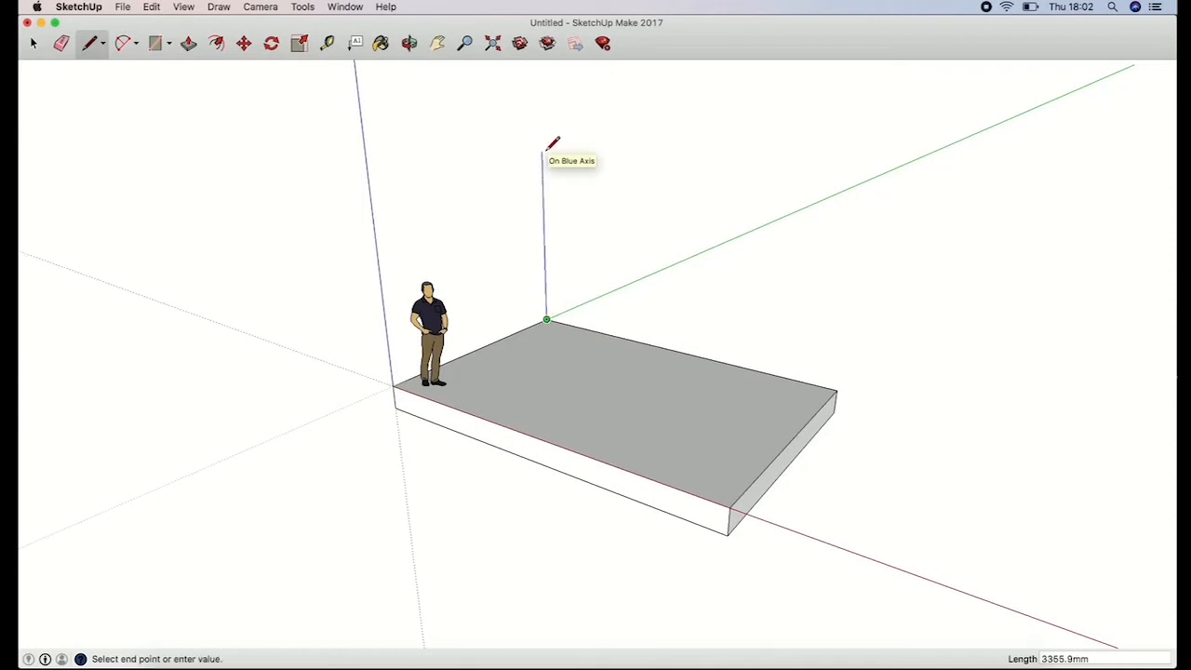
pyautogui.write('2m')
pyautogui.press('Return')
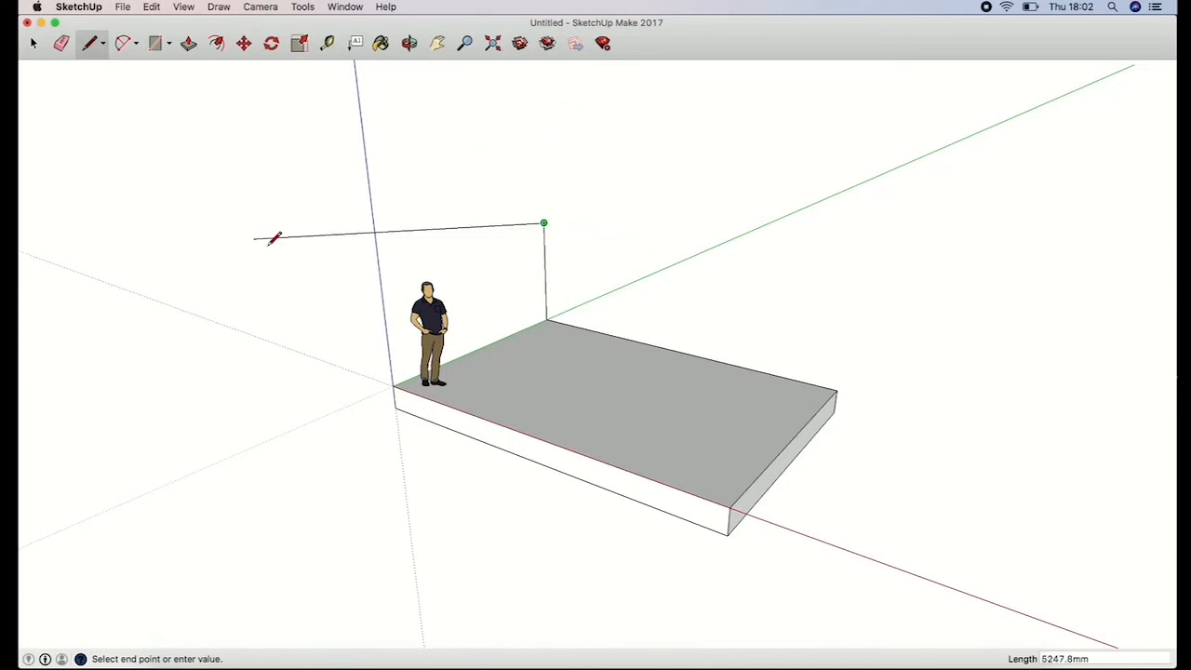
pyautogui.click(35, 43)
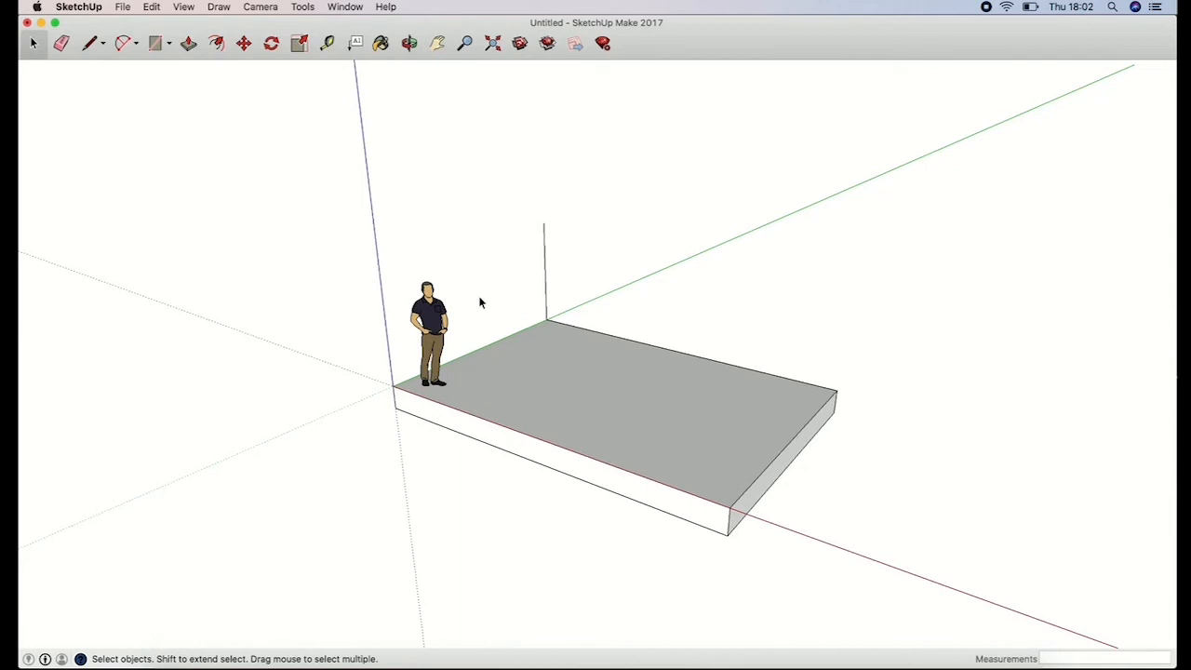
# Step: Draw a 2 m vertical line from the slab's other back corner and join its top to the first vertical line to form the back wall
pyautogui.click(88, 43)
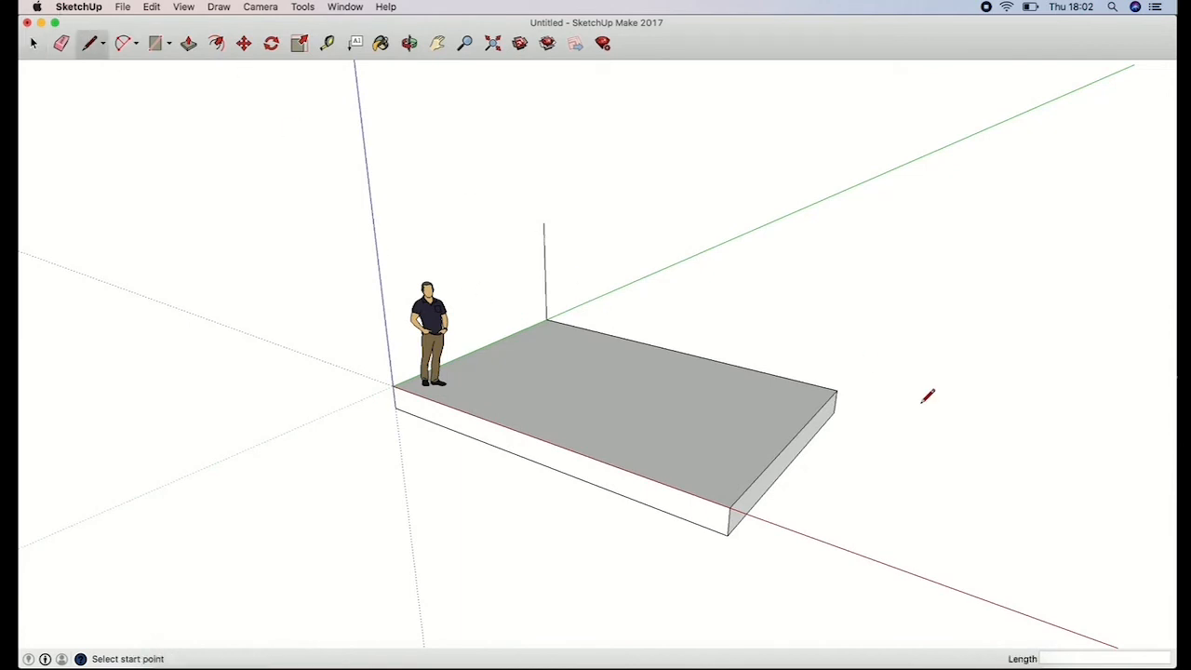
pyautogui.click(836, 389)
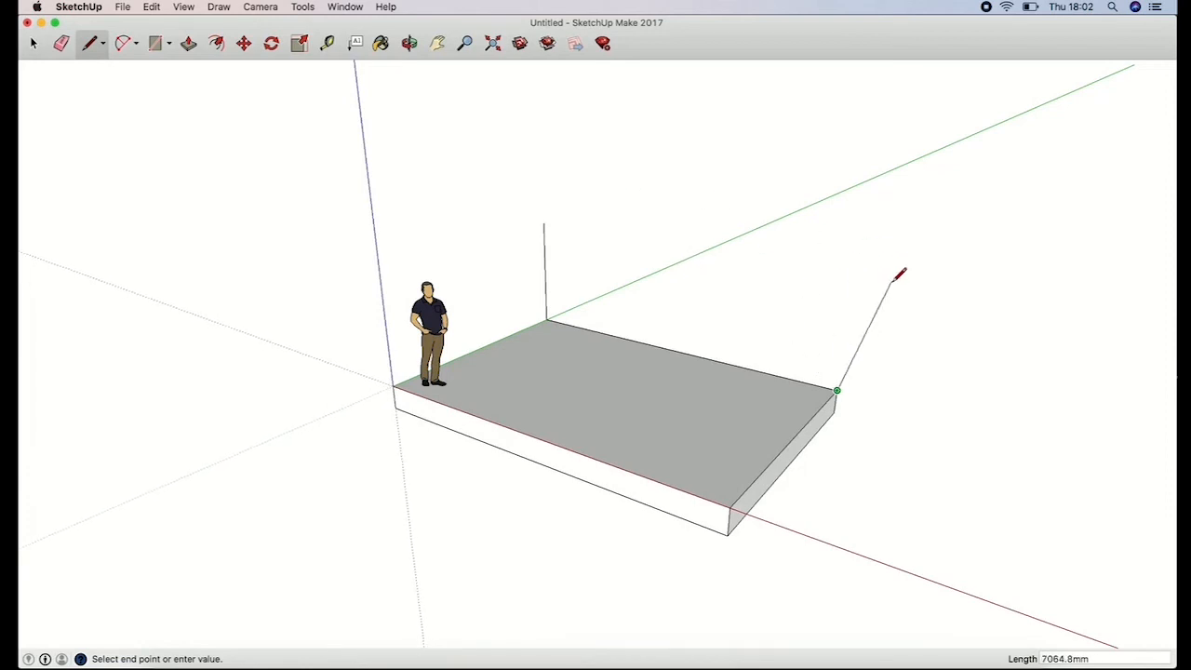
pyautogui.write('2m')
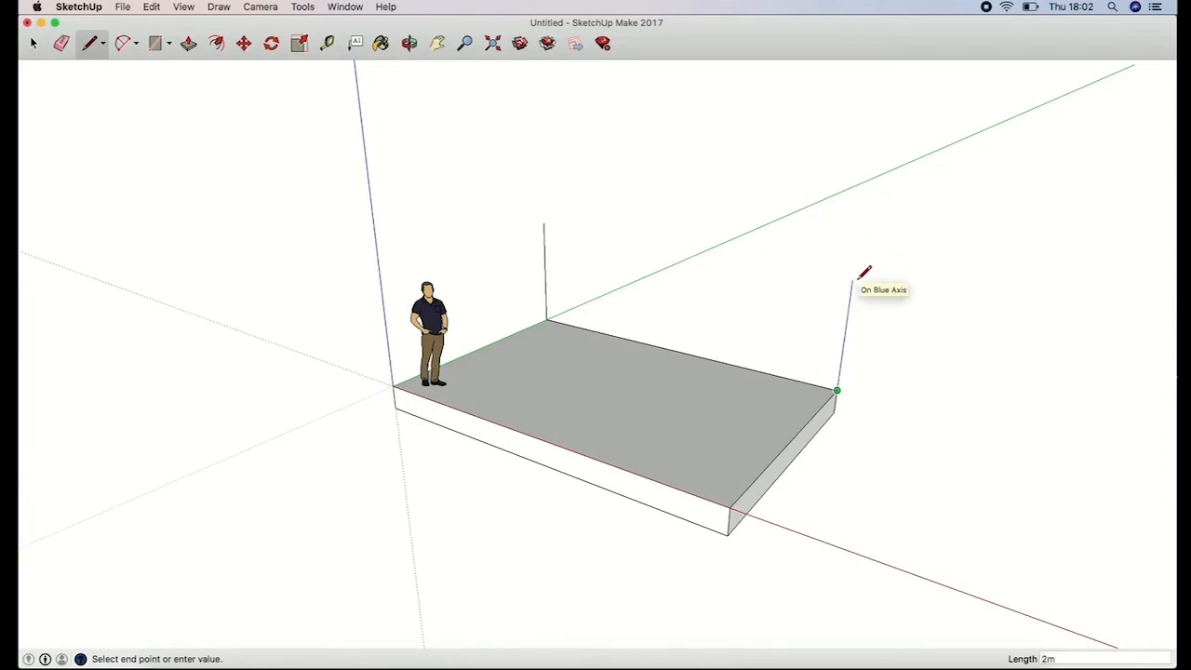
pyautogui.press('Return')
pyautogui.click(544, 223)
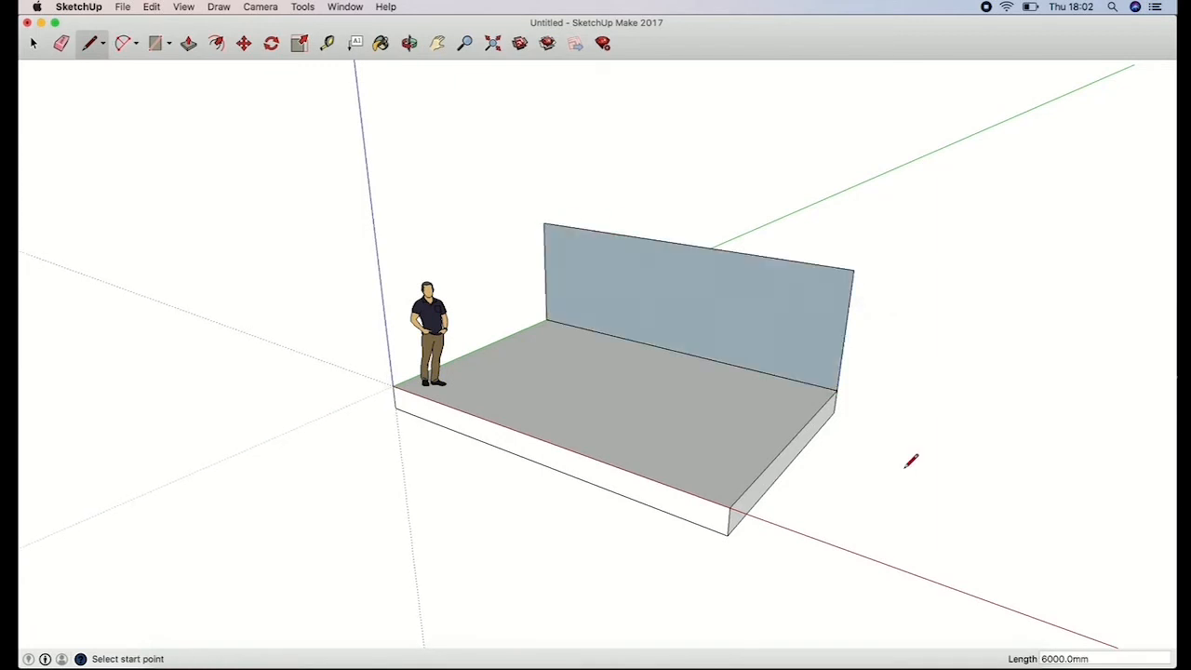
# Step: Draw a 2000 mm line up the blue axis from the origin and join its top to the back wall's upper corner, forming the side wall
pyautogui.click(392, 385)
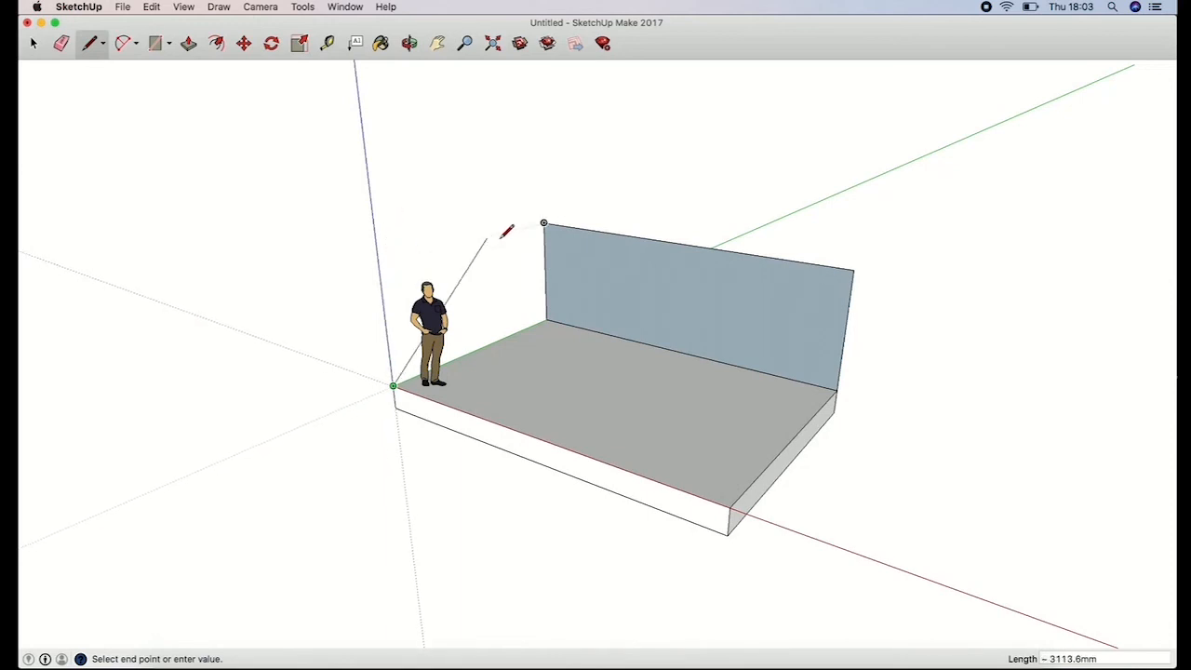
pyautogui.click(379, 267)
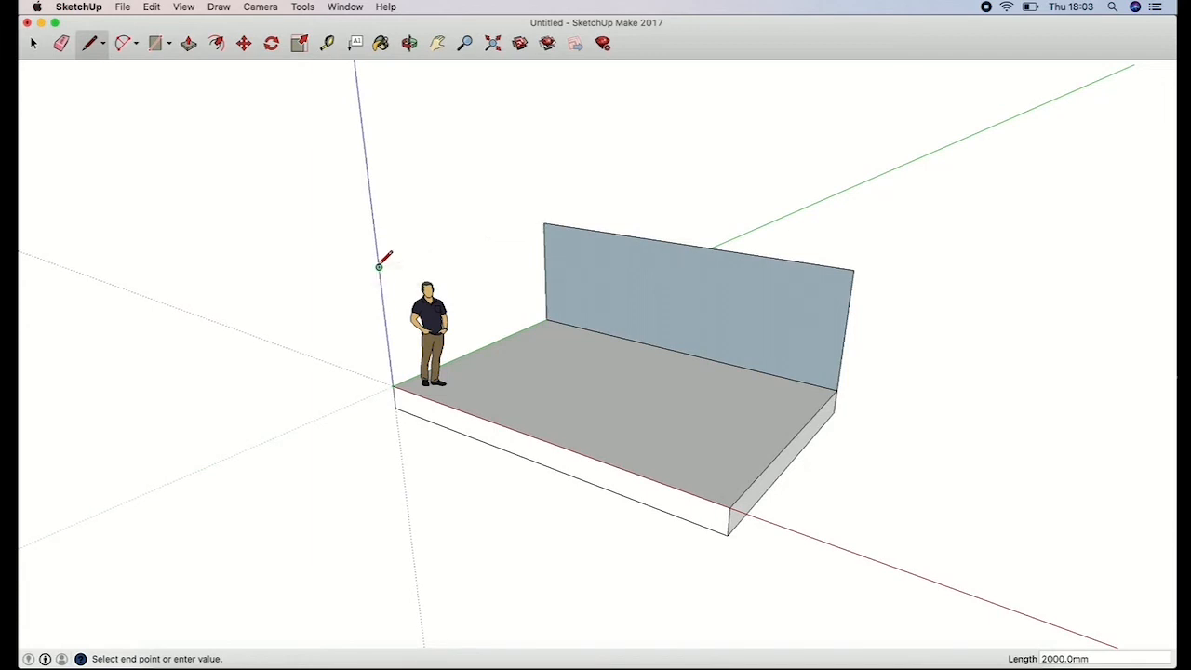
pyautogui.click(545, 224)
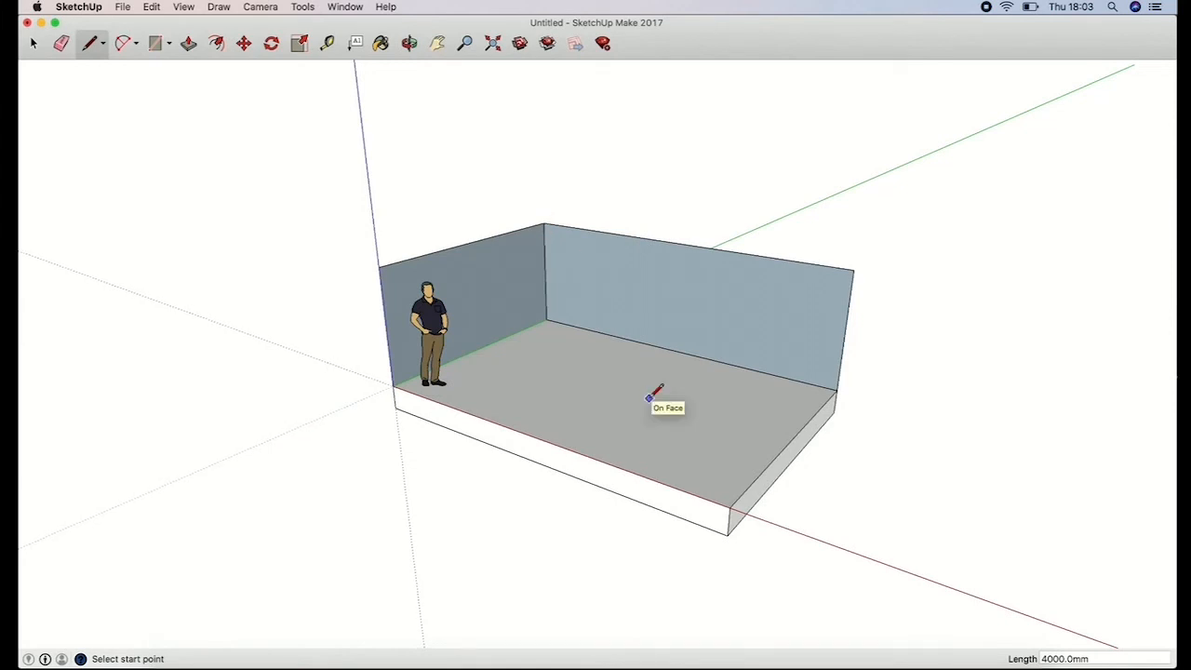
# Step: Examine the slab and its two walls using the Orbit, Pan and Zoom tools
pyautogui.click(409, 43)
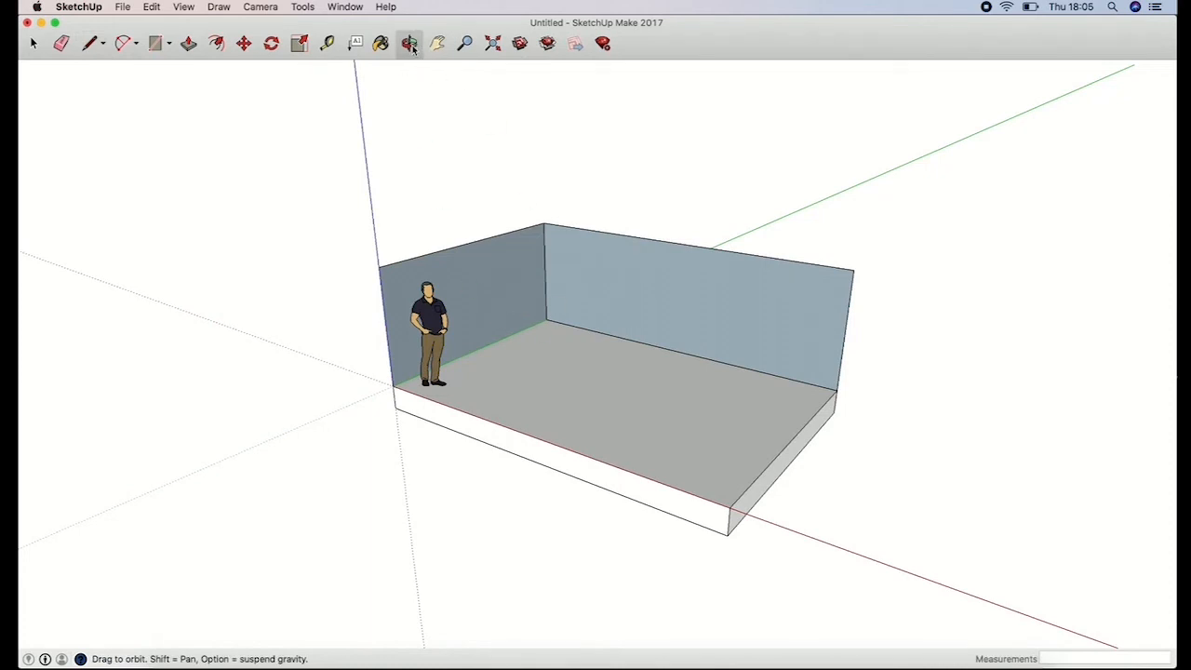
pyautogui.moveTo(443, 234); pyautogui.dragTo(487, 213)
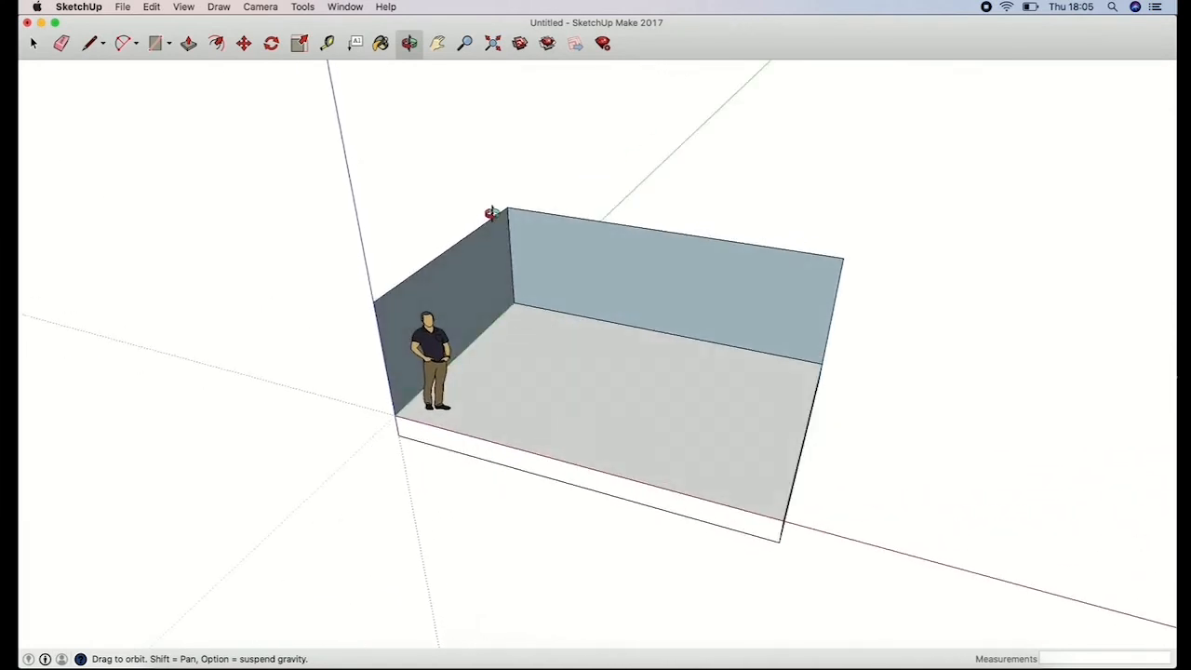
pyautogui.click(437, 43)
pyautogui.moveTo(786, 307); pyautogui.dragTo(757, 263)
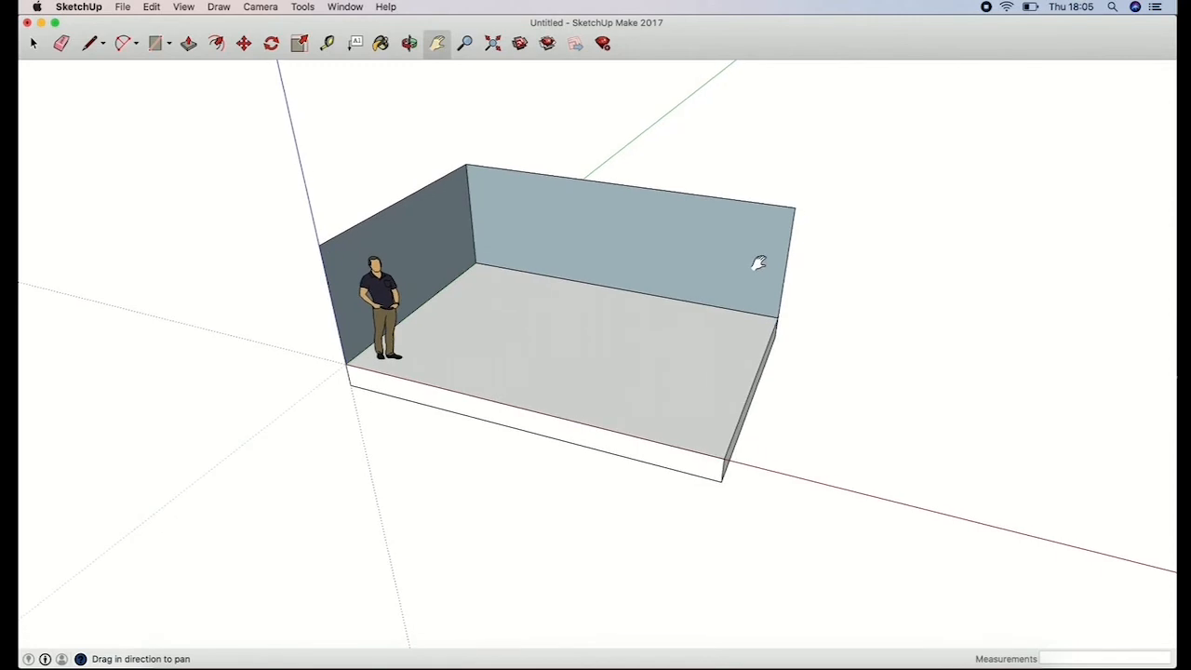
pyautogui.click(493, 44)
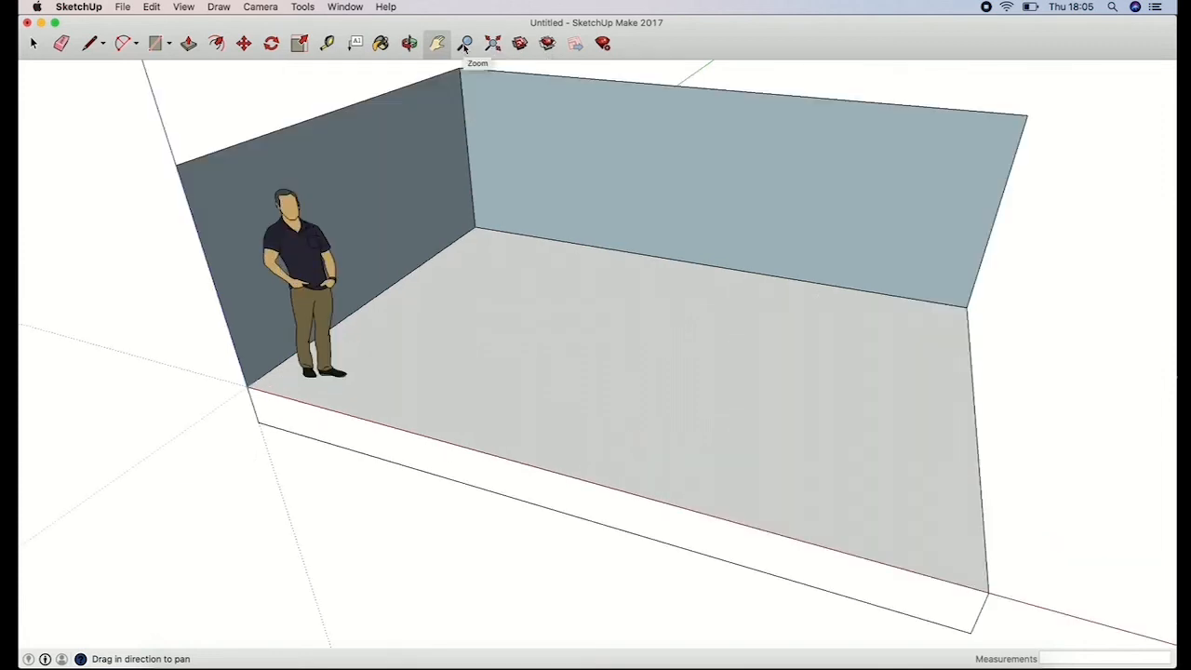
pyautogui.click(465, 44)
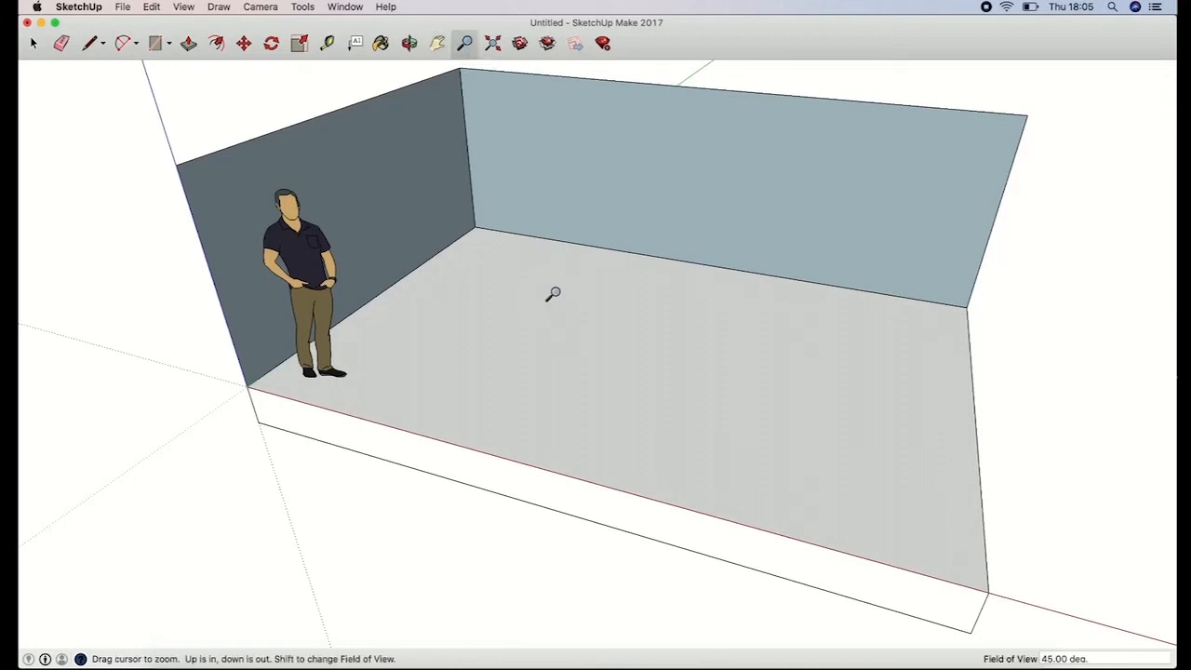
pyautogui.moveTo(553, 294); pyautogui.dragTo(460, 388)
# Step: Push the slab's underside upward about 238 mm with Push/Pull to make the slab thinner
pyautogui.click(409, 44)
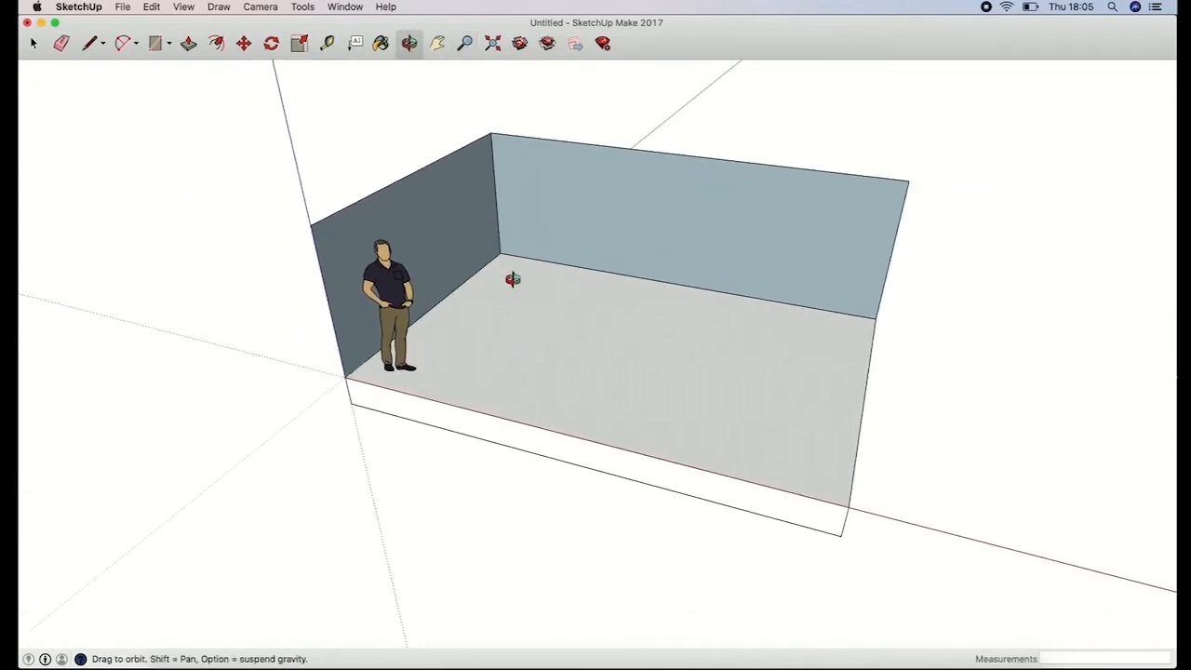
pyautogui.moveTo(513, 274); pyautogui.dragTo(494, 96)
pyautogui.moveTo(678, 474); pyautogui.dragTo(697, 295)
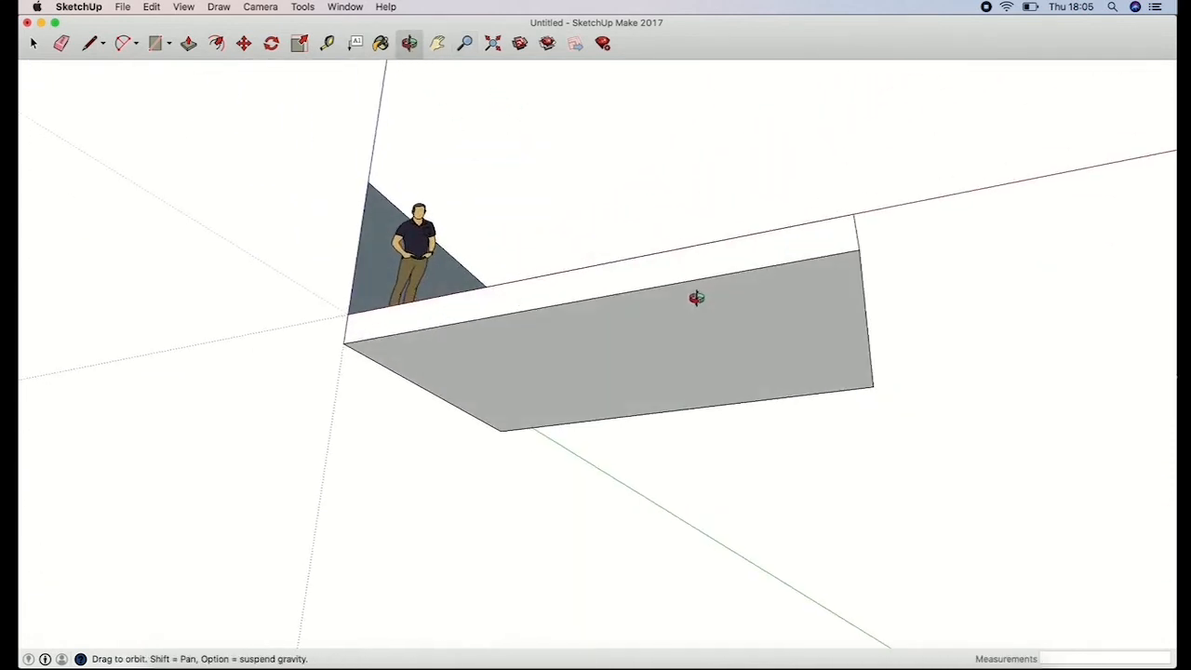
pyautogui.click(188, 43)
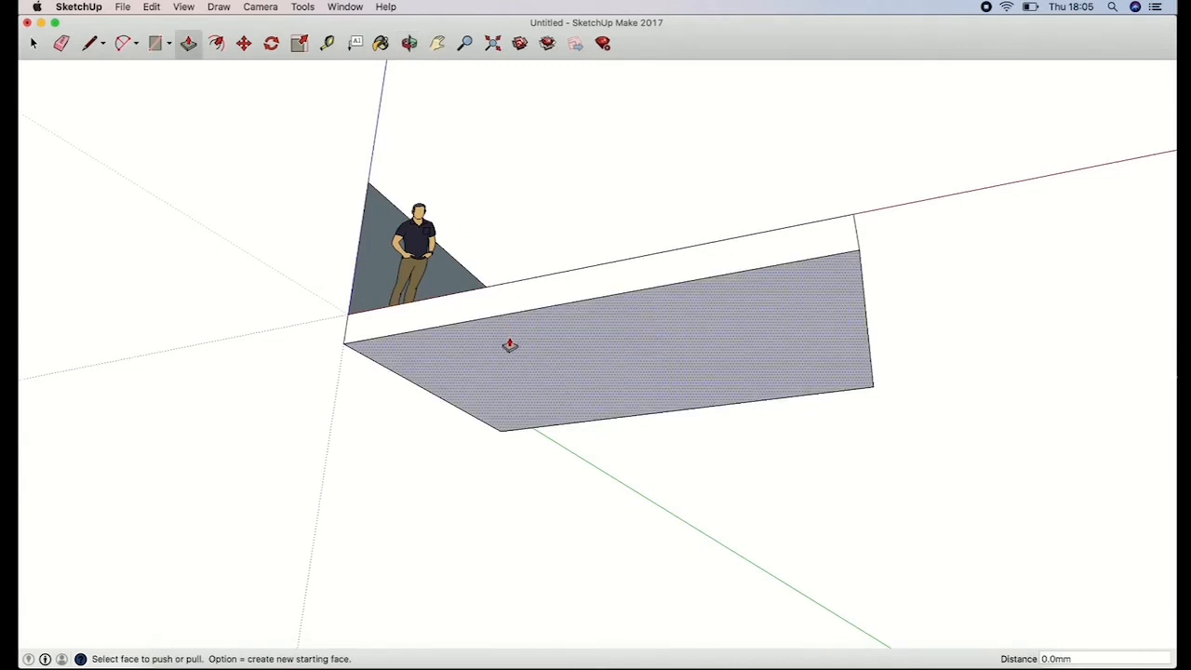
pyautogui.click(508, 345)
pyautogui.click(508, 324)
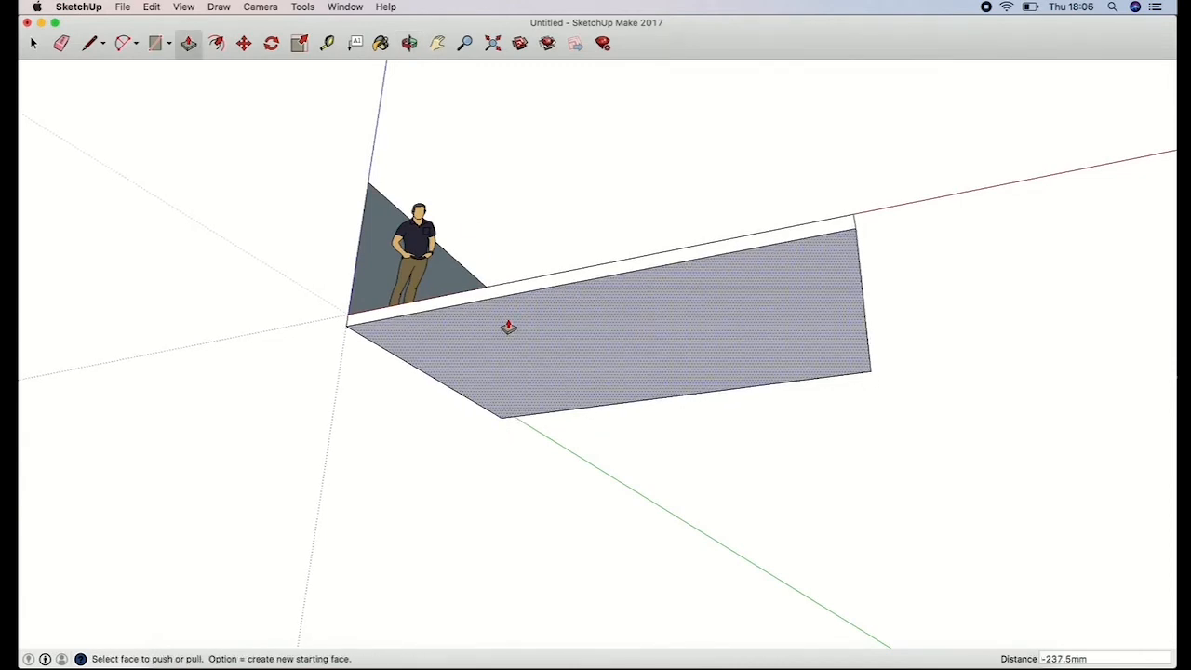
# Step: Thicken the side wall inward by about 63 mm with Push/Pull
pyautogui.click(409, 43)
pyautogui.moveTo(565, 306); pyautogui.dragTo(604, 406)
pyautogui.click(188, 42)
pyautogui.click(356, 302)
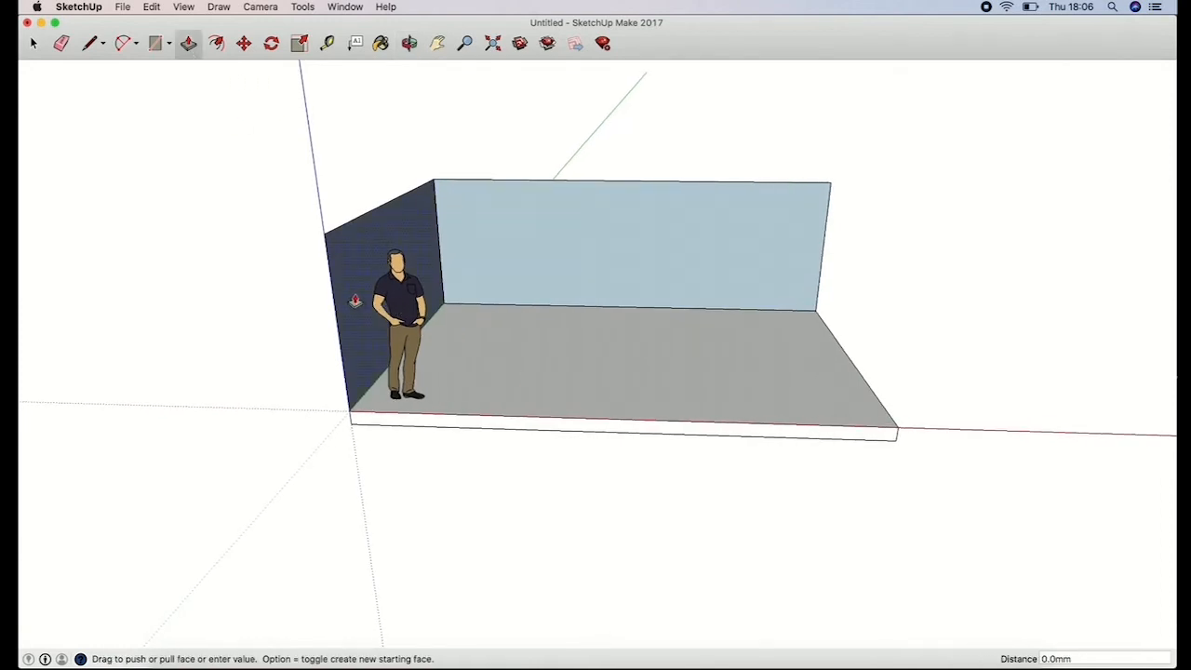
pyautogui.click(361, 302)
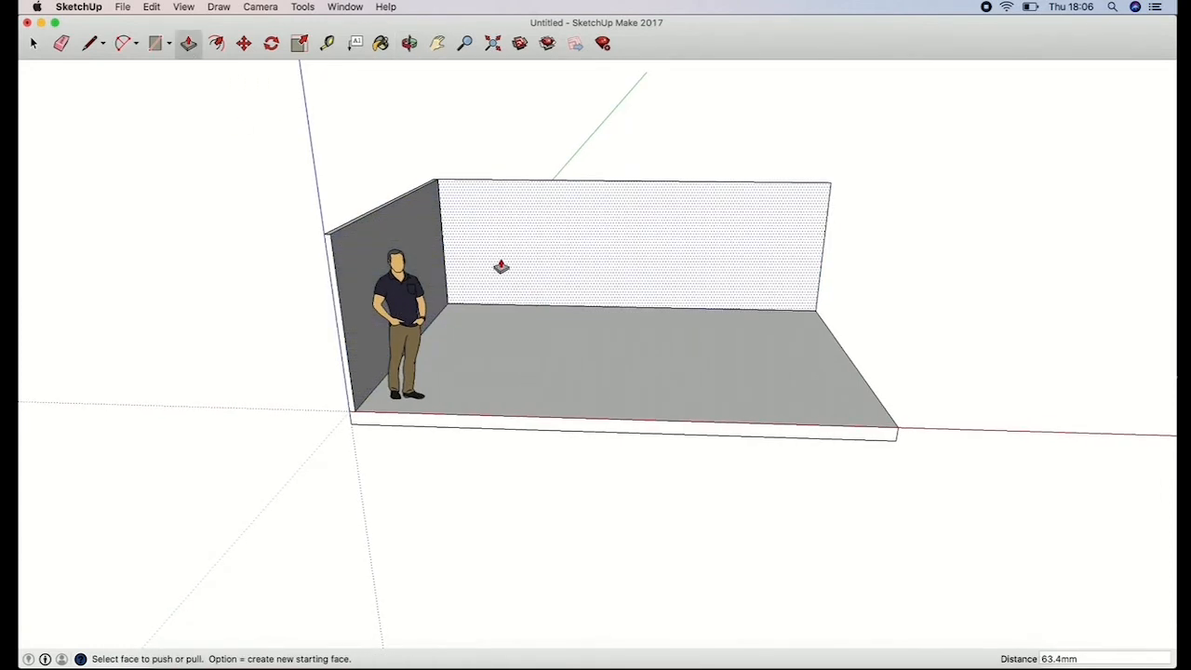
# Step: Thicken the back wall inward by about 261 mm with Push/Pull and push its inner face back about 162 mm
pyautogui.click(493, 262)
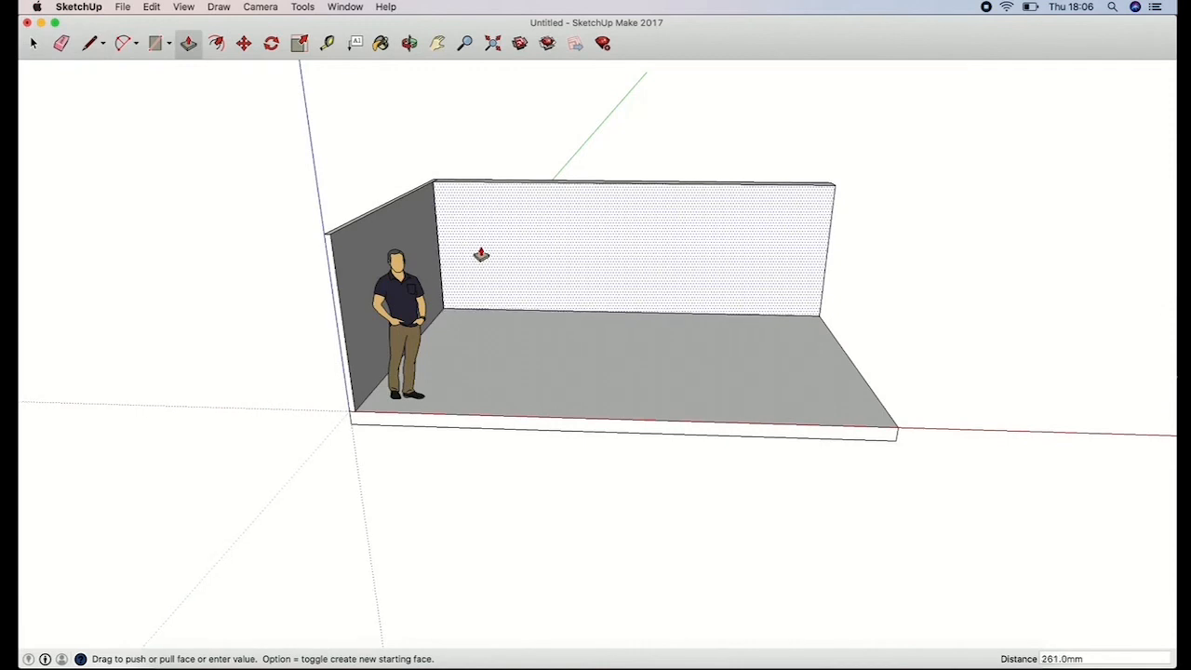
pyautogui.click(480, 255)
pyautogui.press('o')
pyautogui.moveTo(771, 353); pyautogui.dragTo(576, 477)
pyautogui.click(188, 43)
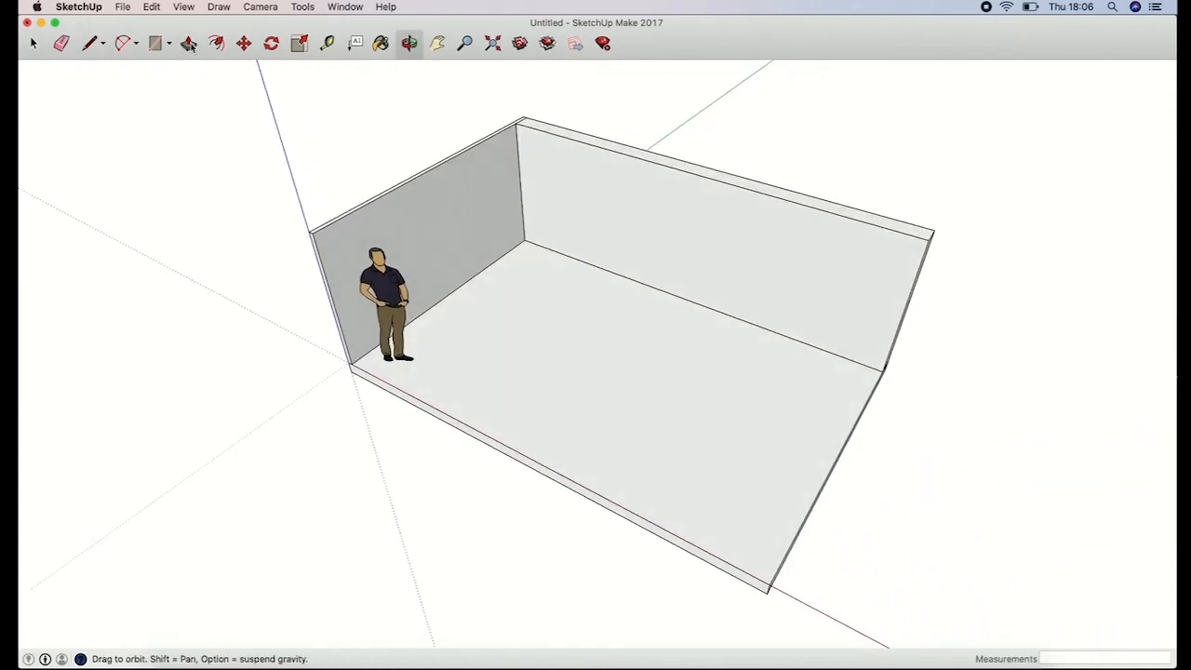
pyautogui.click(569, 204)
pyautogui.click(579, 199)
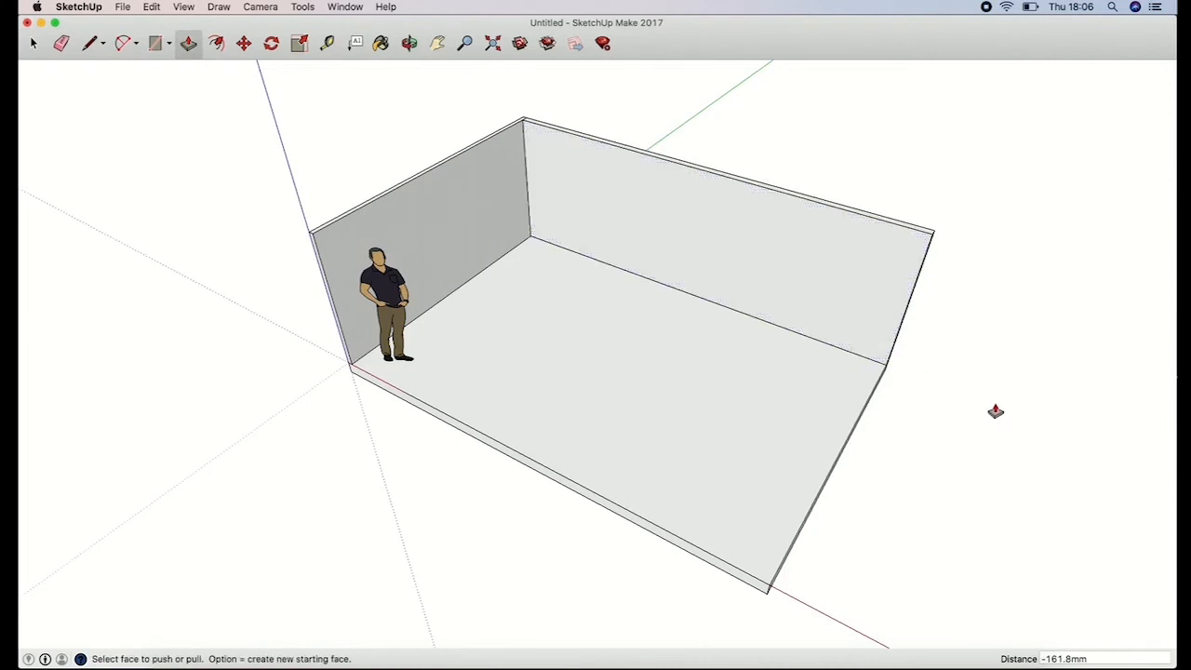
pyautogui.press('o')
pyautogui.moveTo(673, 385); pyautogui.dragTo(700, 271)
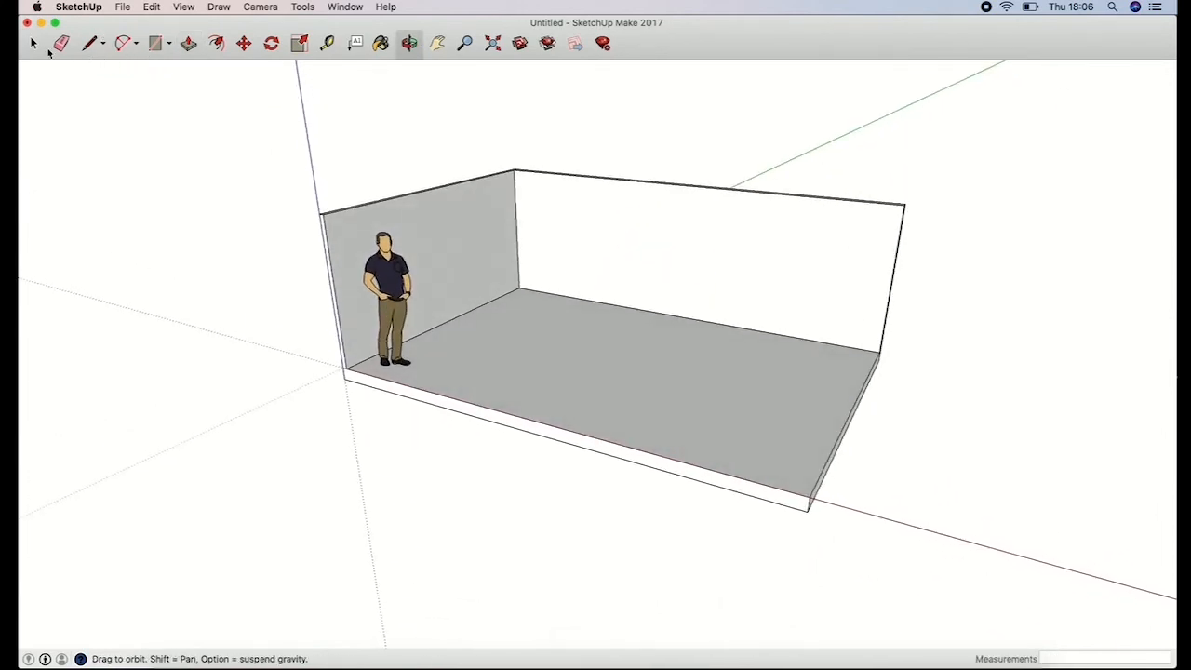
pyautogui.click(33, 45)
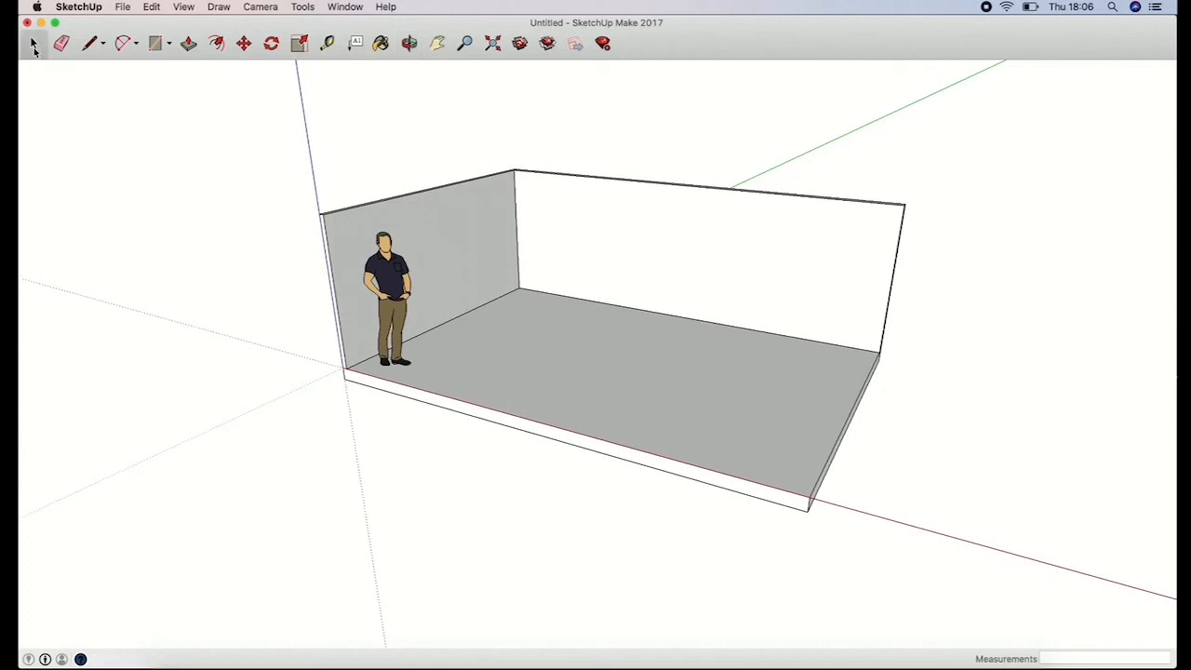
pyautogui.moveTo(300, 150); pyautogui.dragTo(532, 385)
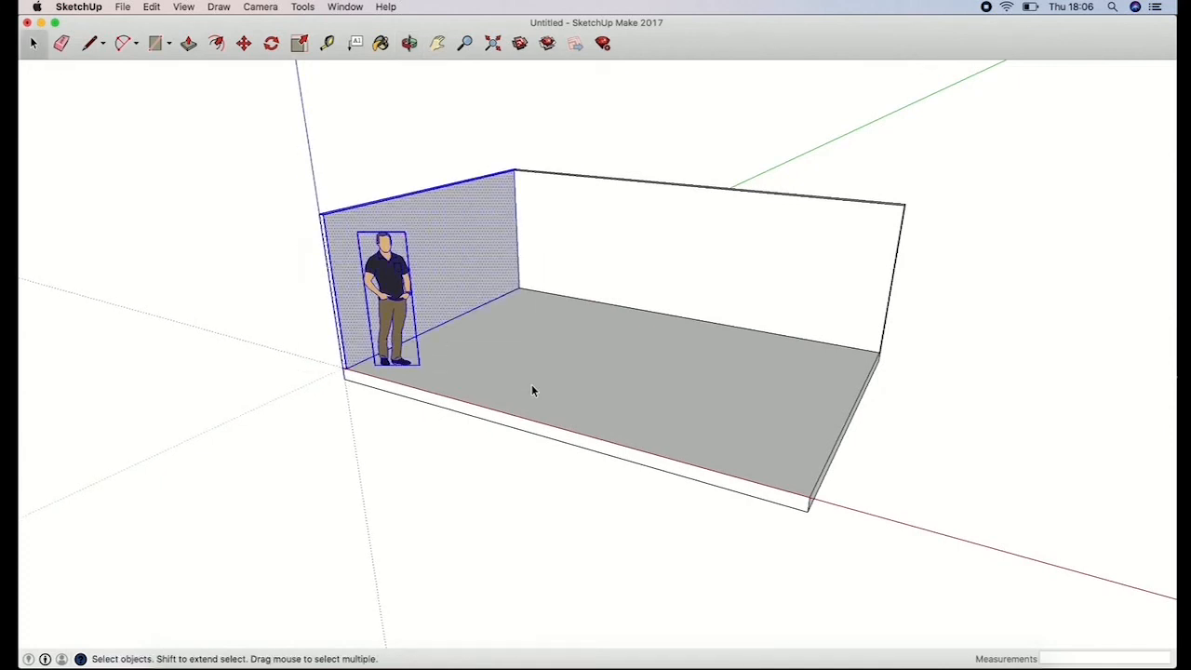
pyautogui.click(416, 298)
pyautogui.click(206, 256)
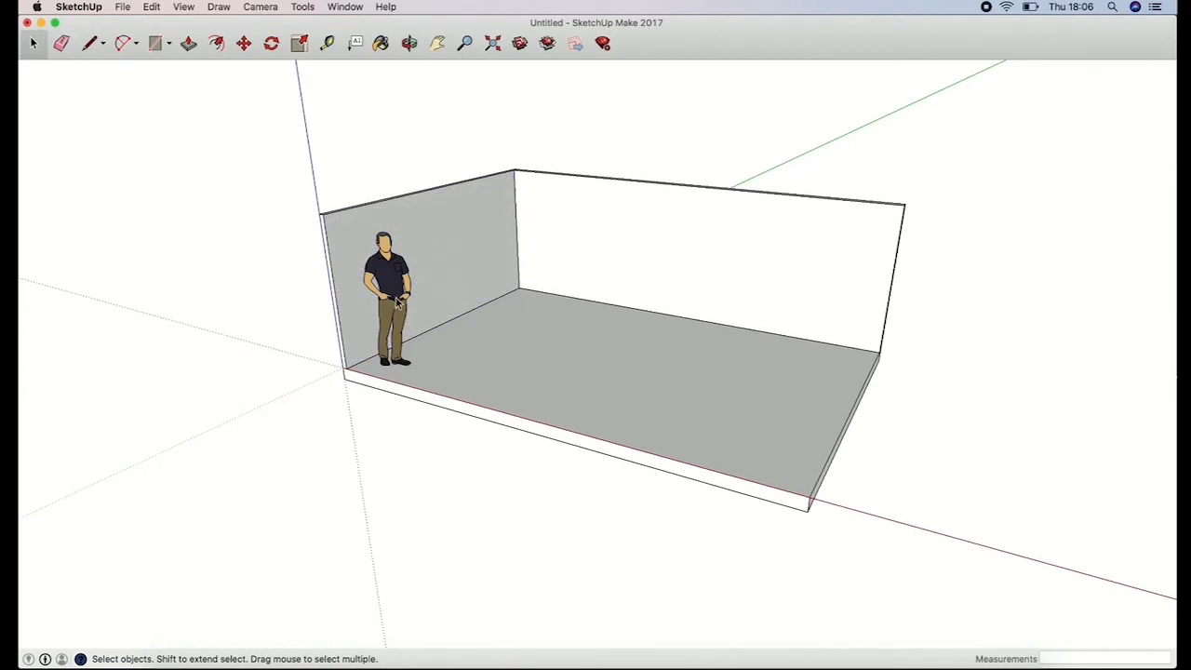
# Step: Move the human figure about 2539 mm off the slab to the outer side of the side wall
pyautogui.click(243, 43)
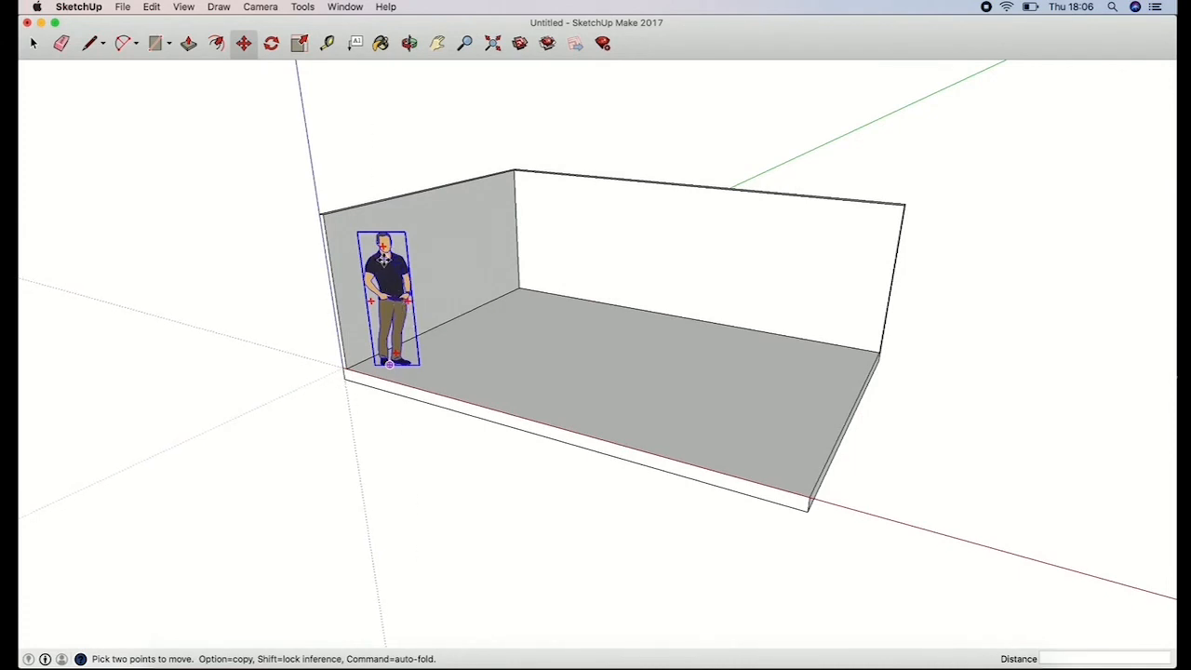
pyautogui.click(383, 258)
pyautogui.click(154, 264)
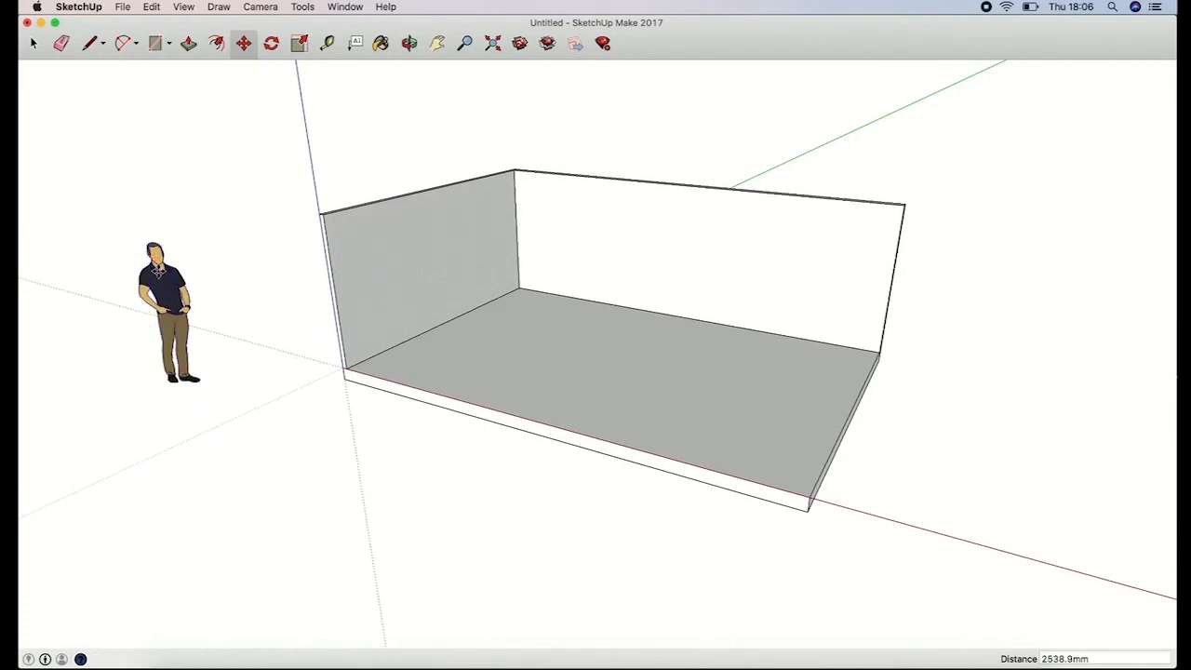
# Step: Select the side wall's inner and outer faces together with its top, end and edges
pyautogui.click(33, 44)
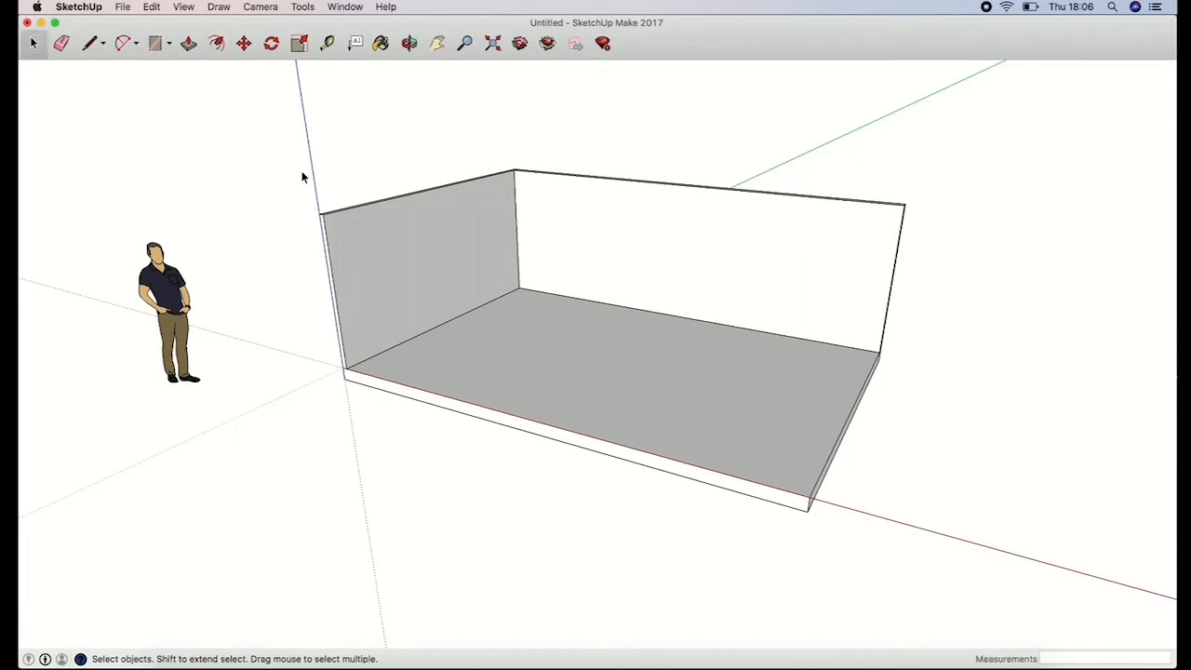
pyautogui.click(367, 264)
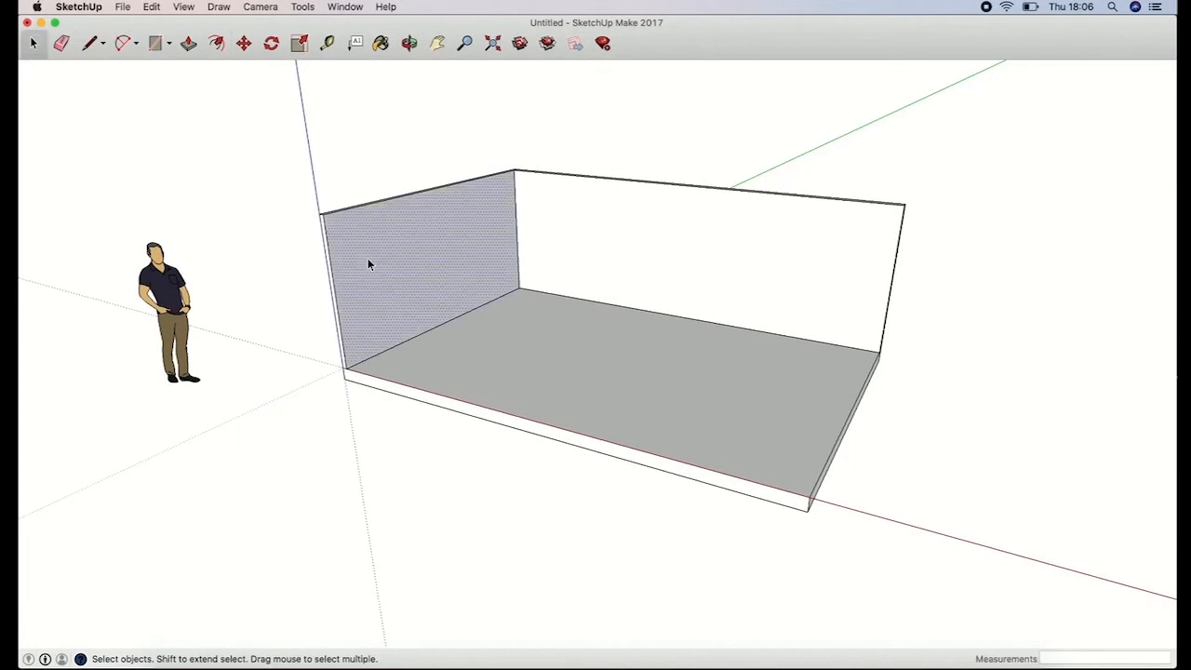
pyautogui.click(409, 44)
pyautogui.moveTo(406, 306); pyautogui.dragTo(635, 357)
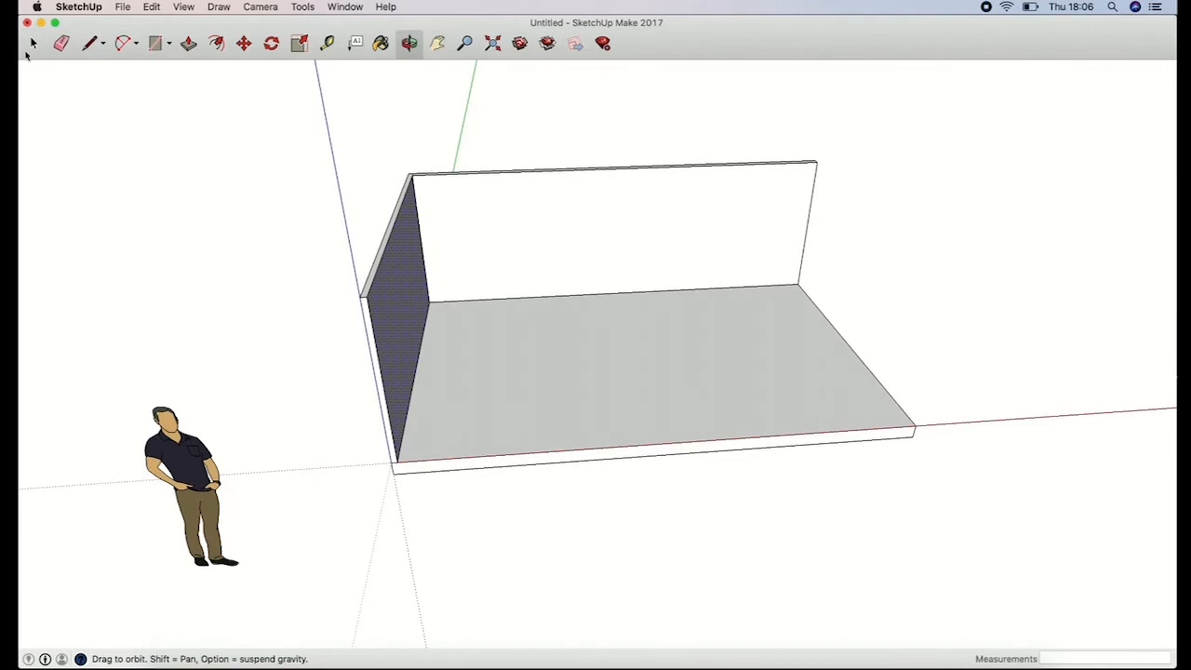
pyautogui.click(32, 44)
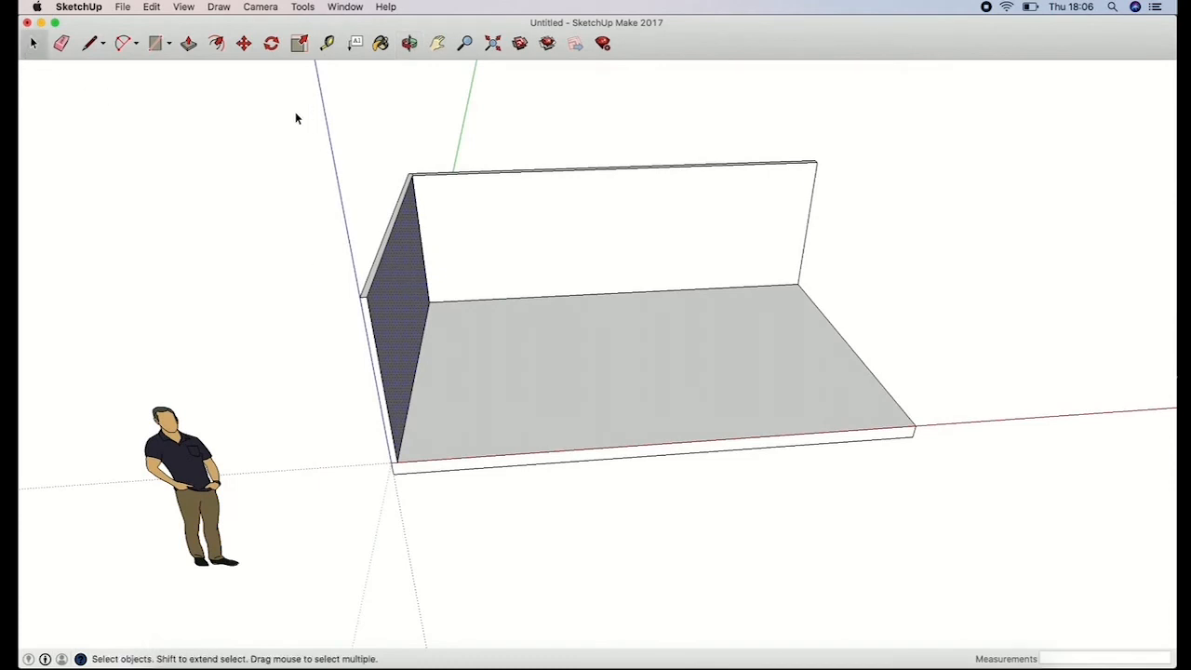
pyautogui.moveTo(295, 112); pyautogui.dragTo(422, 500)
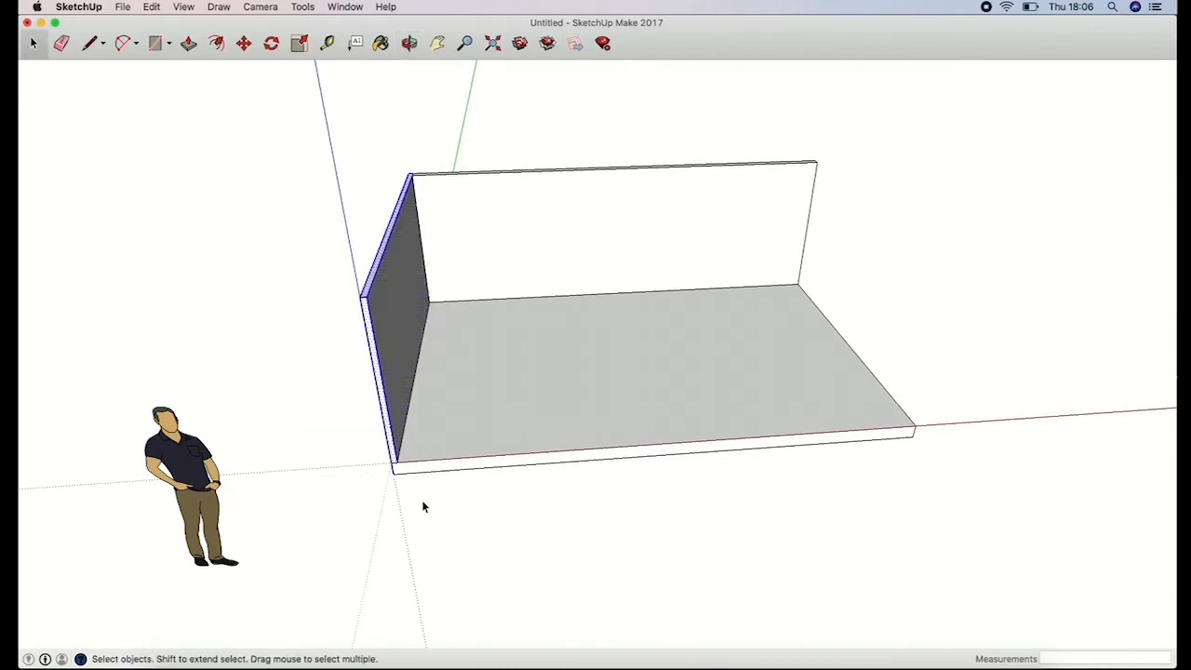
pyautogui.click(413, 367)
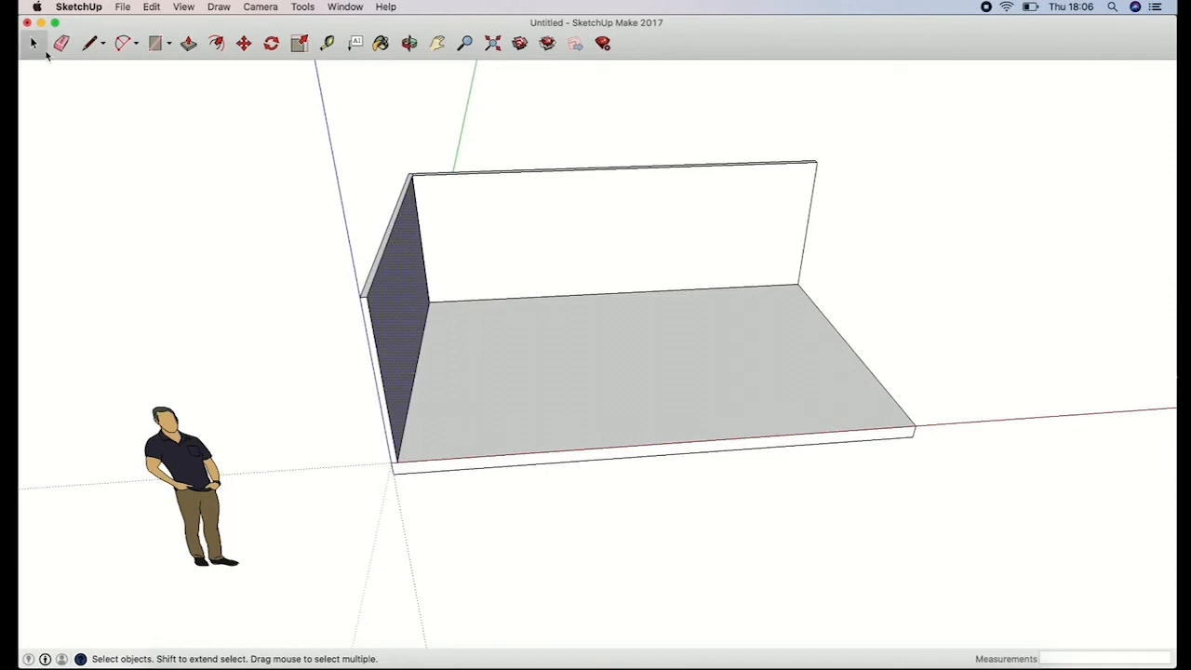
pyautogui.moveTo(236, 124); pyautogui.dragTo(458, 516)
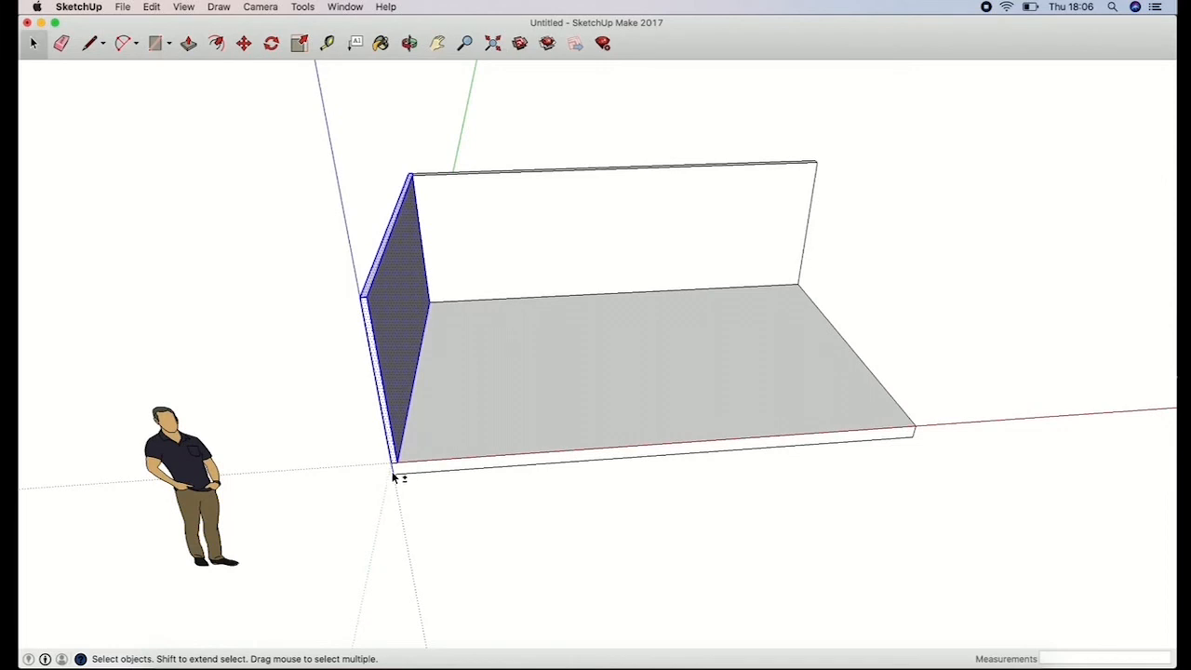
pyautogui.click(409, 44)
pyautogui.moveTo(380, 207); pyautogui.dragTo(735, 238)
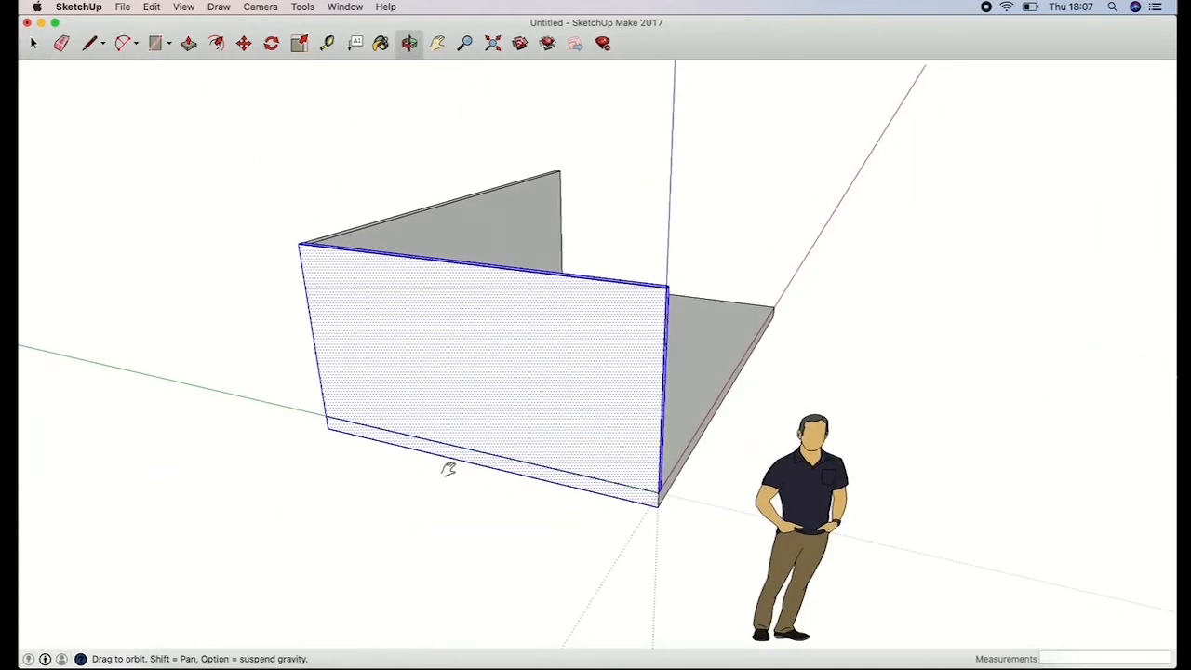
# Step: Deselect the slab's side face and its edges below the selected side wall
pyautogui.click(34, 44)
pyautogui.keyDown('shift'); pyautogui.click(418, 443); pyautogui.keyUp('shift')
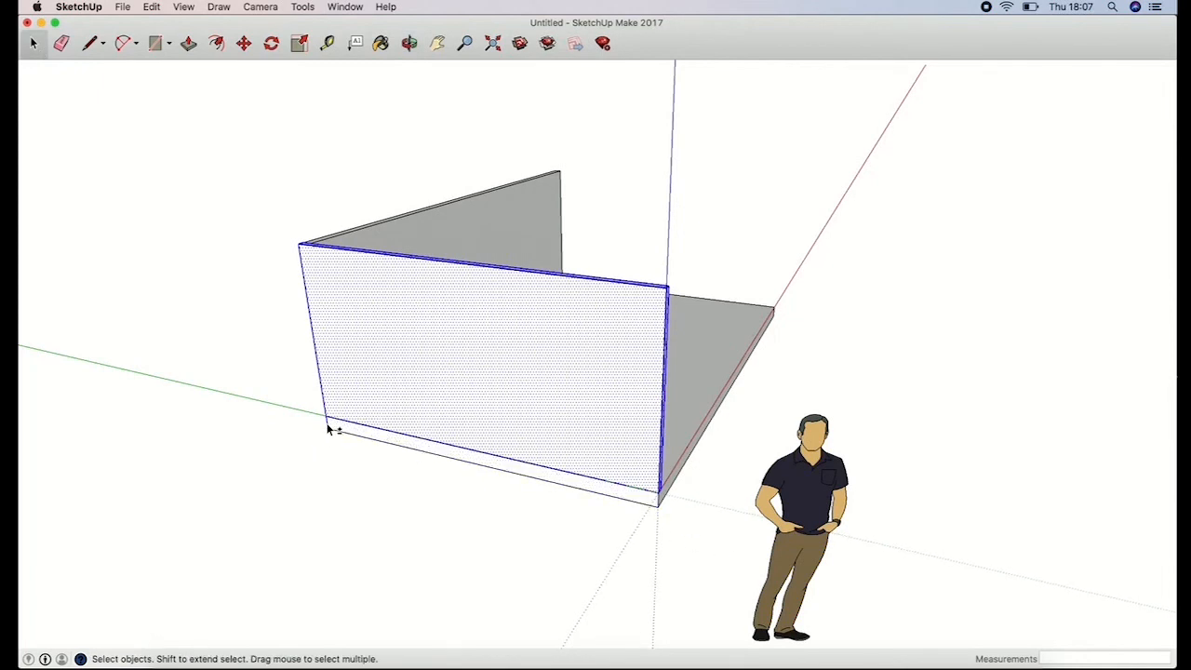
pyautogui.click(410, 44)
pyautogui.moveTo(404, 415); pyautogui.dragTo(809, 382)
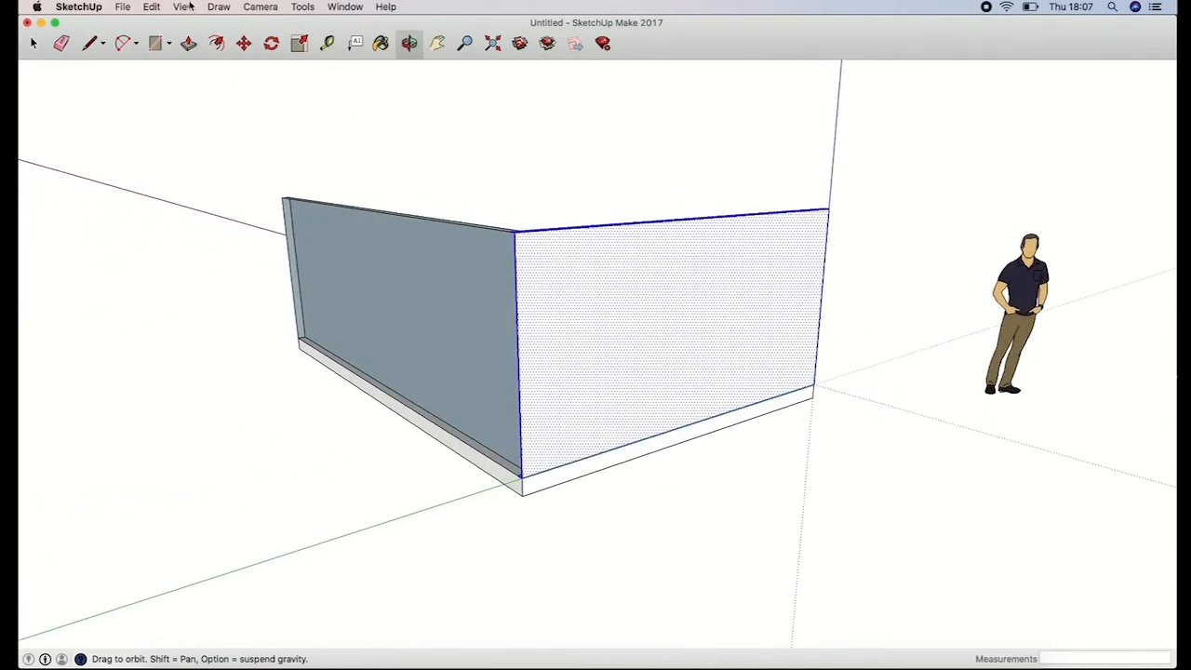
pyautogui.click(35, 45)
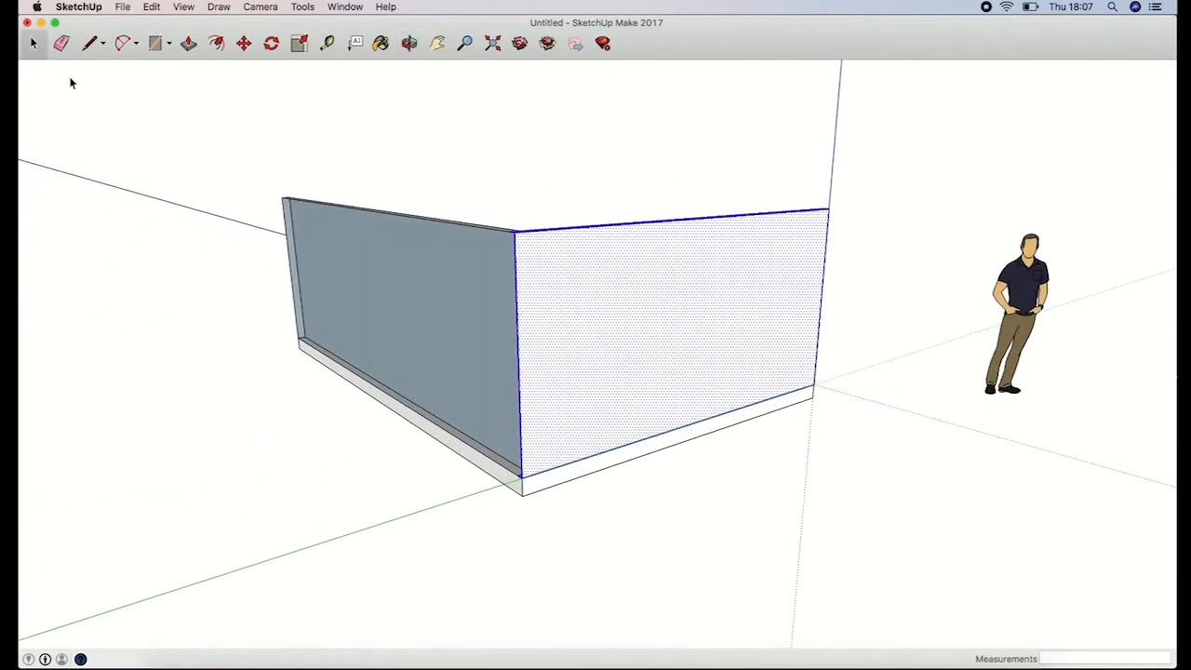
pyautogui.keyDown('shift'); pyautogui.click(521, 476); pyautogui.keyUp('shift')
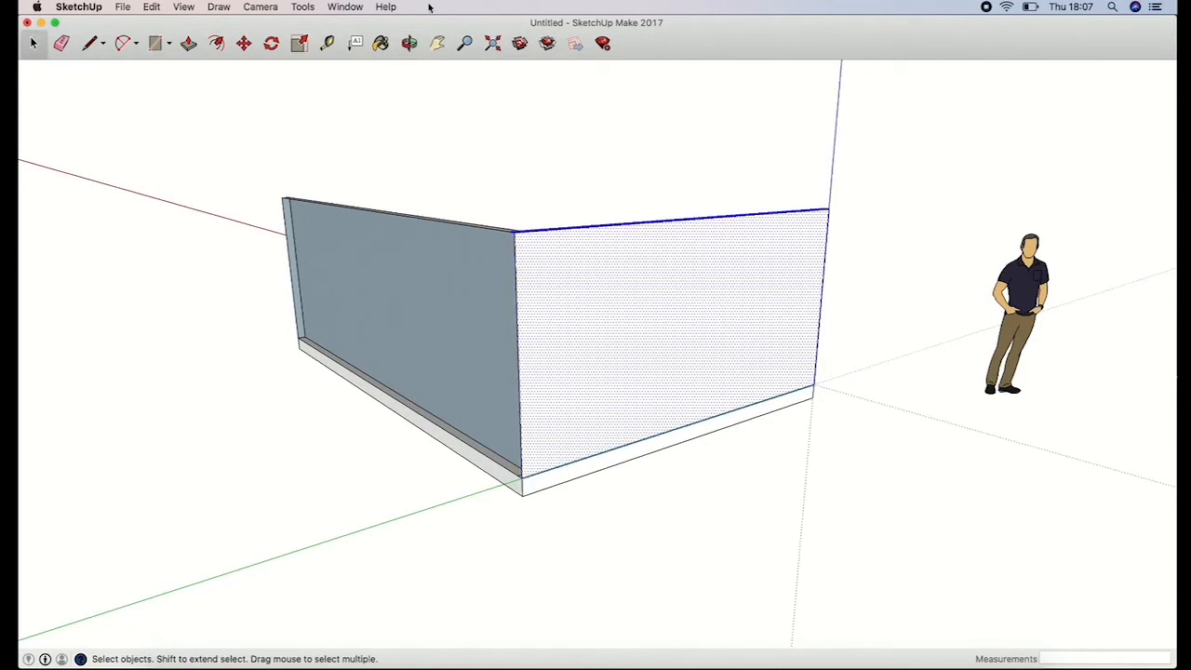
# Step: Draw a 2000 mm vertical line at the outer corner between both walls, from slab to wall top, closing the outer faces
pyautogui.click(409, 43)
pyautogui.moveTo(479, 224); pyautogui.dragTo(485, 344)
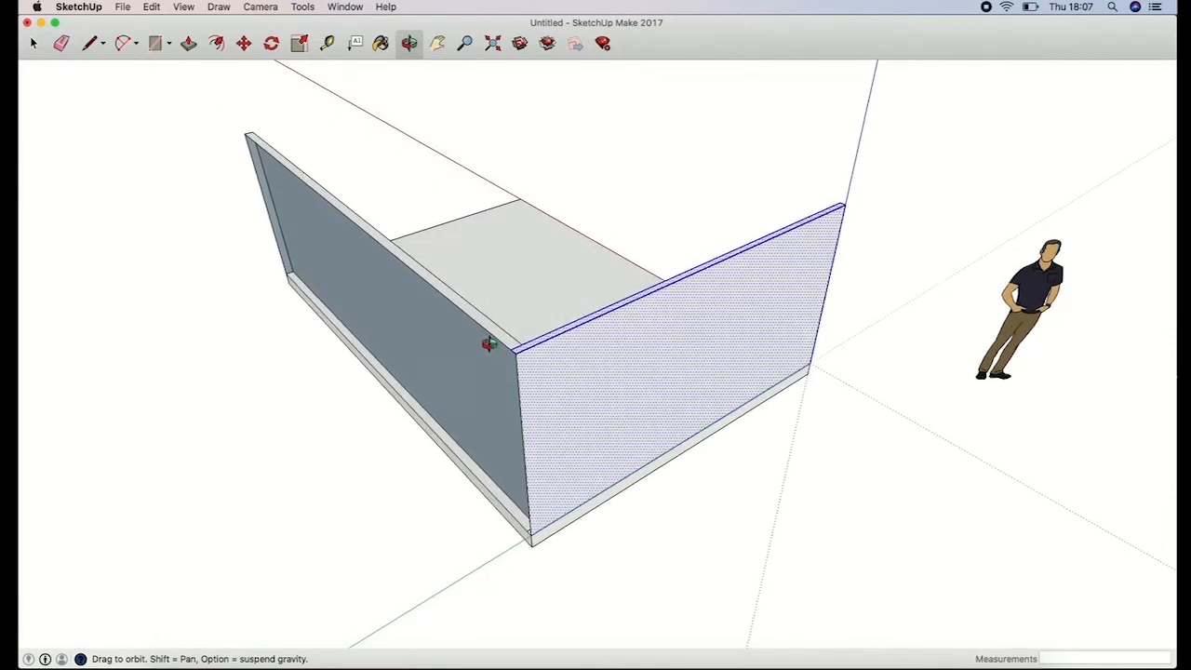
pyautogui.click(90, 43)
pyautogui.click(527, 527)
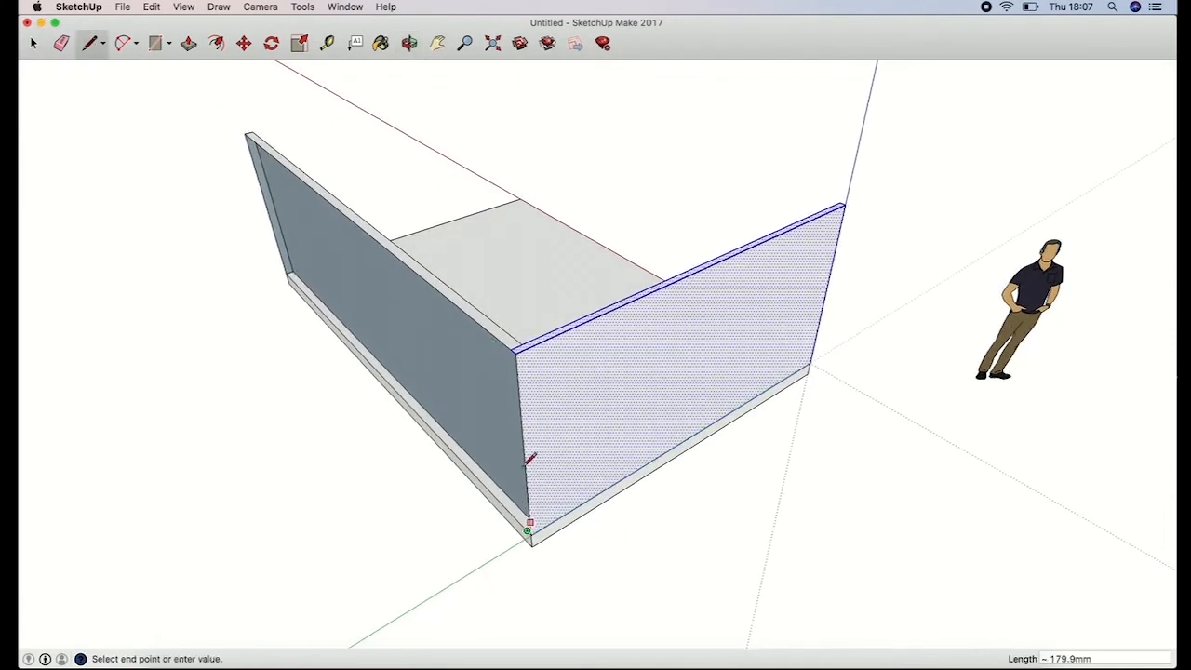
pyautogui.click(513, 350)
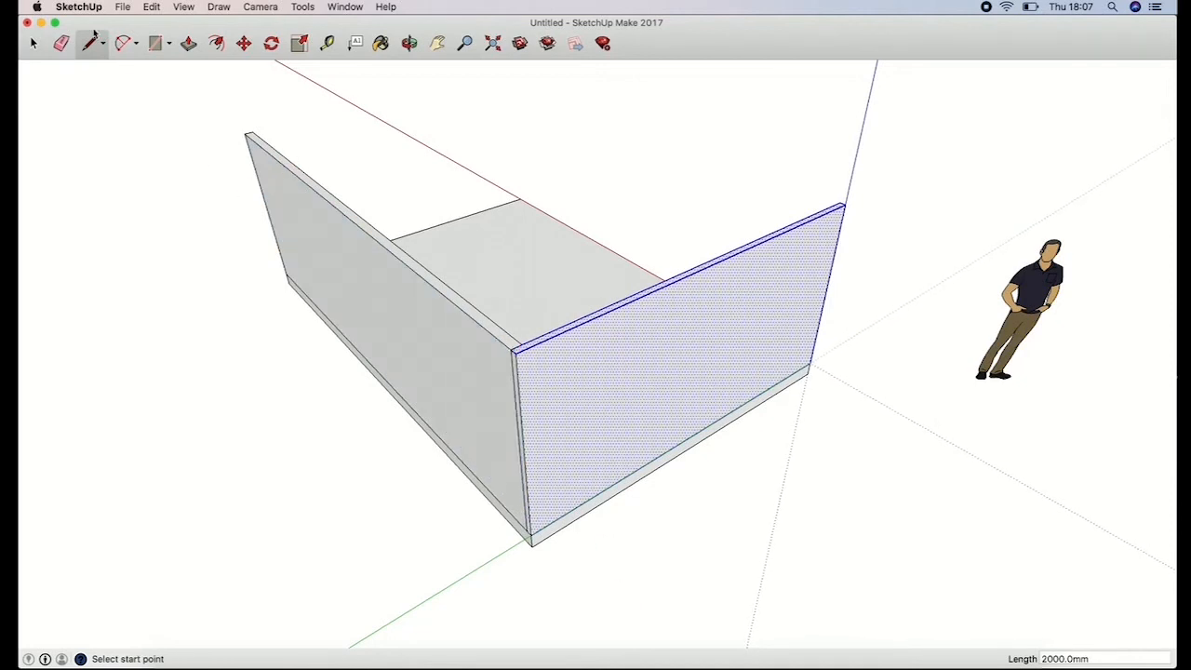
# Step: Add the narrow end strip at the corner to the side wall's selection and paste a copy of the wall beyond the slab's open short side
pyautogui.click(35, 44)
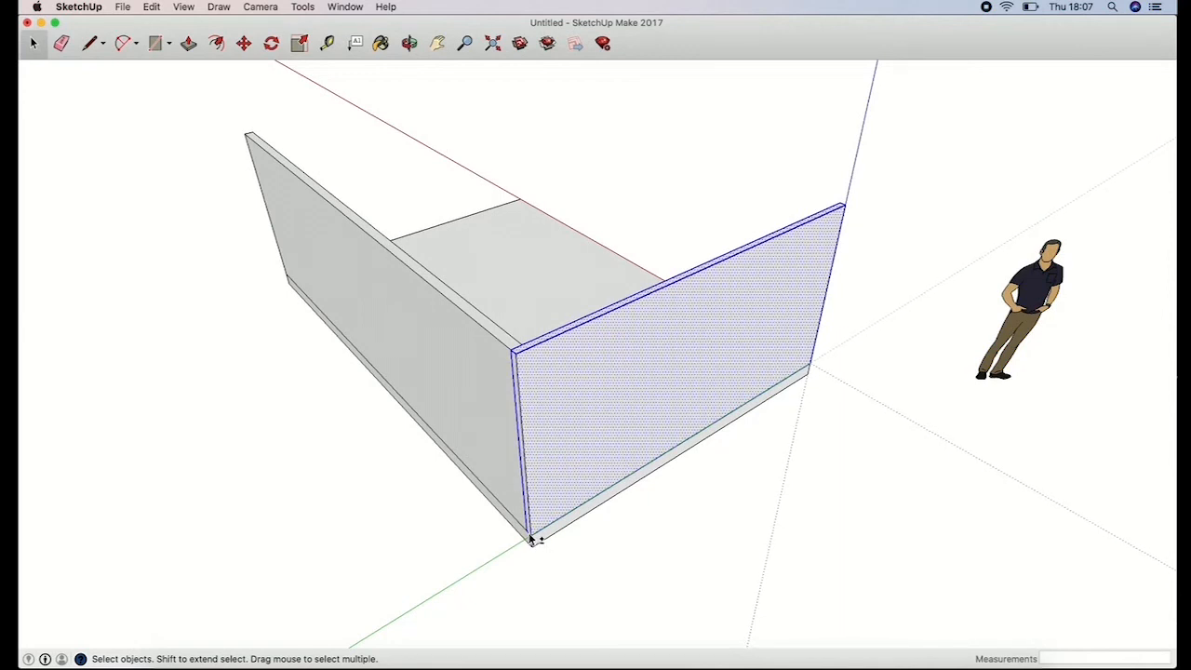
pyautogui.click(410, 43)
pyautogui.moveTo(686, 300); pyautogui.dragTo(331, 420)
pyautogui.moveTo(519, 412); pyautogui.dragTo(525, 441)
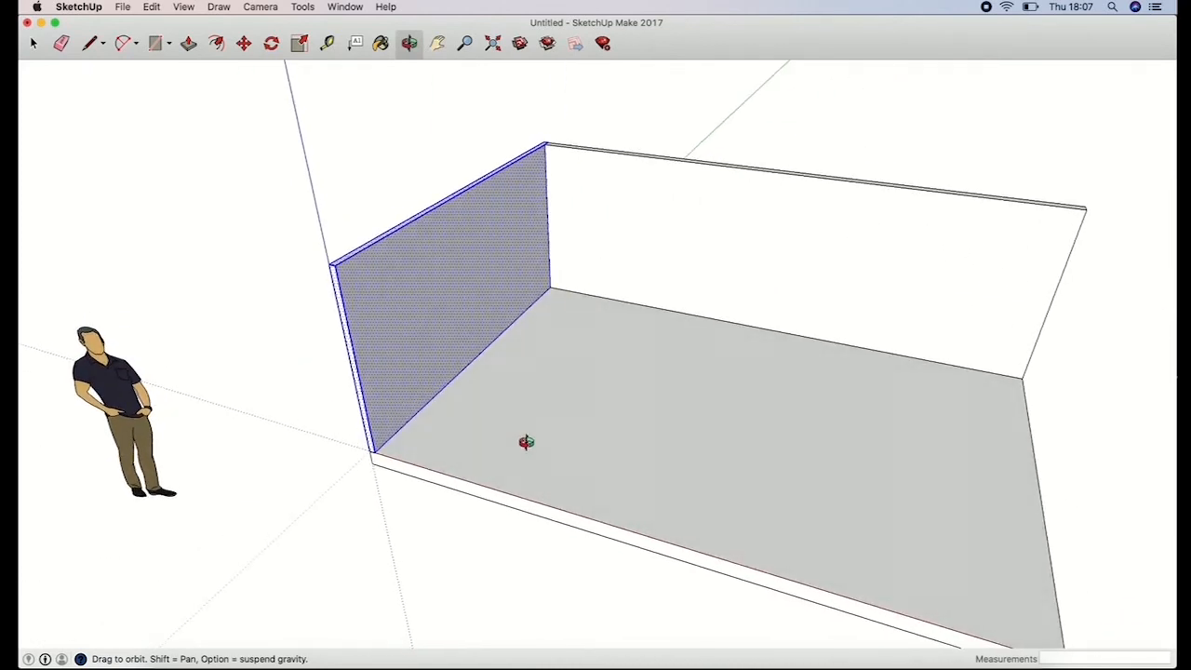
pyautogui.click(462, 43)
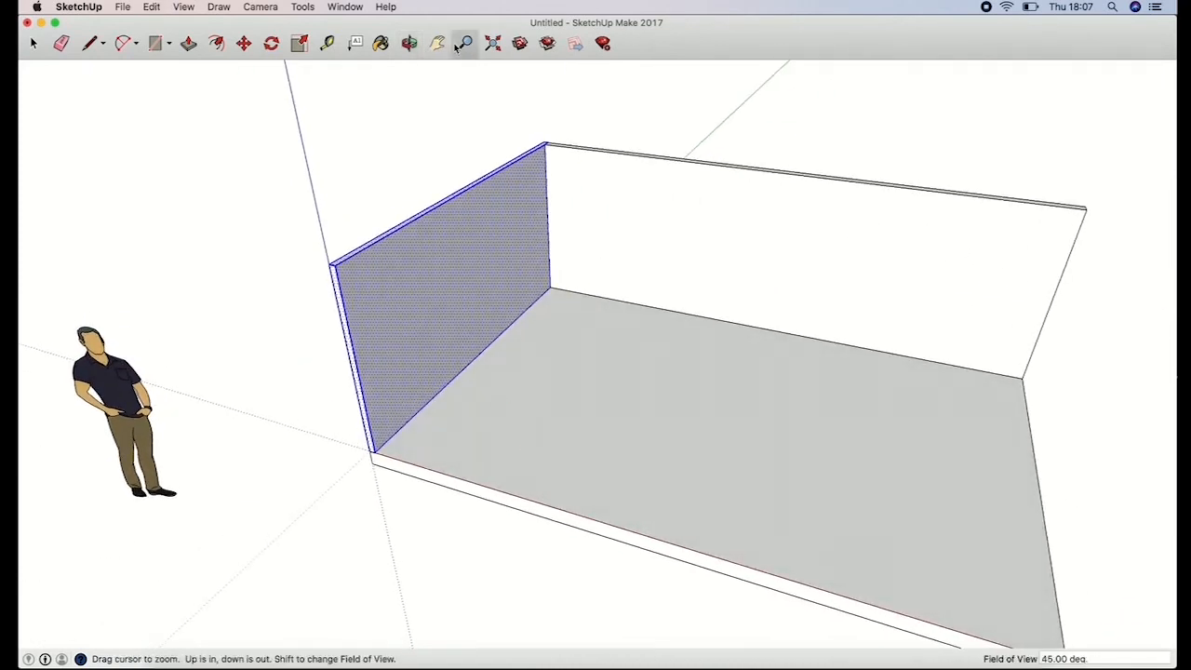
pyautogui.moveTo(595, 239); pyautogui.dragTo(472, 362)
pyautogui.press('super+v')
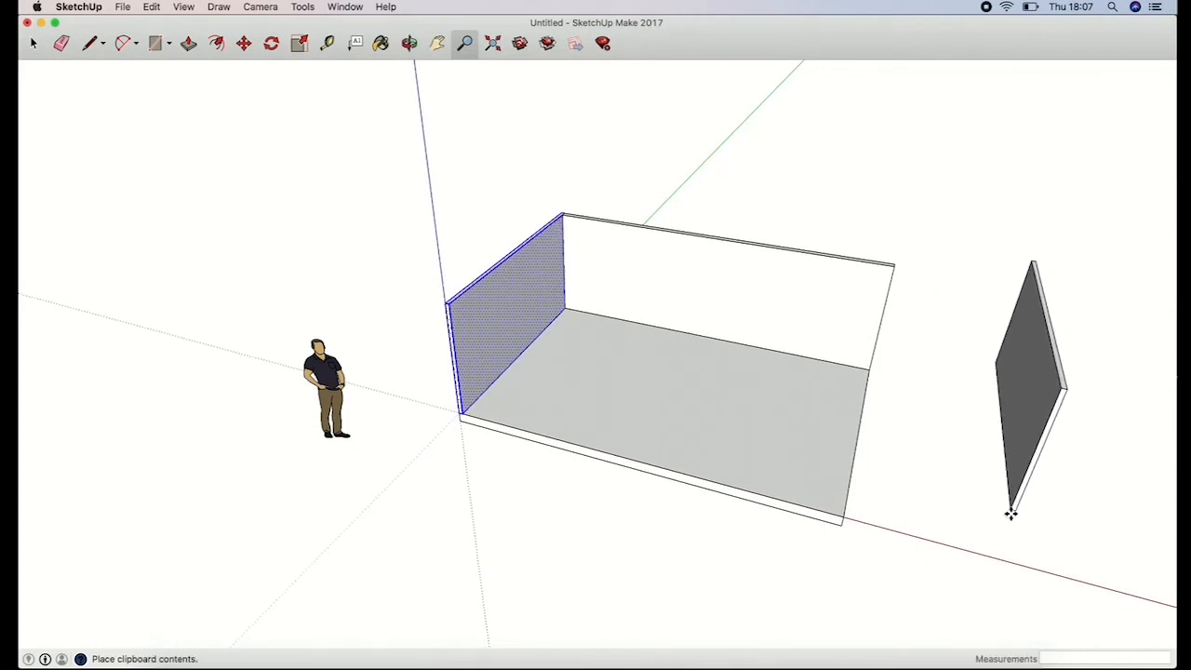
pyautogui.click(1010, 514)
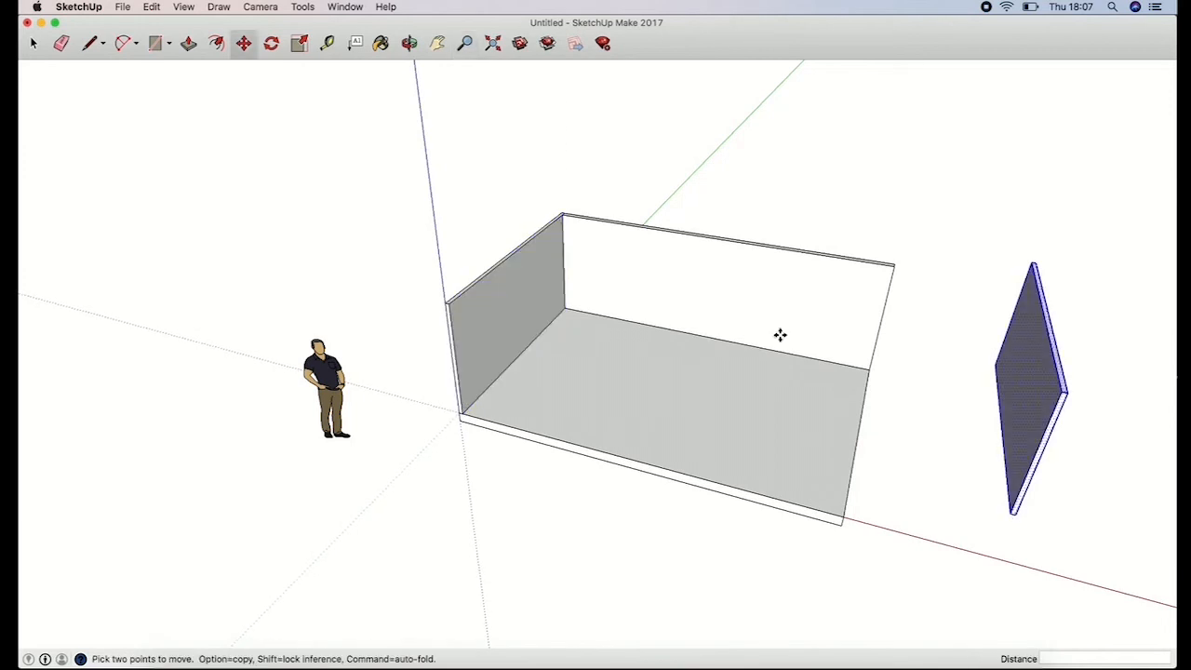
# Step: Move the copied wall about 2323 mm by its bottom corner onto the slab's open short edge, meeting the back wall's end, and clear the selection
pyautogui.click(437, 43)
pyautogui.moveTo(826, 370); pyautogui.dragTo(679, 362)
pyautogui.click(409, 43)
pyautogui.moveTo(484, 279); pyautogui.dragTo(819, 298)
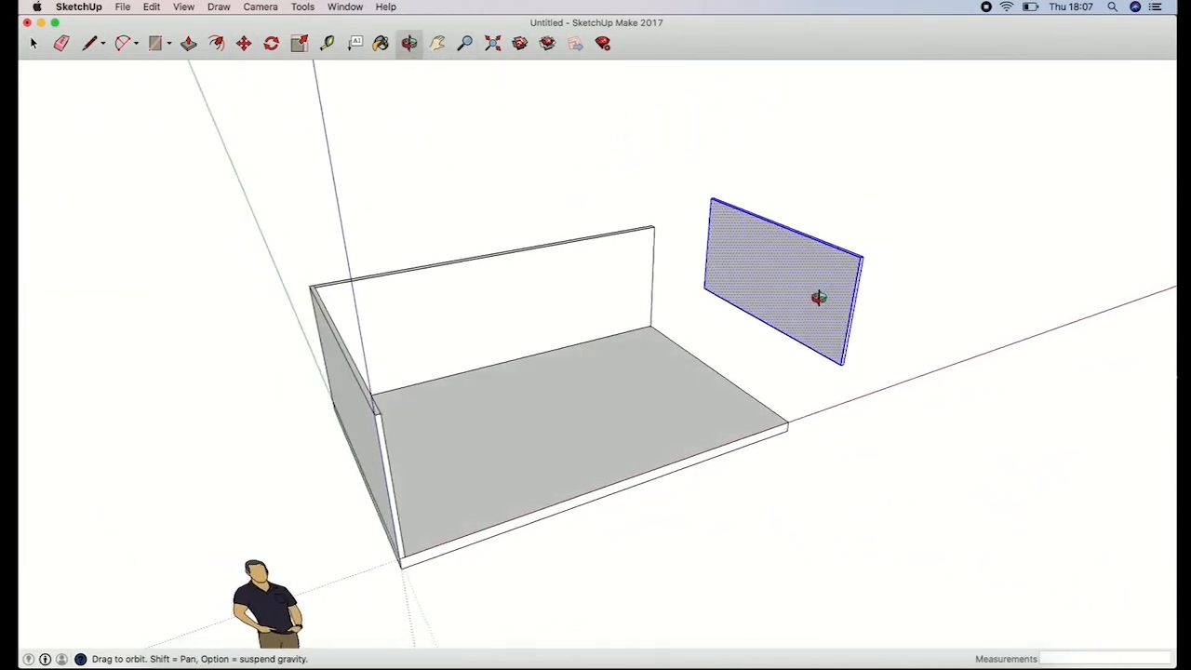
pyautogui.click(242, 43)
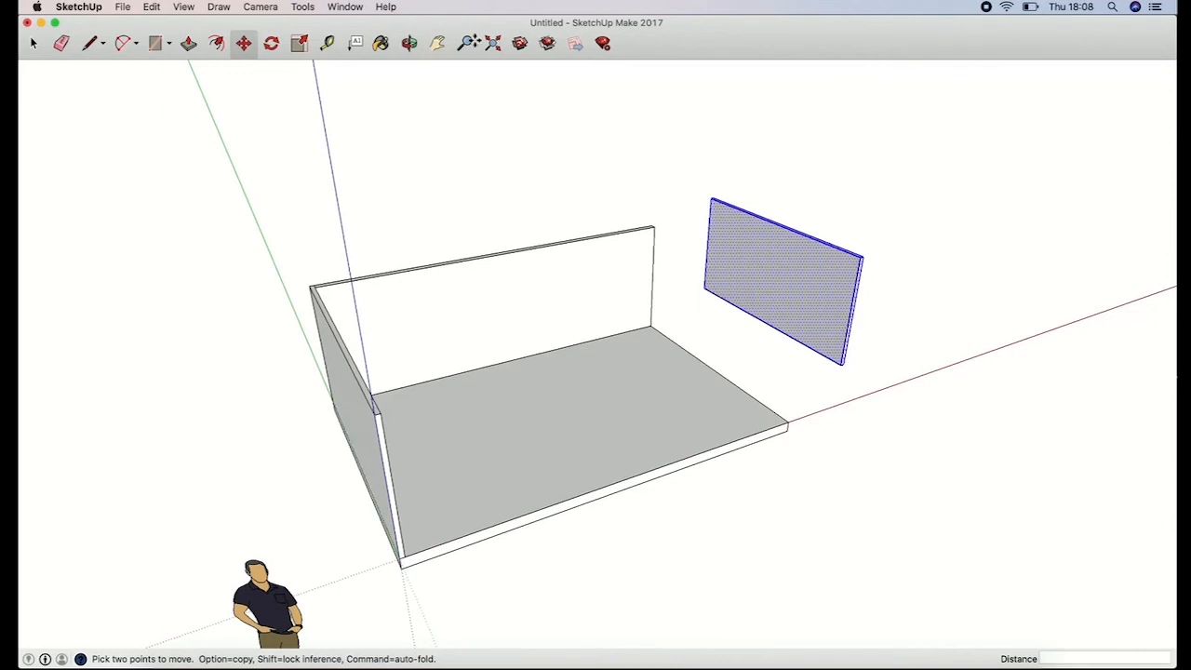
pyautogui.click(409, 43)
pyautogui.moveTo(855, 233); pyautogui.dragTo(329, 210)
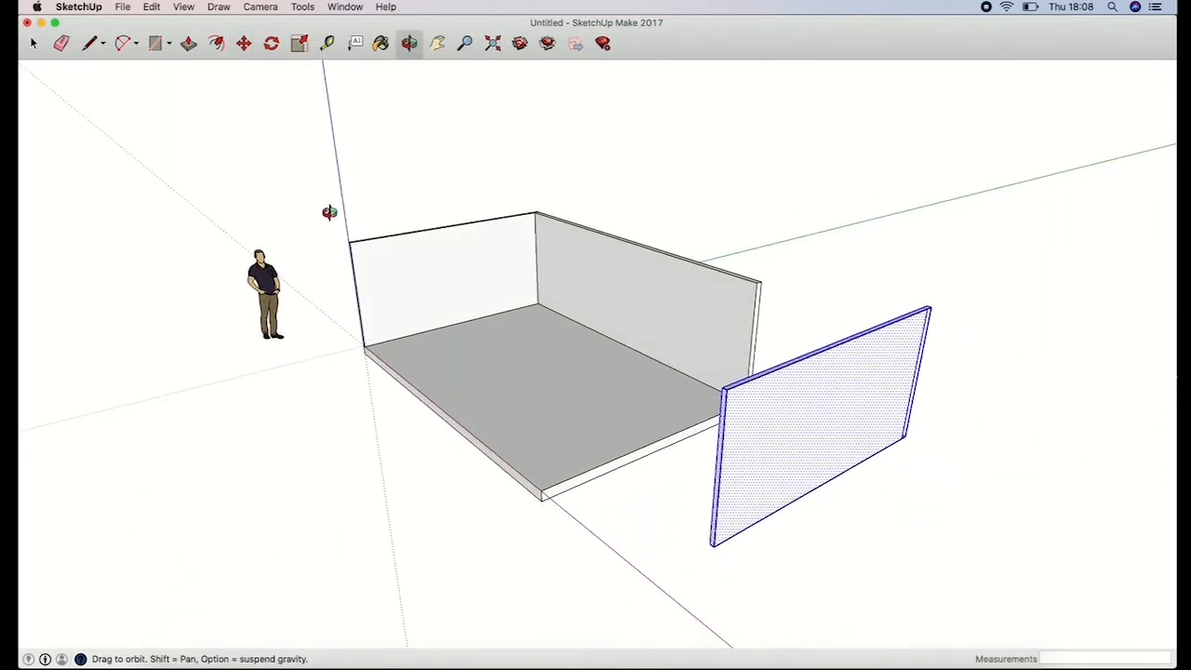
pyautogui.click(435, 43)
pyautogui.moveTo(722, 297); pyautogui.dragTo(716, 253)
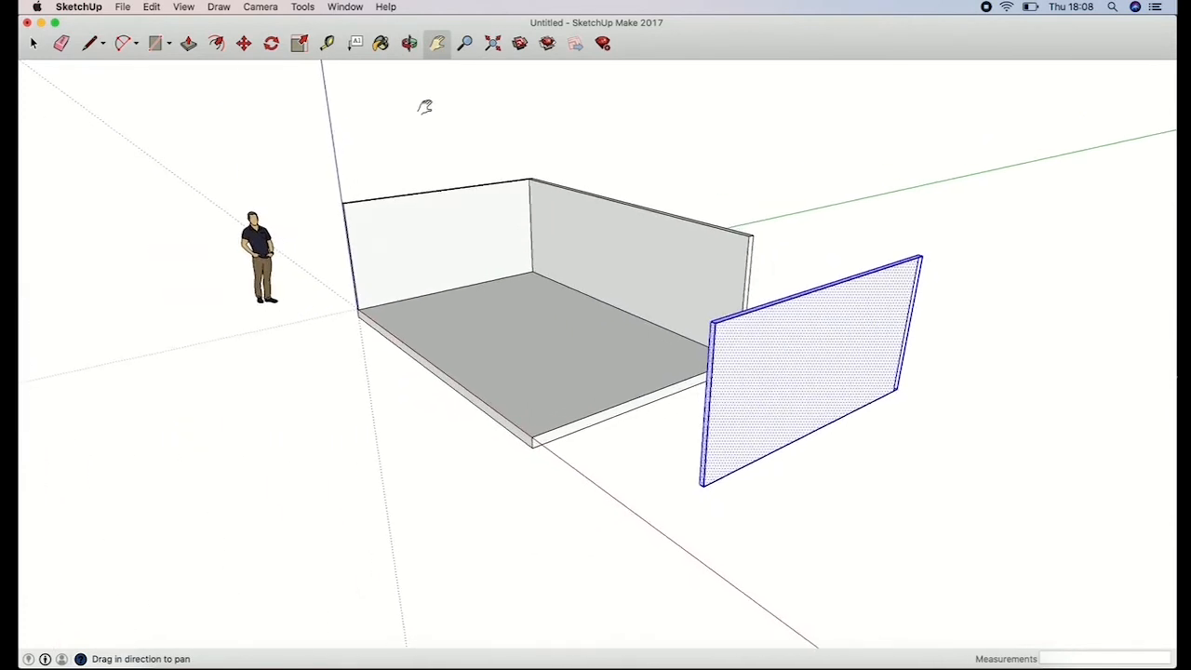
pyautogui.click(244, 43)
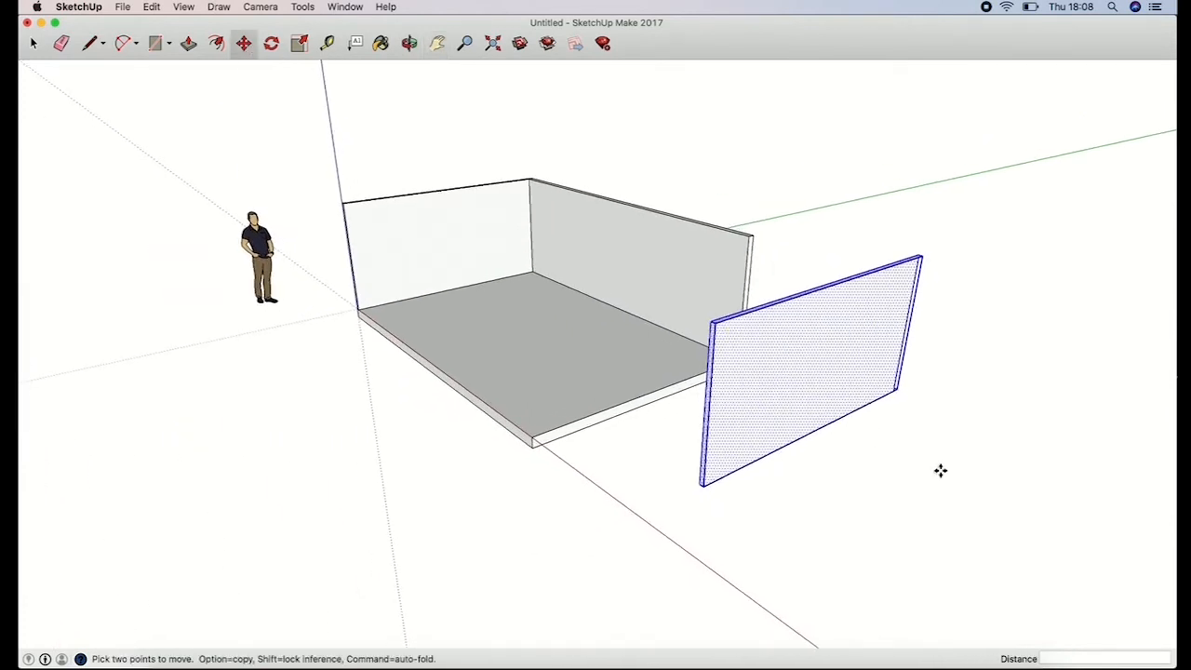
pyautogui.click(898, 393)
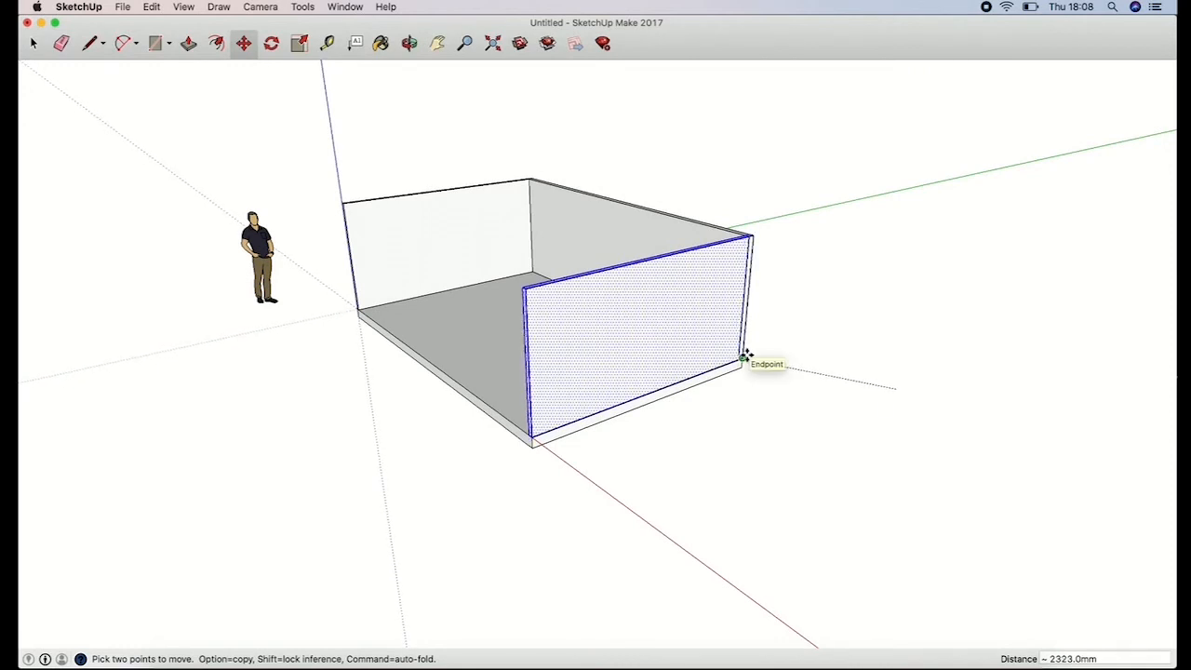
pyautogui.click(745, 356)
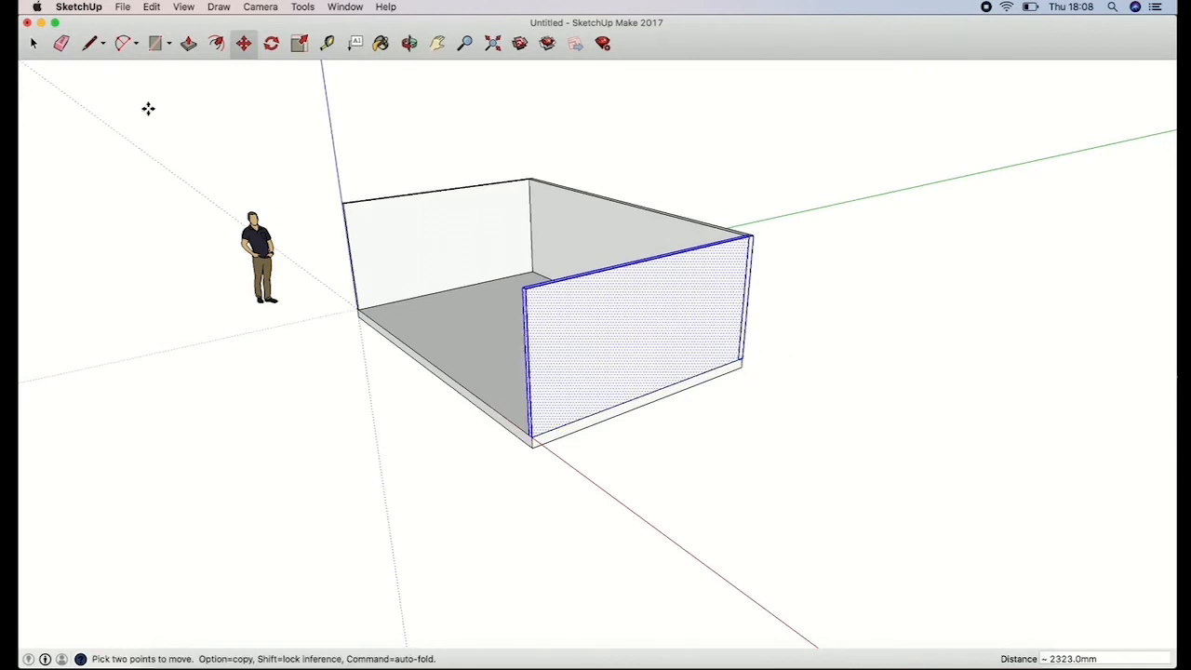
pyautogui.click(34, 43)
pyautogui.click(166, 329)
# Step: Try lowering the top of the copied side wall by about 1127 mm with Push/Pull, and undo the change
pyautogui.click(410, 43)
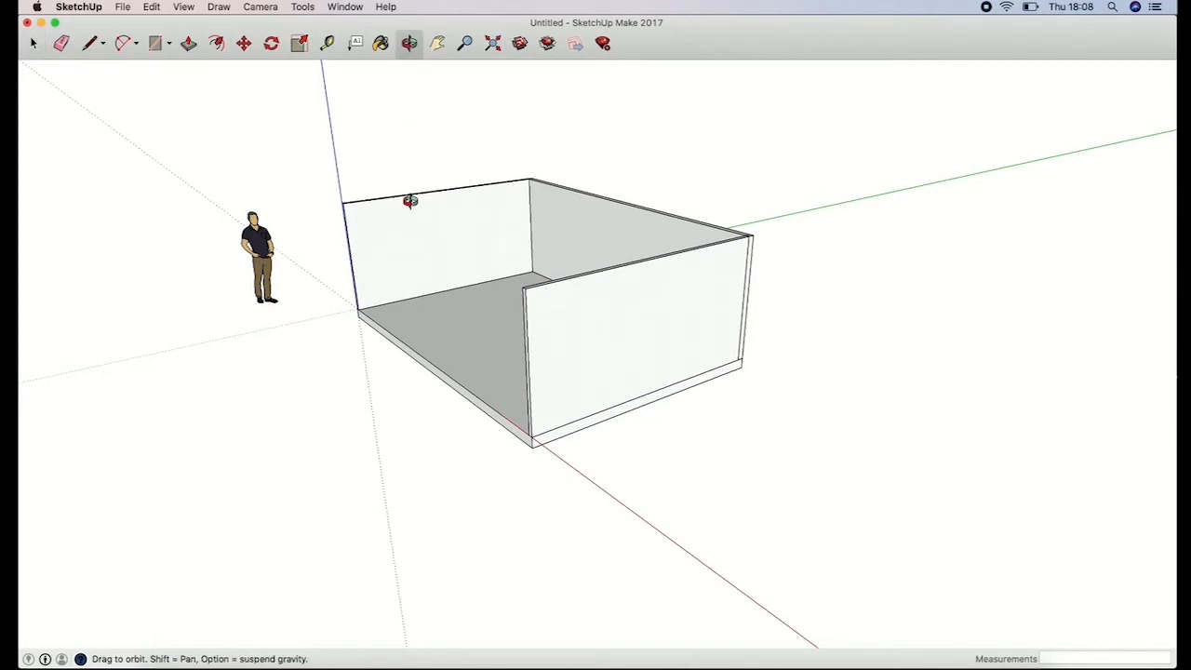
pyautogui.moveTo(420, 290); pyautogui.dragTo(531, 318)
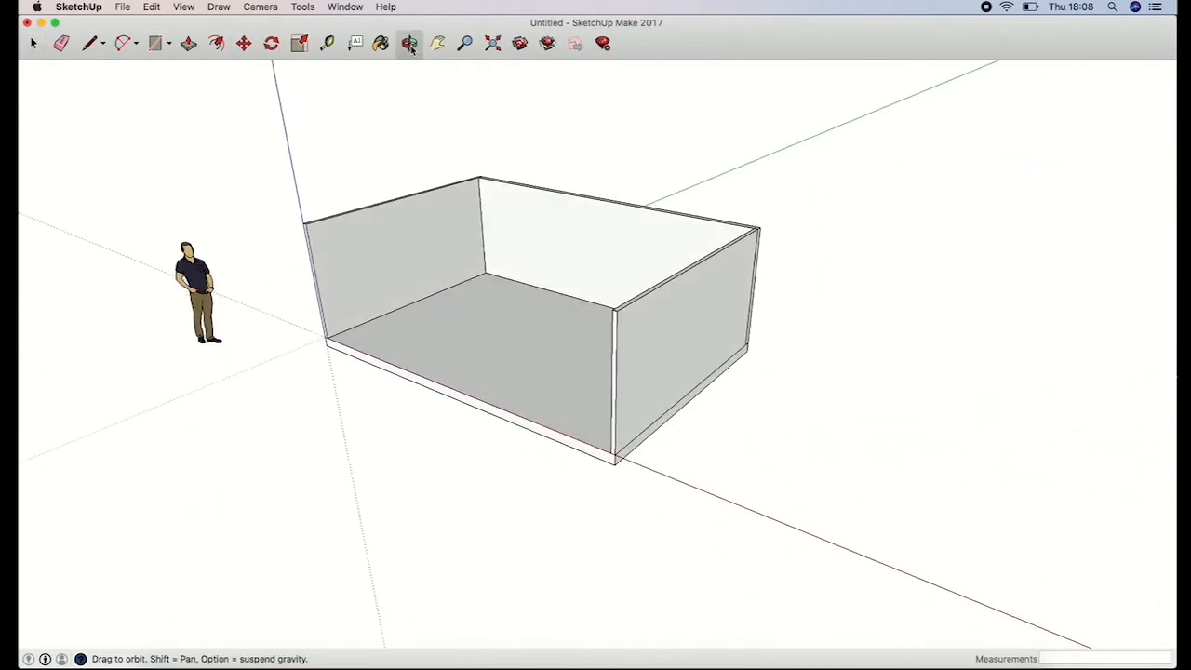
pyautogui.click(437, 43)
pyautogui.moveTo(456, 272); pyautogui.dragTo(542, 312)
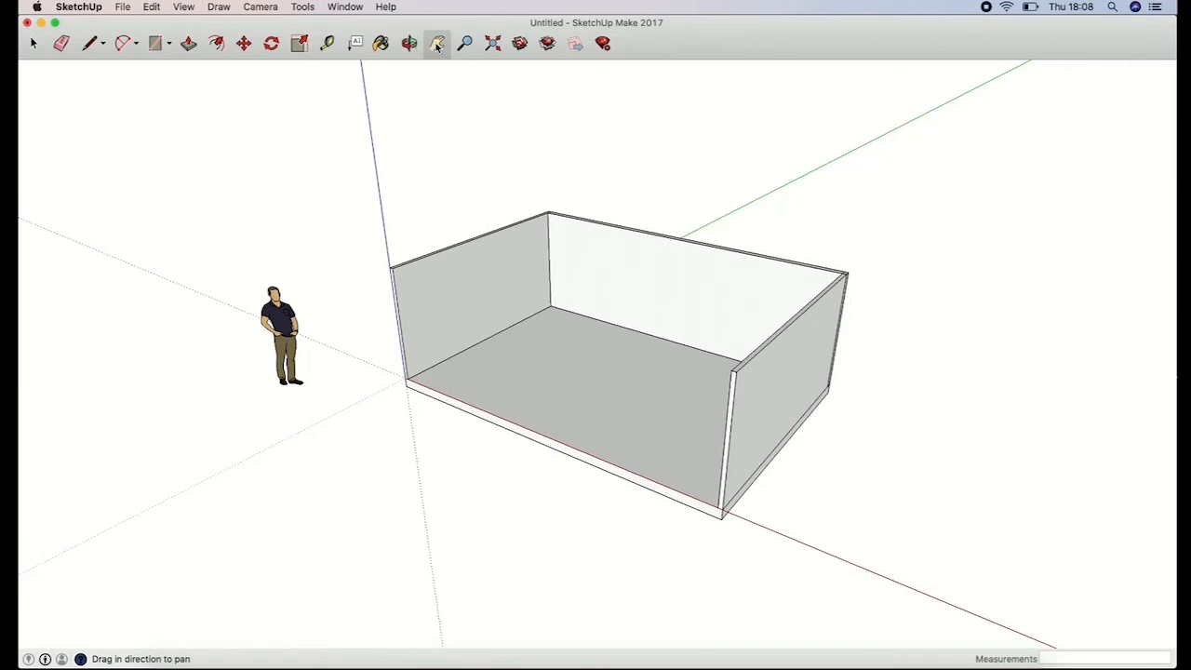
pyautogui.moveTo(685, 239); pyautogui.dragTo(638, 233)
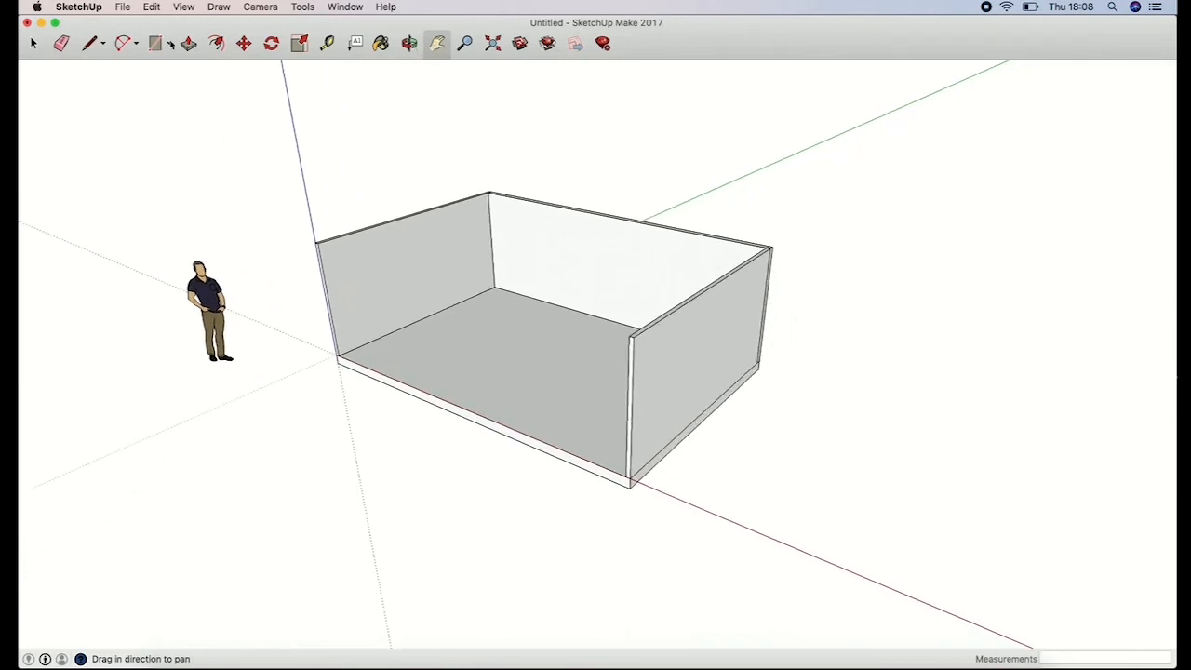
pyautogui.click(189, 44)
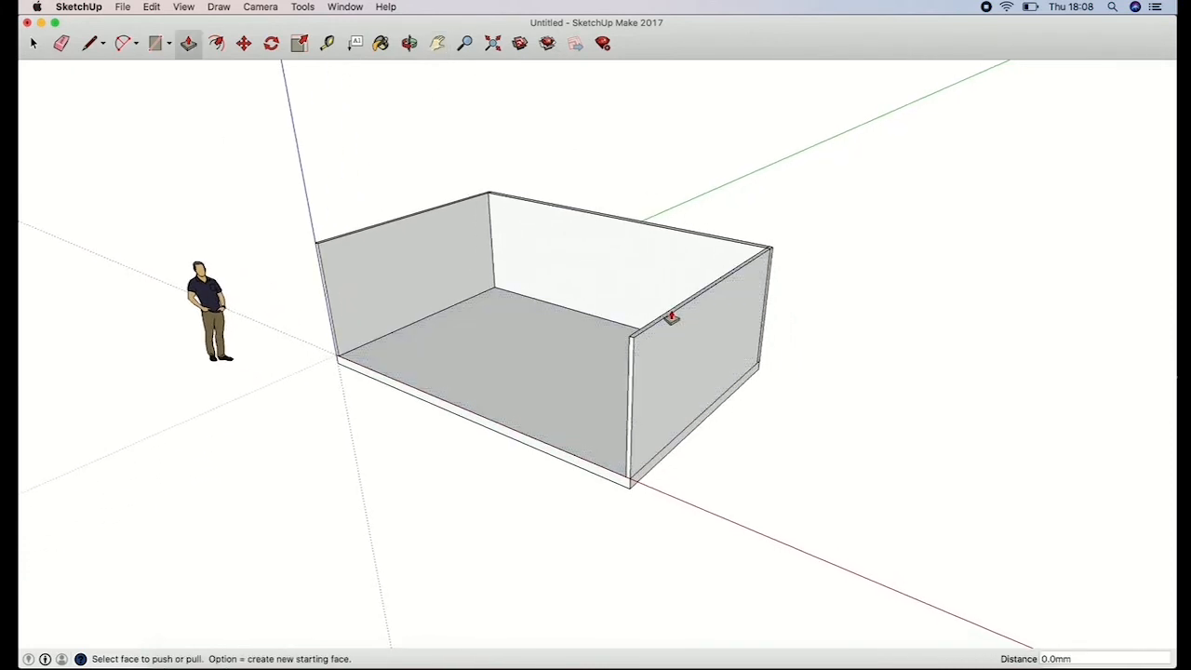
pyautogui.moveTo(669, 317); pyautogui.dragTo(673, 395)
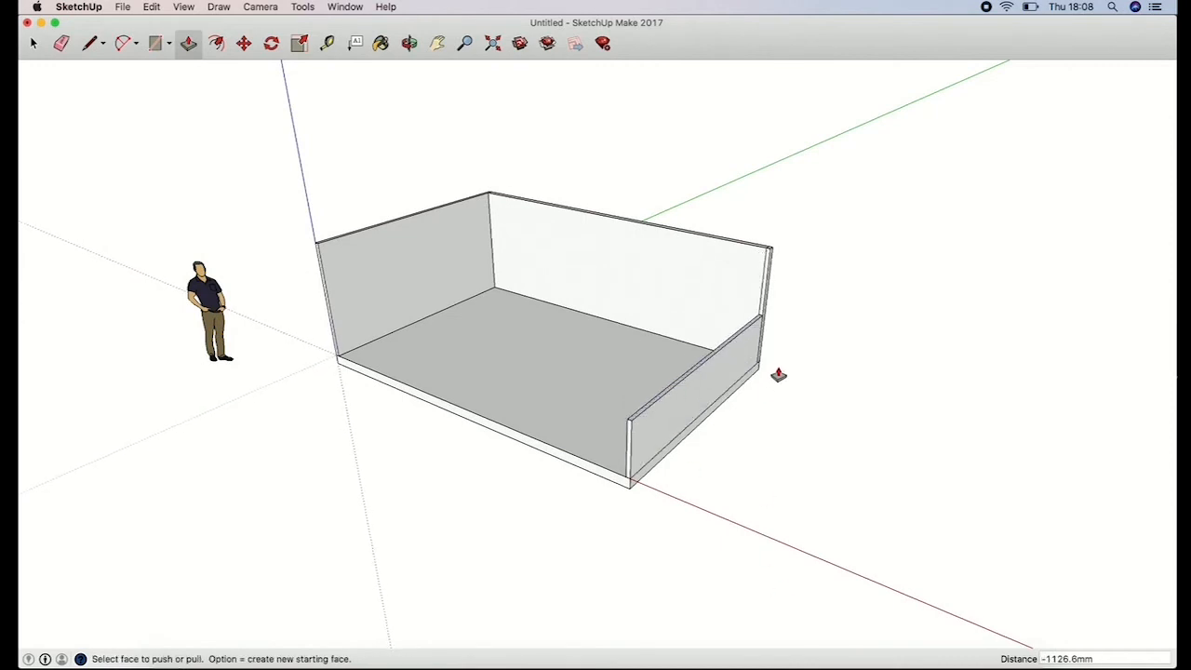
pyautogui.press('super+z')
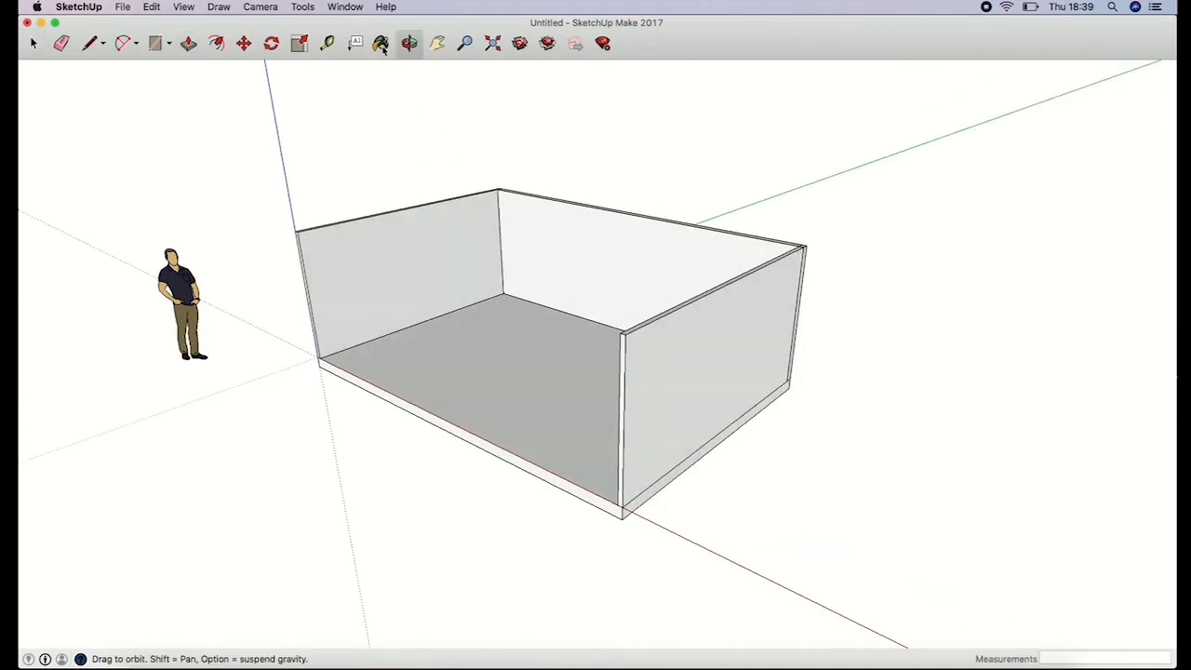
# Step: Start the Paint Bucket, choose a slightly darkened pink from the color wheel, and replace it with white sampled from the drawing background
pyautogui.click(381, 44)
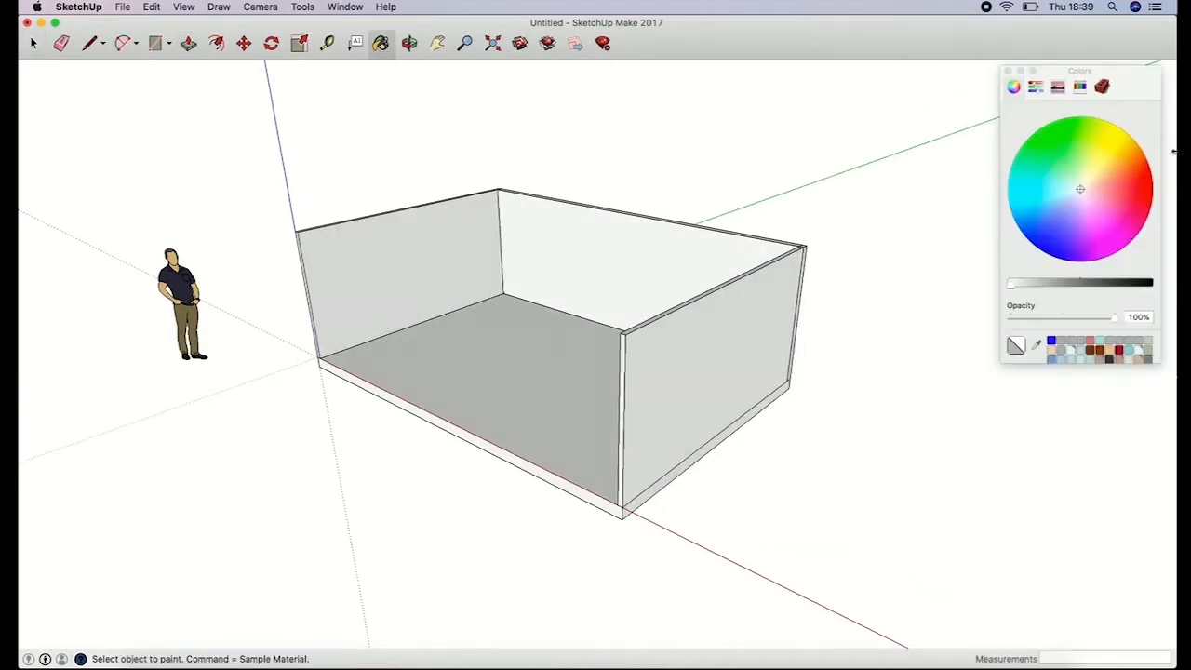
pyautogui.click(1122, 182)
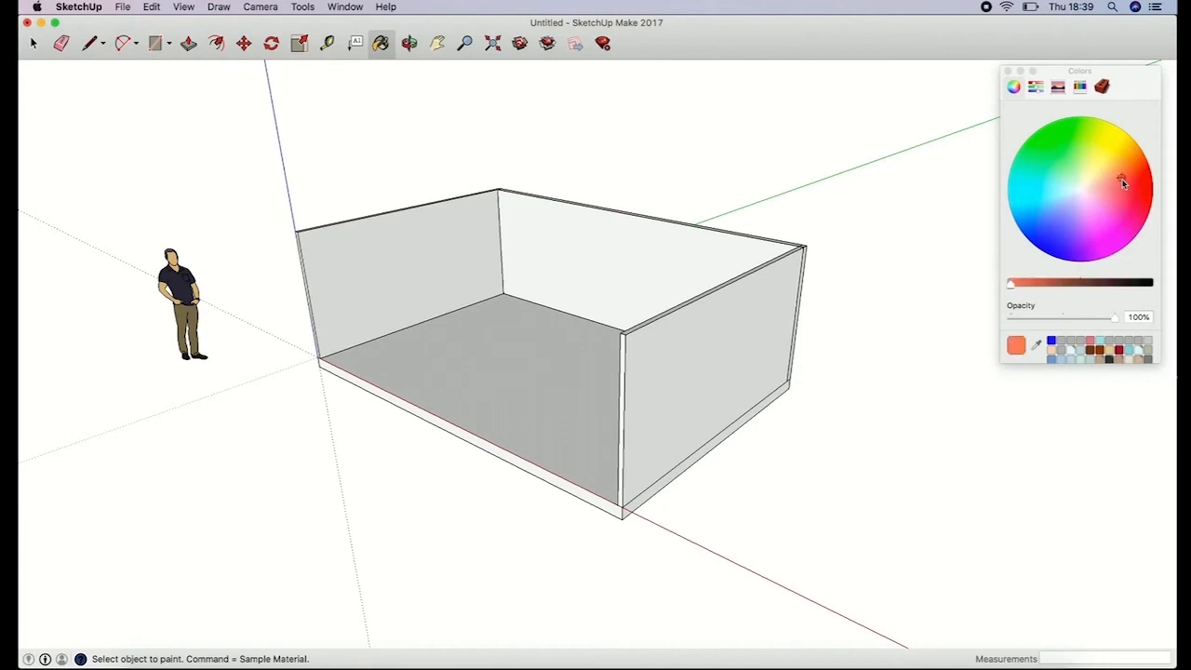
pyautogui.moveTo(1124, 184); pyautogui.dragTo(1107, 223)
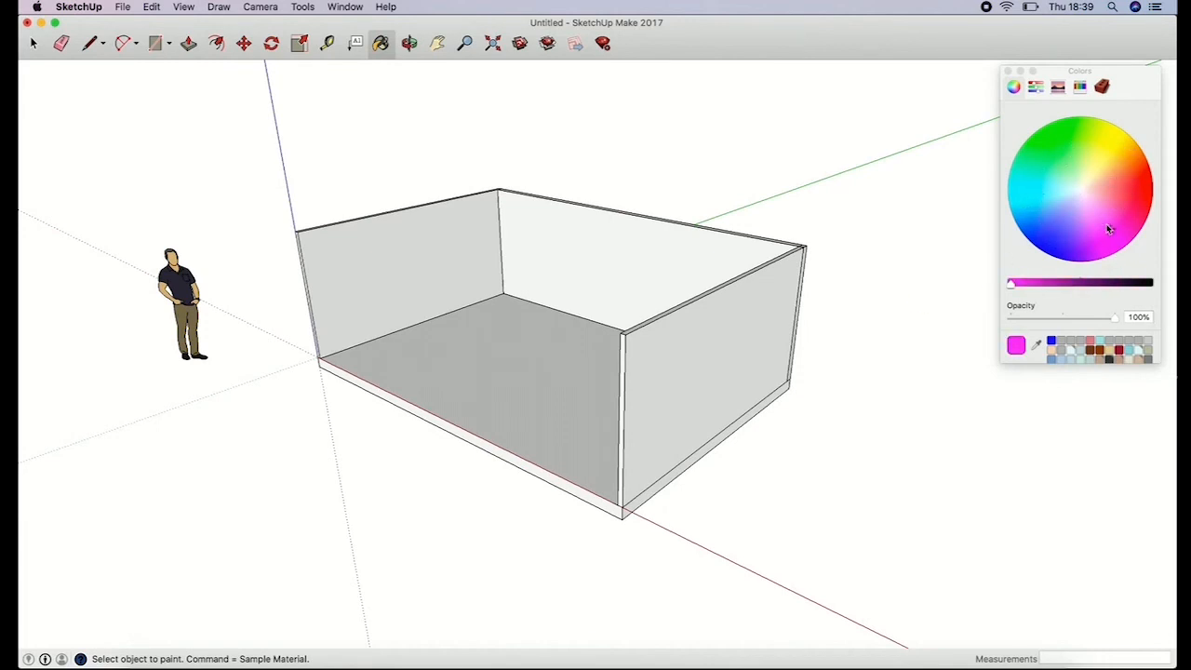
pyautogui.moveTo(1021, 292)
pyautogui.mouseDown()
pyautogui.moveTo(1128, 285)
pyautogui.moveTo(1017, 296)
pyautogui.mouseUp()
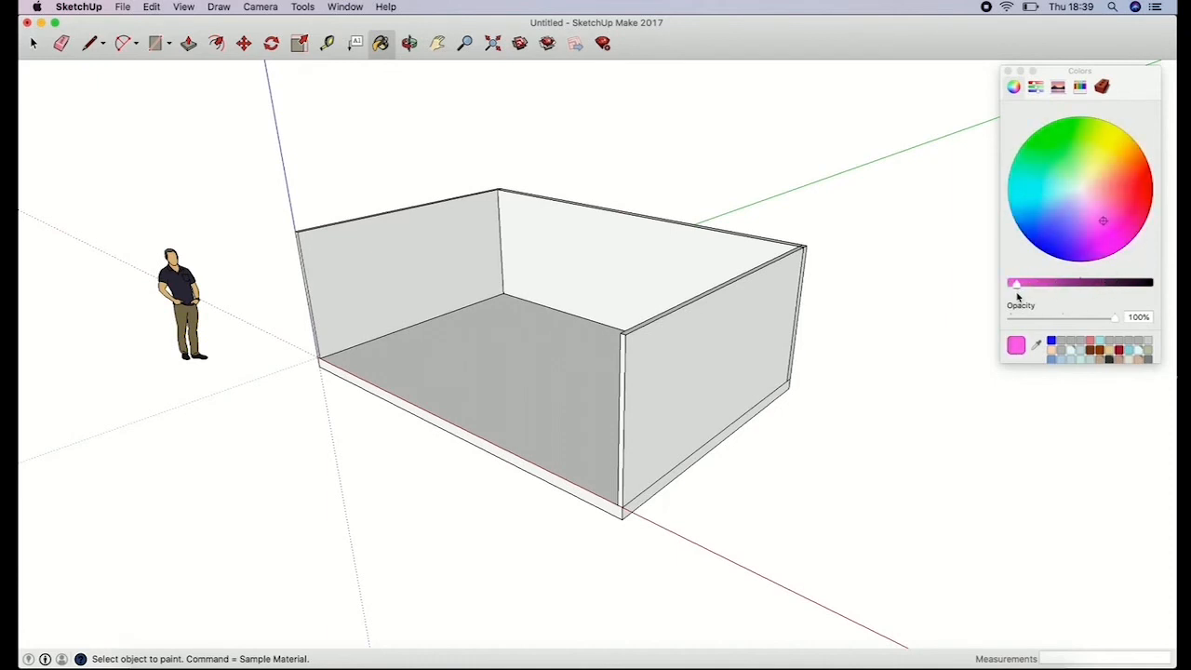
pyautogui.click(1039, 346)
pyautogui.click(968, 303)
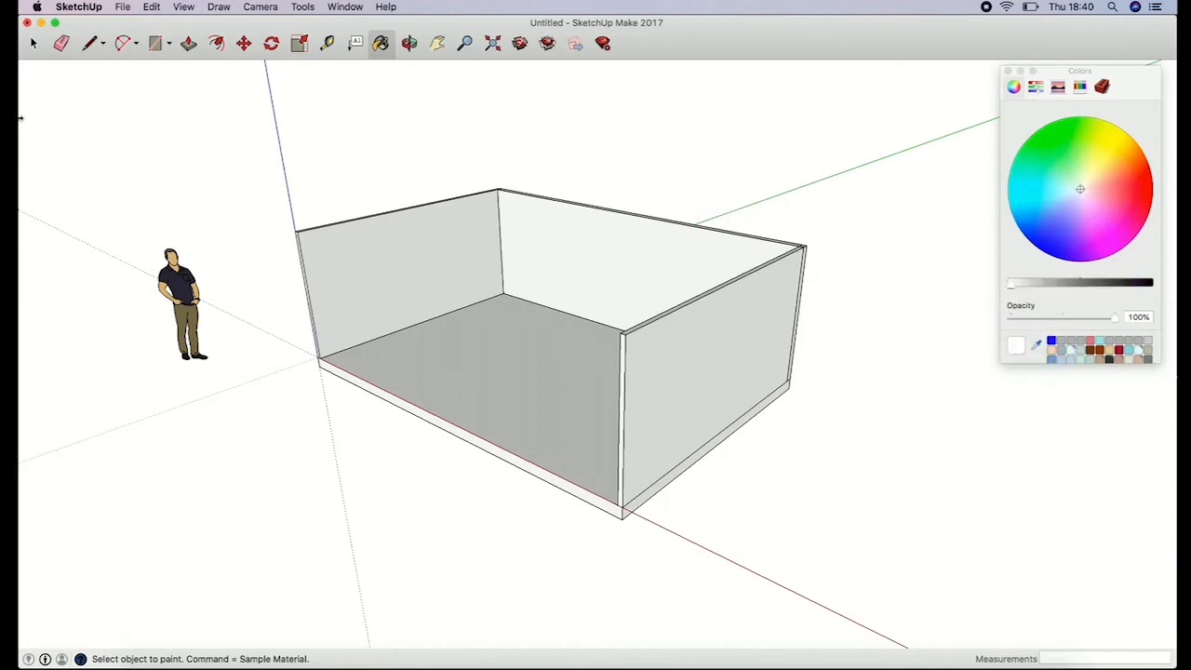
# Step: Narrow the drawing window to expose the desktop, sample purple from its picture as the paint color, and enlarge the Colors window
pyautogui.moveTo(21, 117)
pyautogui.mouseDown()
pyautogui.moveTo(111, 117)
pyautogui.moveTo(66, 117)
pyautogui.mouseUp()
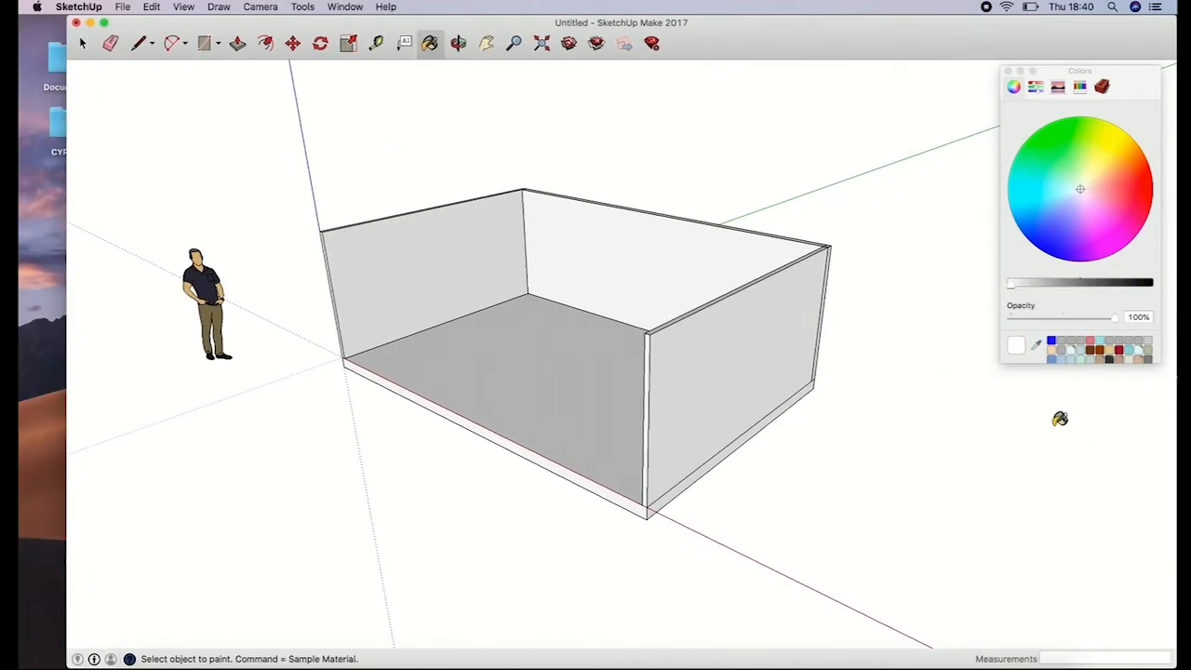
pyautogui.click(1033, 348)
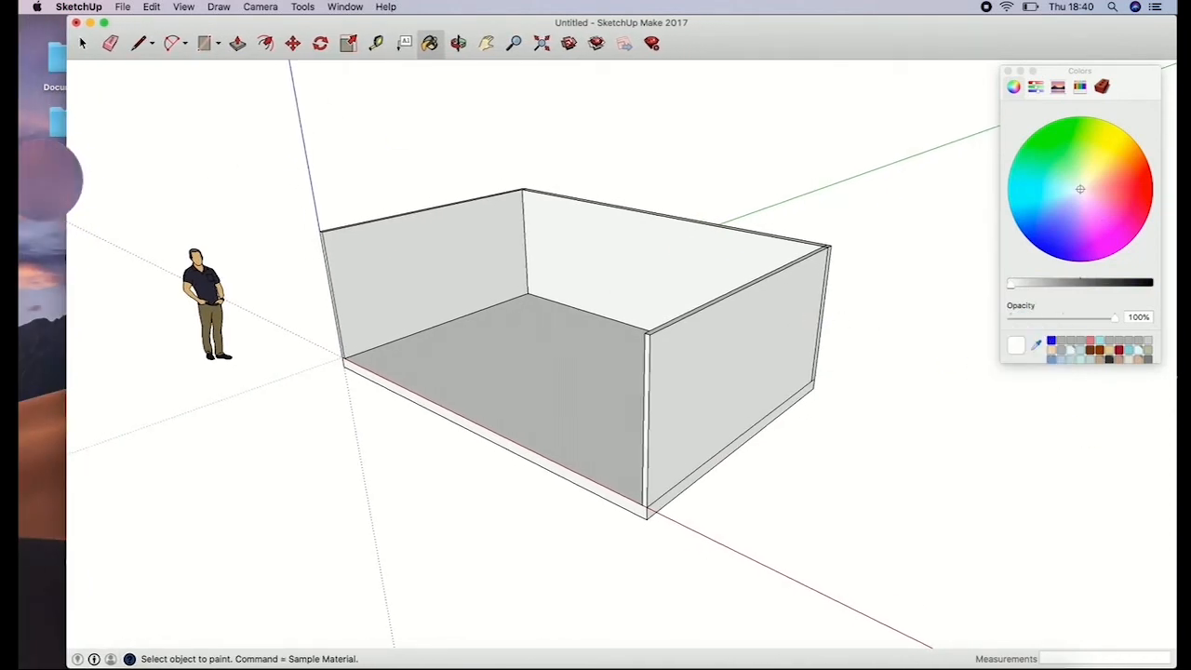
pyautogui.click(50, 181)
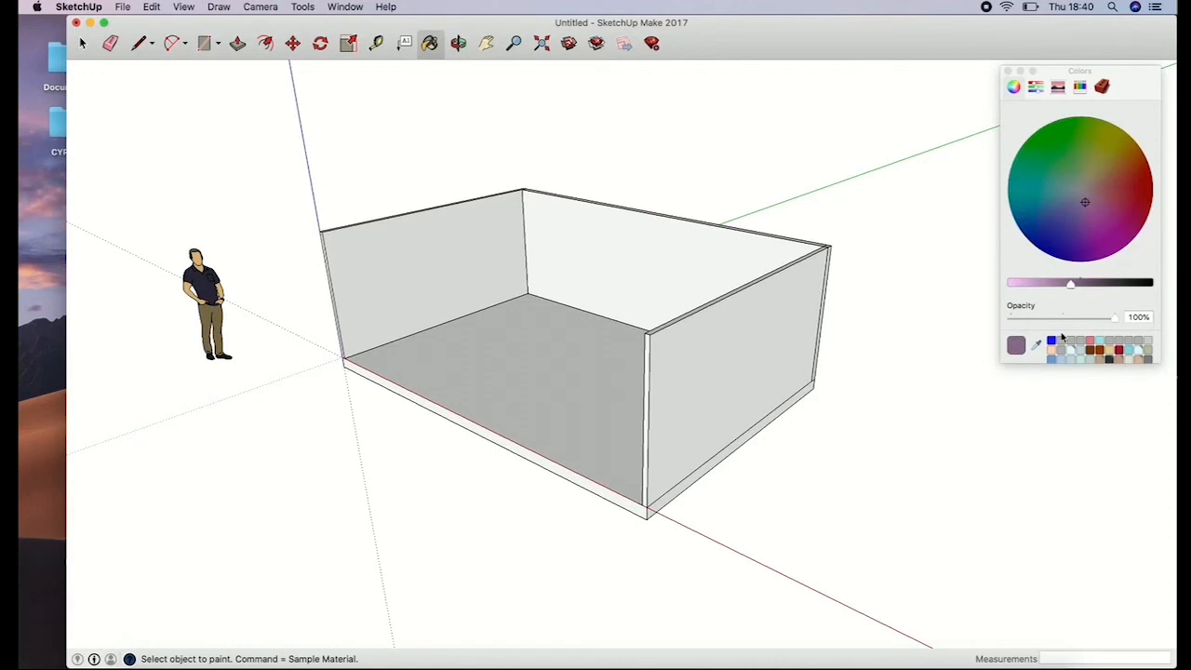
pyautogui.moveTo(1034, 364); pyautogui.dragTo(1034, 398)
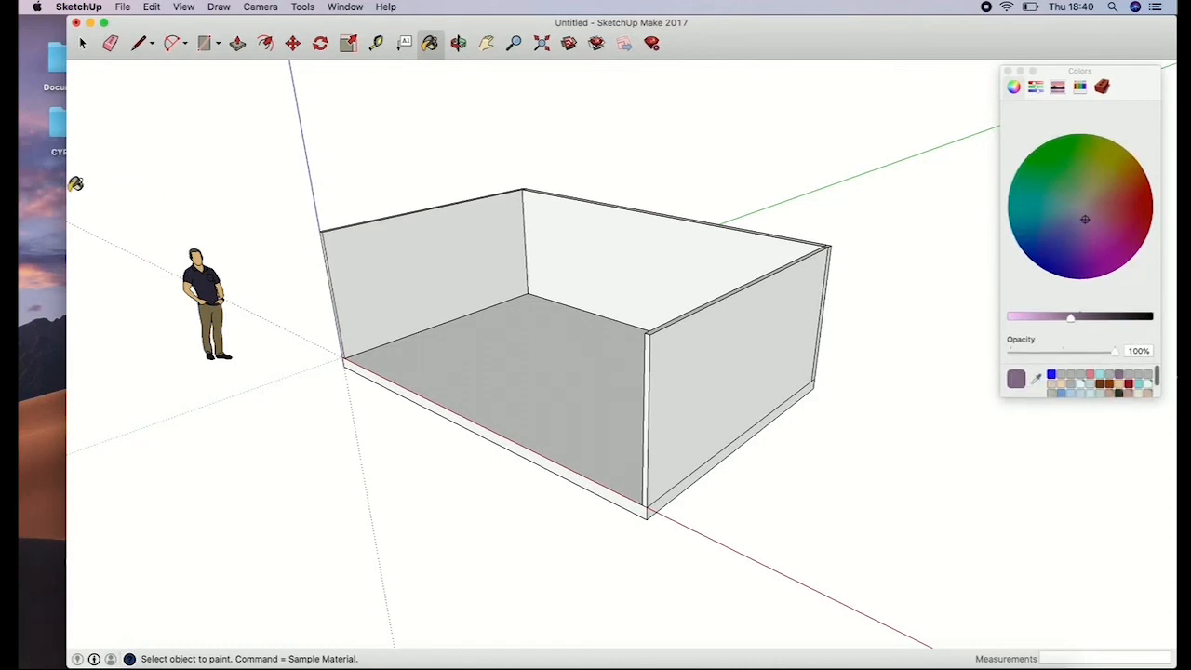
# Step: Widen the drawing window back over the desktop, and paint the copied side wall's outer face light blue, first at 15% and finally at 76% opacity
pyautogui.moveTo(66, 194); pyautogui.dragTo(19, 194)
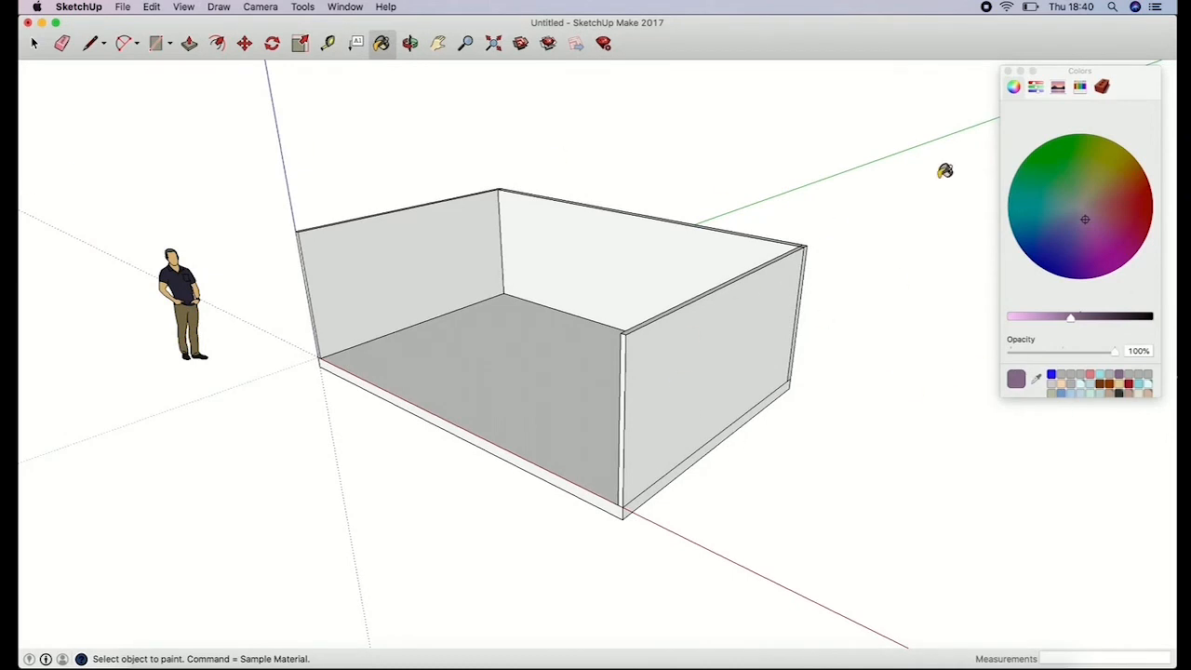
pyautogui.click(1098, 378)
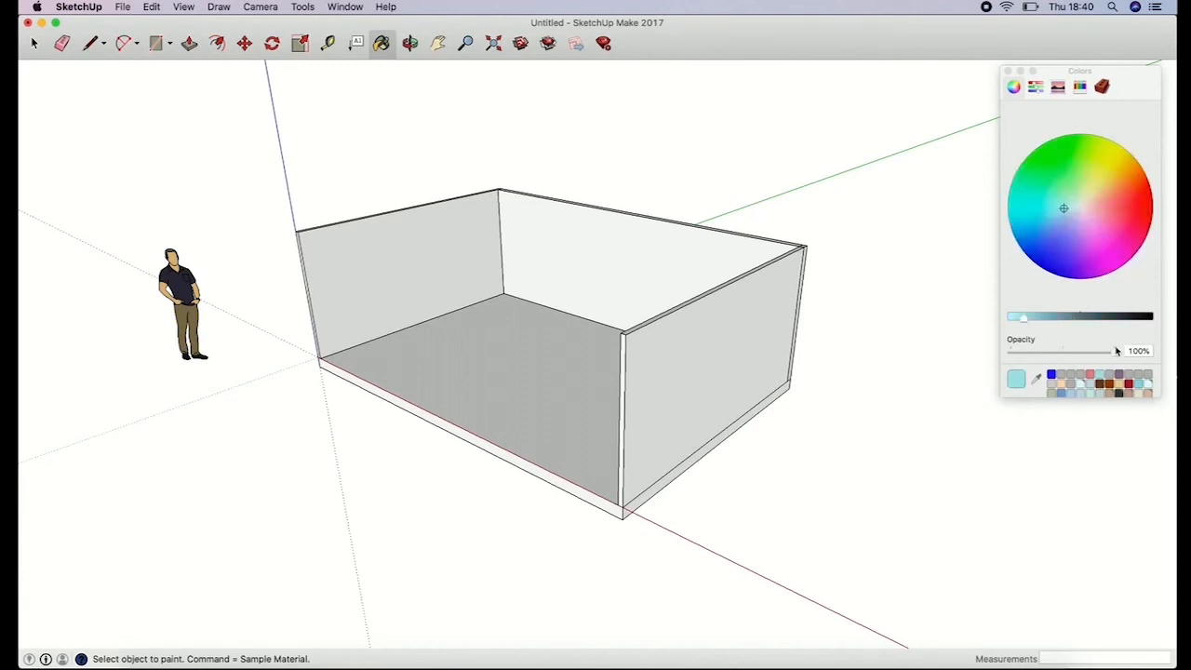
pyautogui.moveTo(1116, 352); pyautogui.dragTo(1028, 355)
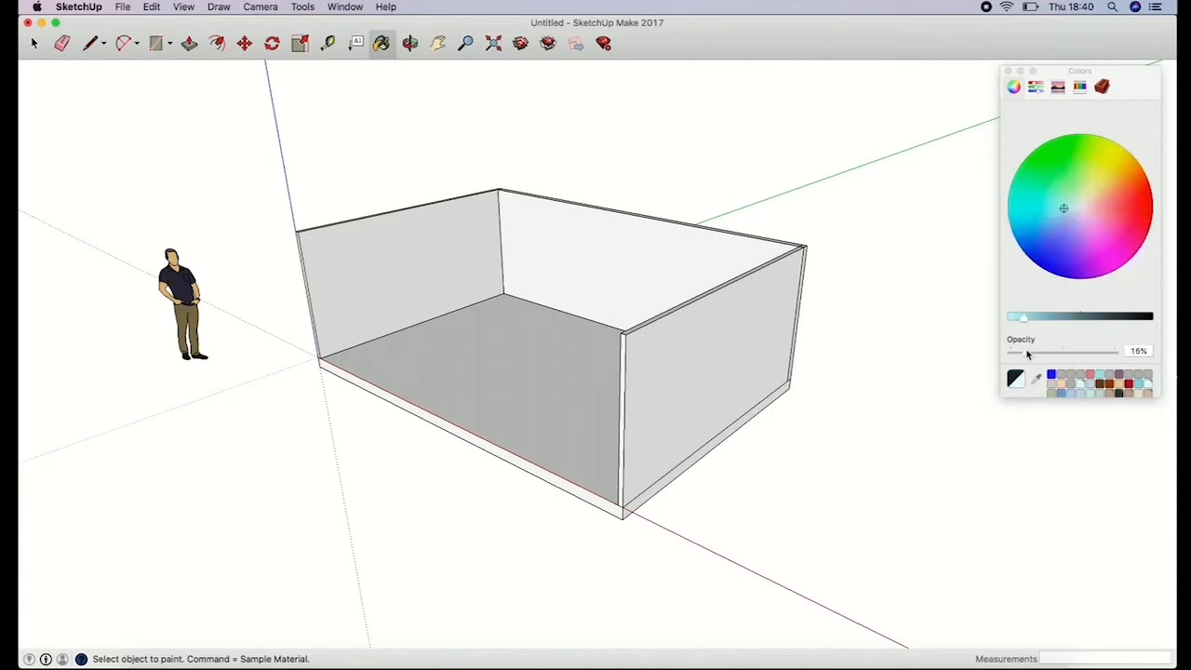
pyautogui.click(762, 306)
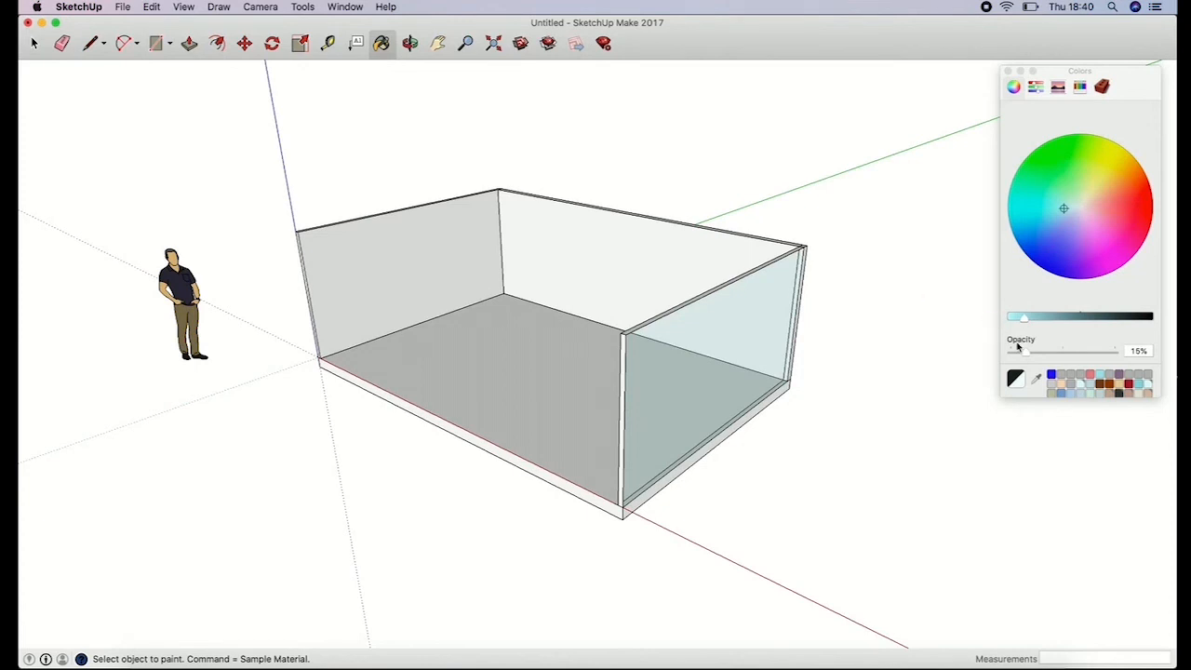
pyautogui.moveTo(1022, 354); pyautogui.dragTo(1090, 354)
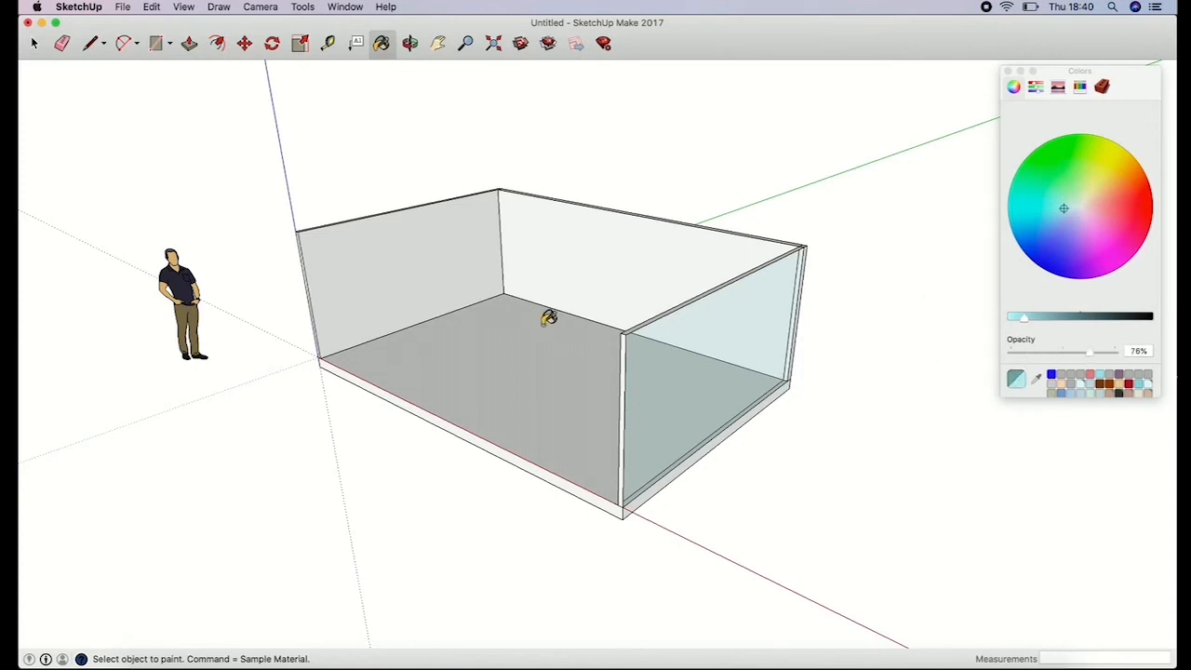
pyautogui.click(739, 313)
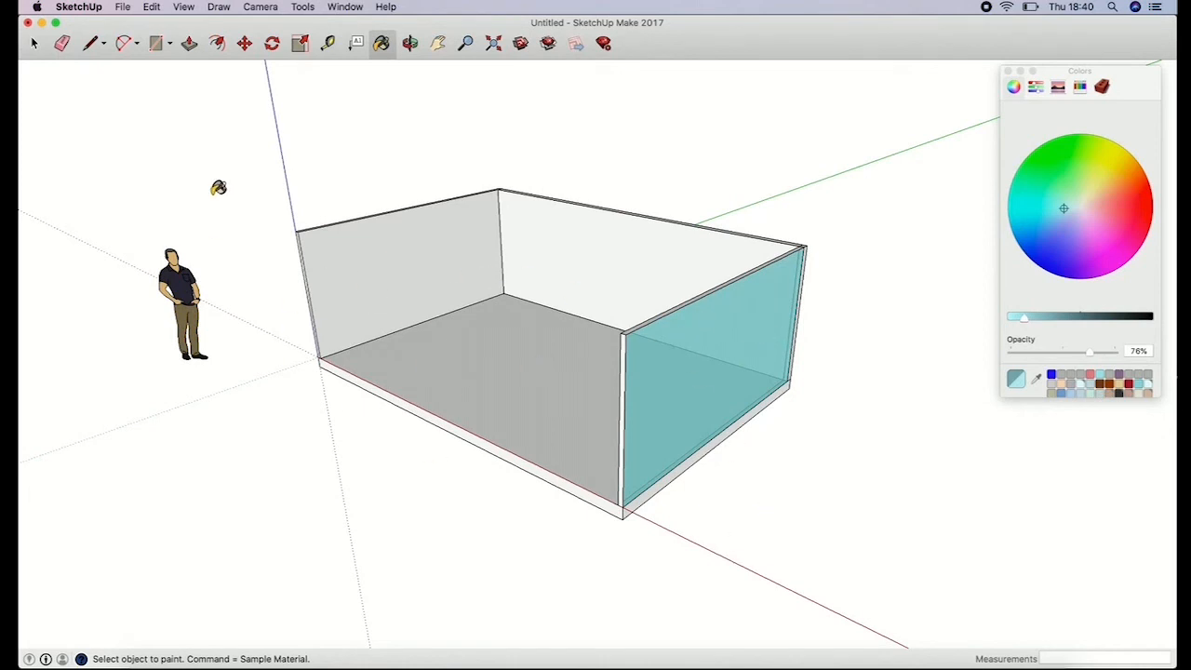
# Step: Erase the blue-painted side wall together with its leftover edges along the slab and the back wall
pyautogui.click(61, 44)
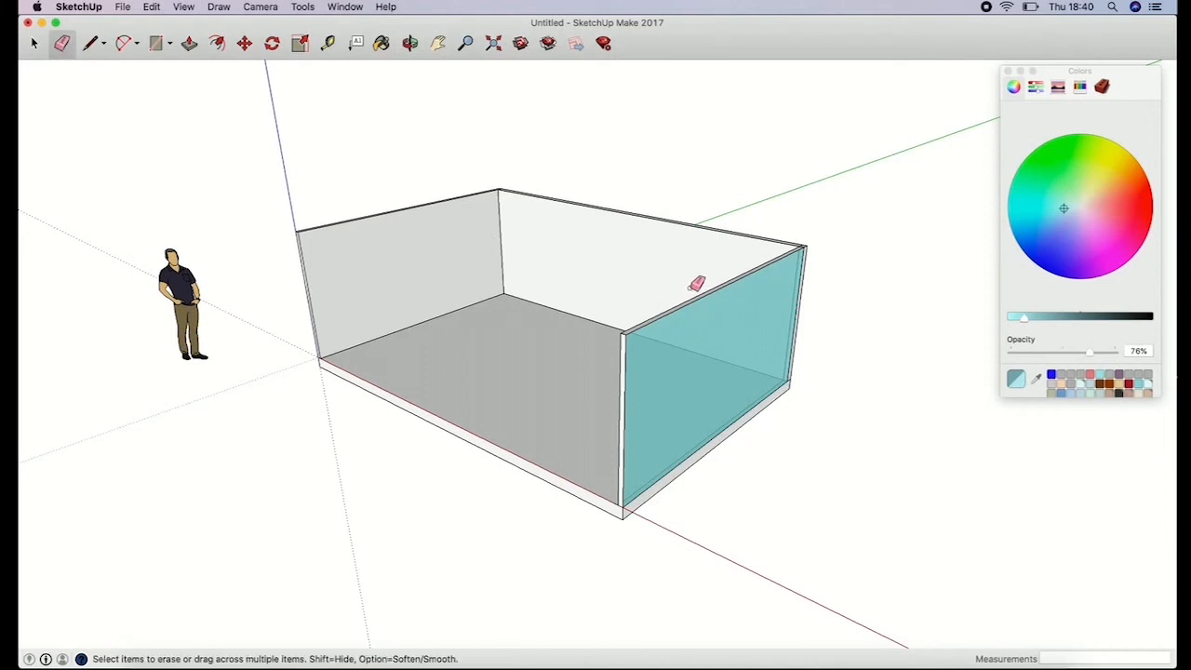
pyautogui.moveTo(700, 294)
pyautogui.mouseDown()
pyautogui.moveTo(716, 307)
pyautogui.moveTo(694, 283)
pyautogui.moveTo(705, 303)
pyautogui.mouseUp()
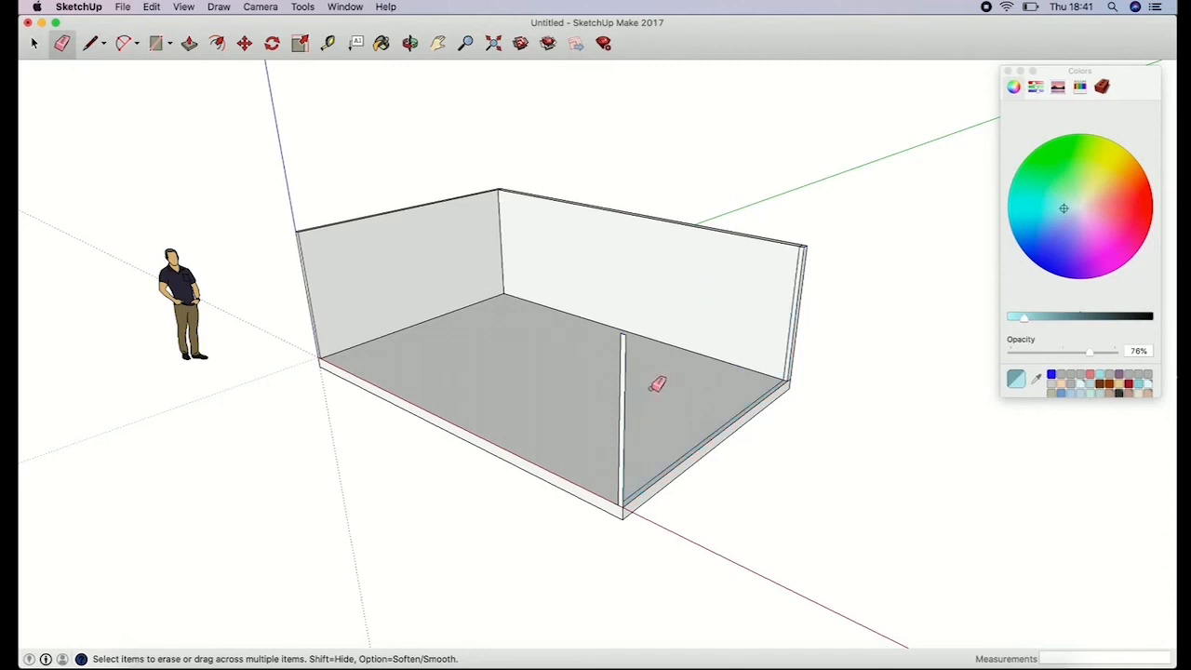
pyautogui.click(622, 364)
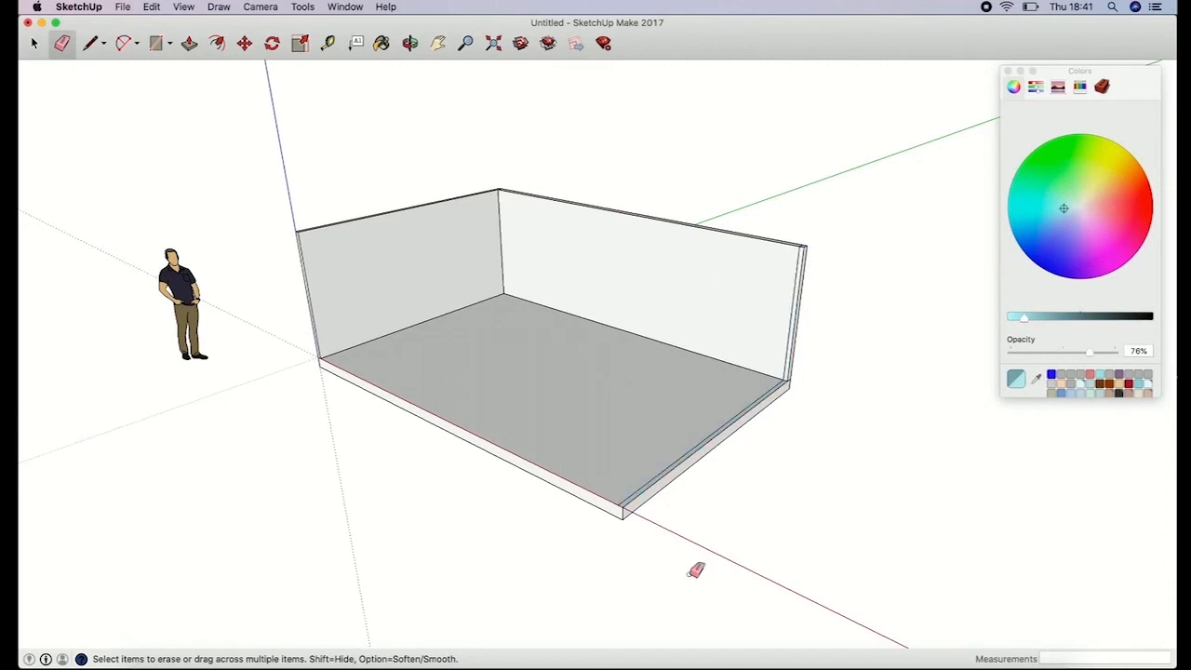
pyautogui.click(638, 492)
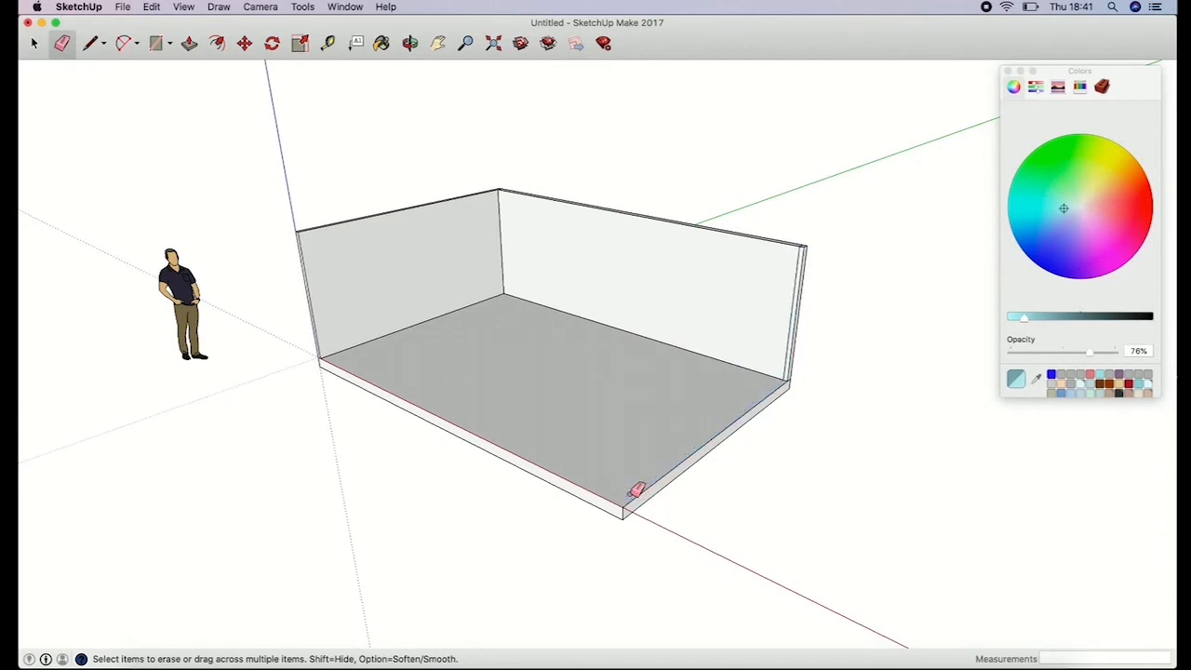
pyautogui.click(796, 315)
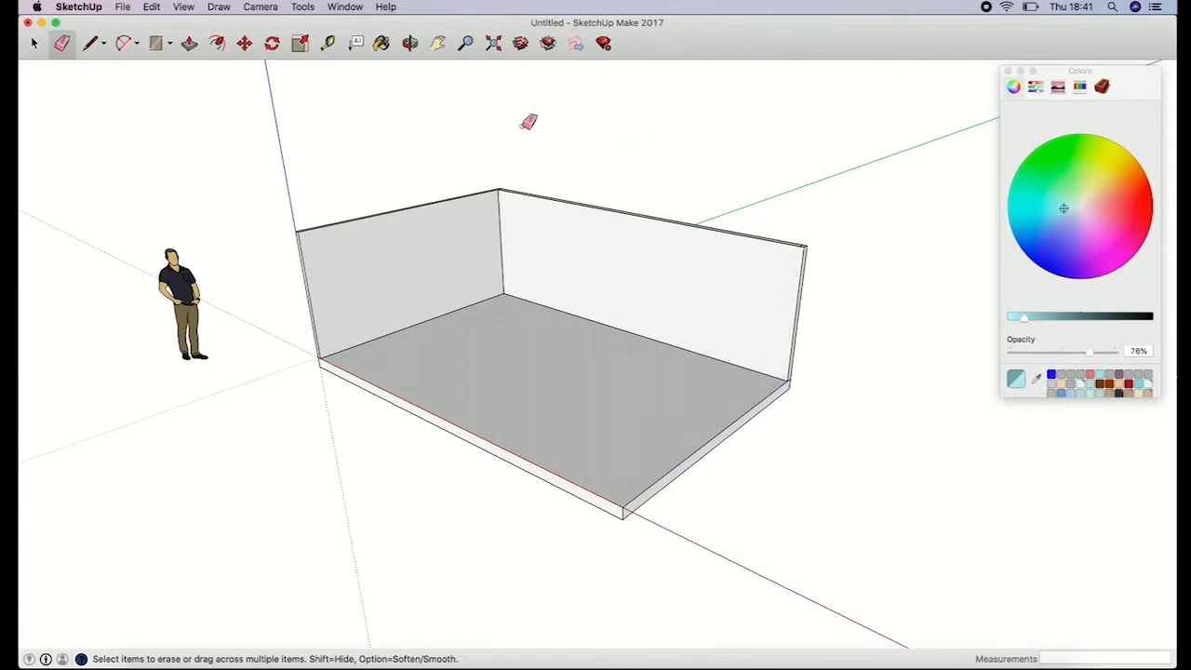
# Step: Try erasing the long outer top edge of the back wall, and undo the erasure
pyautogui.click(410, 43)
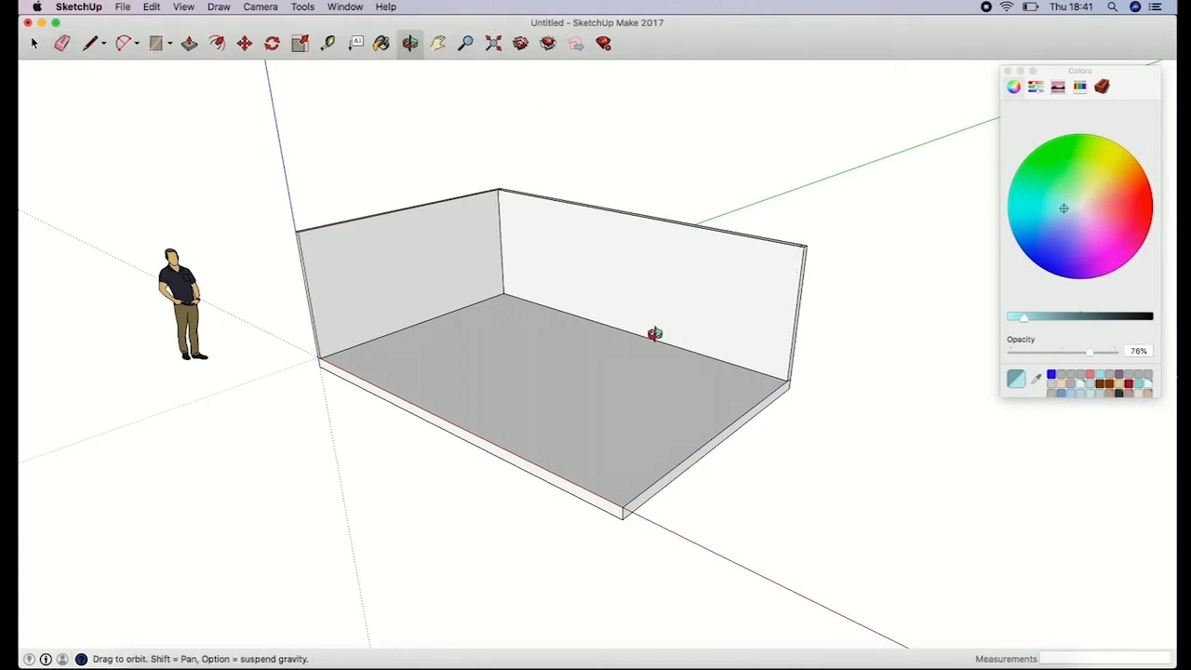
pyautogui.moveTo(651, 338)
pyautogui.mouseDown()
pyautogui.moveTo(612, 442)
pyautogui.moveTo(600, 433)
pyautogui.mouseUp()
pyautogui.click(61, 43)
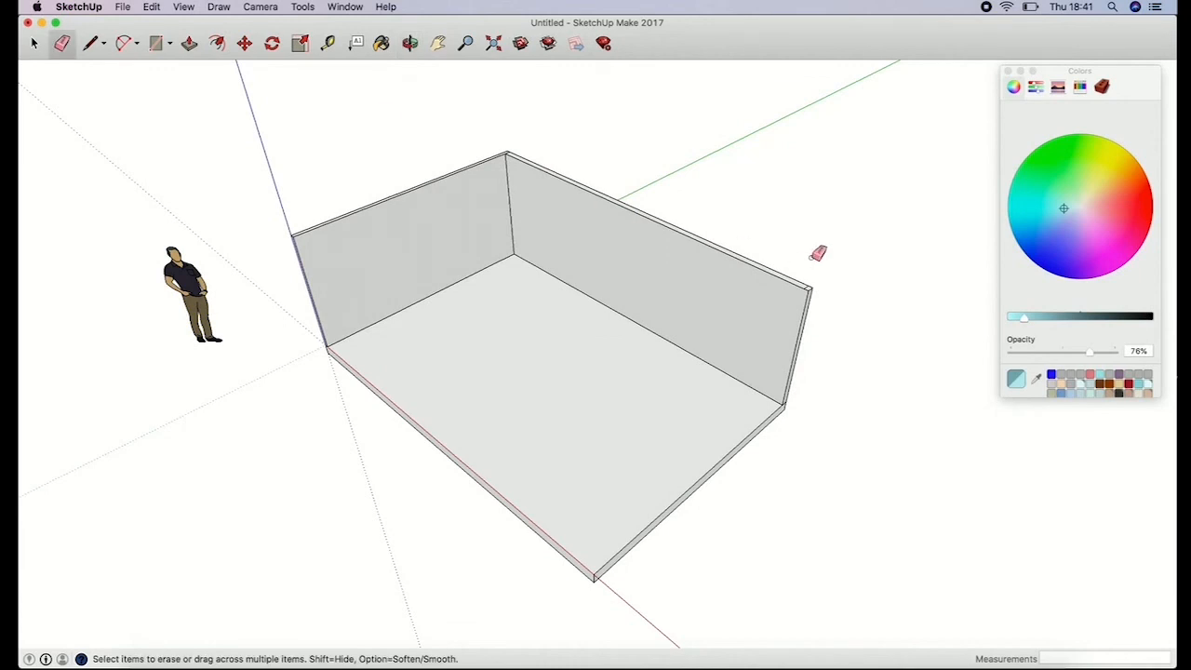
pyautogui.moveTo(817, 281); pyautogui.dragTo(824, 284)
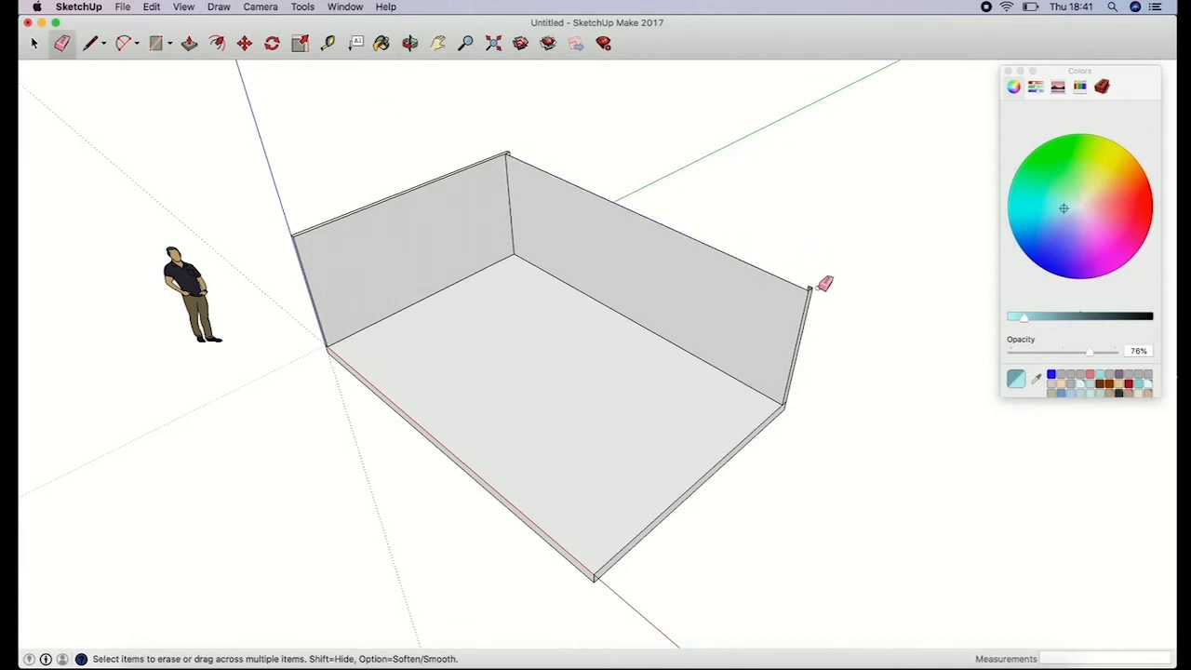
pyautogui.press('super+z')
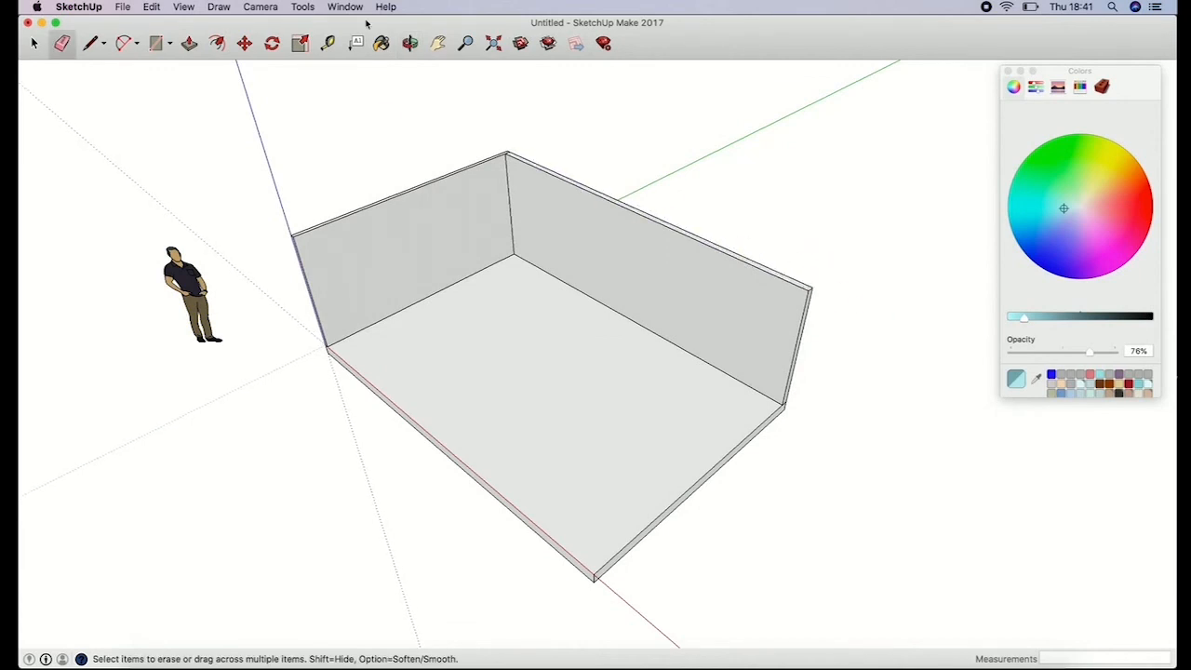
# Step: Import Terrazzo-Nouveau-Ivory-Gloss-Porcelain-Swatch.jpg from the Desktop for use as a texture
pyautogui.click(410, 43)
pyautogui.moveTo(481, 404); pyautogui.dragTo(607, 169)
pyautogui.moveTo(580, 254); pyautogui.dragTo(598, 282)
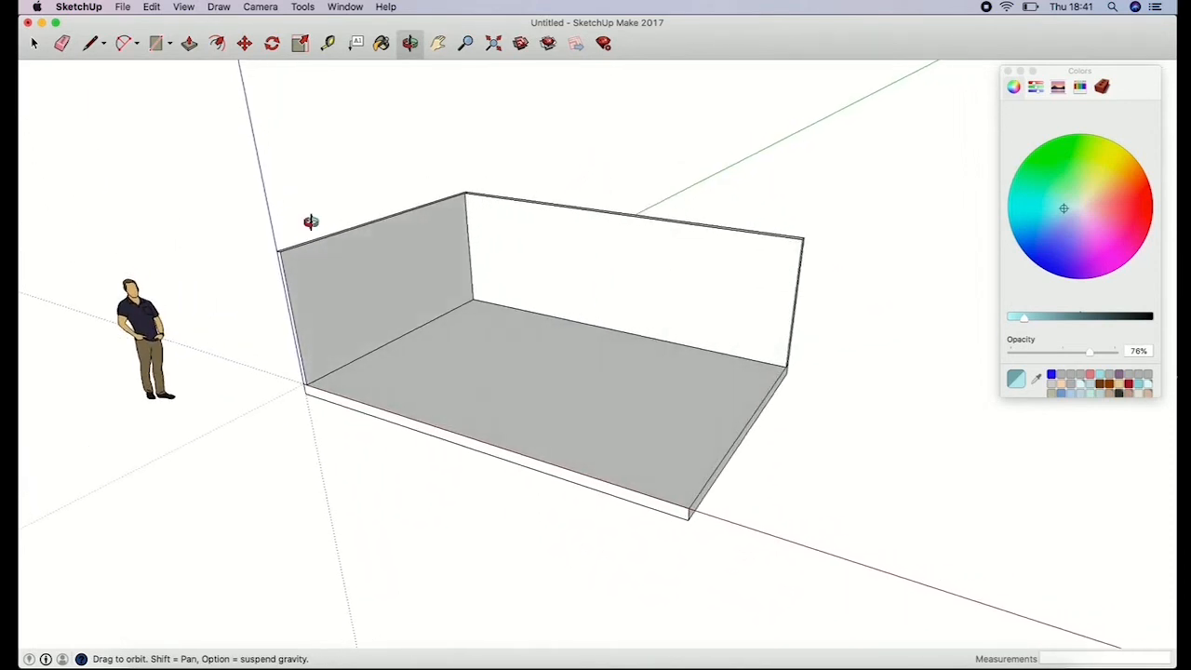
pyautogui.click(123, 6)
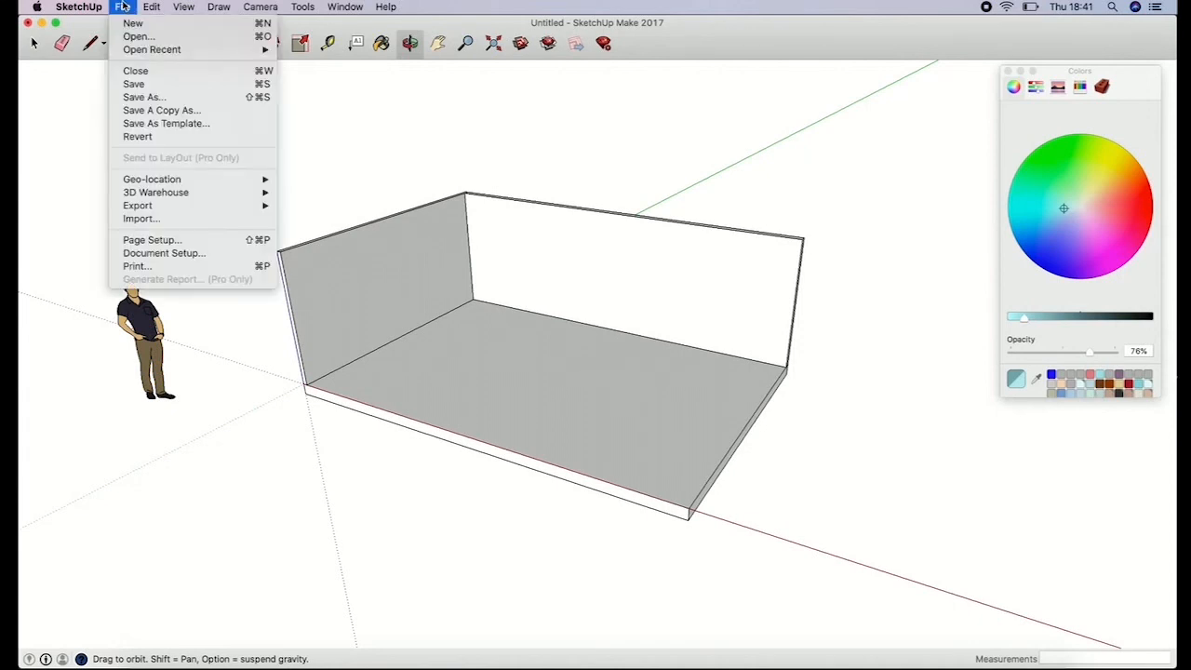
pyautogui.click(152, 222)
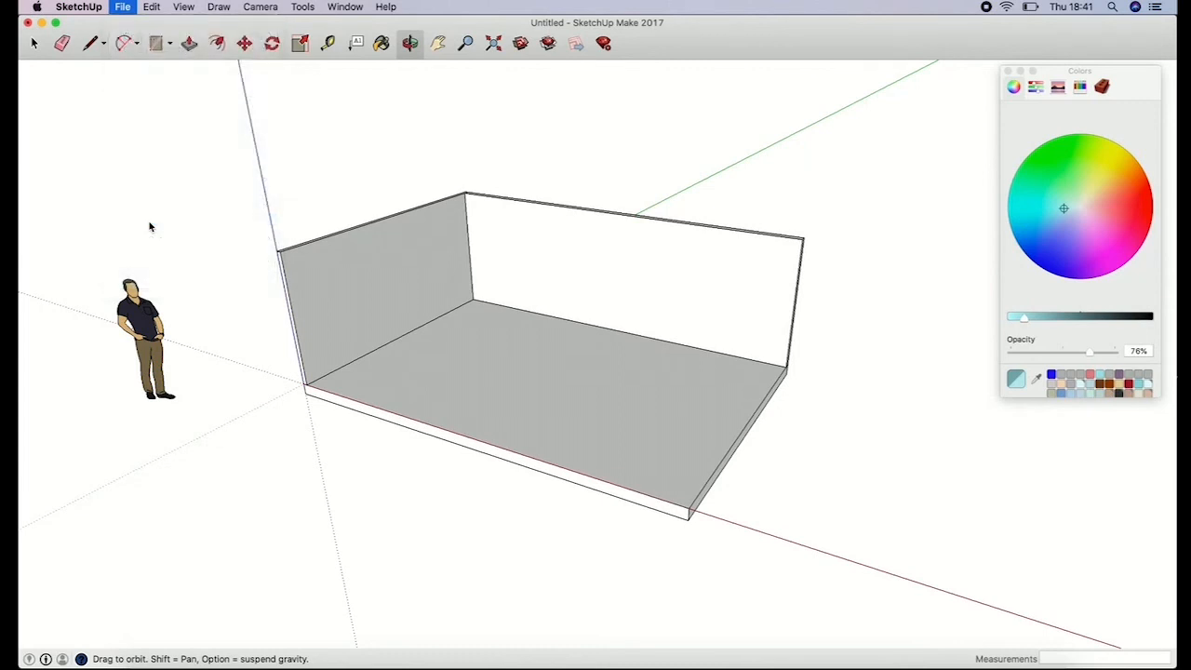
pyautogui.scroll(-5, 429, 333)
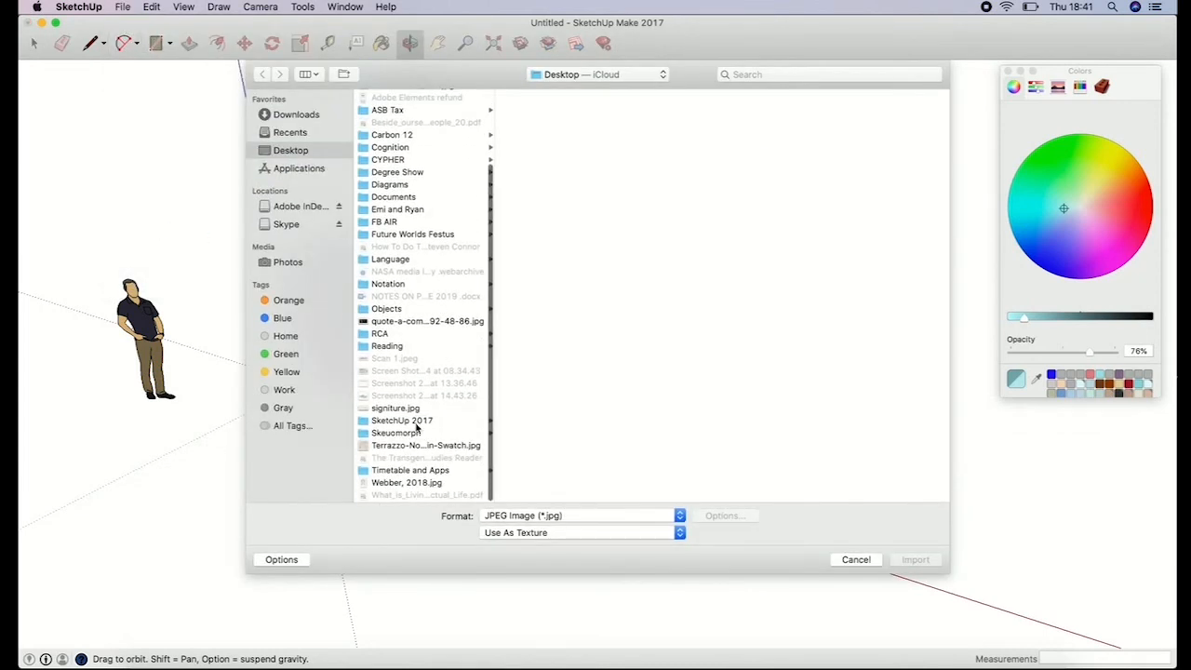
pyautogui.click(414, 447)
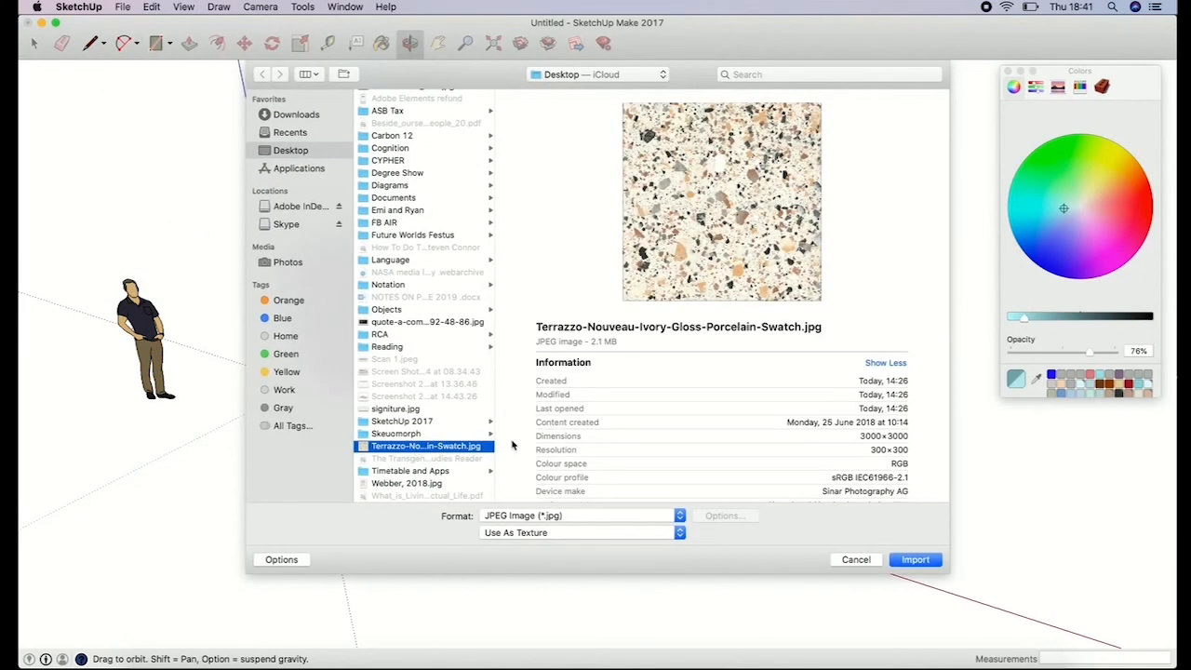
pyautogui.click(913, 559)
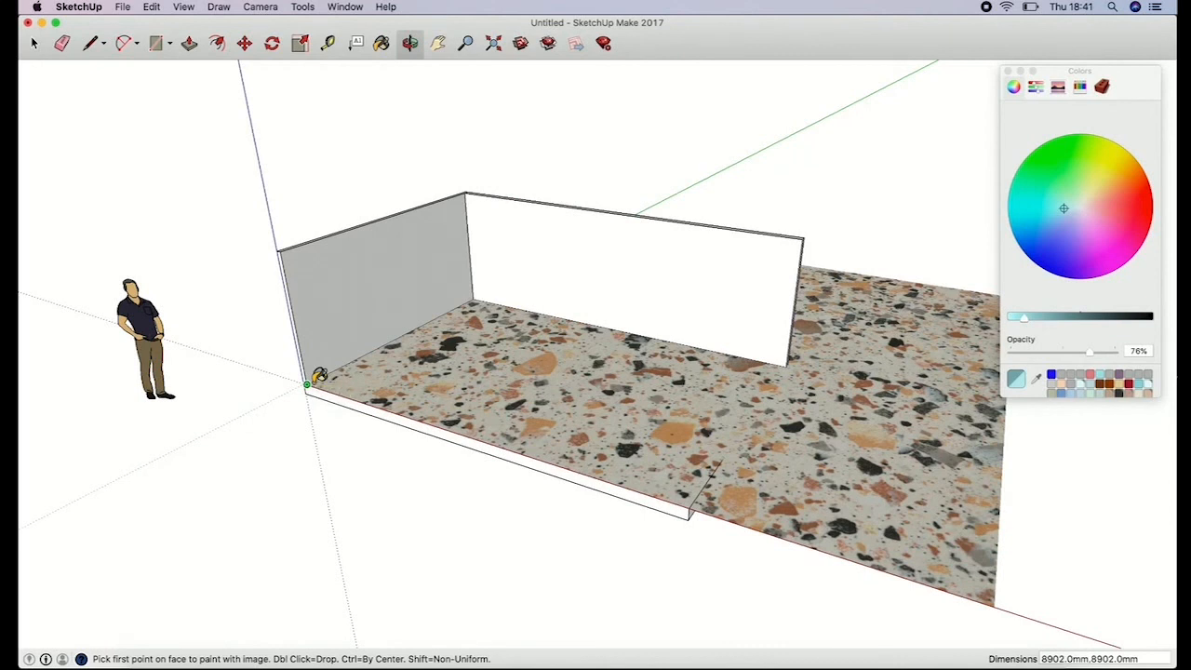
# Step: Apply the terrazzo texture to the floor, scaled from the corner at the origin to the diagonally opposite corner, and clear the selection
pyautogui.click(388, 376)
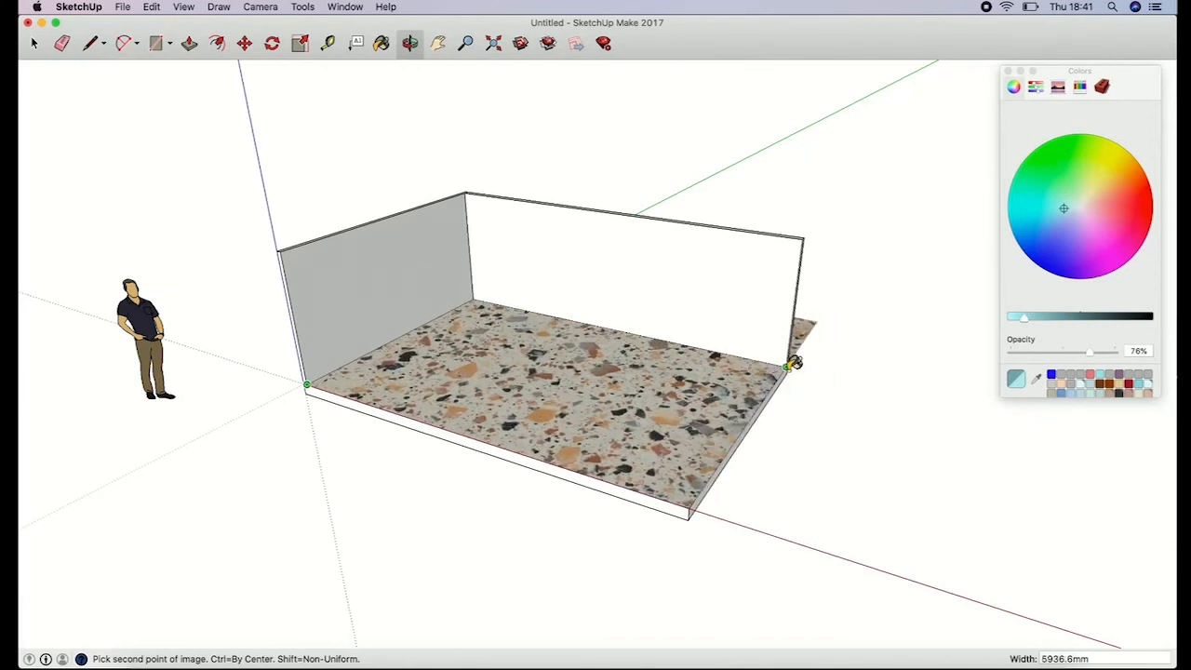
pyautogui.click(791, 364)
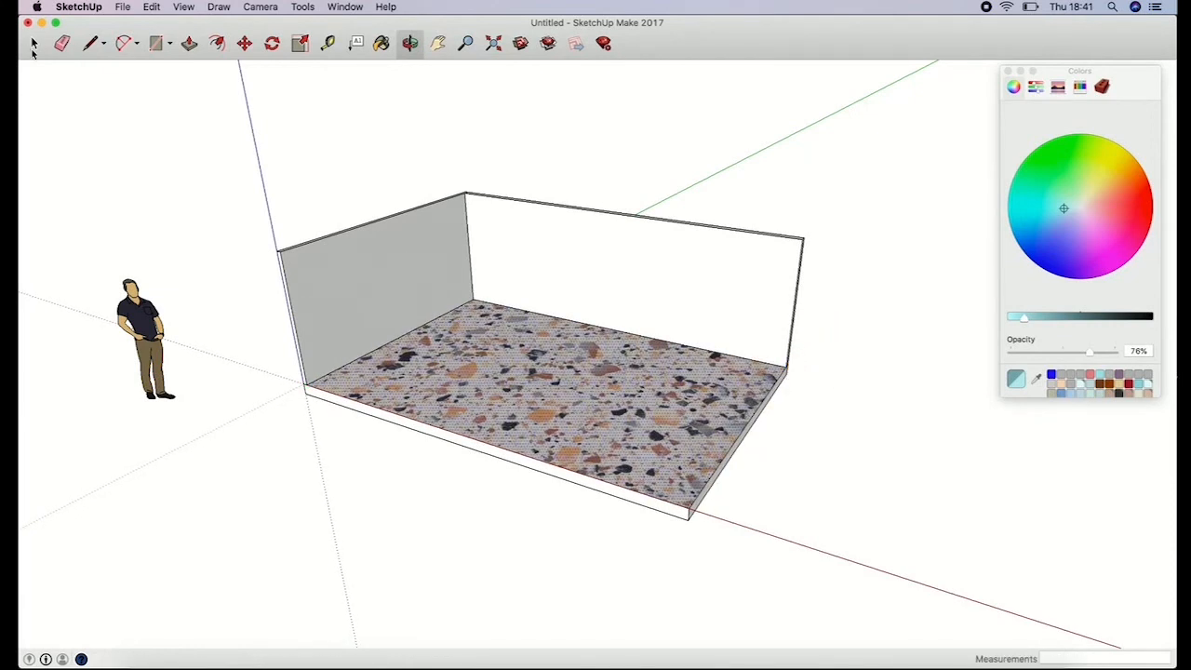
pyautogui.click(33, 43)
pyautogui.click(210, 181)
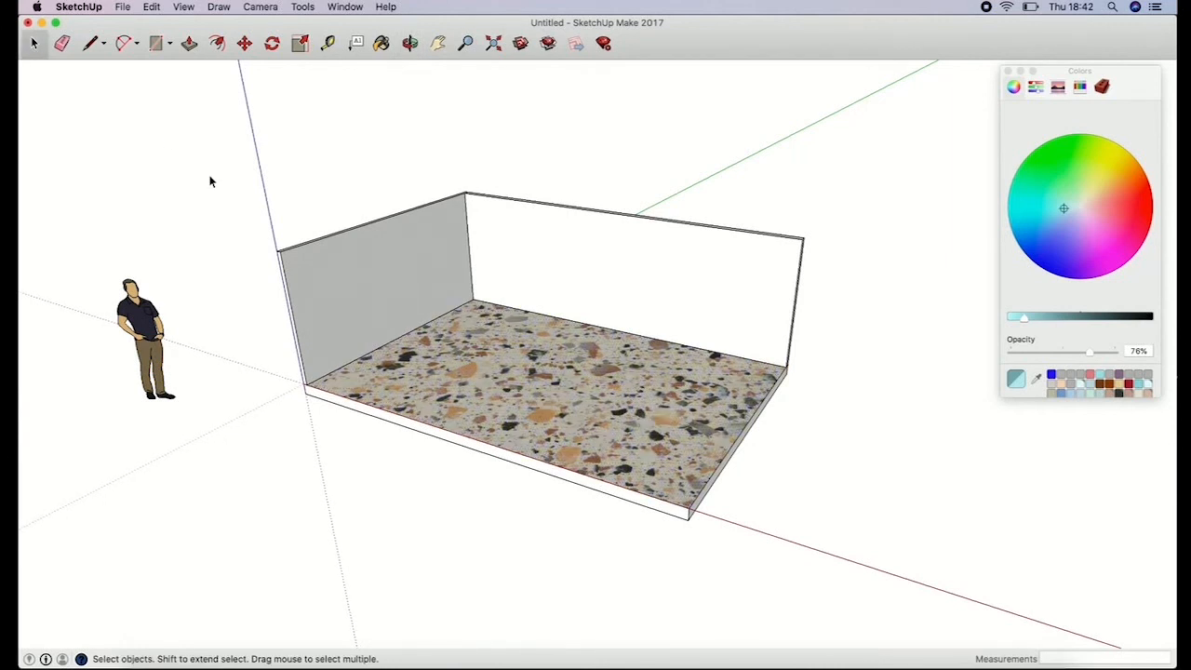
# Step: Import the same terrazzo JPEG as a texture and apply it to the slab's long front side face, from its lower origin-side corner to the other end
pyautogui.click(410, 44)
pyautogui.moveTo(447, 186); pyautogui.dragTo(521, 174)
pyautogui.click(124, 7)
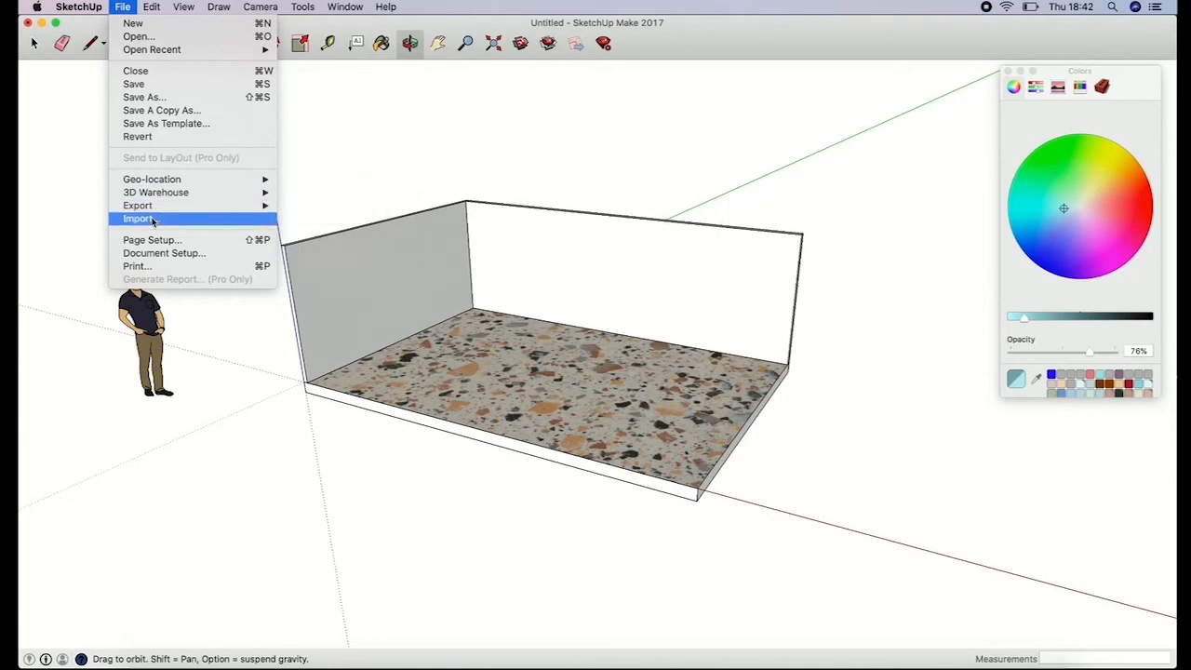
pyautogui.click(139, 218)
pyautogui.scroll(-3, 398, 465)
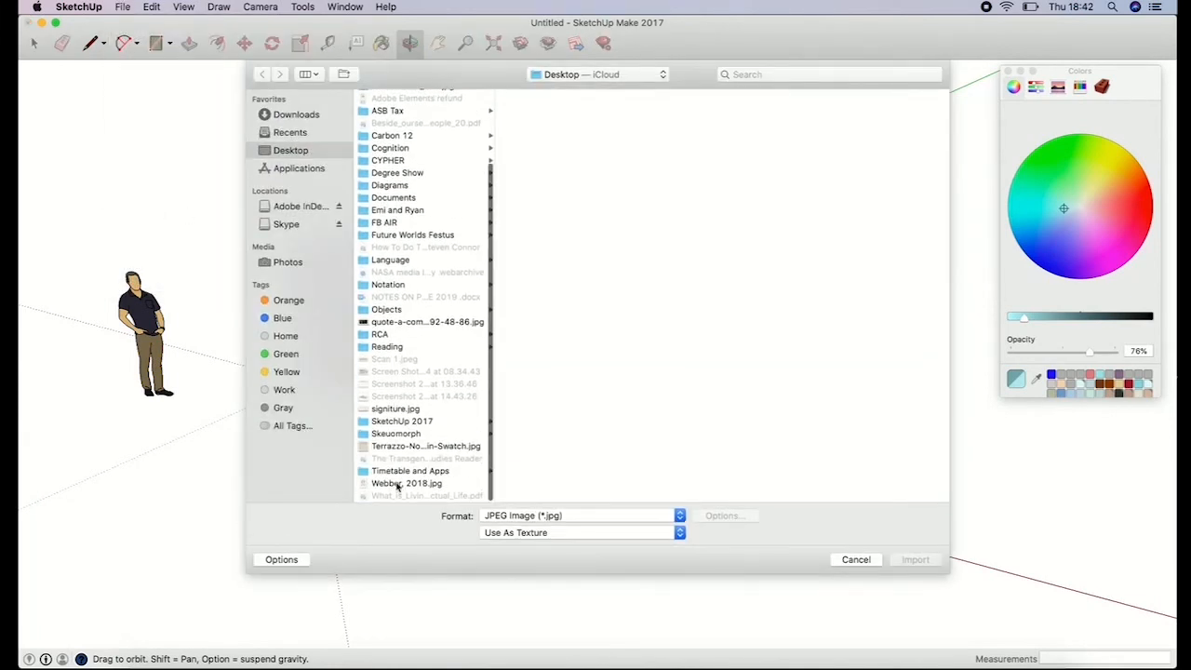
pyautogui.click(400, 446)
pyautogui.click(914, 559)
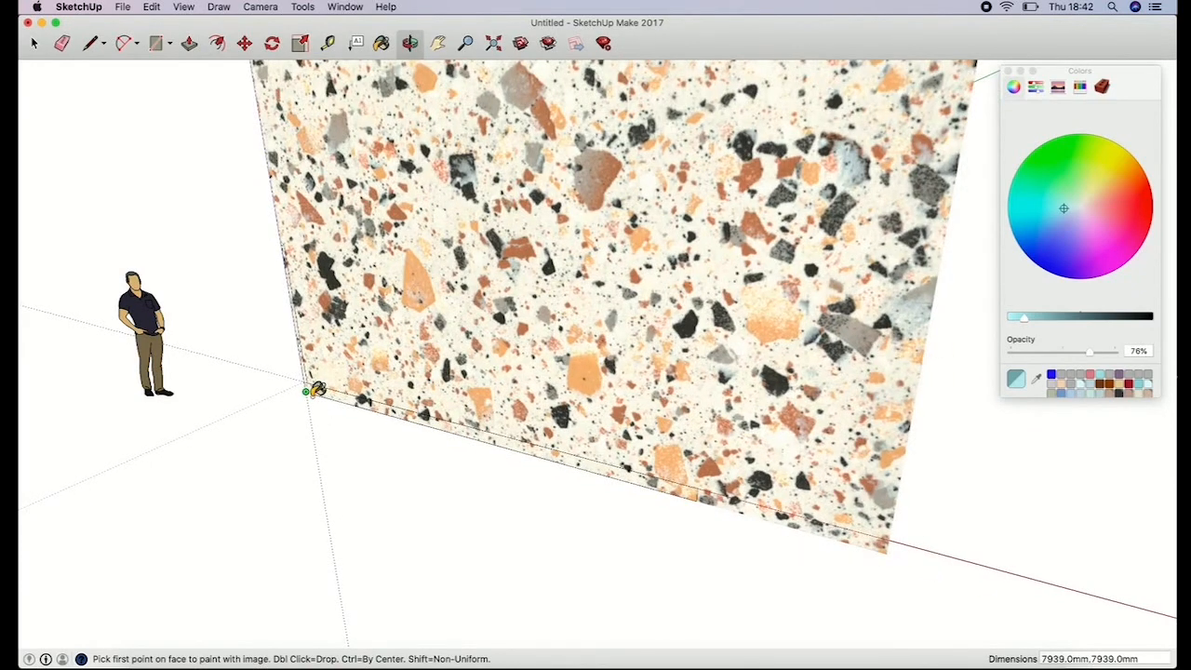
pyautogui.click(307, 391)
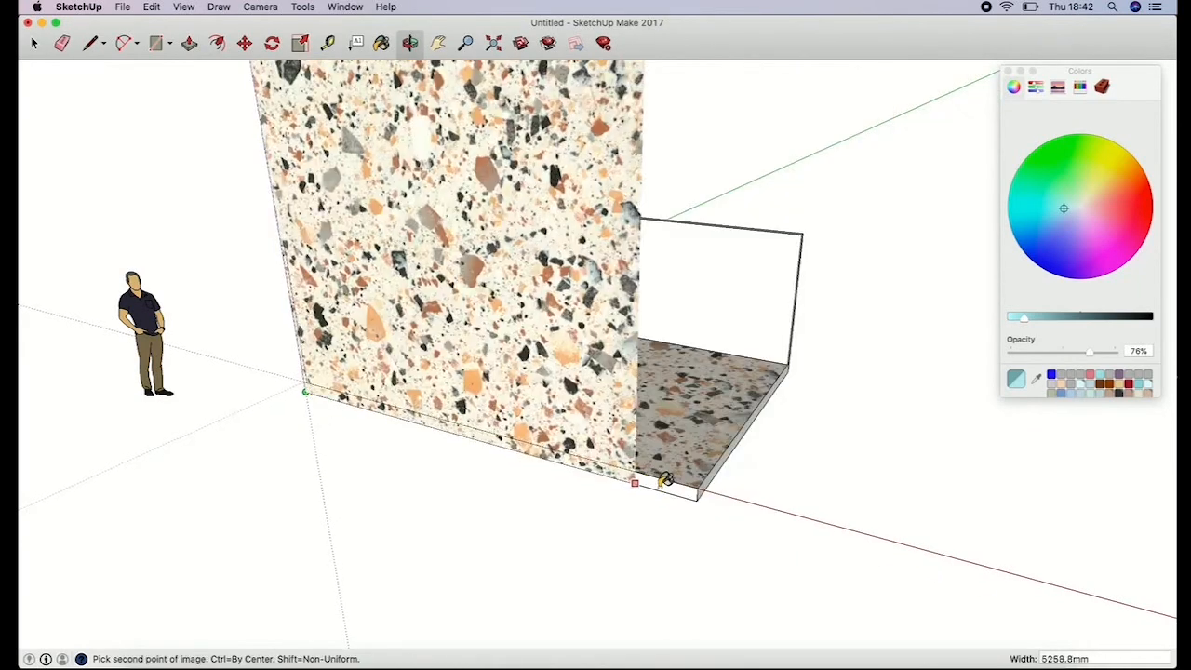
pyautogui.click(698, 483)
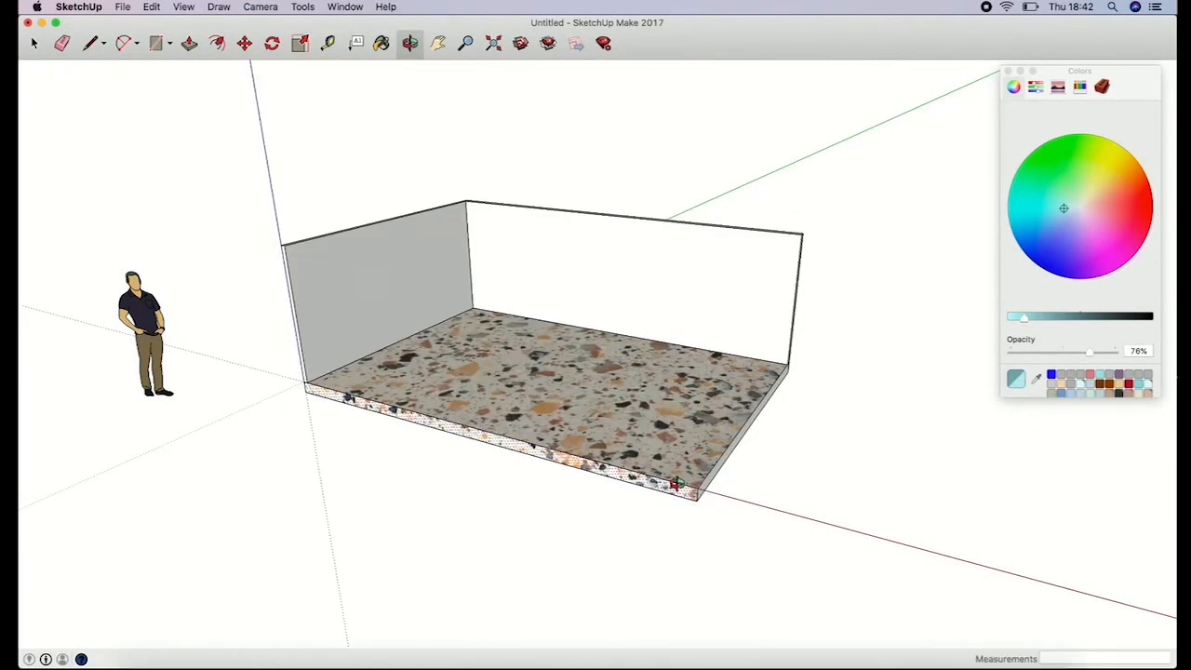
# Step: Import the terrazzo JPEG as a texture once more and apply it across the 4000 mm wide side face at the slab's open short end
pyautogui.click(409, 43)
pyautogui.moveTo(750, 447); pyautogui.dragTo(355, 374)
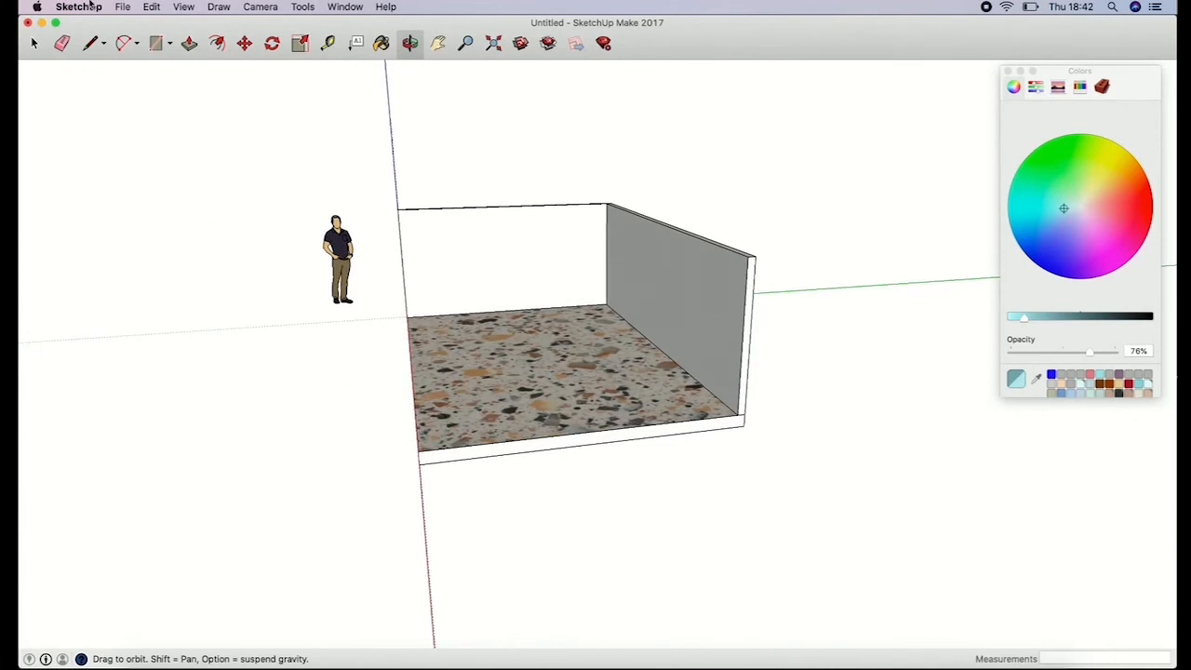
pyautogui.click(122, 6)
pyautogui.click(147, 218)
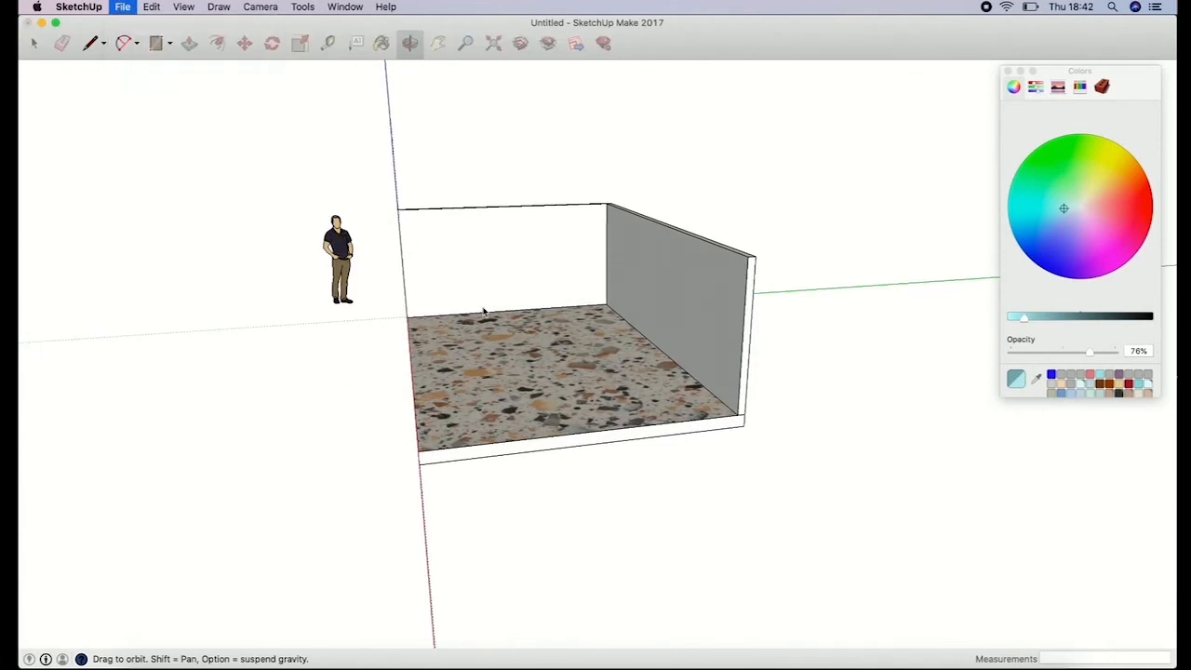
pyautogui.scroll(-5, 372, 474)
pyautogui.click(423, 445)
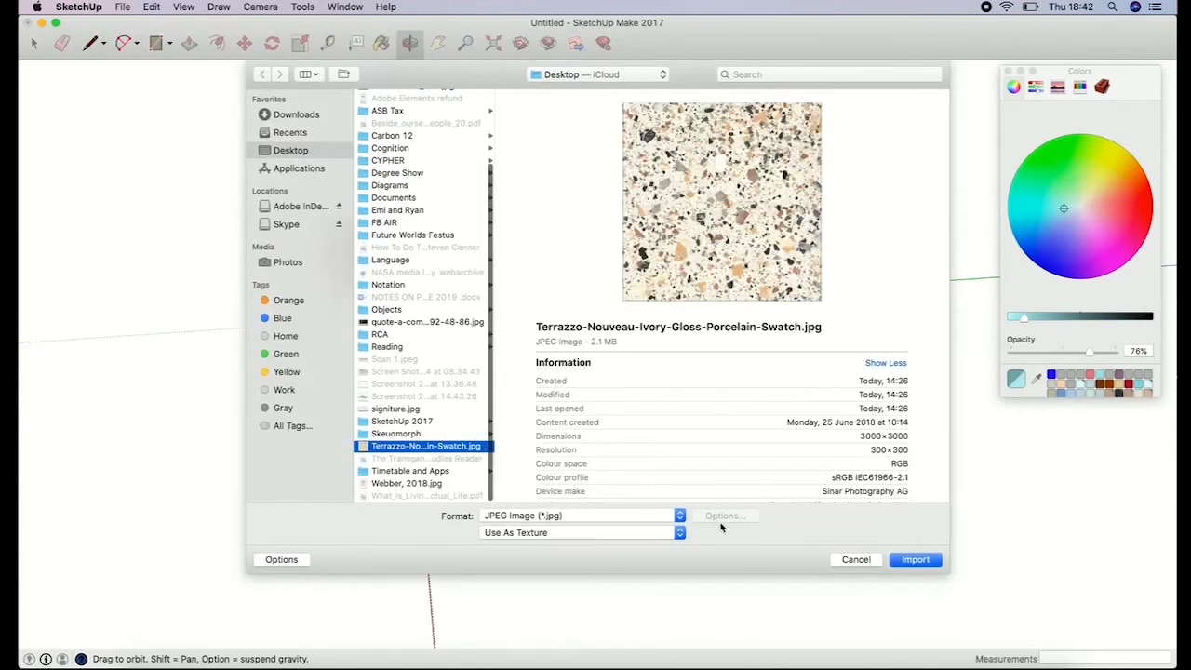
pyautogui.click(904, 562)
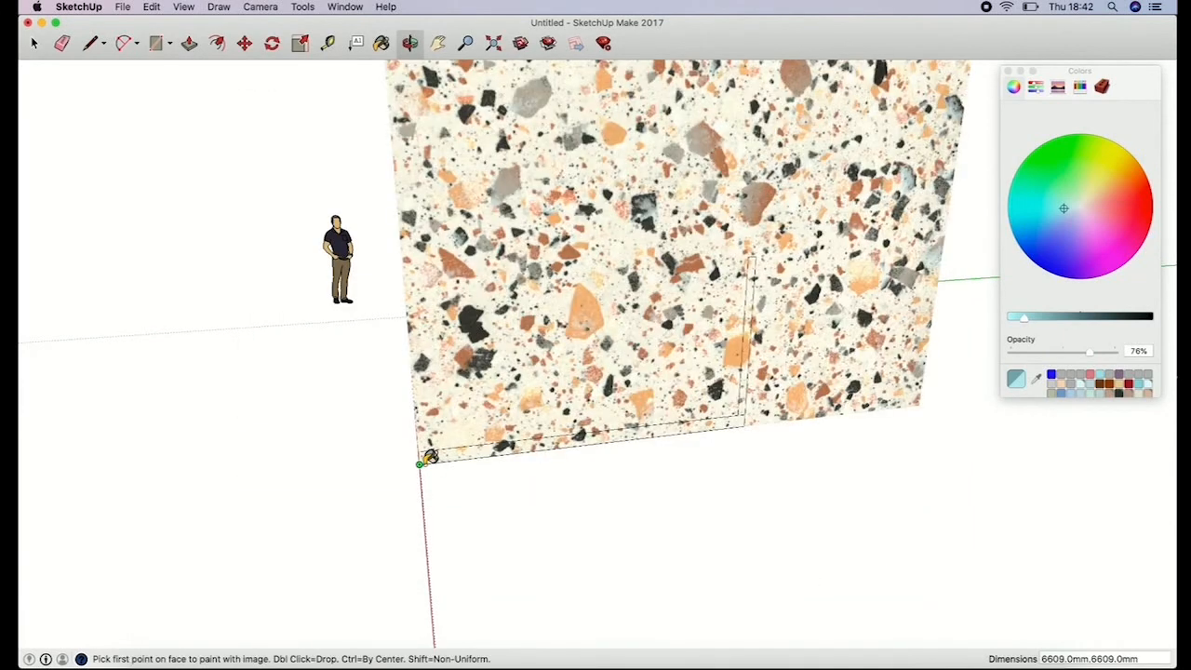
pyautogui.click(420, 463)
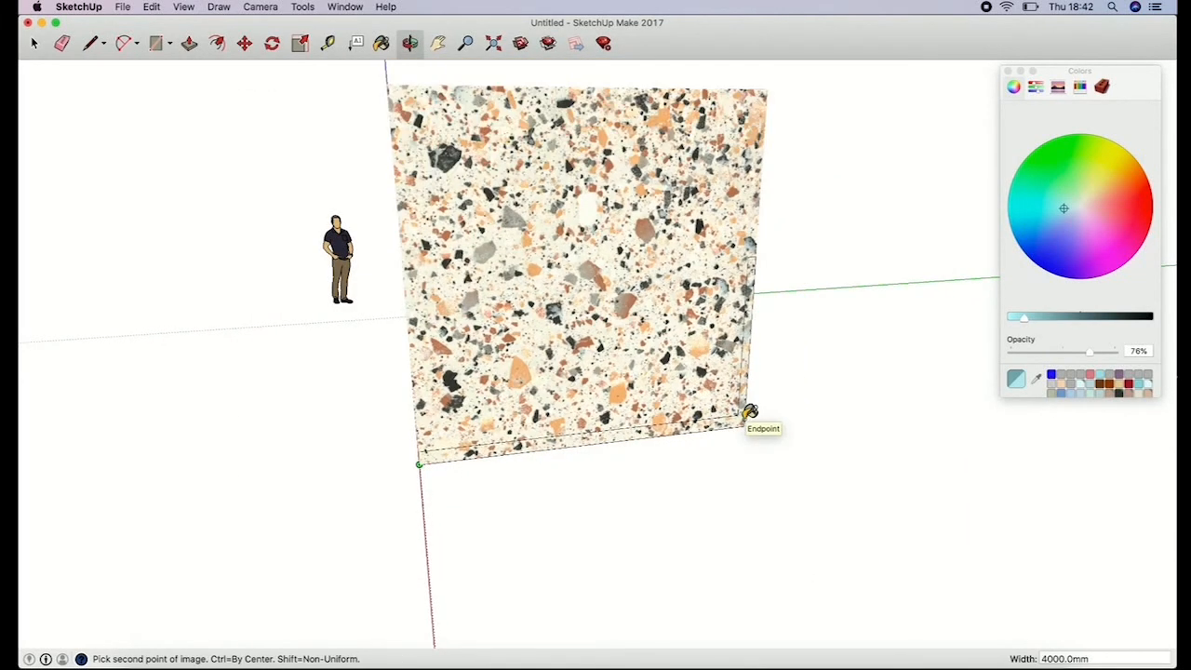
pyautogui.click(750, 411)
pyautogui.click(409, 43)
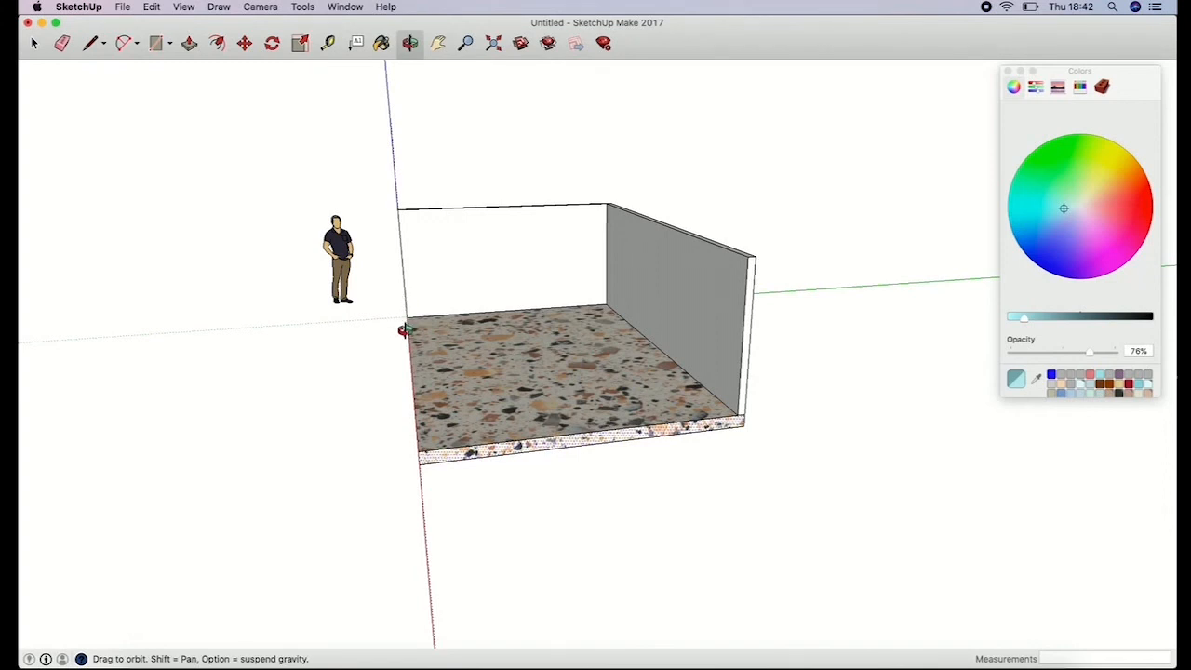
# Step: Dimension the vertical edge at the free end of the long back wall, placing the dimension inside the room
pyautogui.moveTo(387, 333); pyautogui.dragTo(674, 369)
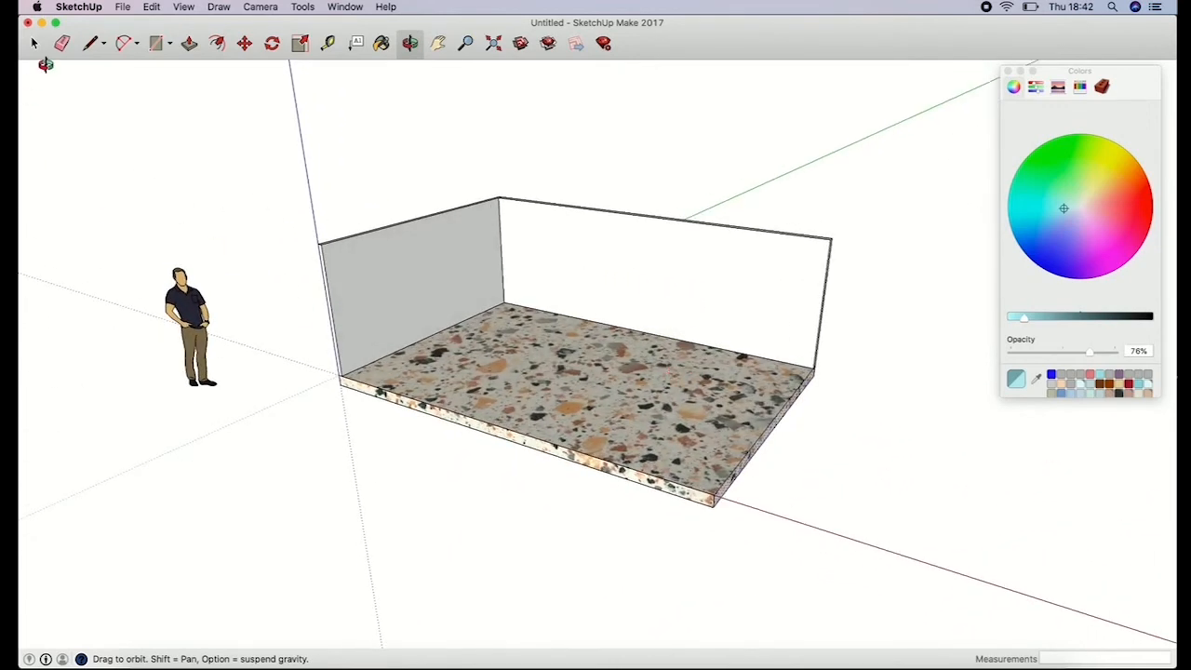
pyautogui.click(33, 42)
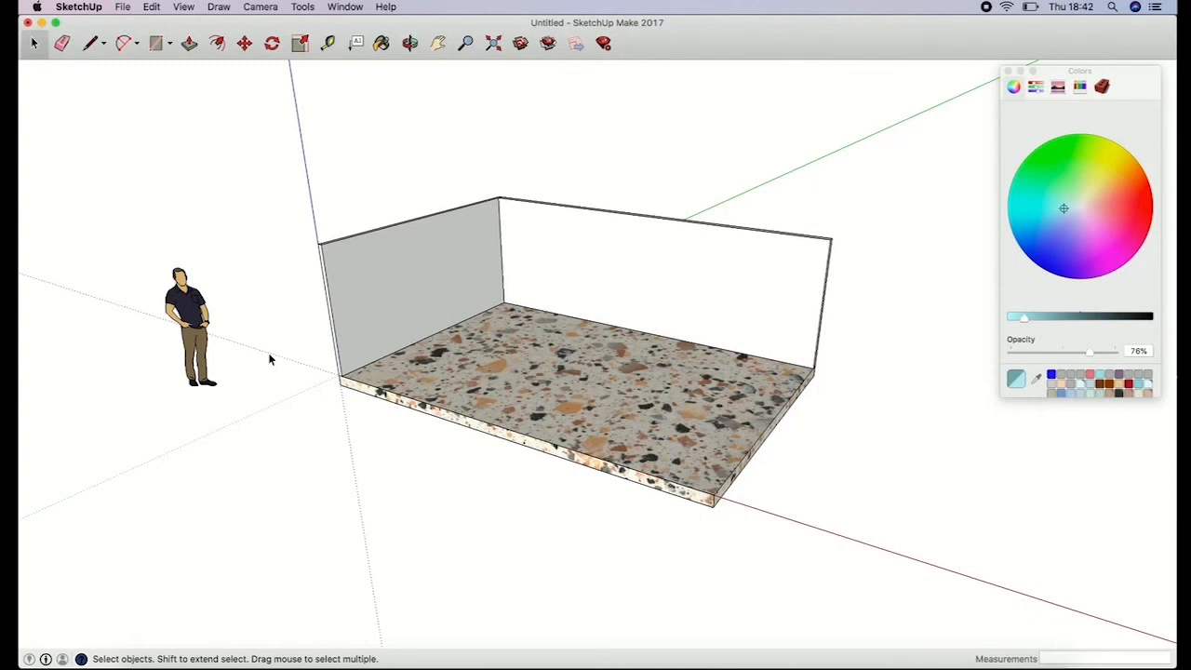
pyautogui.click(329, 43)
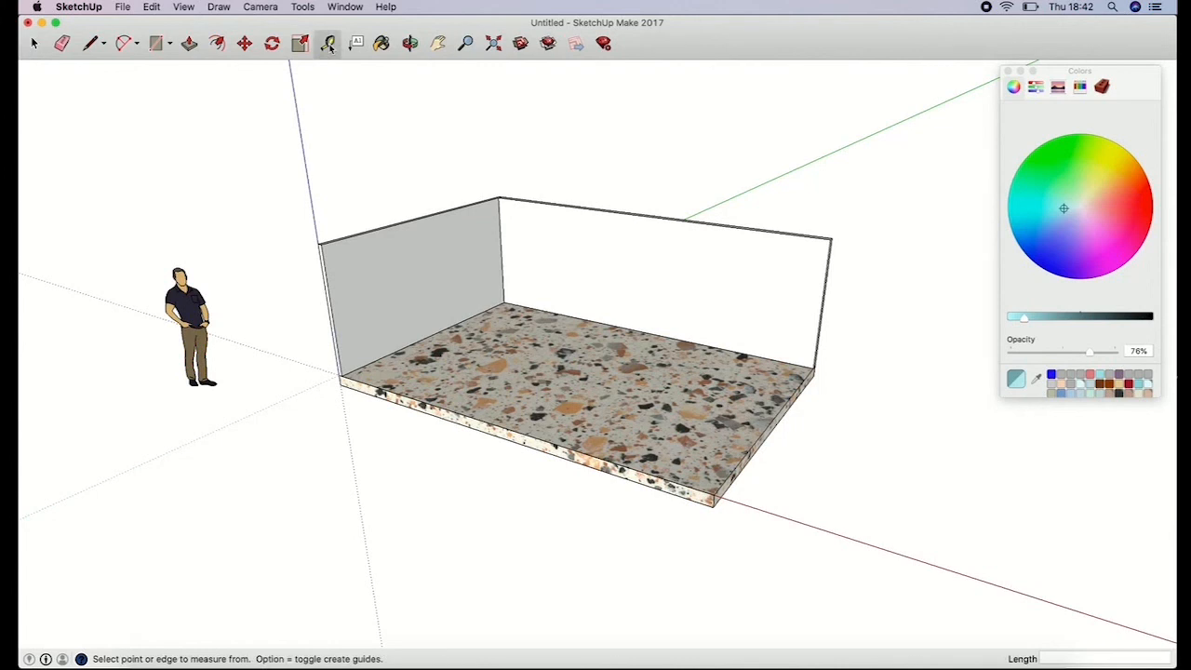
pyautogui.click(312, 7)
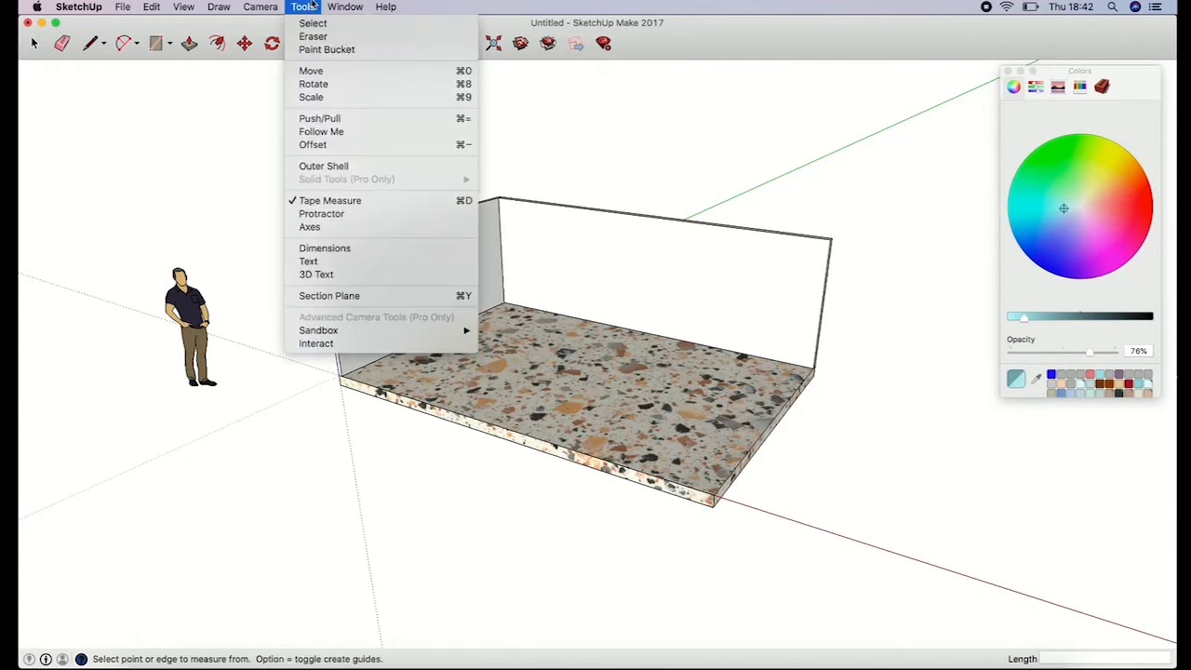
pyautogui.click(348, 248)
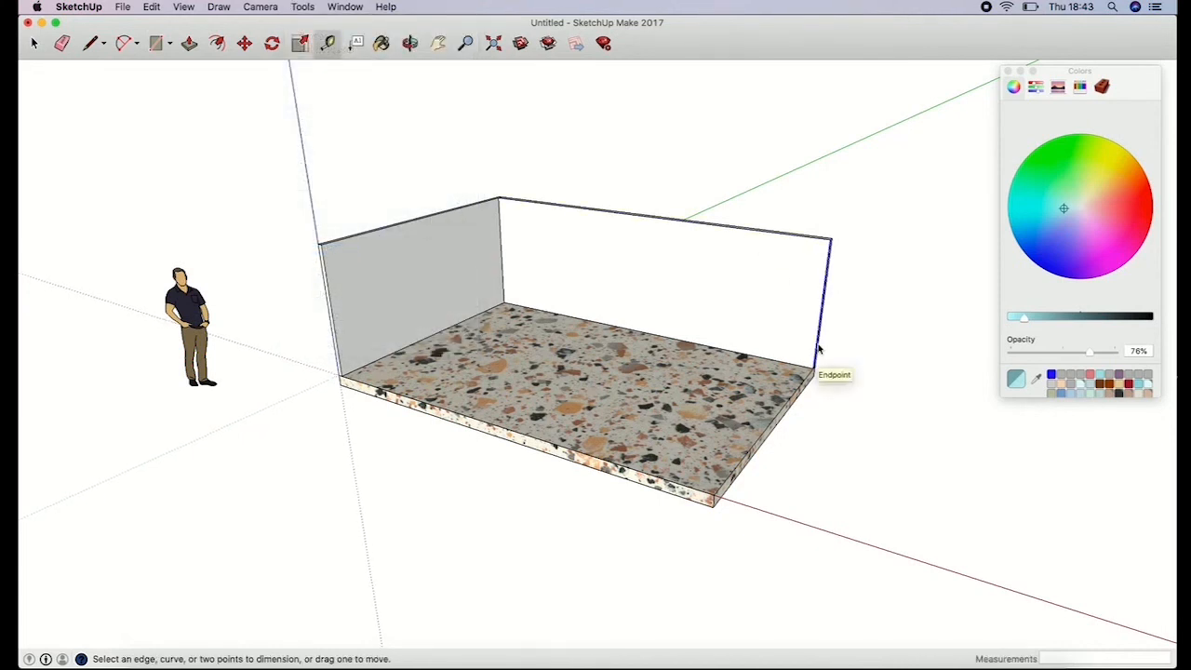
pyautogui.click(823, 291)
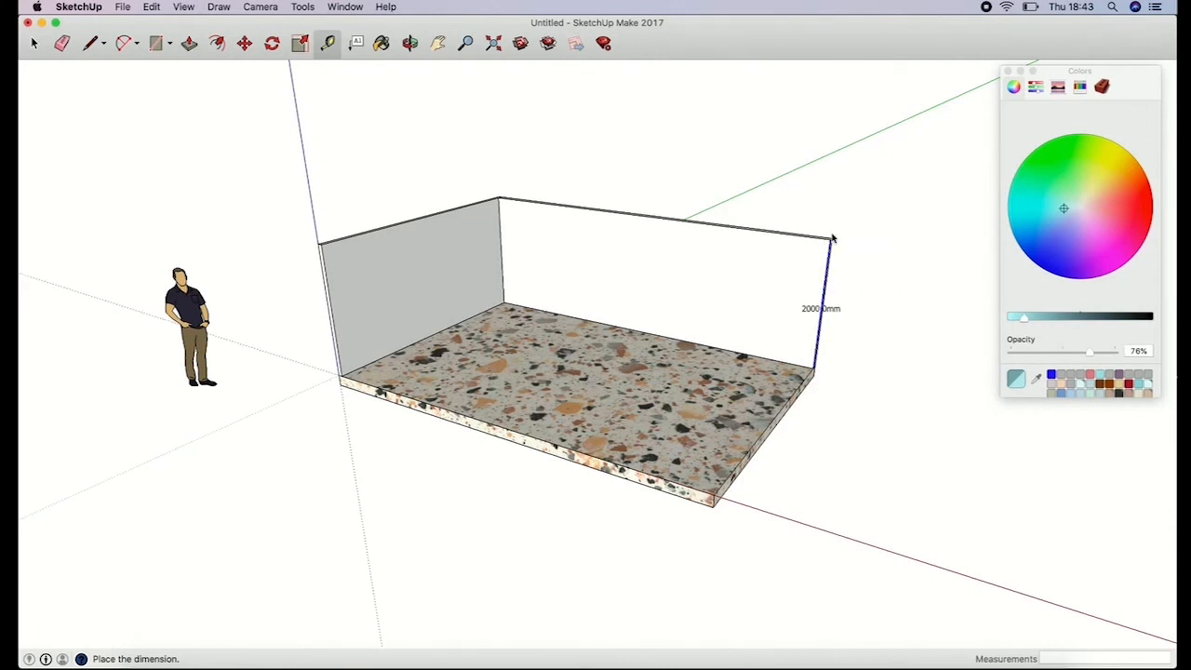
pyautogui.click(807, 194)
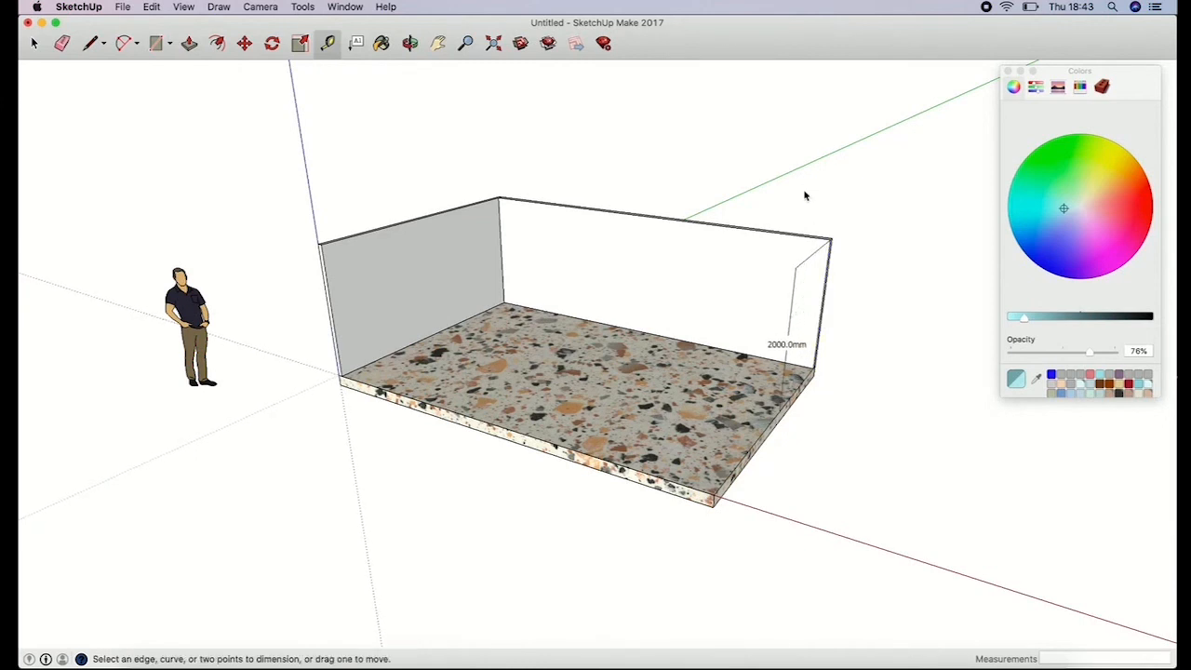
# Step: Erase the height dimension from the end of the long back wall
pyautogui.click(778, 351)
pyautogui.click(61, 43)
pyautogui.click(790, 318)
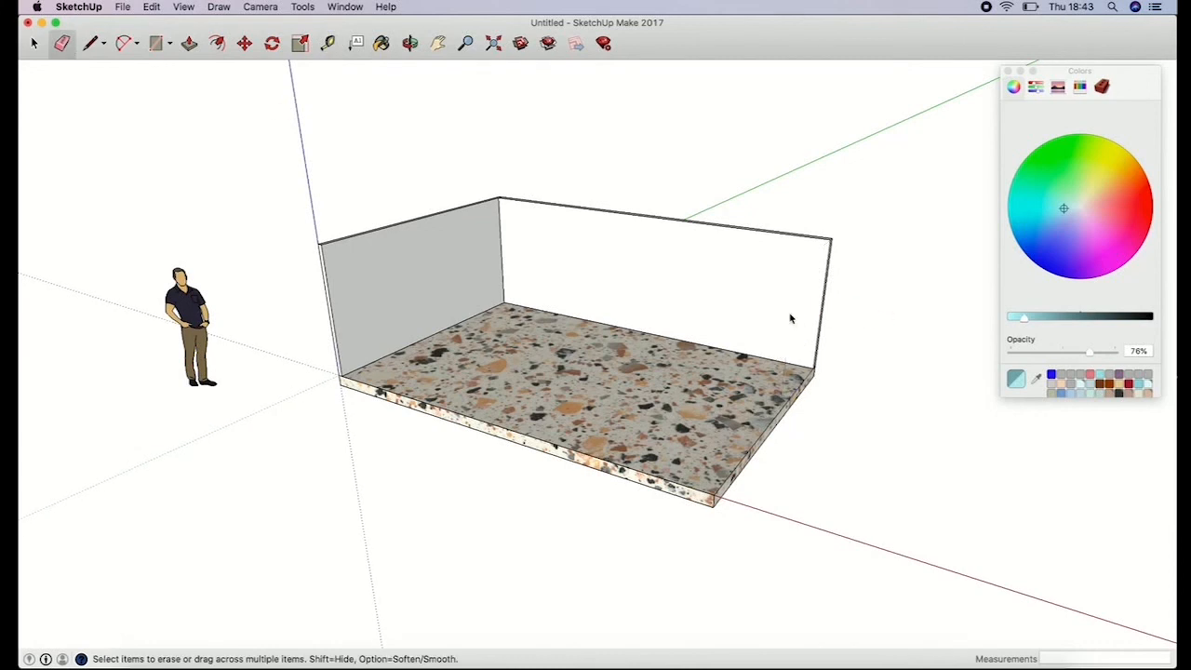
# Step: Dimension the slab's open short side between its two upper corners, placing the dimension outside the slab
pyautogui.click(303, 6)
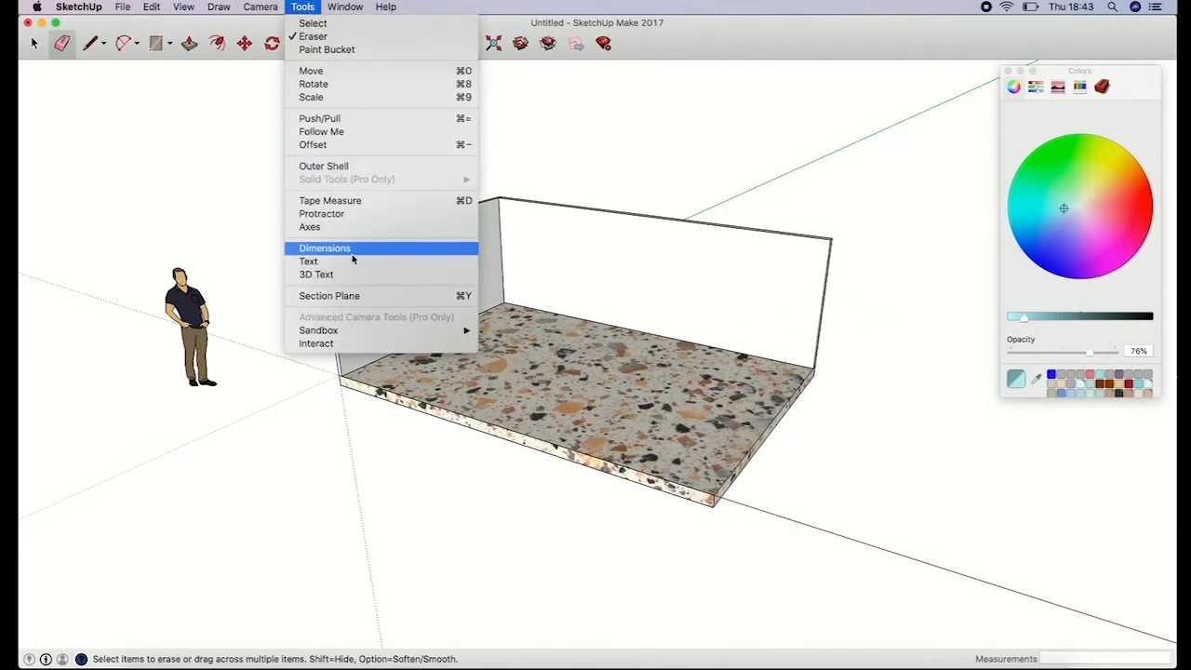
pyautogui.click(318, 252)
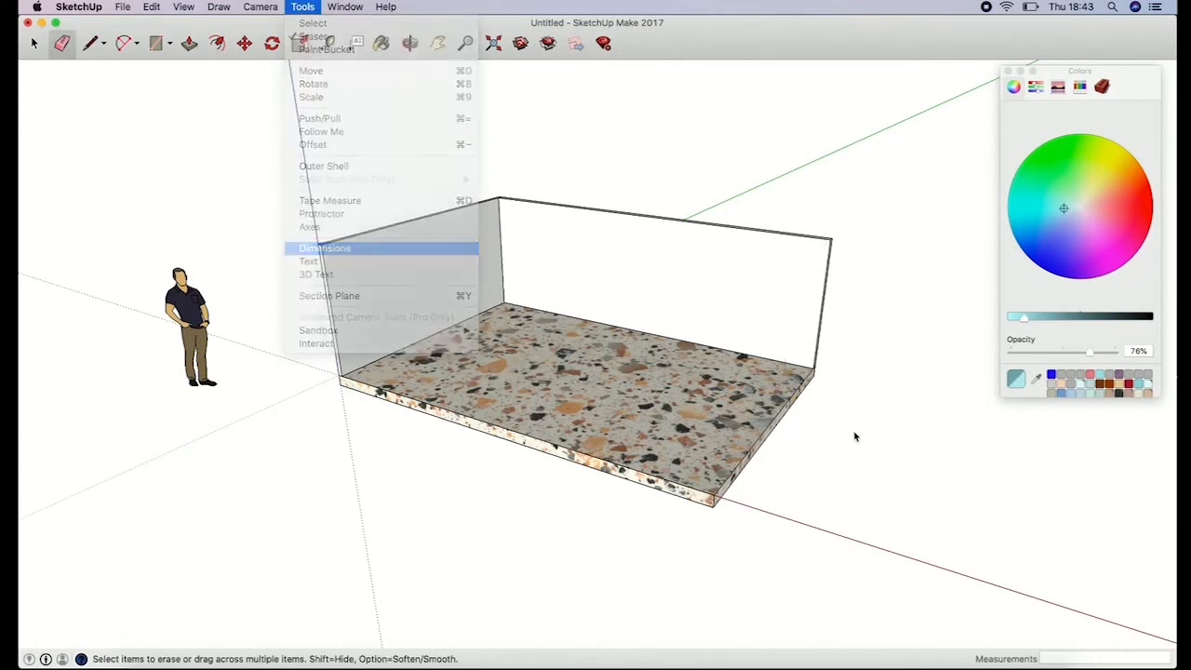
pyautogui.click(813, 371)
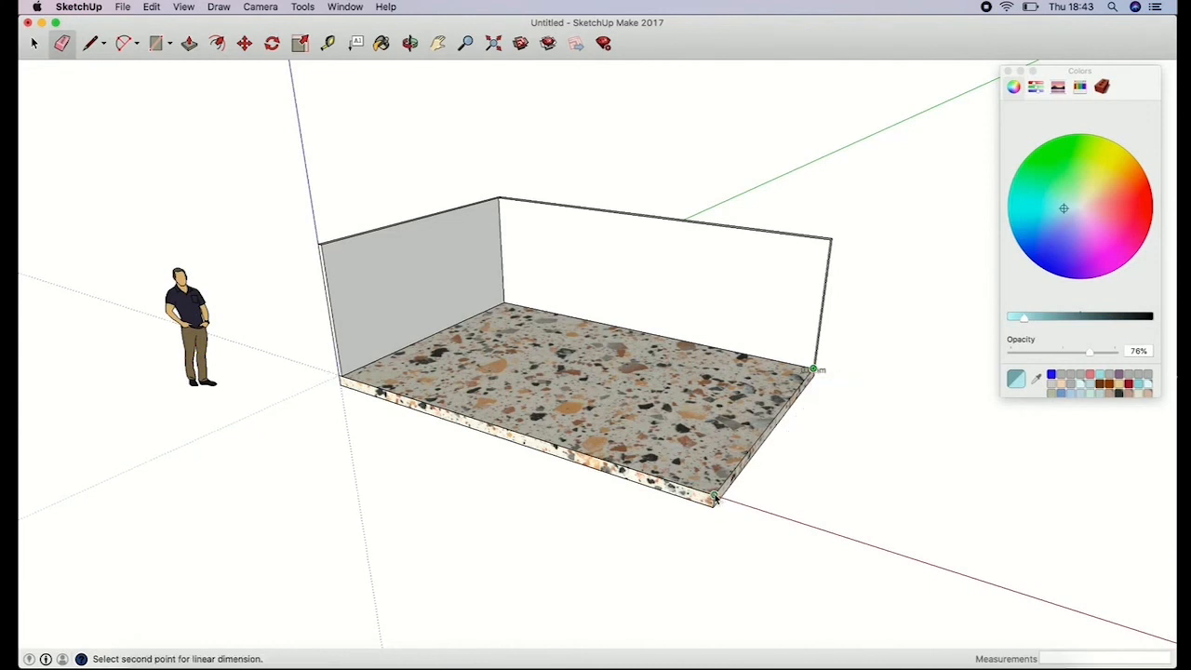
pyautogui.click(714, 498)
pyautogui.click(824, 524)
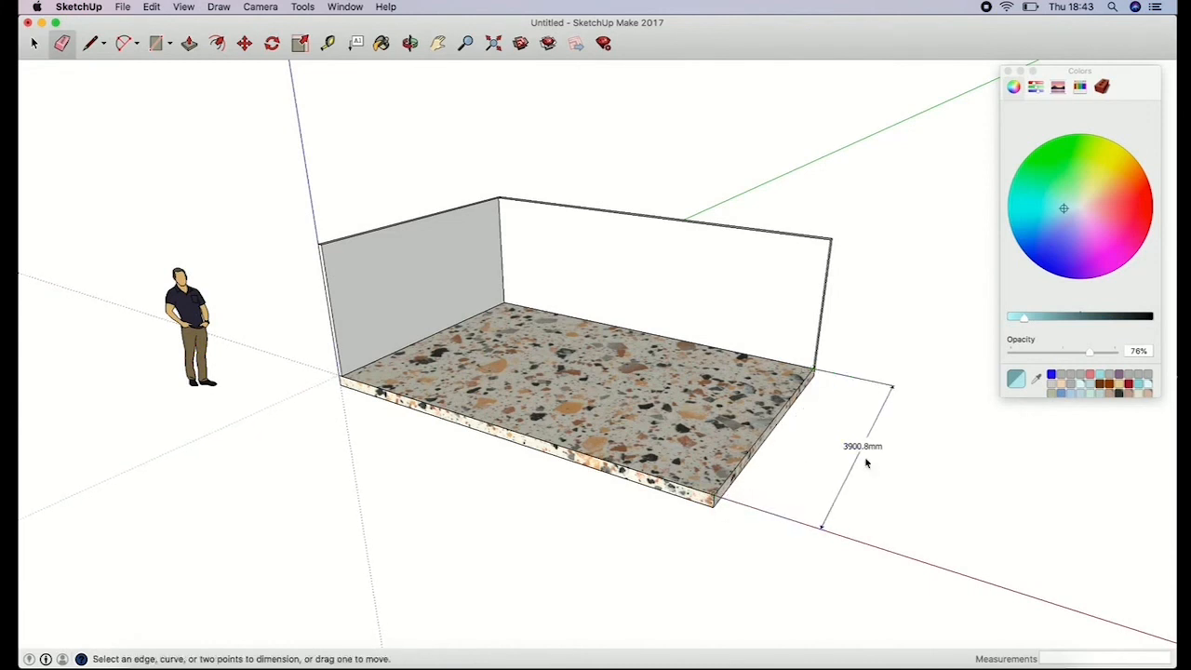
# Step: Erase the dimension beside the slab's open short side
pyautogui.click(860, 449)
pyautogui.click(859, 452)
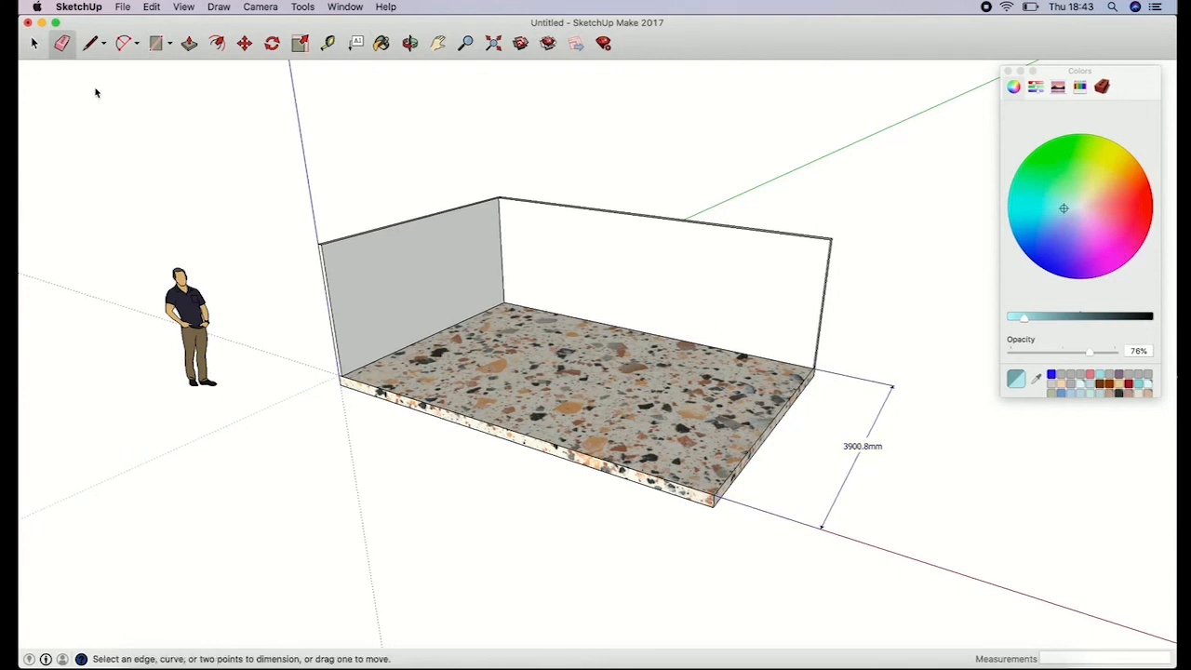
pyautogui.click(868, 434)
pyautogui.click(871, 439)
pyautogui.click(870, 442)
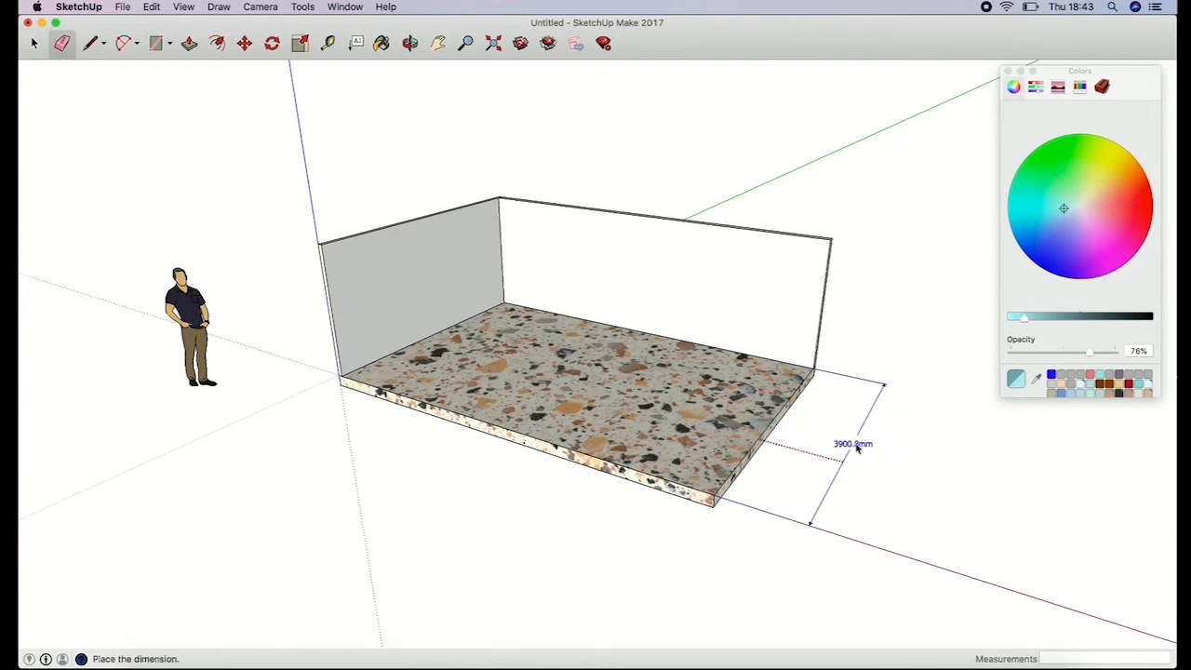
pyautogui.press('e')
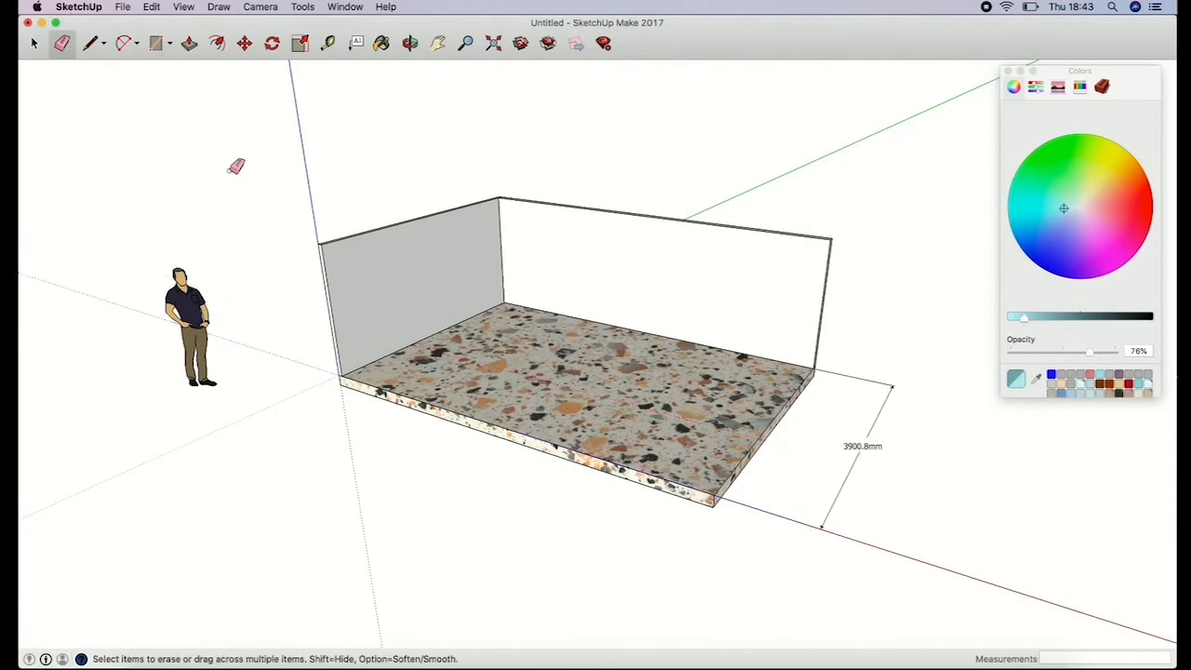
pyautogui.click(851, 448)
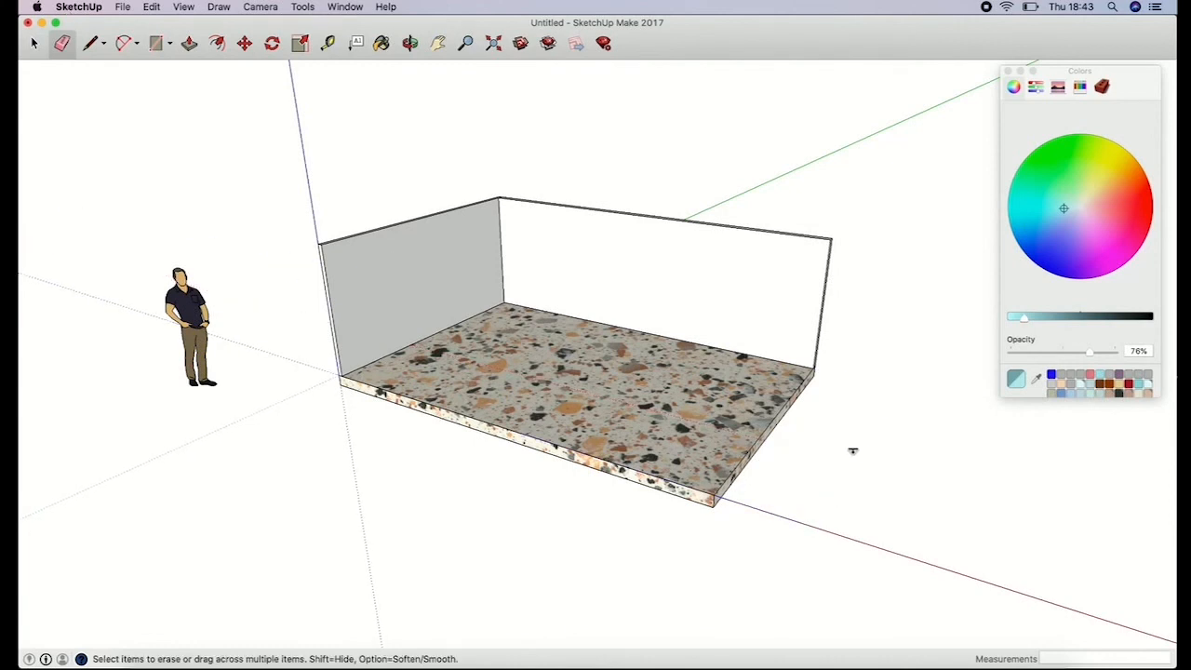
# Step: Draw two connected lines on the long back wall: a vertical one up from the floor edge's midpoint, then a rising sloped one about 946 mm long
pyautogui.click(95, 43)
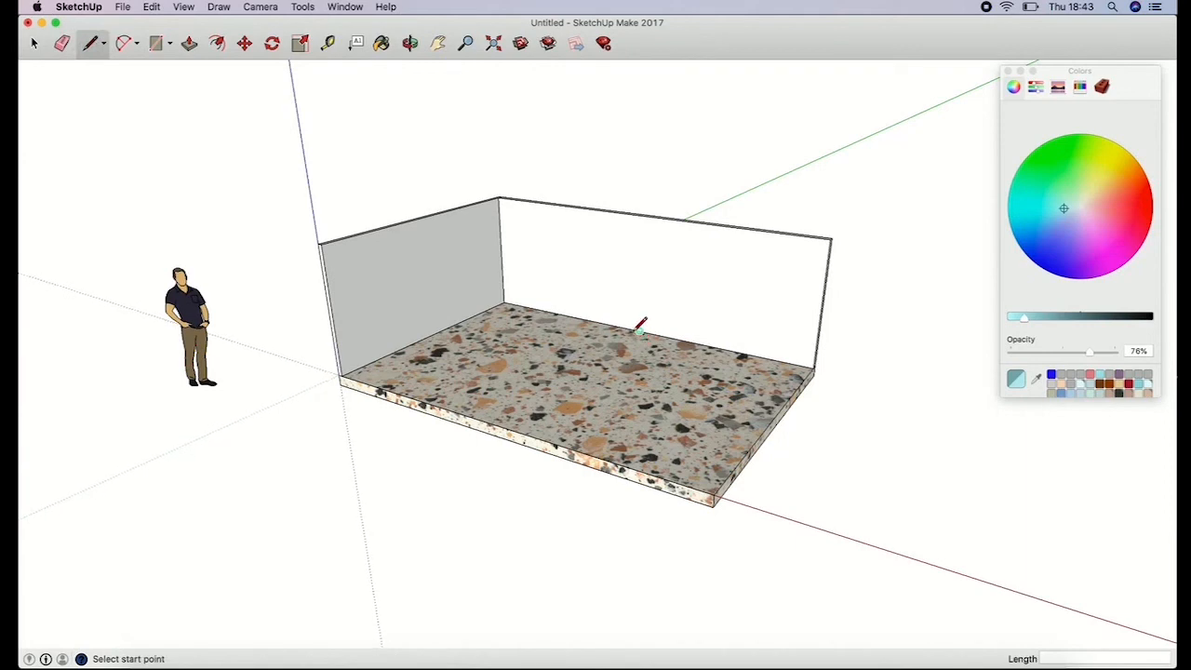
pyautogui.click(409, 42)
pyautogui.moveTo(763, 307); pyautogui.dragTo(699, 300)
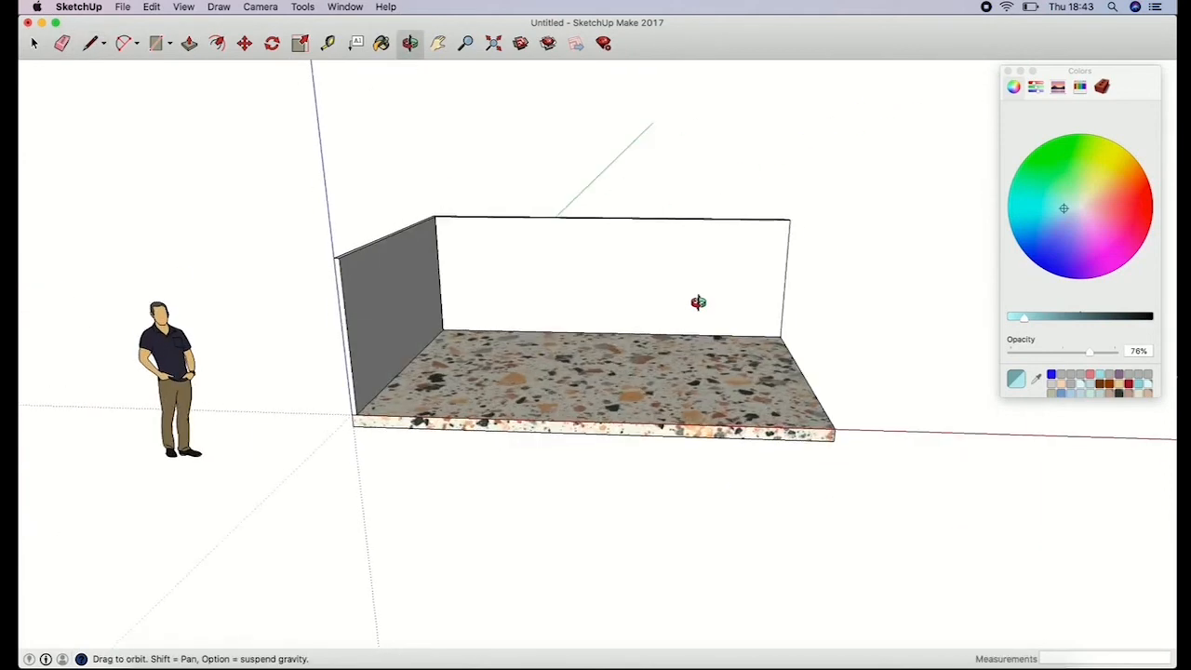
pyautogui.click(465, 42)
pyautogui.moveTo(553, 364); pyautogui.dragTo(590, 229)
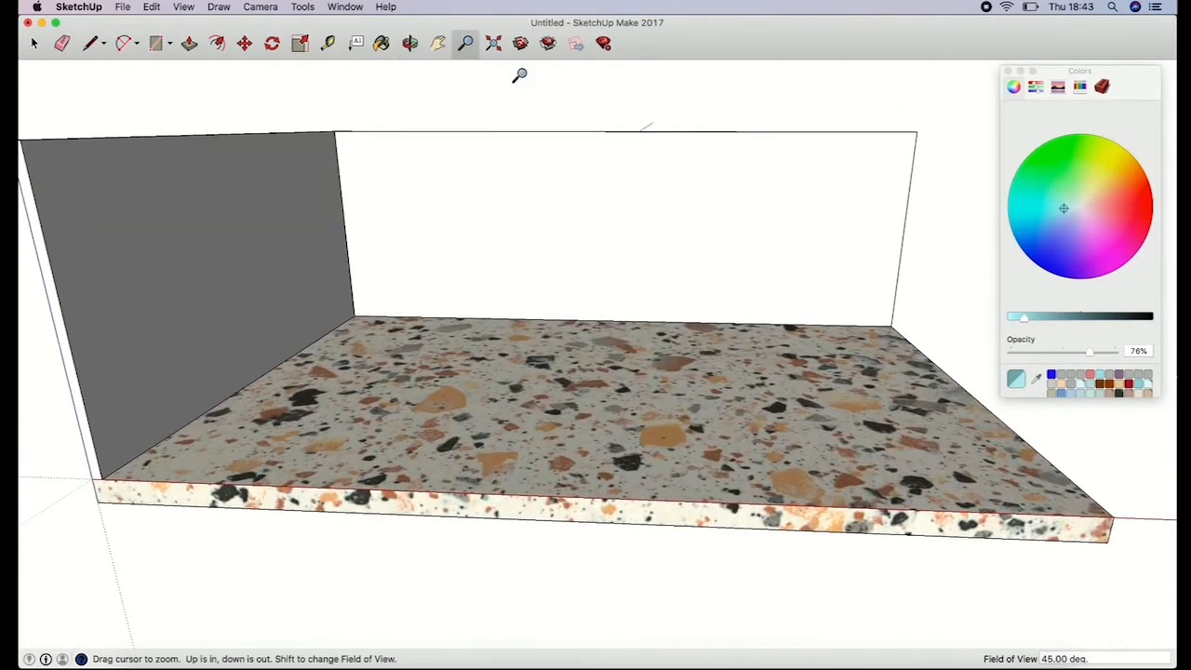
pyautogui.click(409, 43)
pyautogui.moveTo(577, 287); pyautogui.dragTo(297, 202)
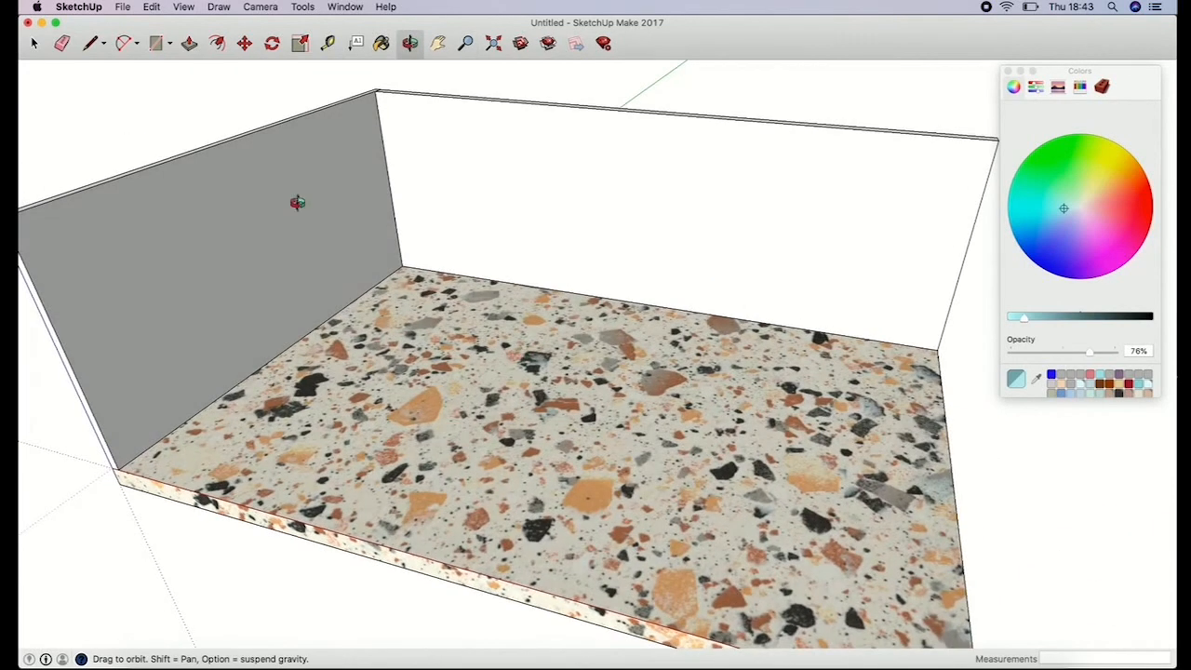
pyautogui.press('l')
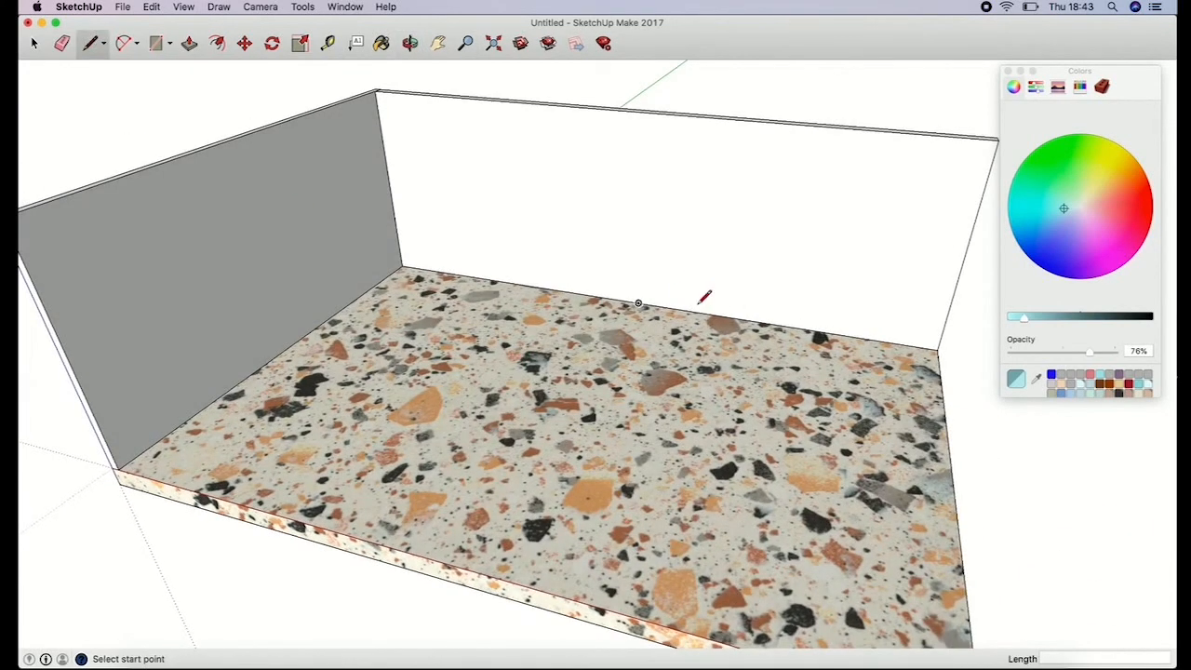
pyautogui.click(638, 303)
pyautogui.click(640, 203)
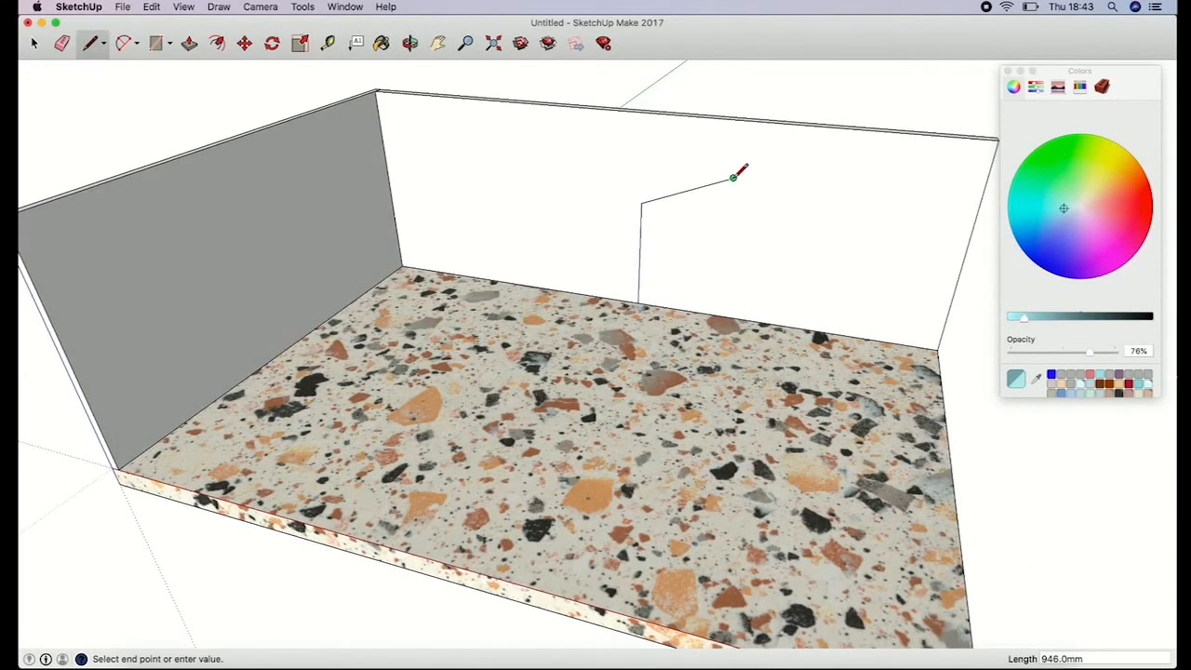
pyautogui.click(733, 177)
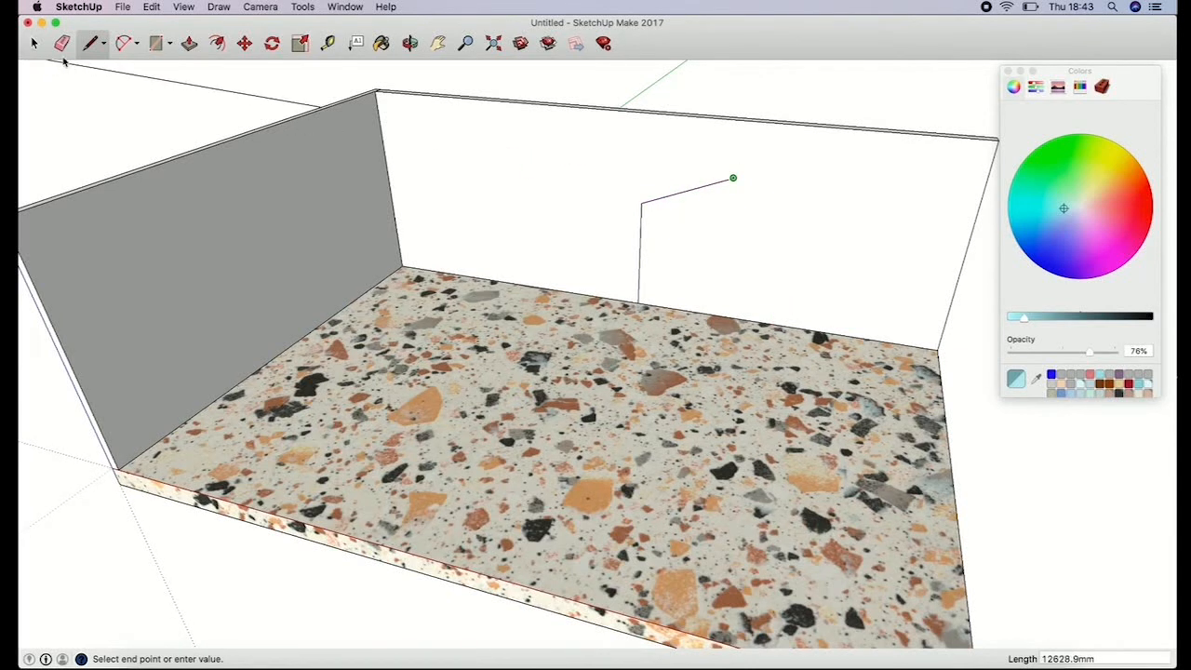
pyautogui.press('space')
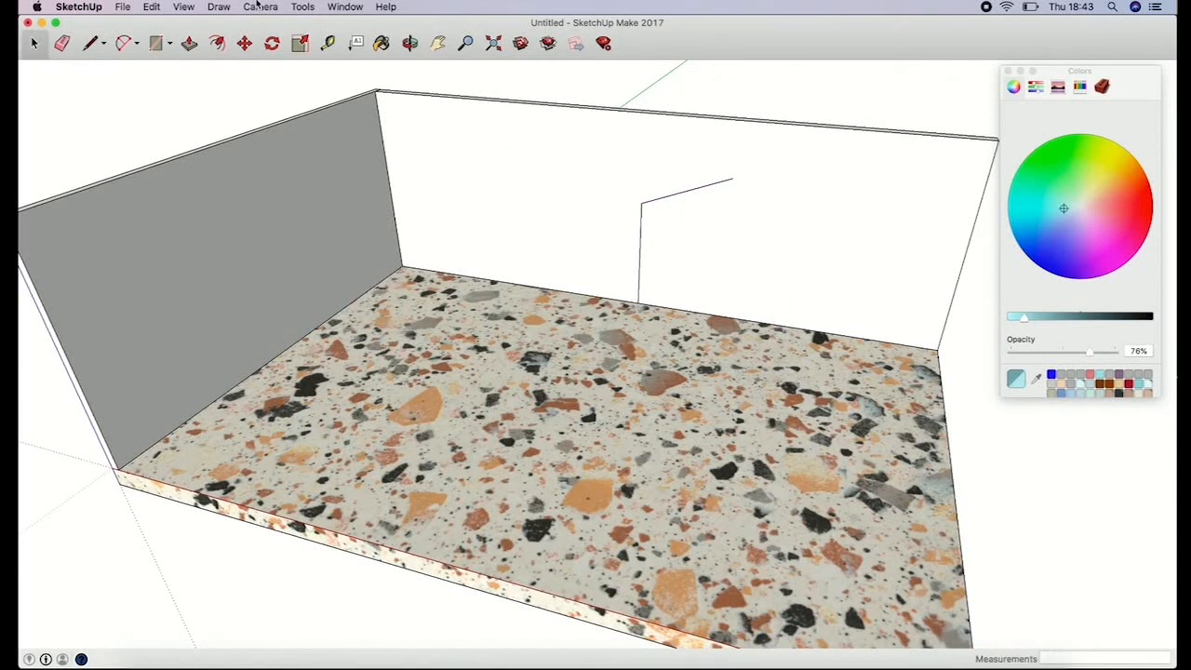
# Step: Try to measure the line angle with the Protractor, centred on the sloped line's free end and on the vertical line's midpoint
pyautogui.click(303, 6)
pyautogui.click(393, 215)
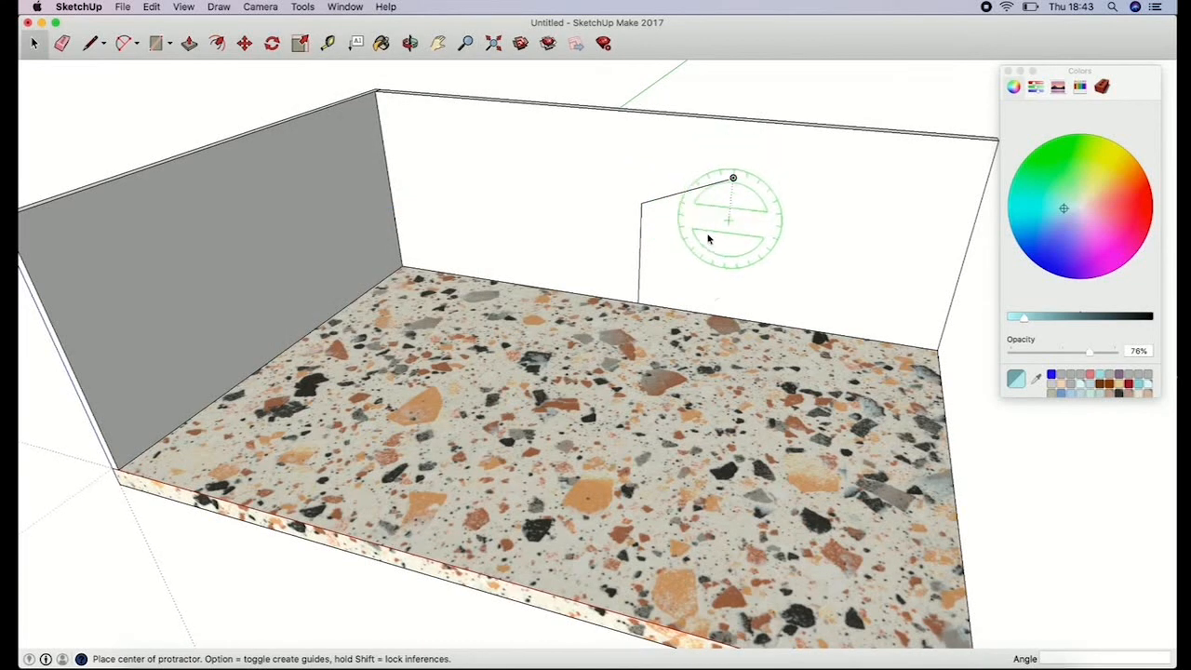
pyautogui.click(733, 179)
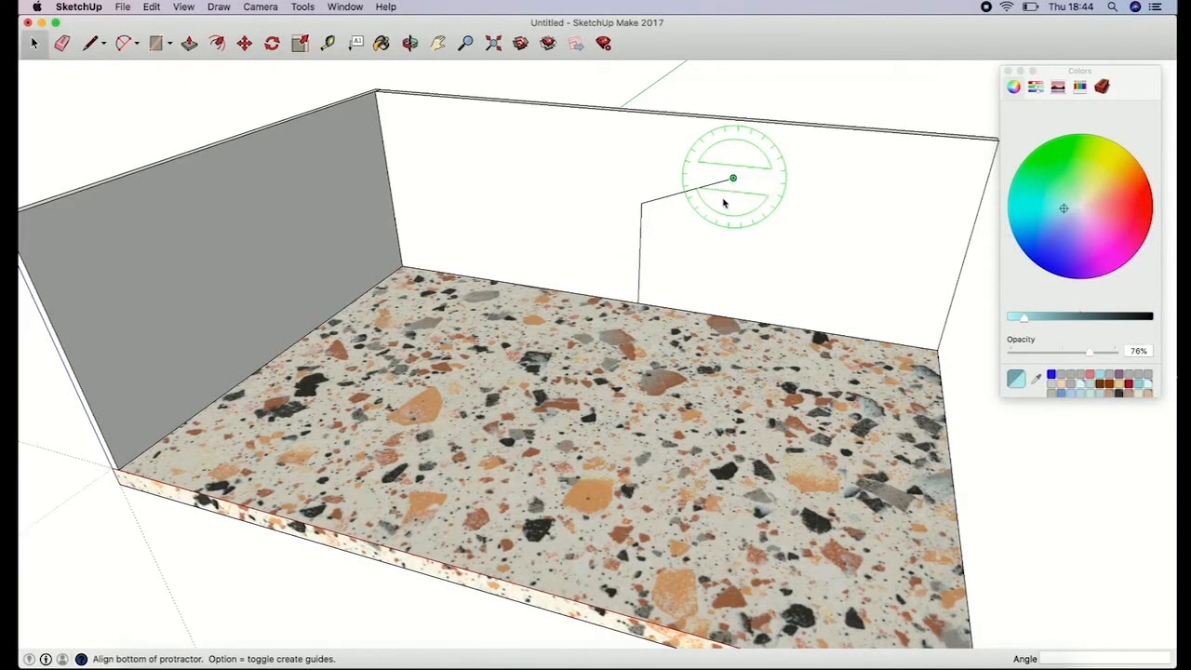
pyautogui.click(641, 205)
pyautogui.click(642, 264)
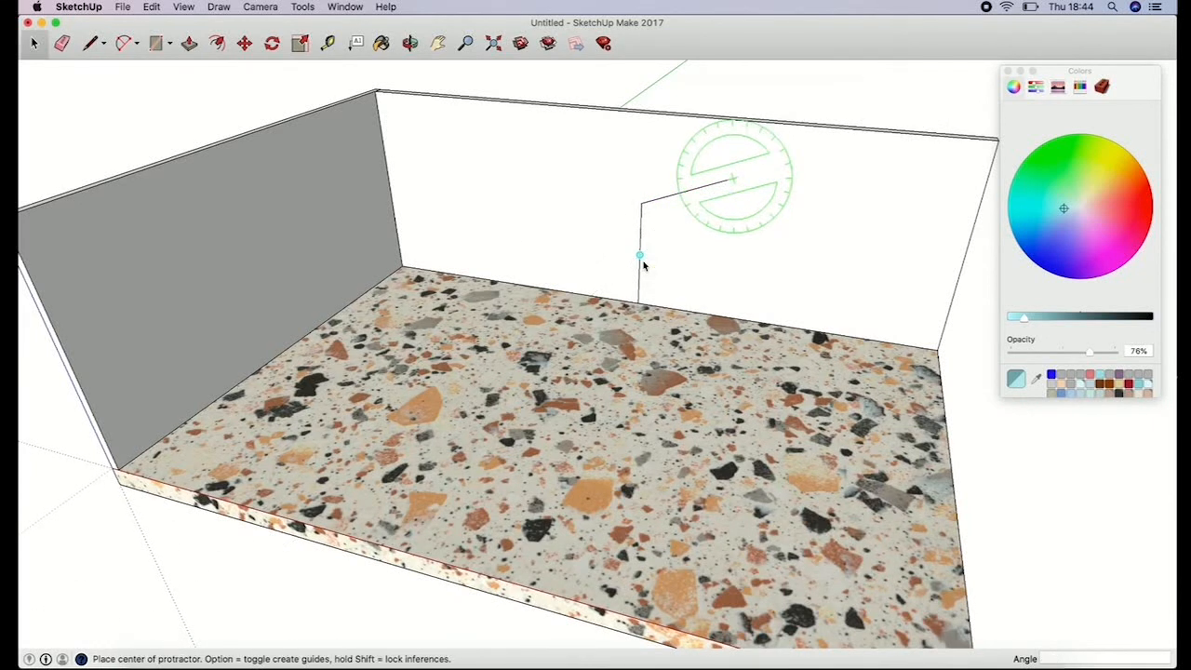
pyautogui.click(639, 255)
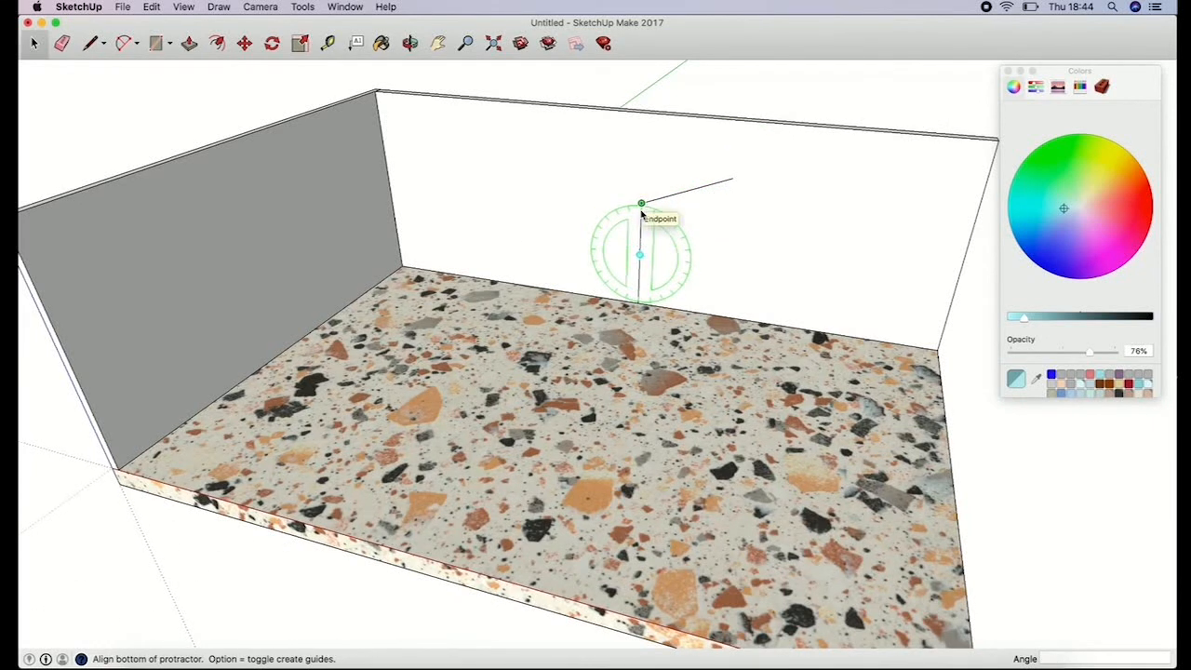
pyautogui.press('Escape')
# Step: Measure the angle between the vertical and sloped lines from their shared corner, leaving a guide along the sloped line
pyautogui.click(640, 202)
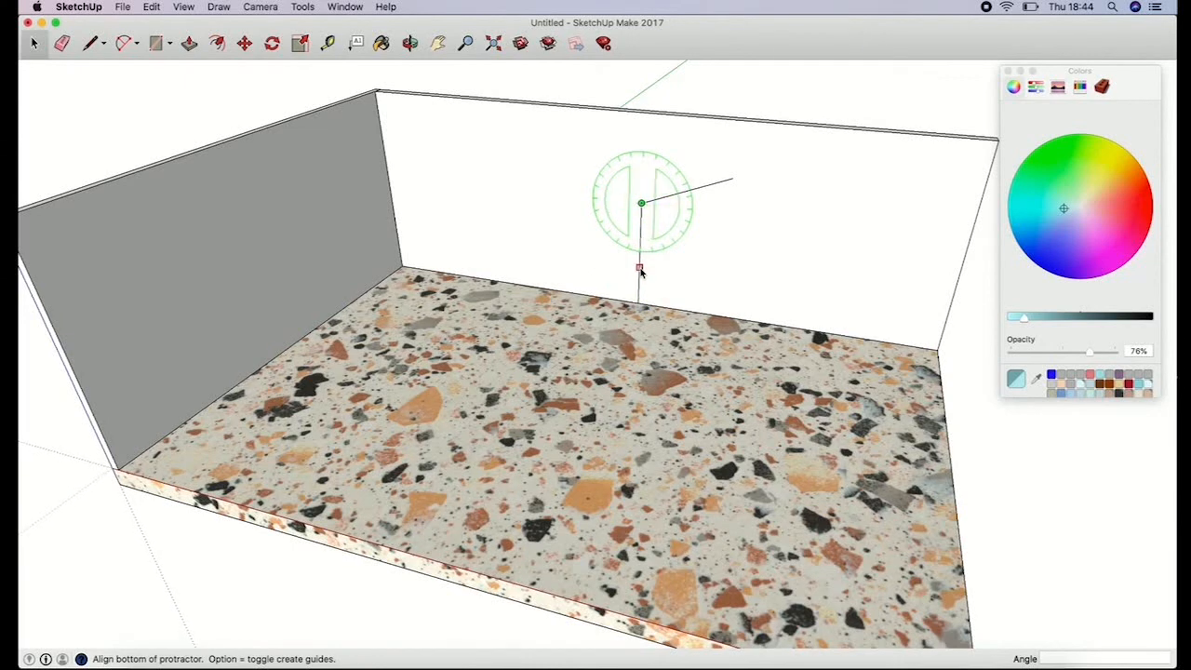
pyautogui.click(639, 268)
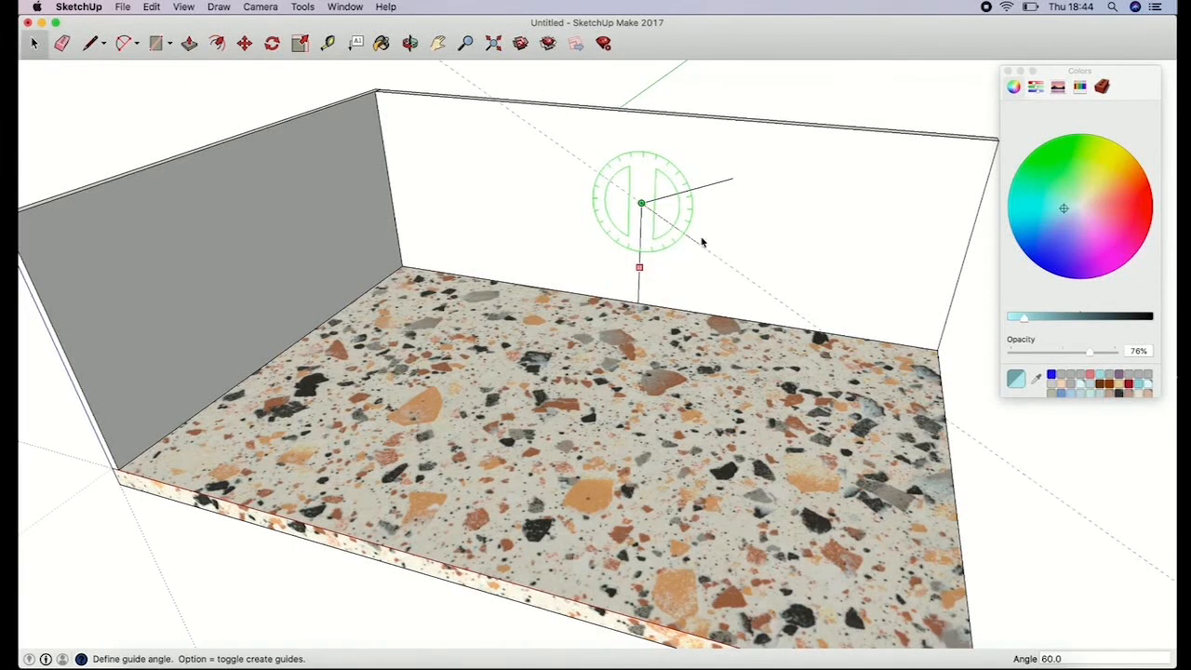
pyautogui.click(705, 188)
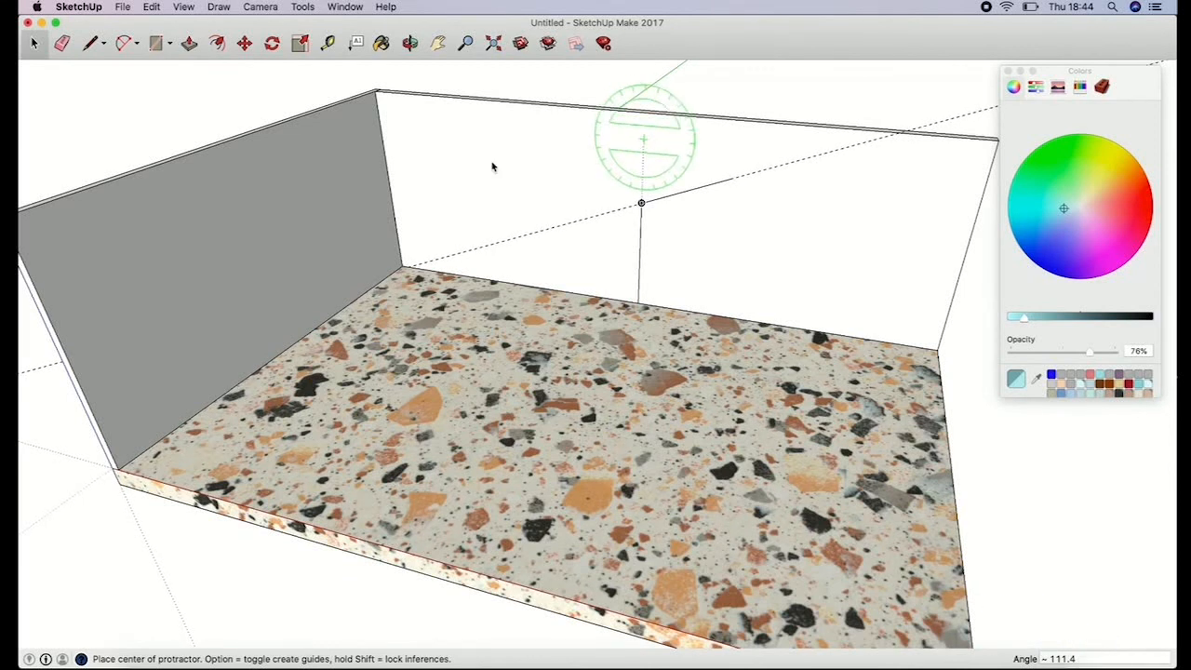
# Step: Erase the angle guide and both lines from the long back wall
pyautogui.click(33, 43)
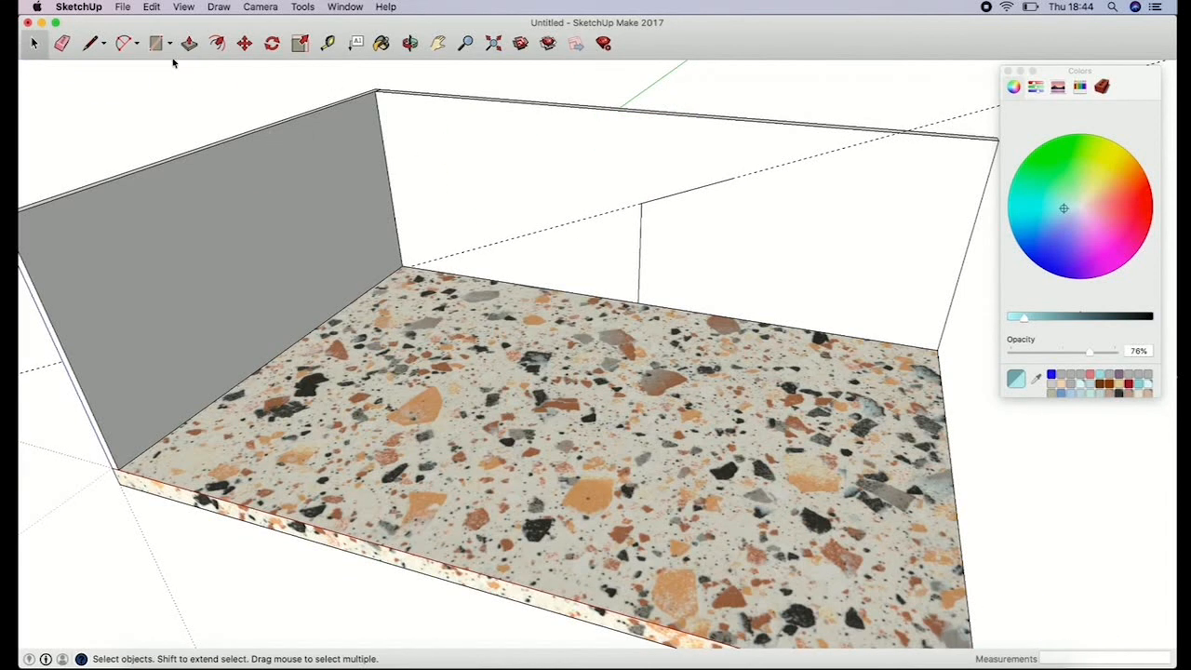
pyautogui.click(62, 42)
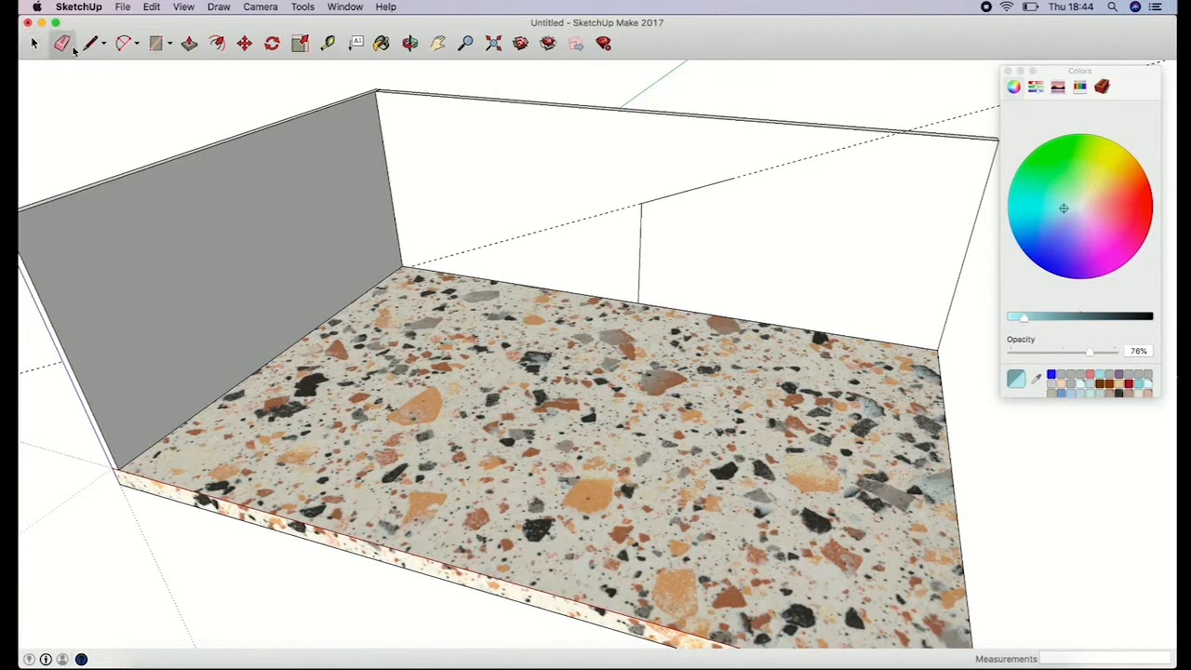
pyautogui.click(950, 119)
pyautogui.moveTo(659, 192); pyautogui.dragTo(643, 204)
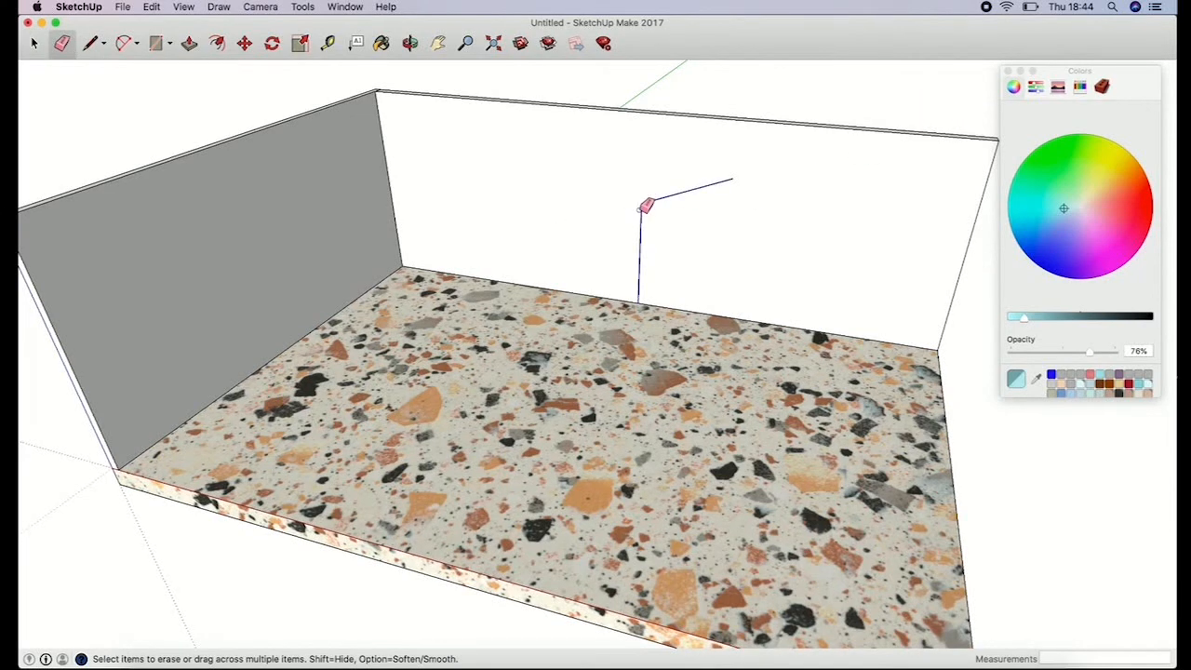
pyautogui.click(461, 46)
pyautogui.scroll(-5, 487, 247)
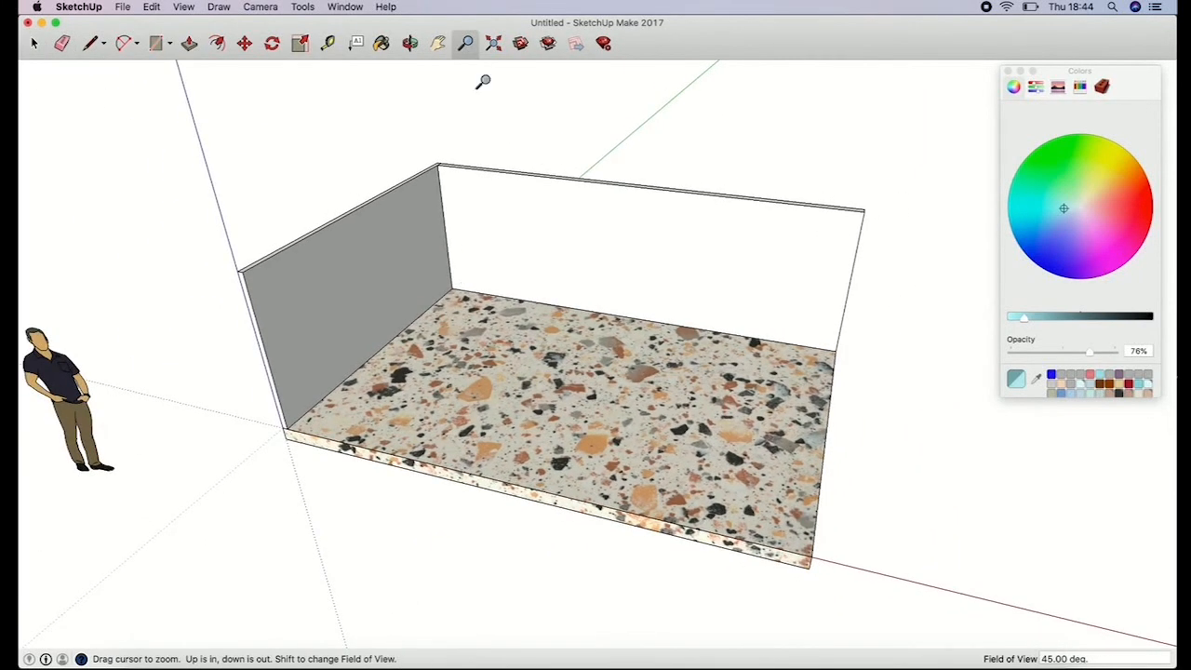
# Step: Draw a narrow rectangle about 681 by 133 mm on the terrazzo floor, near the middle of the slab
pyautogui.press('o')
pyautogui.moveTo(651, 245); pyautogui.dragTo(556, 196)
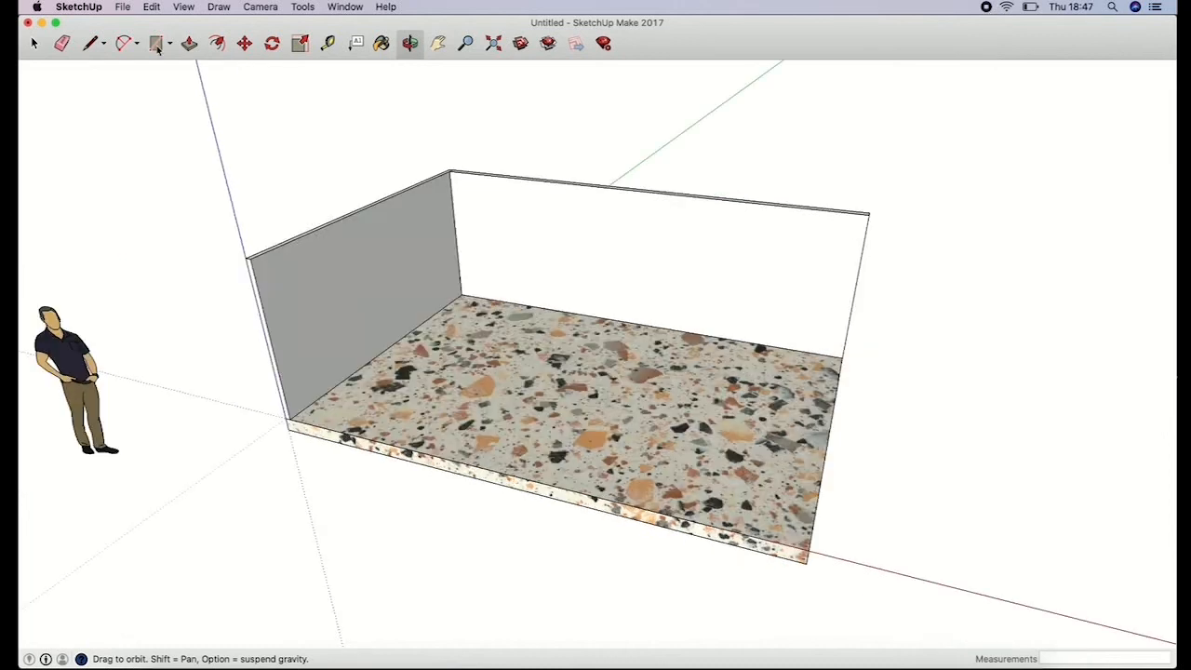
pyautogui.click(157, 43)
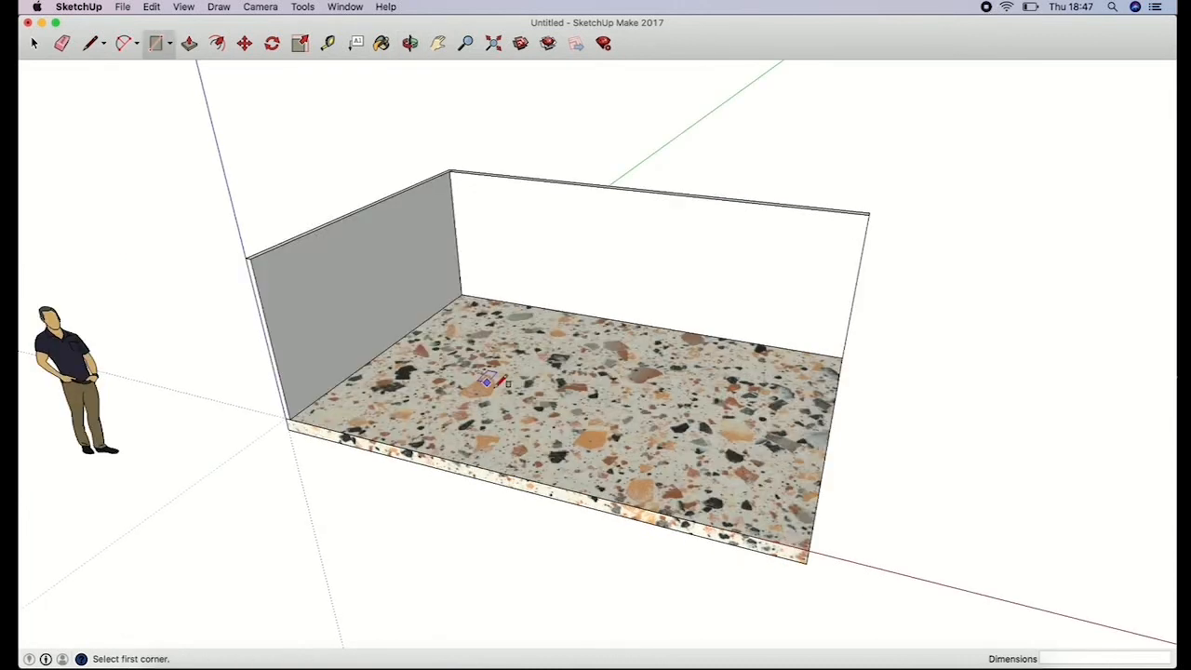
pyautogui.click(522, 400)
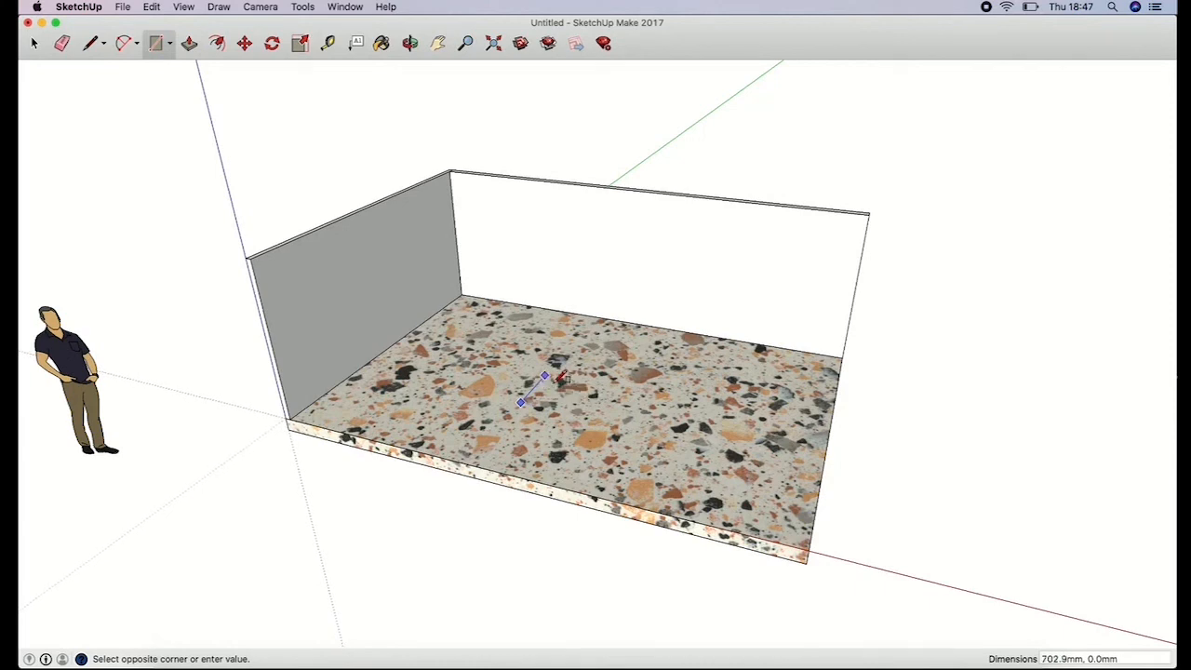
pyautogui.click(465, 42)
pyautogui.moveTo(525, 385); pyautogui.dragTo(555, 287)
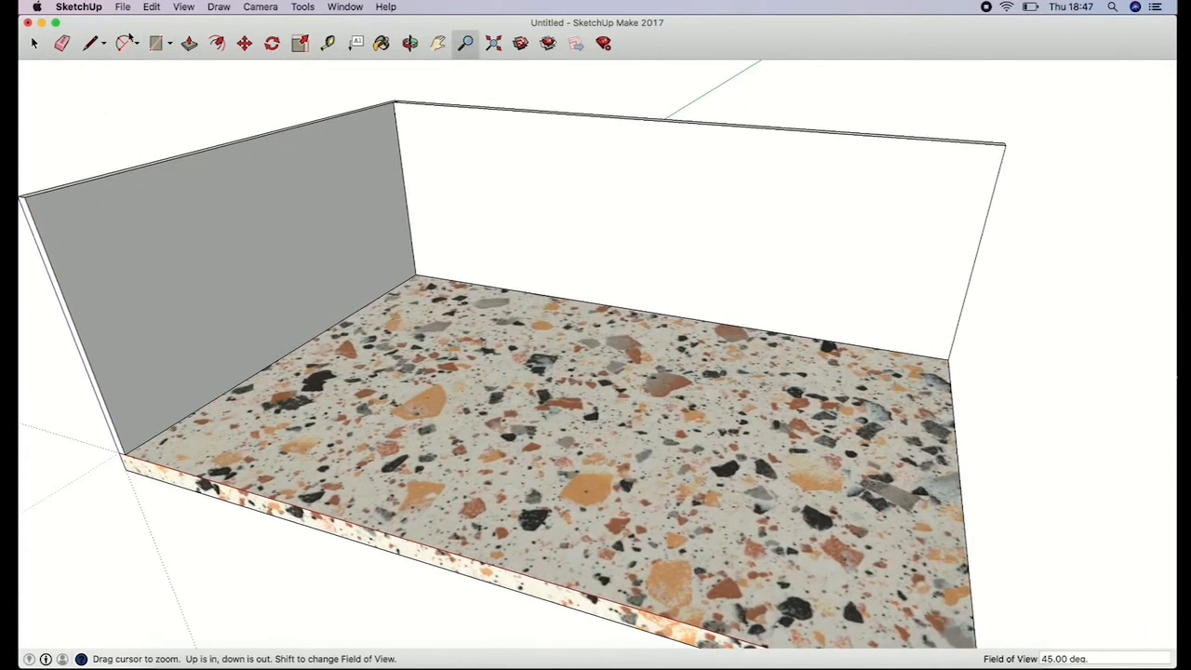
pyautogui.click(160, 43)
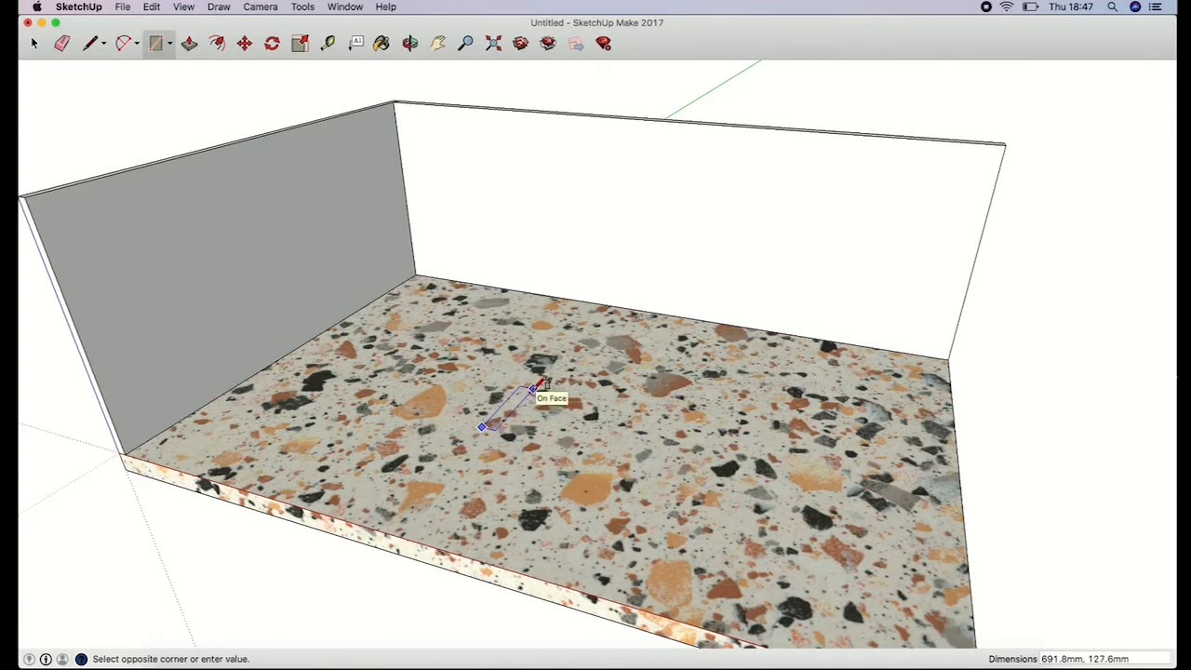
pyautogui.press('Escape')
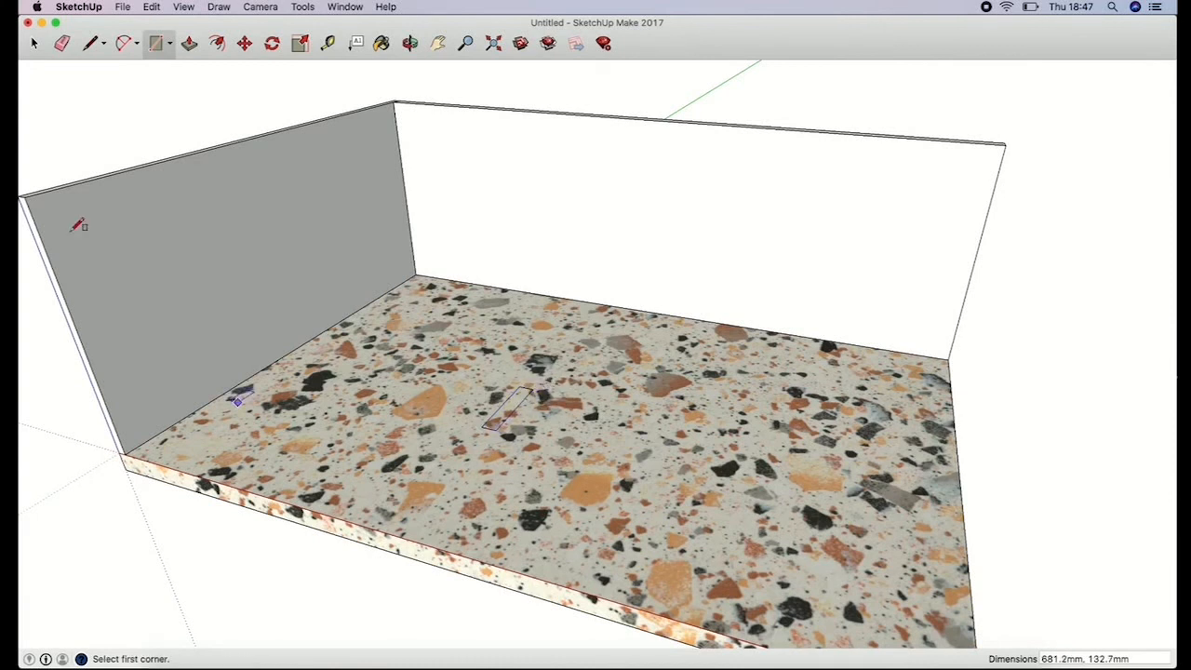
# Step: Copy the narrow floor rectangle and paste the duplicate parallel beside it, leaving a small gap
pyautogui.click(34, 43)
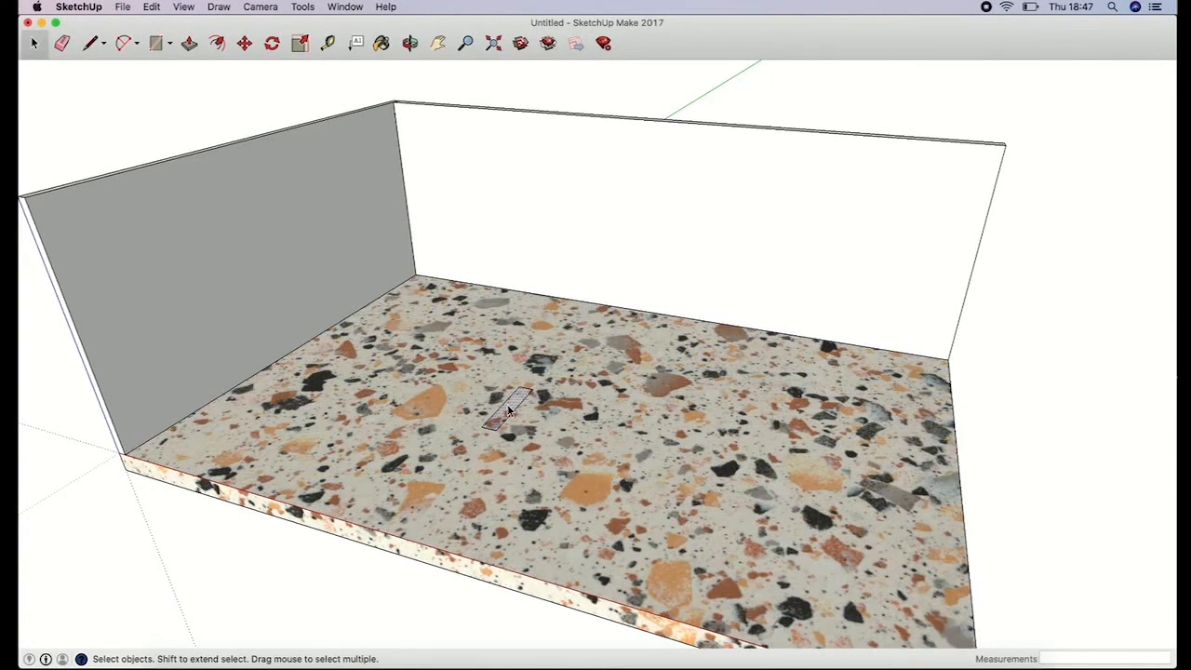
pyautogui.press('super+v')
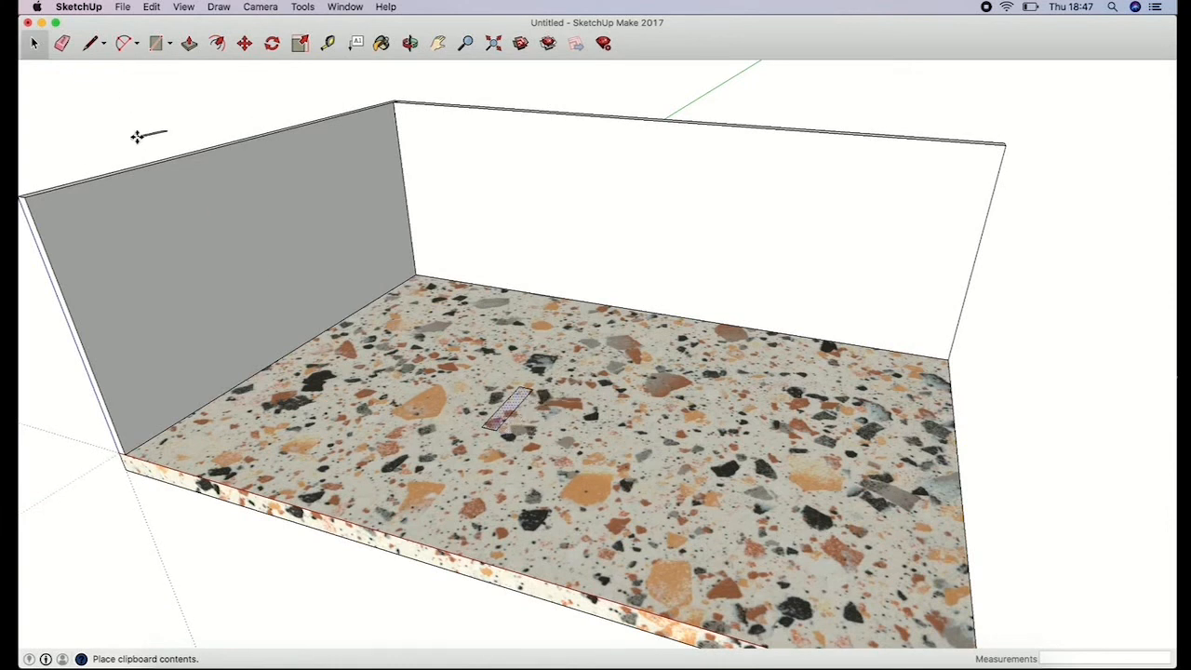
pyautogui.click(519, 443)
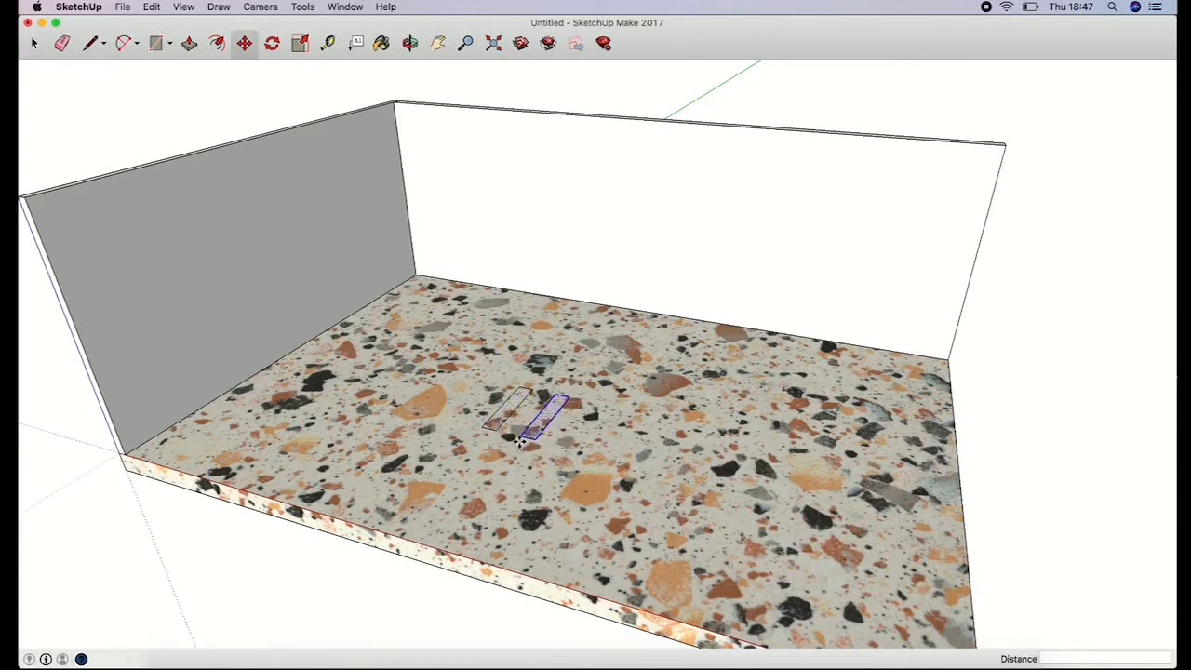
# Step: Paint both narrow floor rectangles with the light brown colour at 60% opacity
pyautogui.click(380, 43)
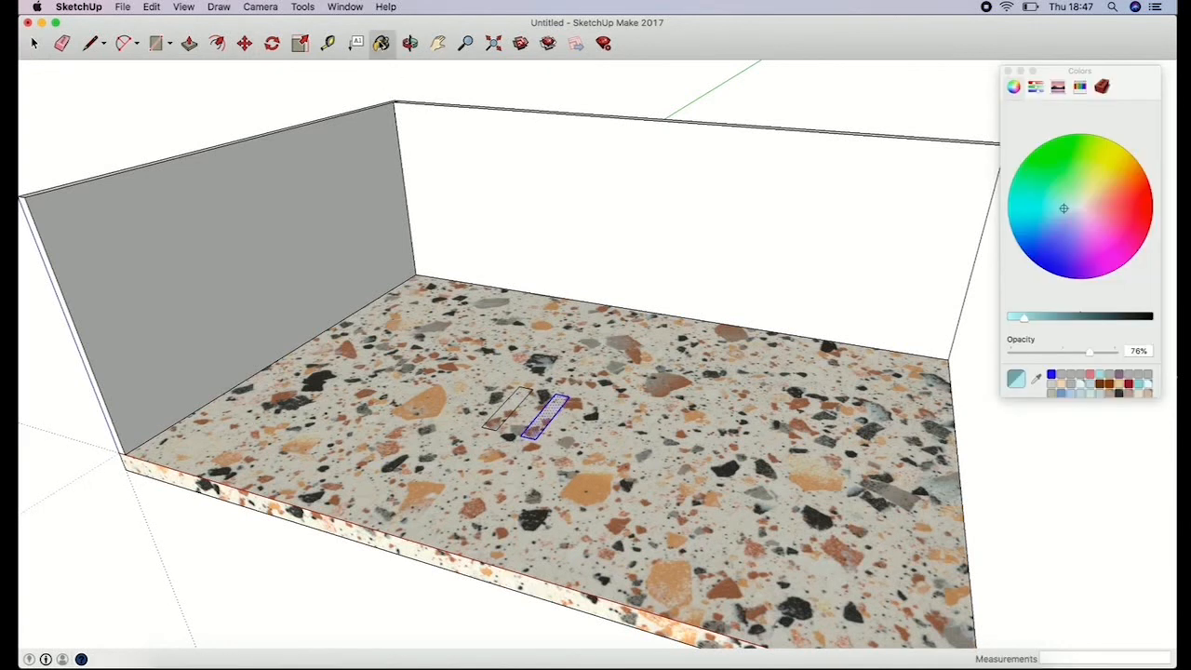
pyautogui.click(1128, 394)
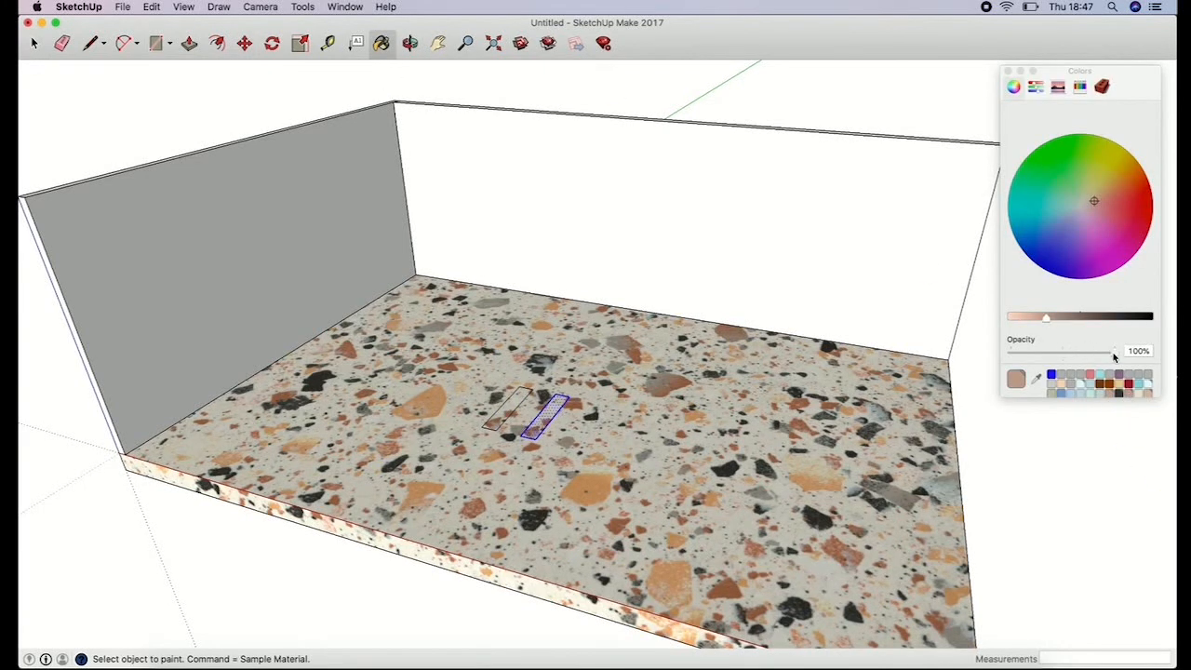
pyautogui.moveTo(1113, 356); pyautogui.dragTo(1072, 355)
pyautogui.click(548, 424)
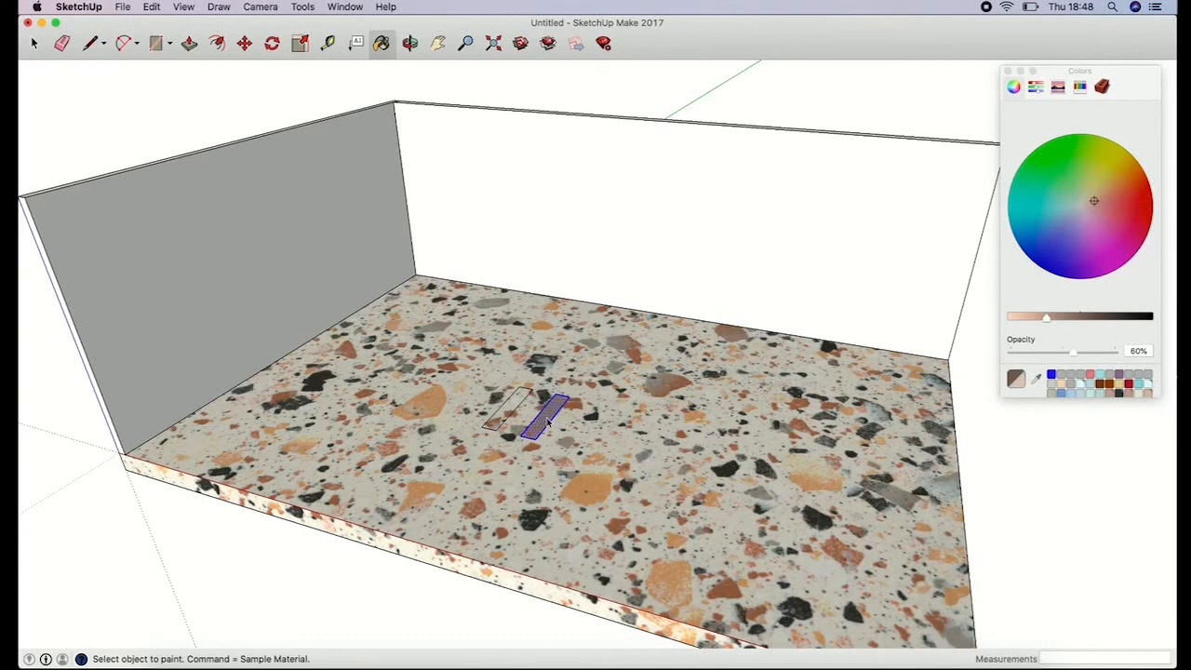
pyautogui.click(512, 410)
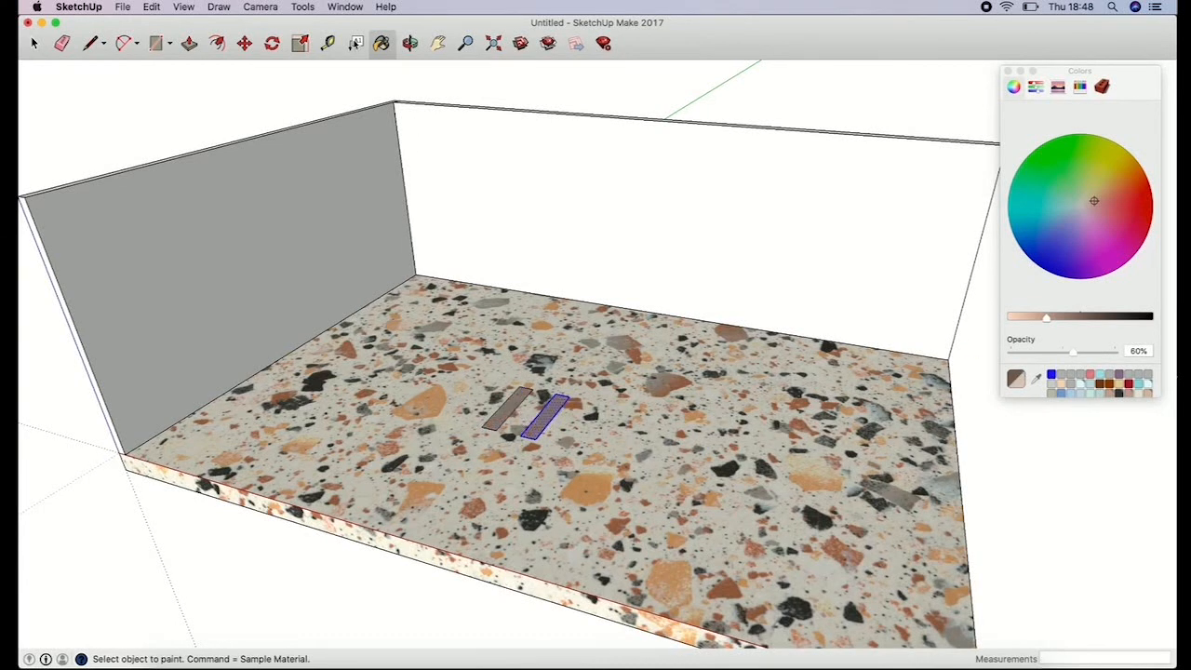
# Step: Push/Pull the duplicated rectangle up into a block about 385 mm high
pyautogui.click(189, 43)
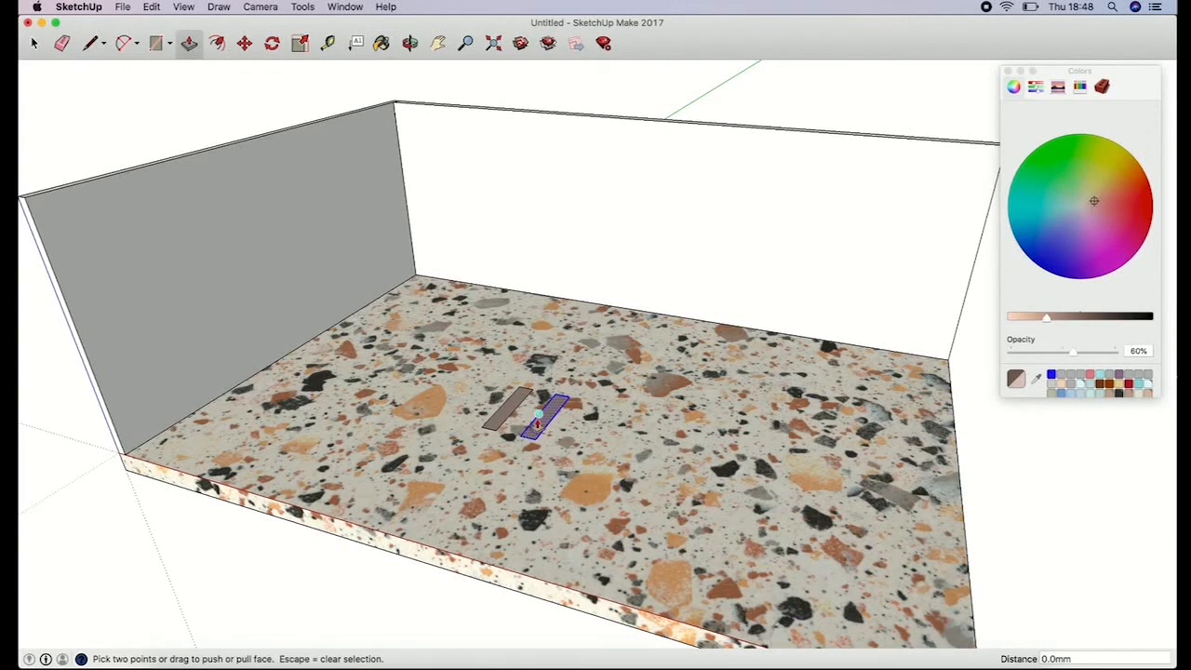
pyautogui.click(519, 400)
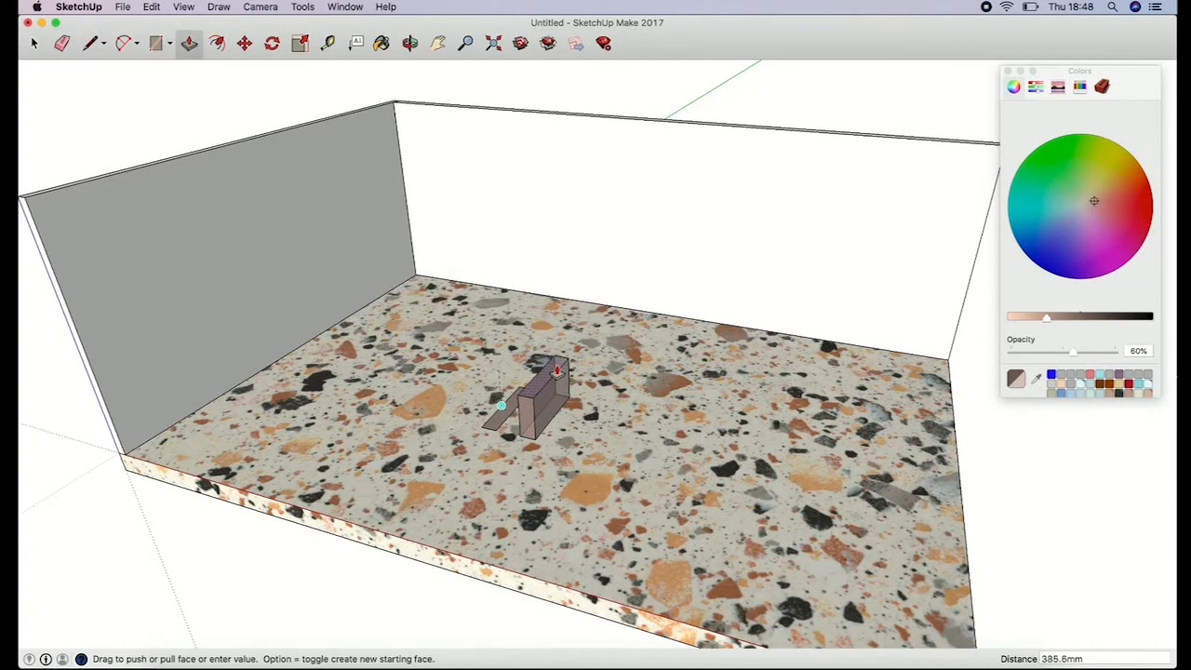
pyautogui.click(554, 370)
# Step: Push/Pull the original narrow rectangle up to the same height as the neighbouring block
pyautogui.click(468, 43)
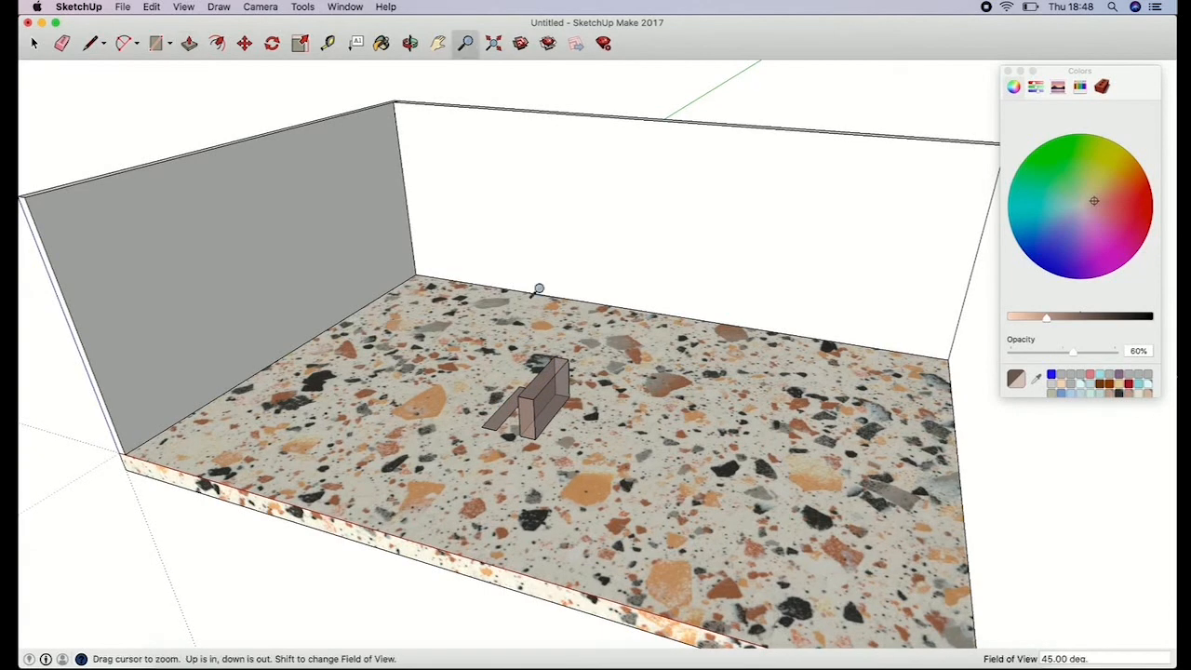
pyautogui.moveTo(539, 288); pyautogui.dragTo(433, 406)
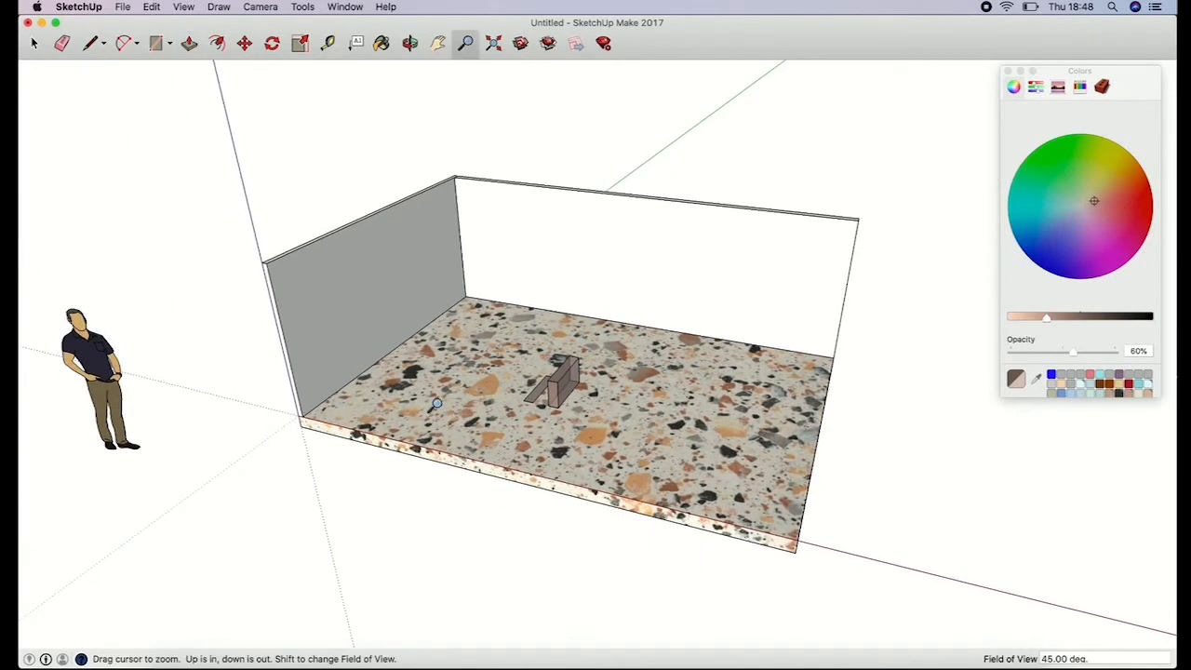
pyautogui.click(189, 43)
pyautogui.click(547, 376)
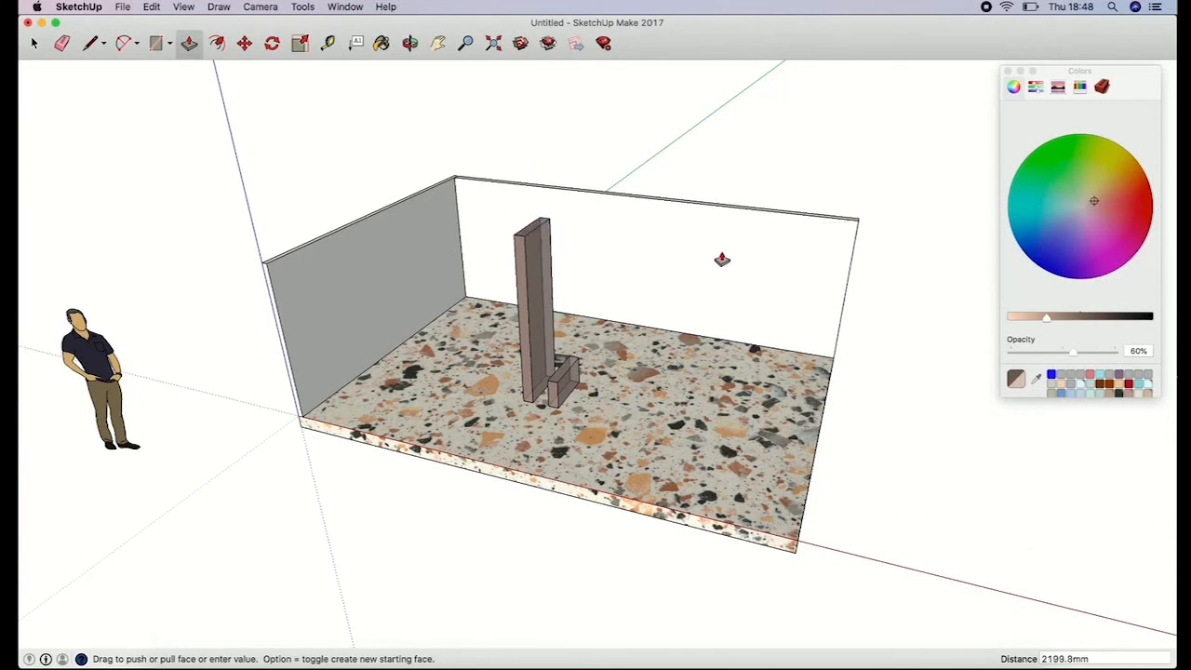
pyautogui.click(577, 361)
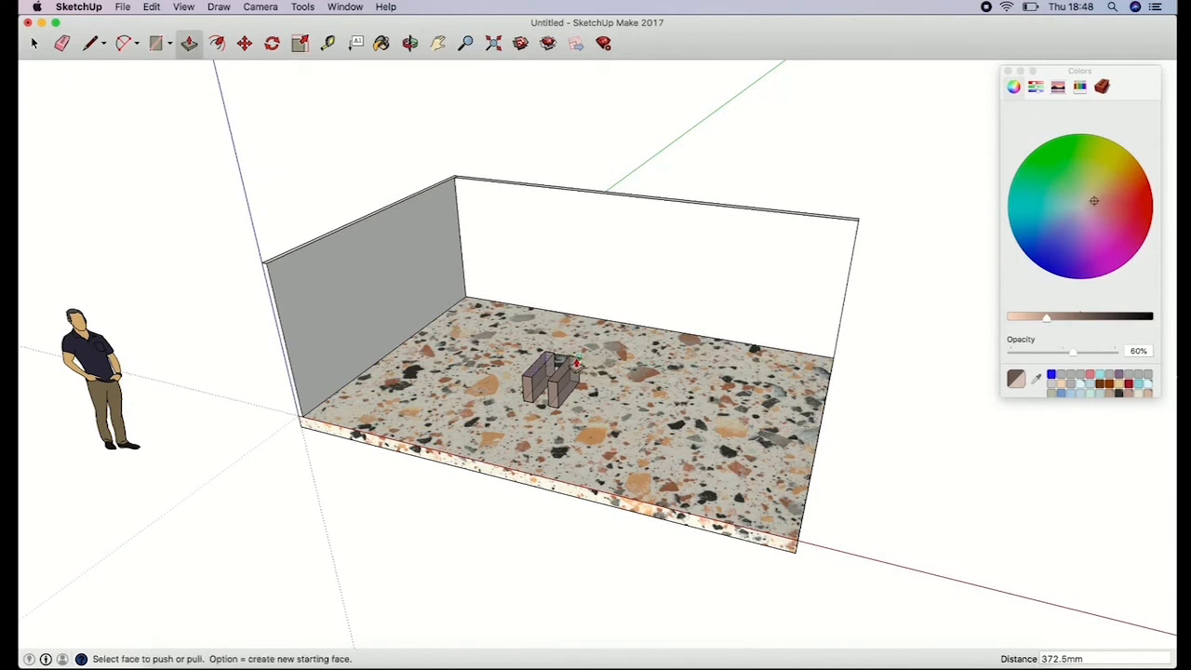
# Step: Draw lines from the duplicated block's top corners to form a horizontal face extending outward, with an outer edge about 681 mm long
pyautogui.click(465, 43)
pyautogui.moveTo(489, 265); pyautogui.dragTo(467, 302)
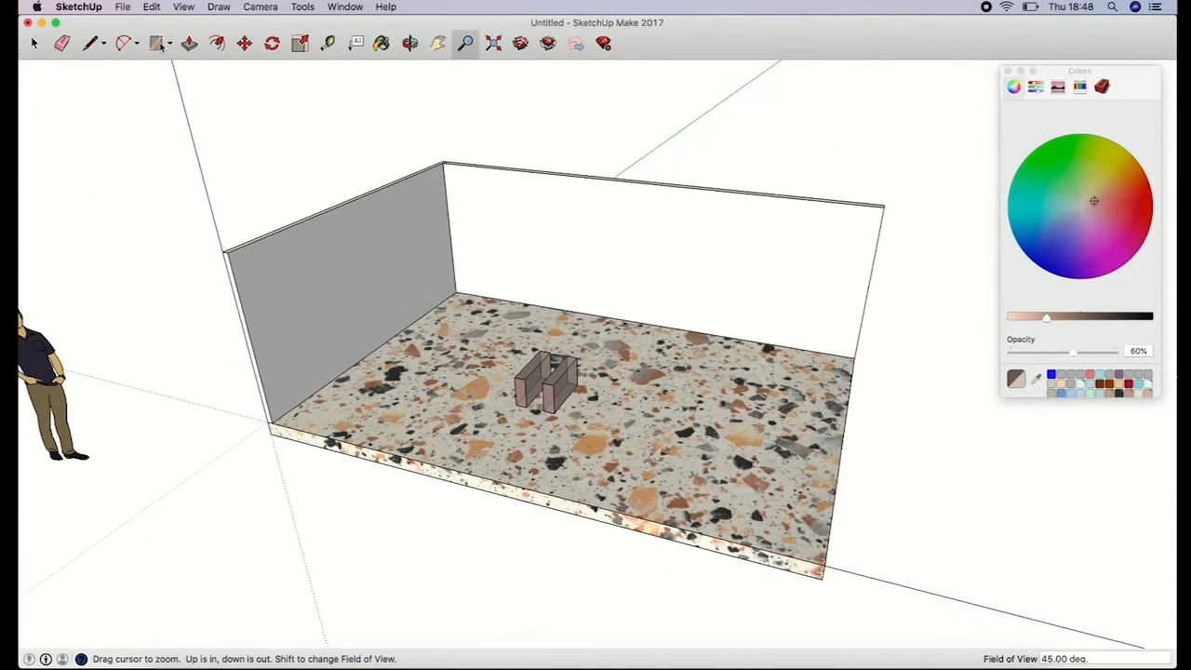
pyautogui.click(90, 42)
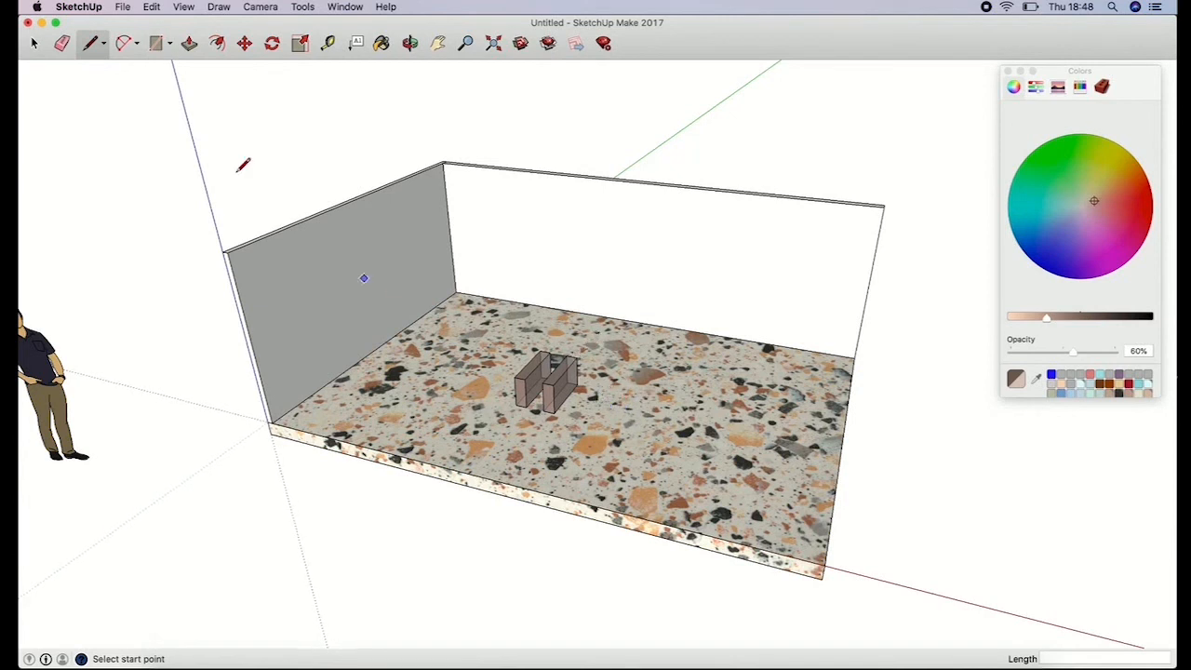
pyautogui.click(578, 357)
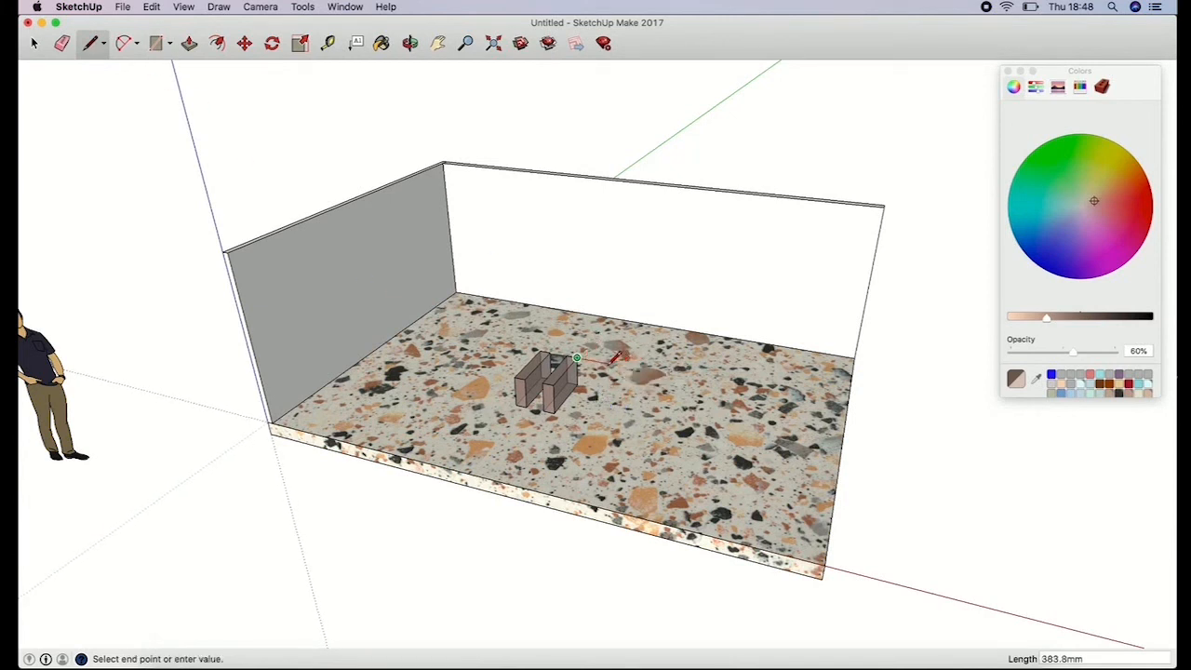
pyautogui.click(610, 363)
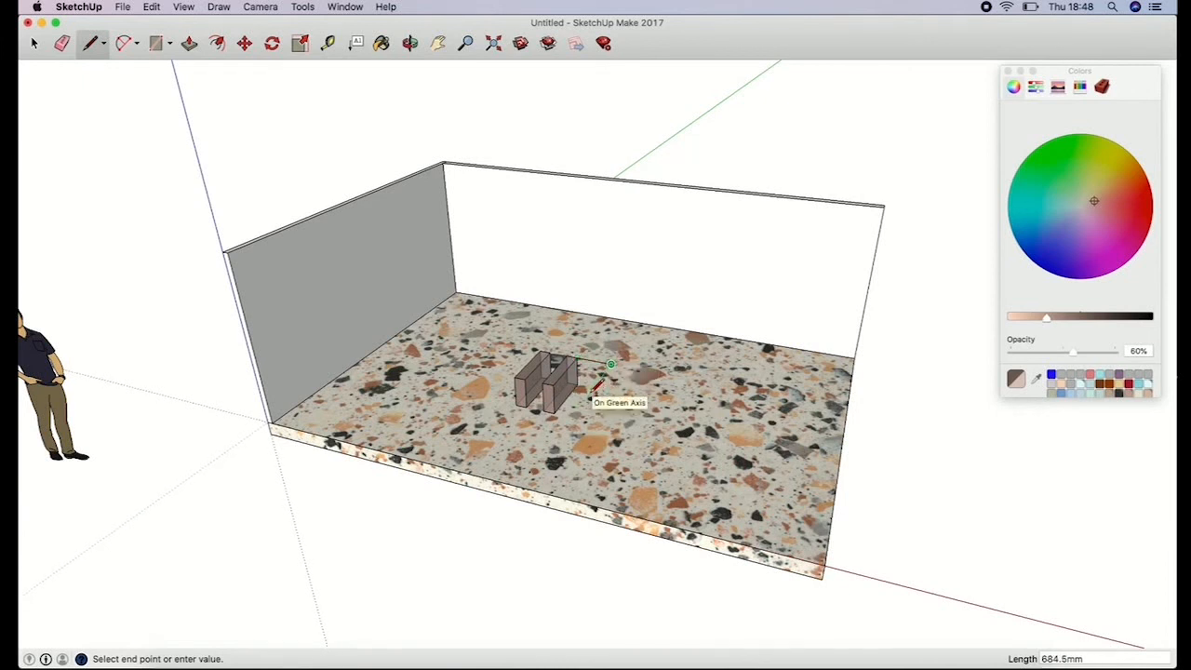
pyautogui.press('Escape')
pyautogui.click(552, 386)
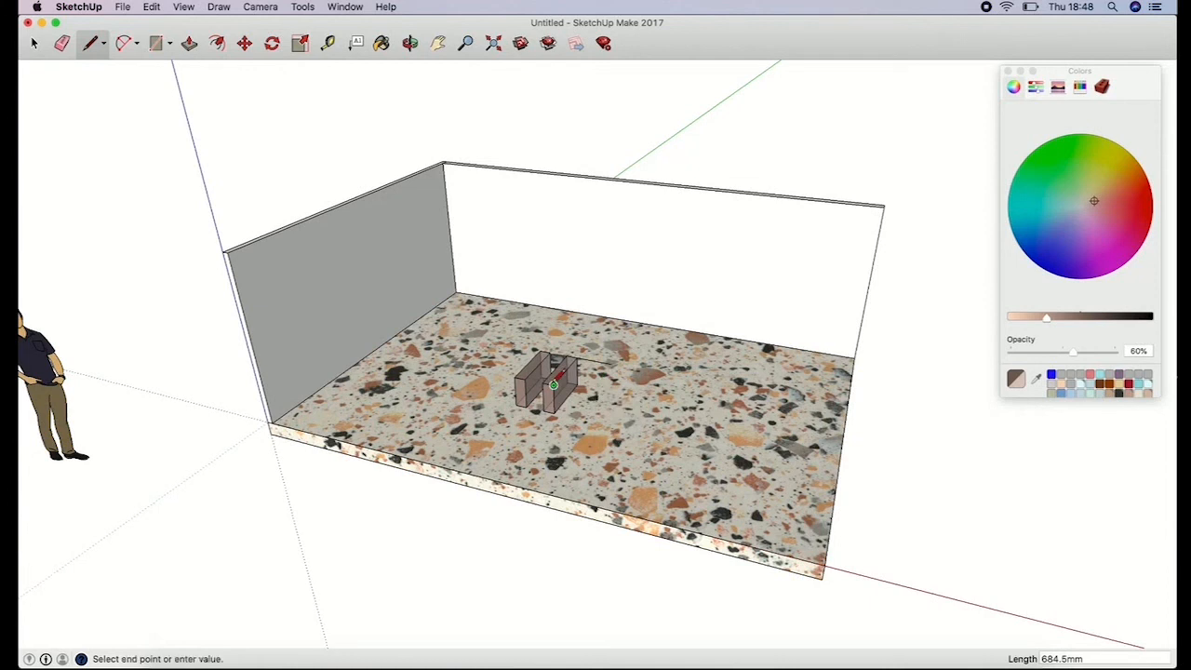
pyautogui.click(610, 364)
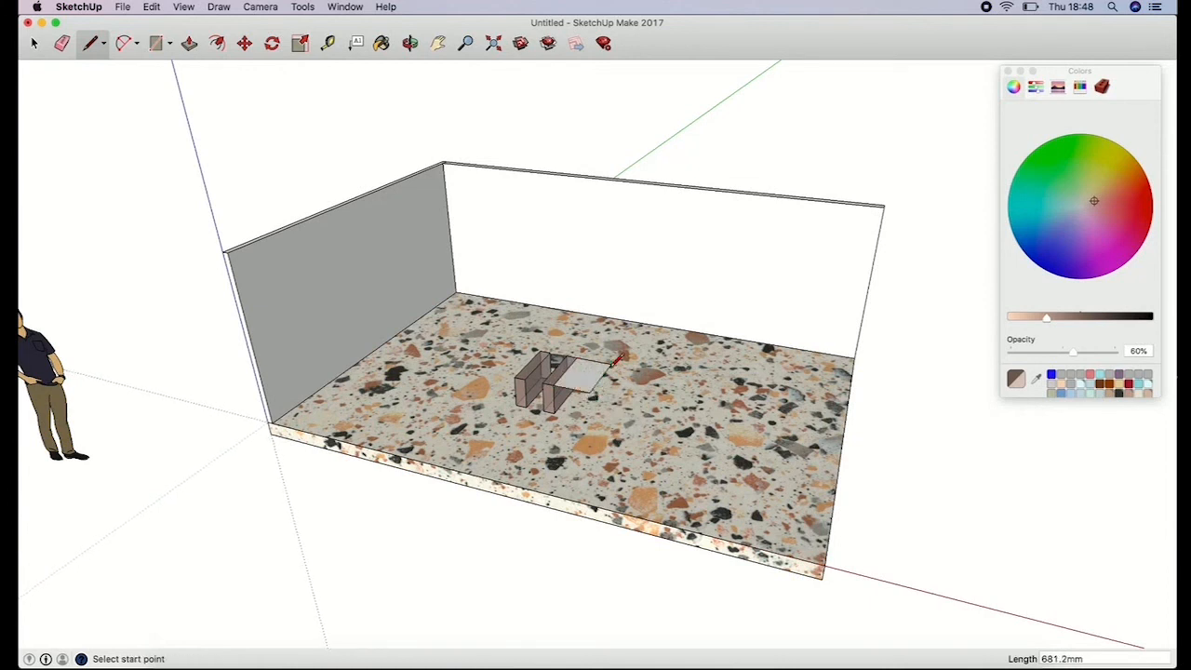
# Step: Copy the new horizontal face and paste the duplicate in front of the slab
pyautogui.click(33, 44)
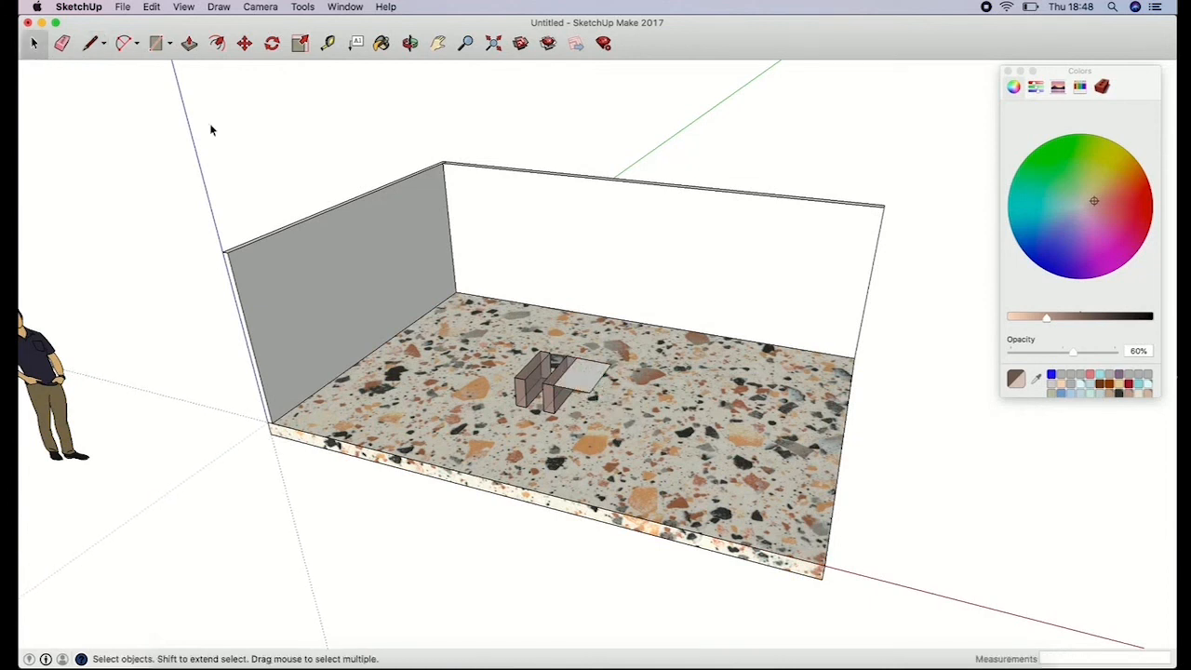
pyautogui.click(573, 385)
pyautogui.press('super+c')
pyautogui.press('super+v')
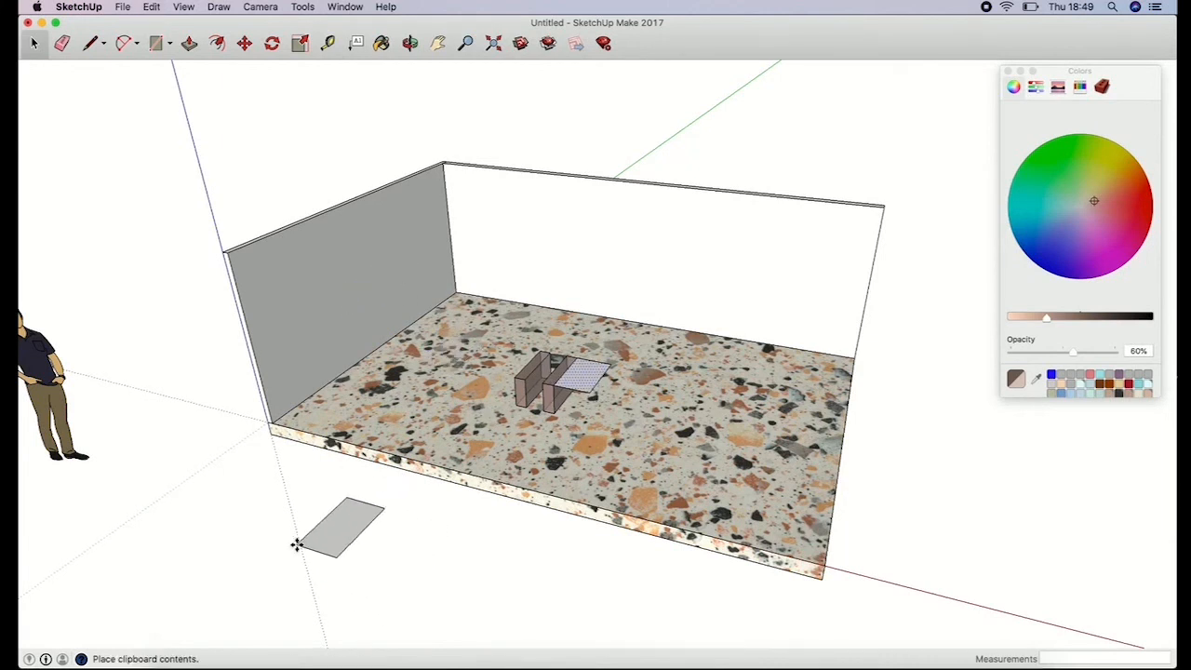
pyautogui.click(296, 545)
# Step: Move the pasted face by its corner to the outer top corner of the other block, extending away from it
pyautogui.press('m')
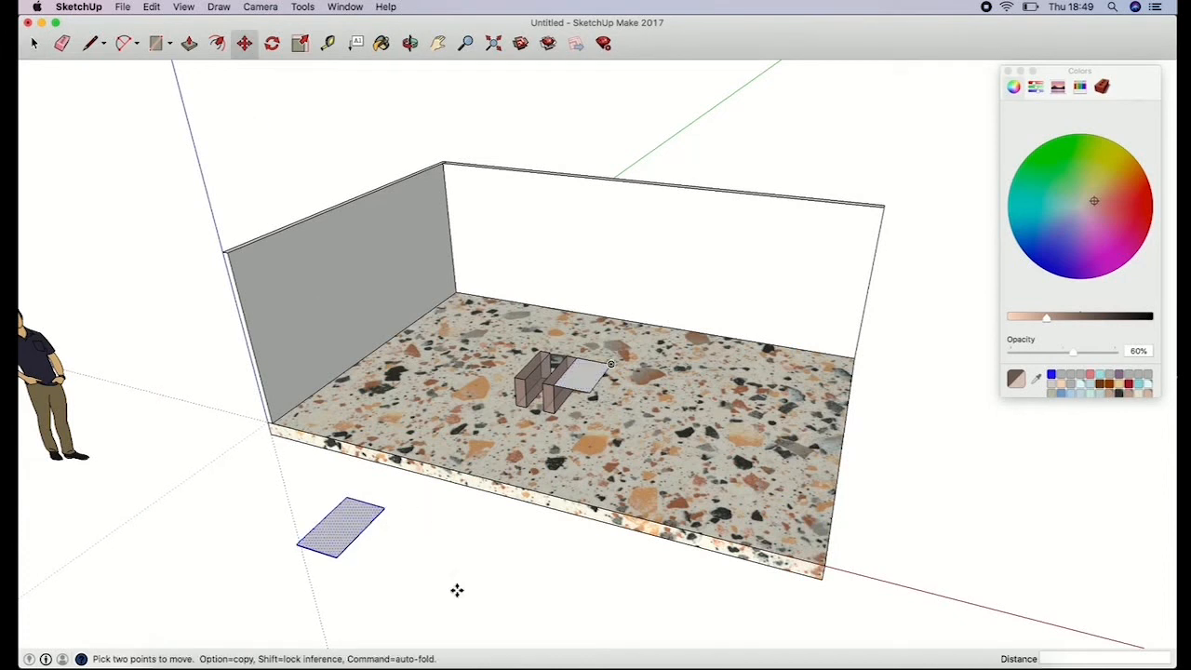
pyautogui.click(384, 510)
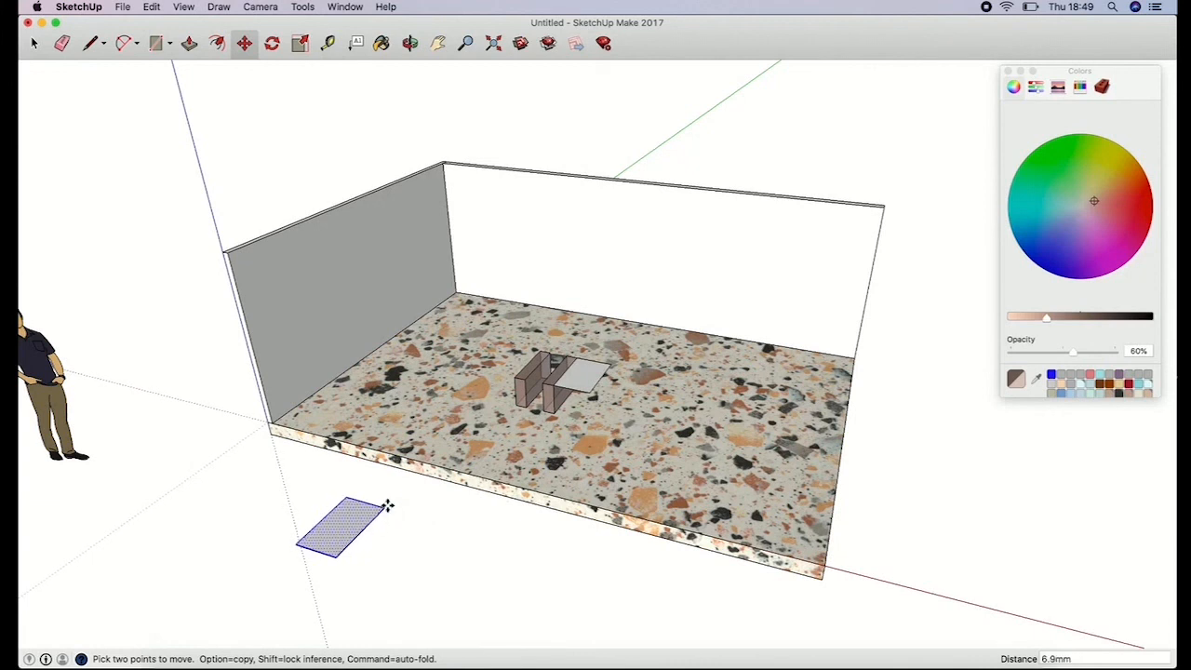
pyautogui.click(538, 352)
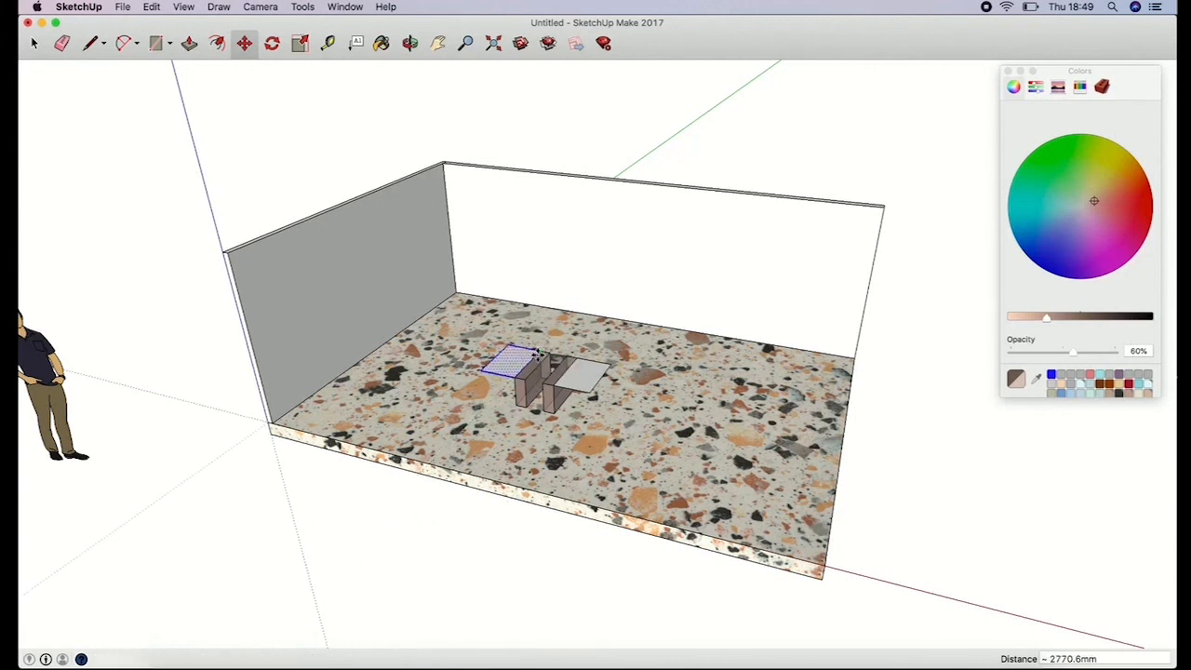
# Step: Draw two lines across the gap between the blocks' tops to fill it with a connecting face
pyautogui.press('l')
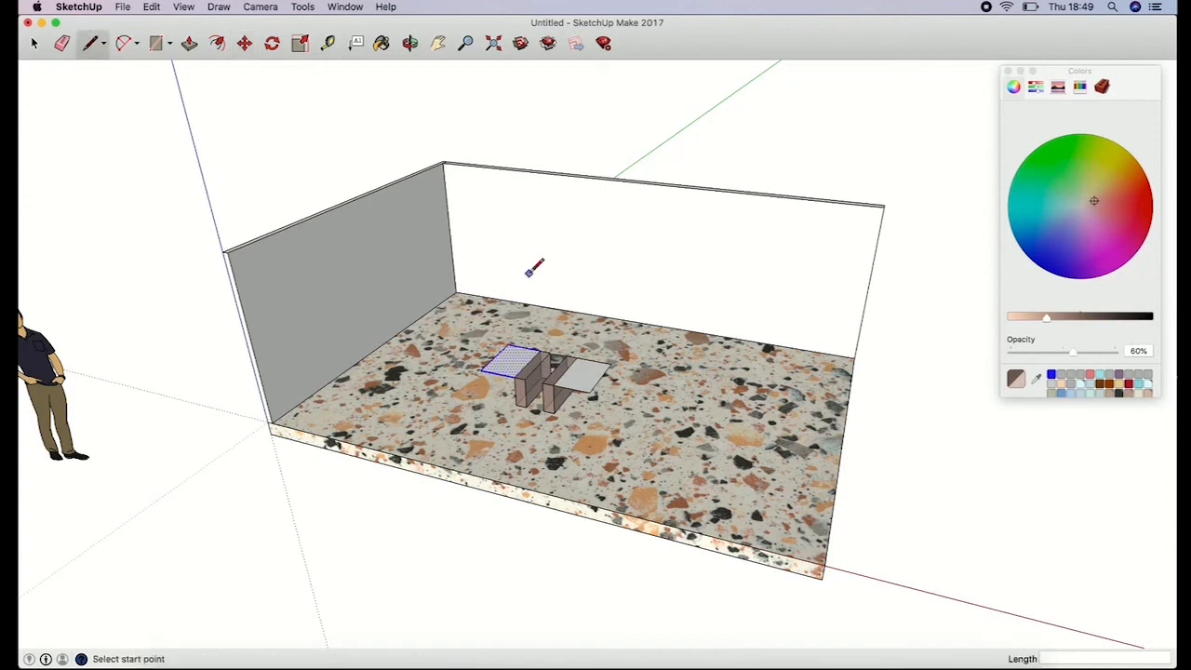
pyautogui.click(579, 353)
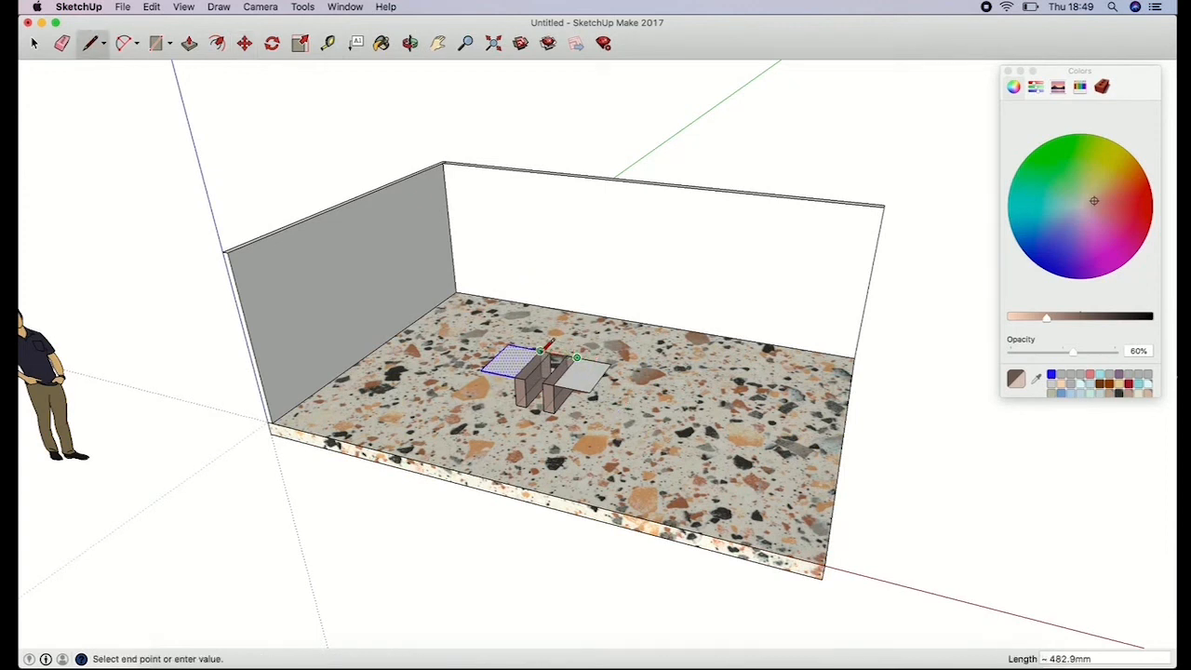
pyautogui.click(541, 352)
pyautogui.click(571, 389)
pyautogui.click(514, 364)
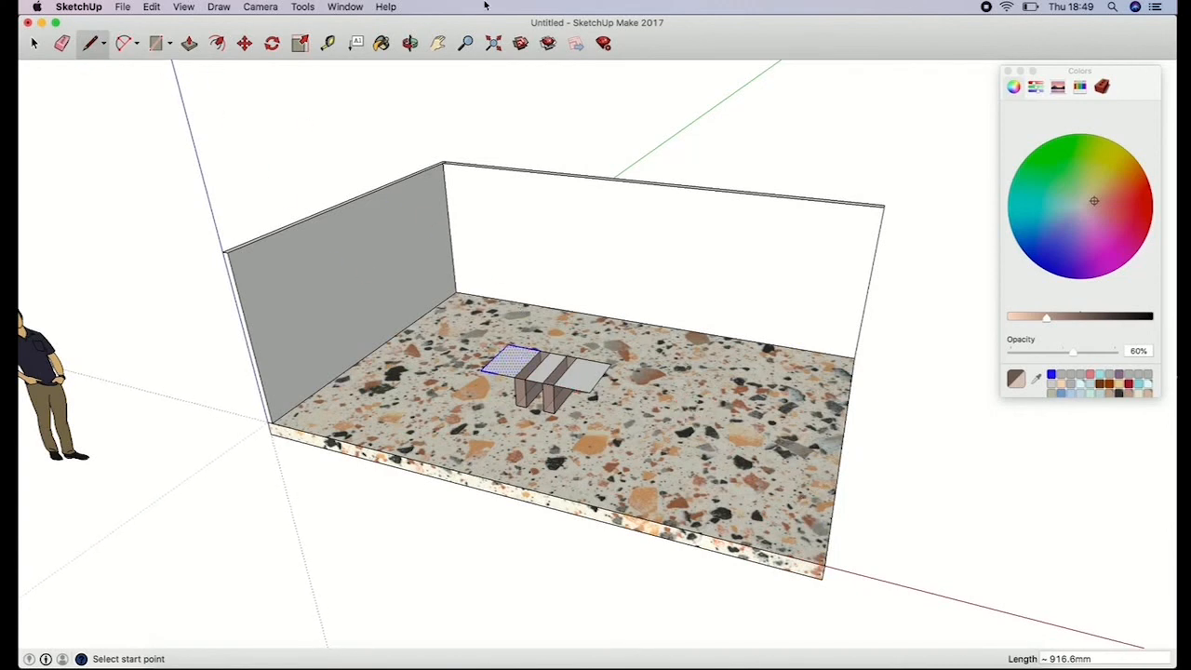
# Step: Draw 3 cm vertical lines up from the two rear outer corners of the tabletop and join them into a narrow upright strip face
pyautogui.click(465, 43)
pyautogui.moveTo(539, 414); pyautogui.dragTo(566, 290)
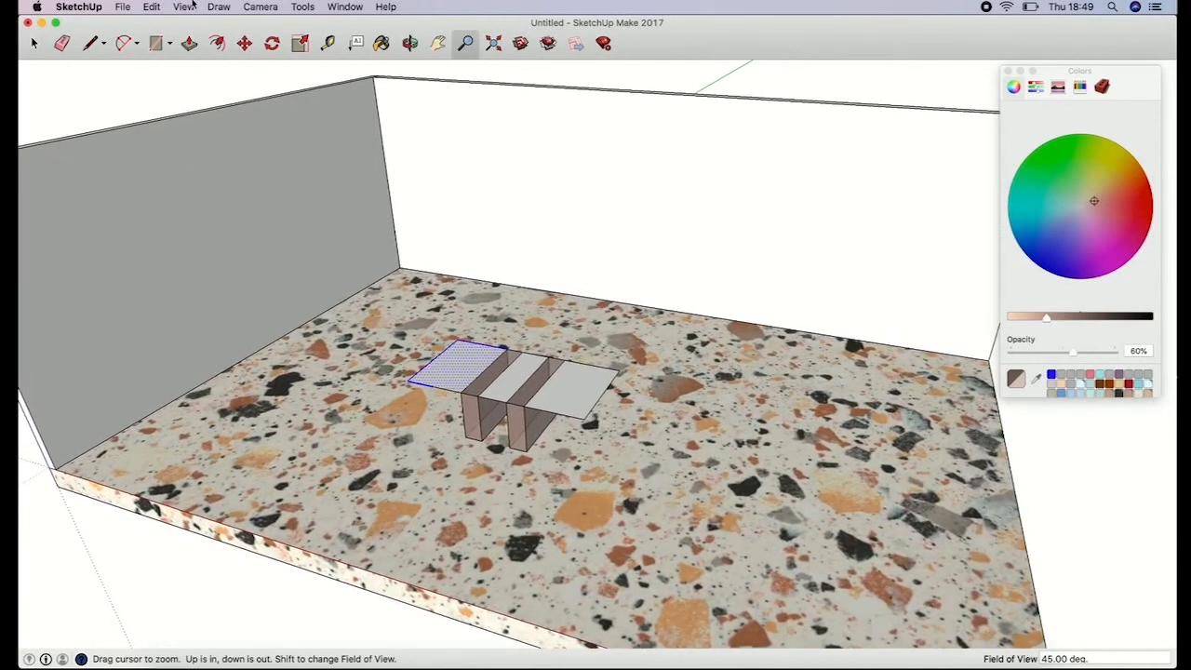
pyautogui.click(92, 43)
pyautogui.click(458, 340)
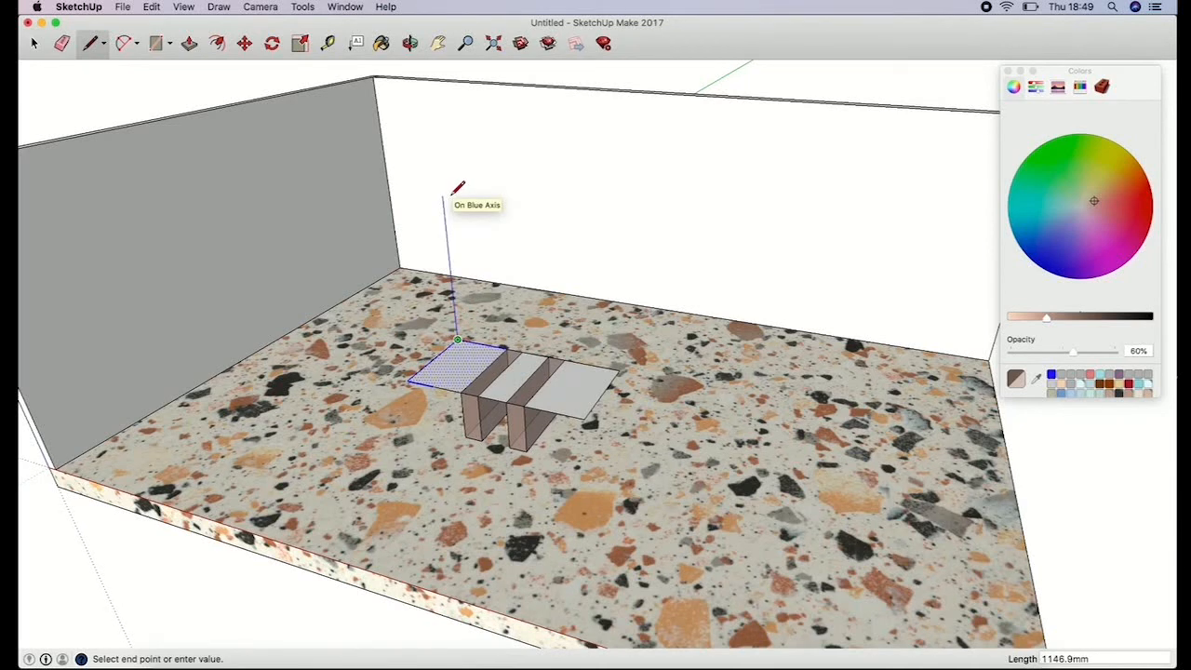
pyautogui.write('338')
pyautogui.press('Return')
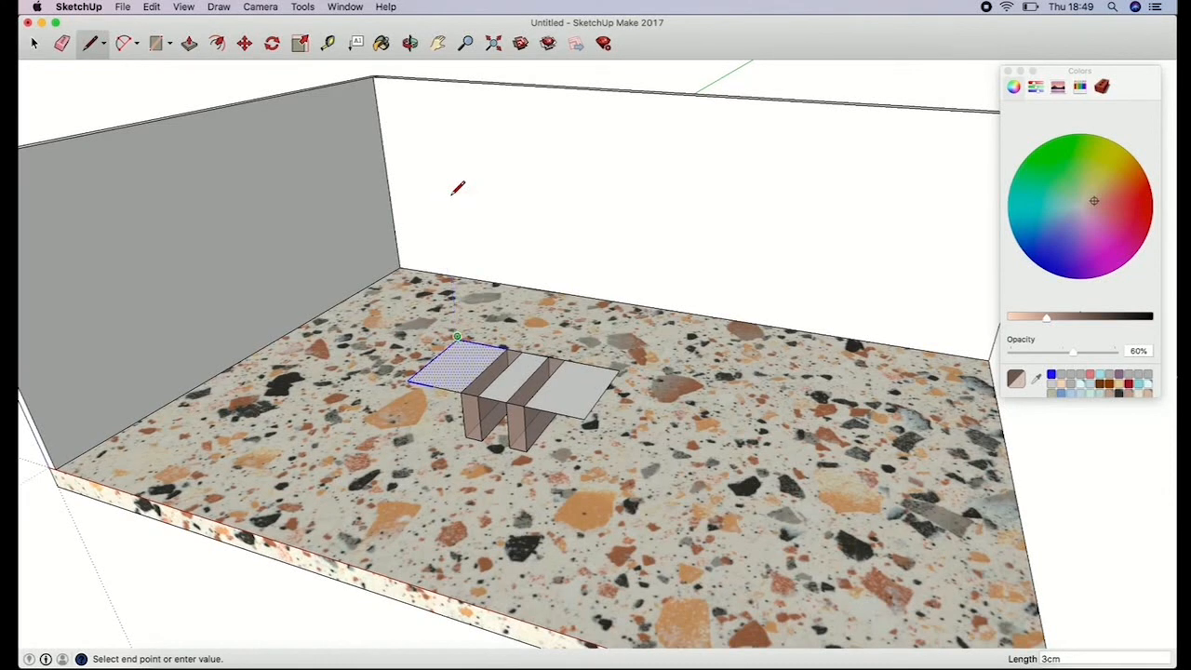
pyautogui.press('Escape')
pyautogui.click(619, 369)
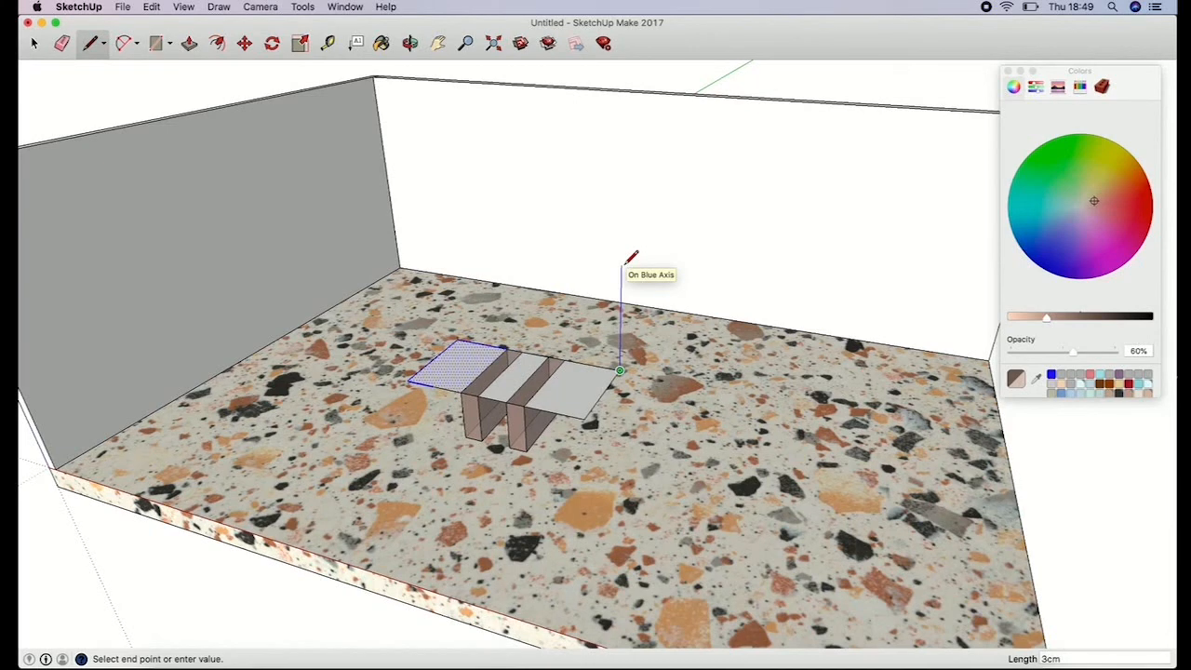
pyautogui.press('Escape')
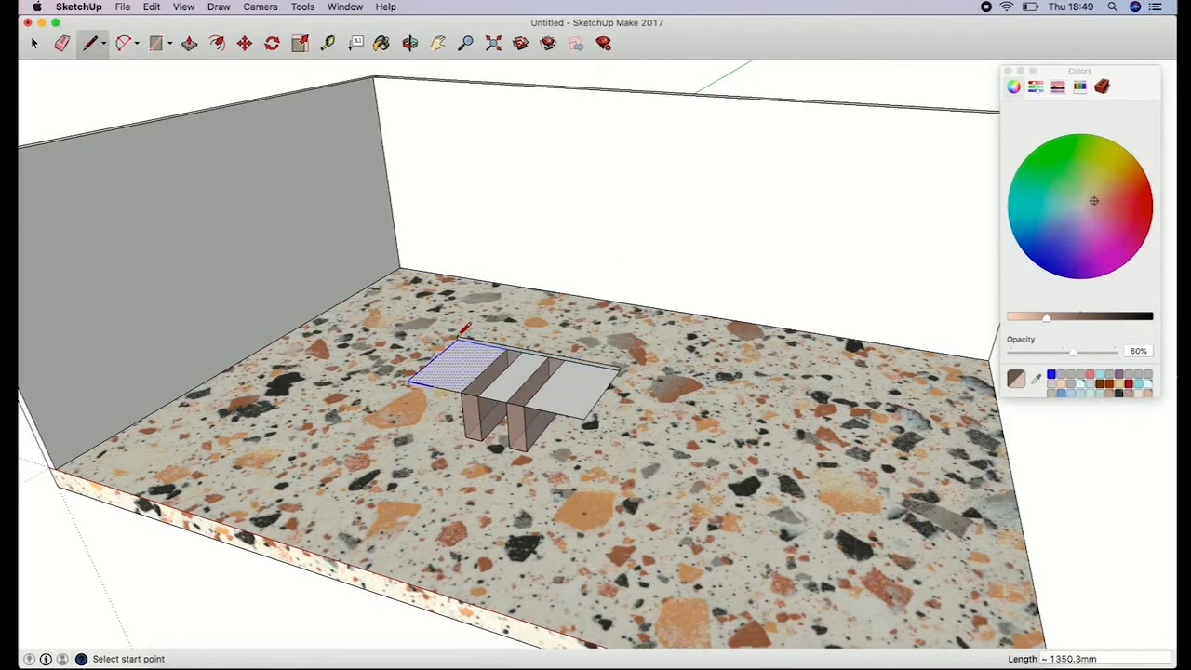
# Step: Push/Pull the narrow strip face 681.2 mm across the blocks to the tabletop's front edge, forming a solid slab
pyautogui.click(465, 43)
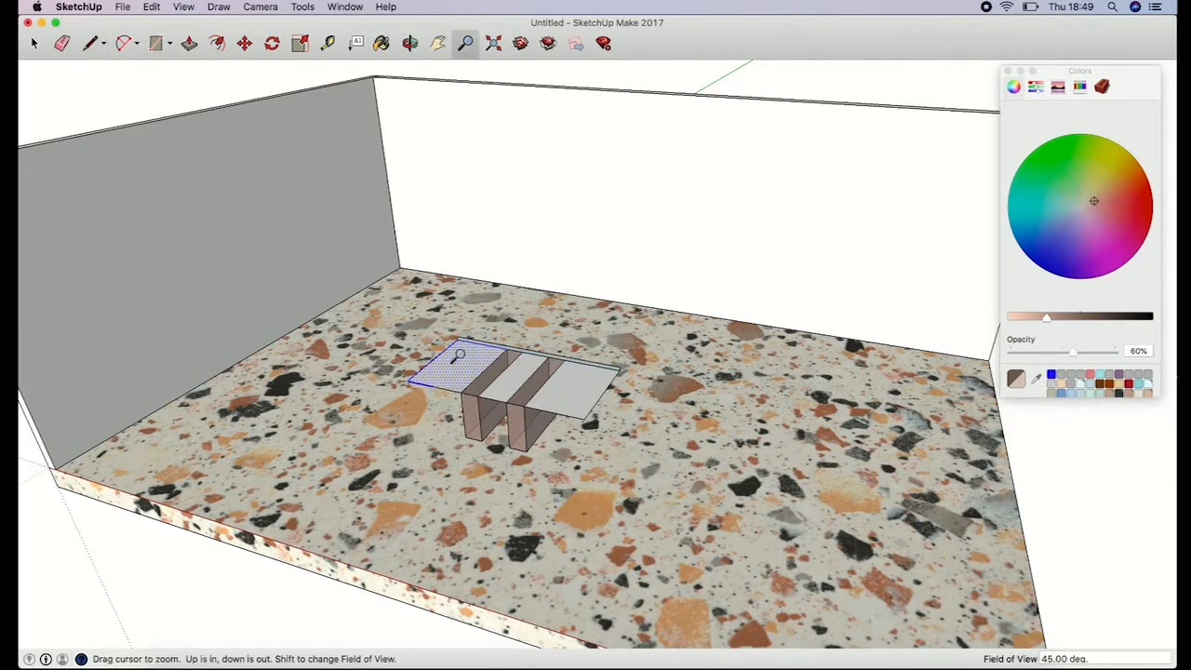
pyautogui.moveTo(458, 355); pyautogui.dragTo(470, 268)
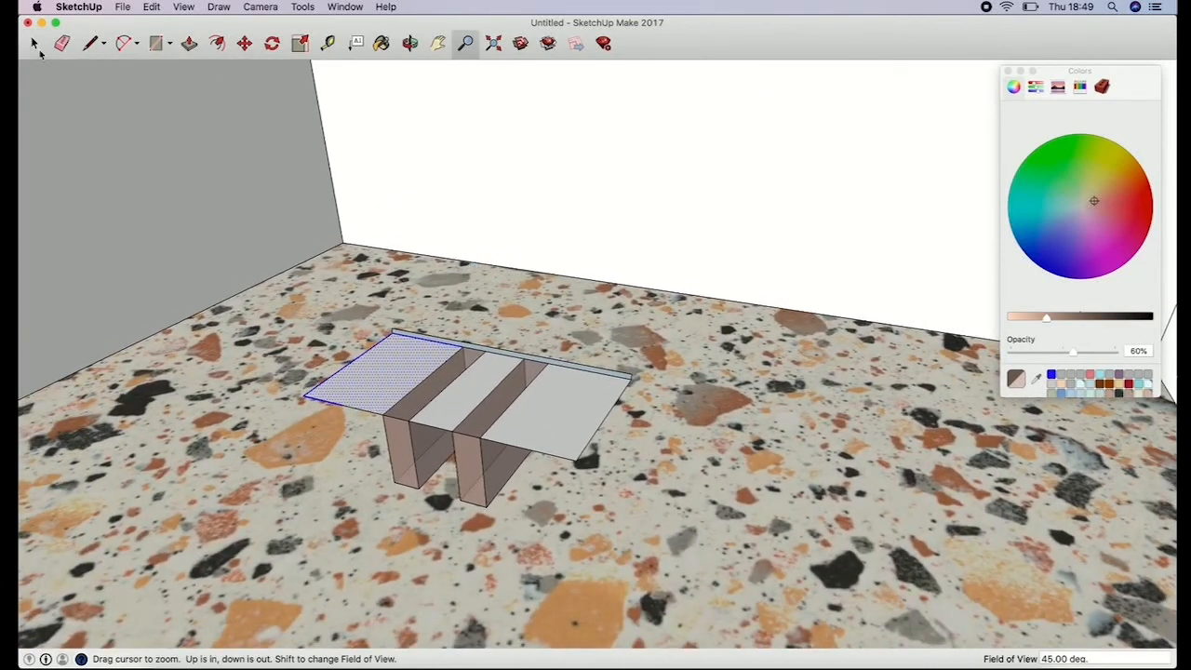
pyautogui.click(34, 44)
pyautogui.click(451, 239)
pyautogui.click(425, 339)
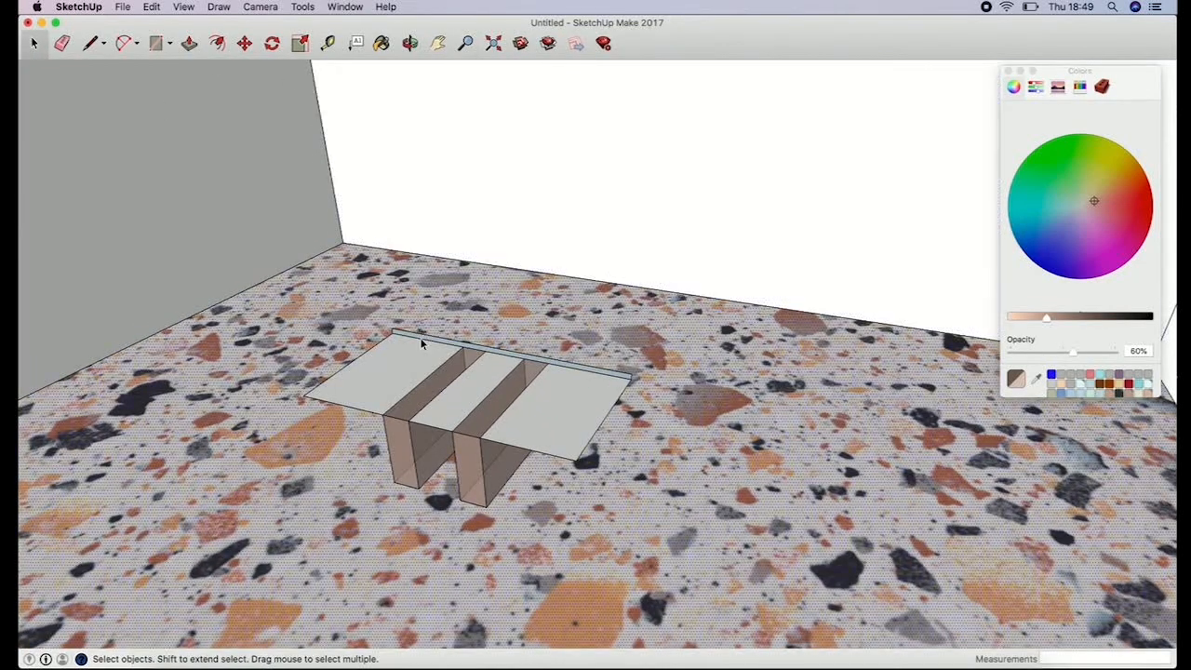
pyautogui.click(440, 336)
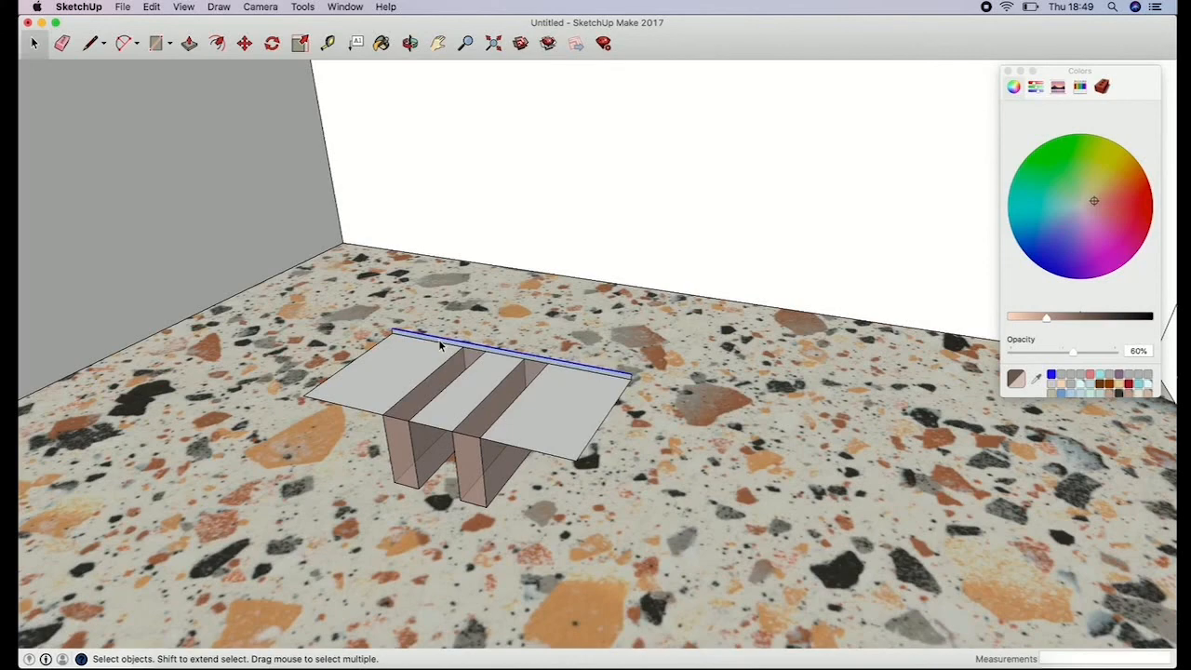
pyautogui.click(430, 343)
pyautogui.click(470, 43)
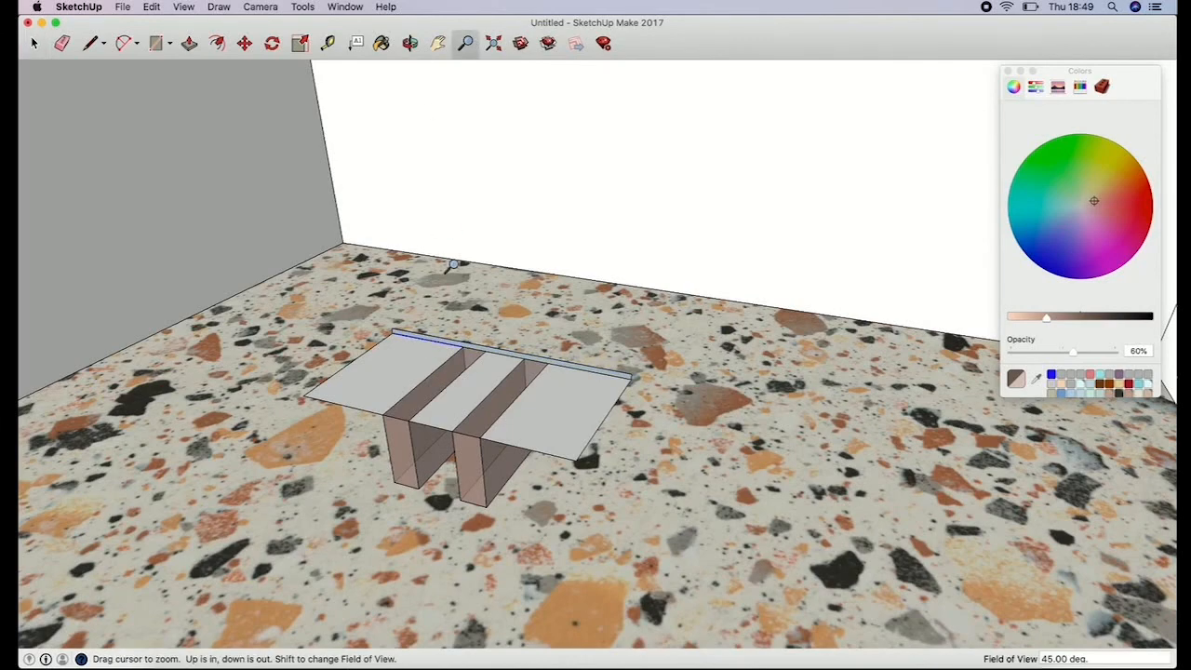
pyautogui.moveTo(452, 267); pyautogui.dragTo(470, 202)
pyautogui.click(34, 44)
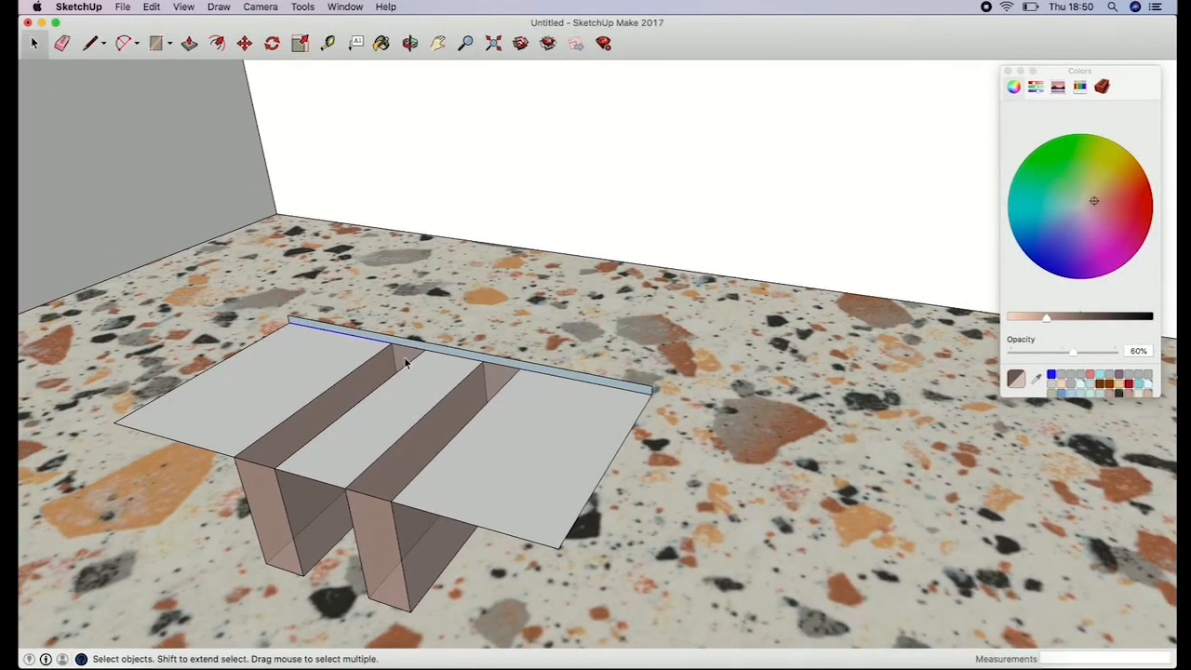
pyautogui.click(418, 346)
pyautogui.click(189, 53)
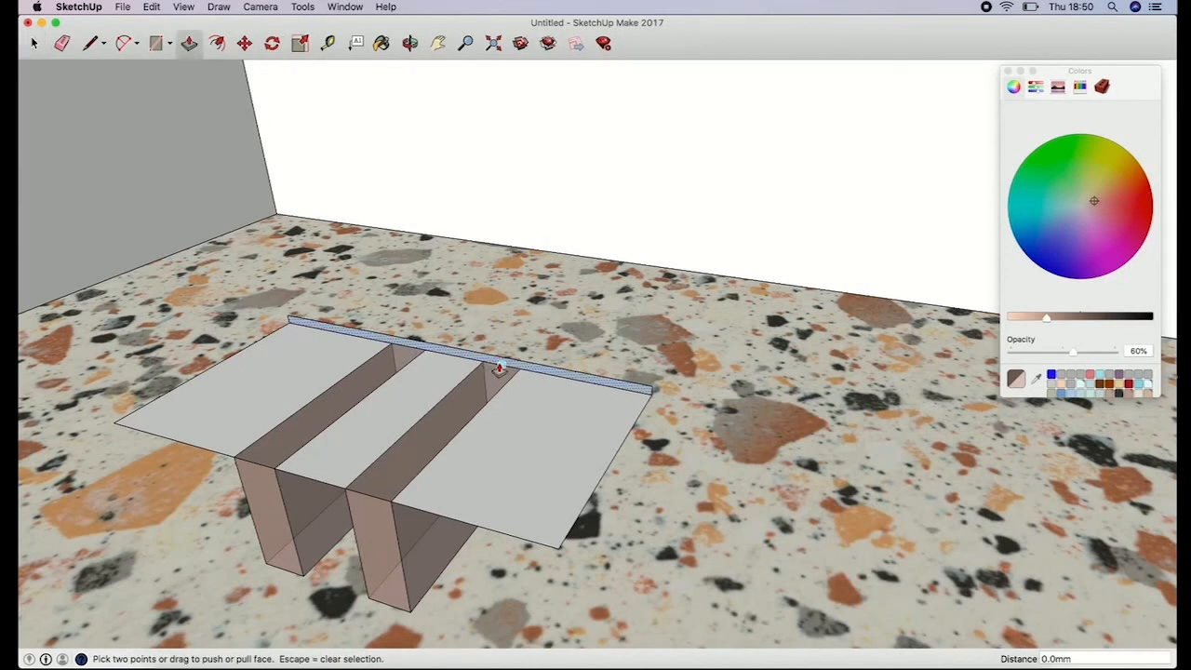
pyautogui.moveTo(651, 390); pyautogui.dragTo(561, 551)
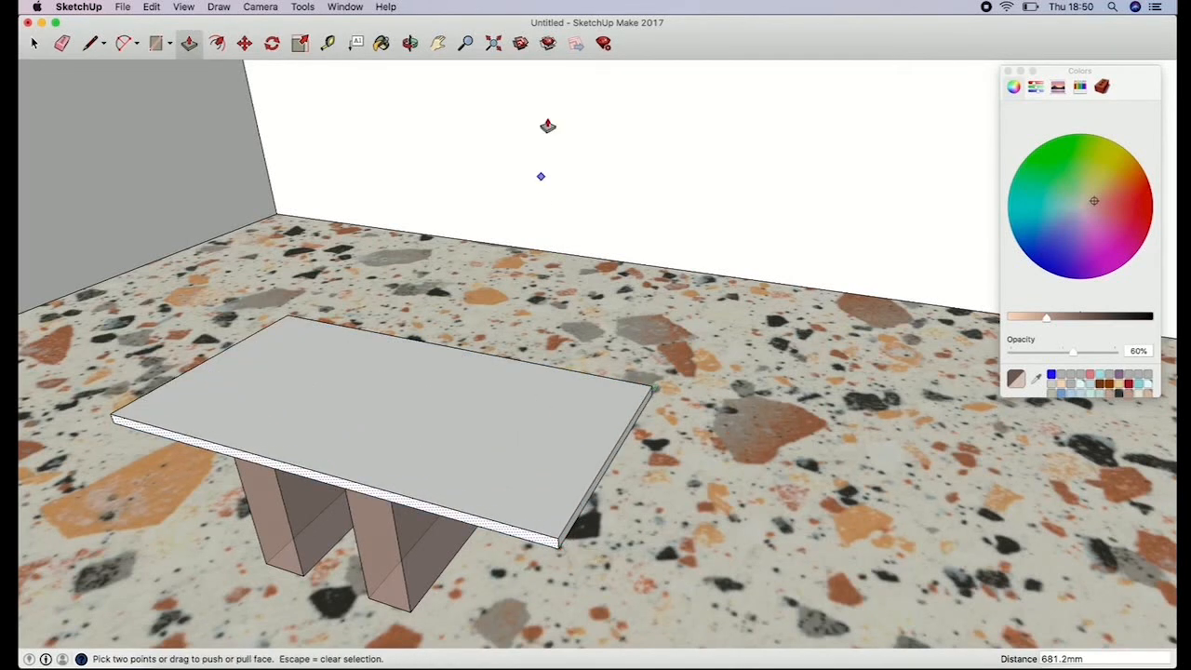
# Step: Choose a pale blue paint colour and set its opacity to 59% for painting the table
pyautogui.click(466, 45)
pyautogui.moveTo(503, 348); pyautogui.dragTo(400, 512)
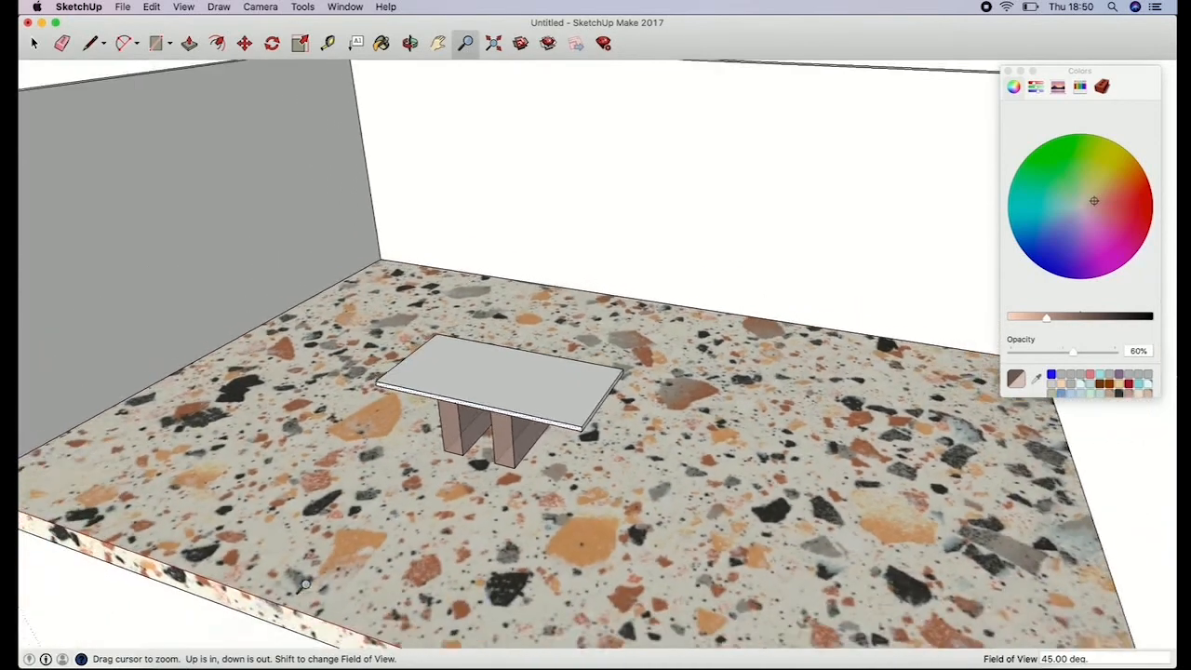
pyautogui.moveTo(438, 255); pyautogui.dragTo(384, 329)
pyautogui.click(409, 43)
pyautogui.moveTo(470, 262); pyautogui.dragTo(464, 250)
pyautogui.click(1080, 390)
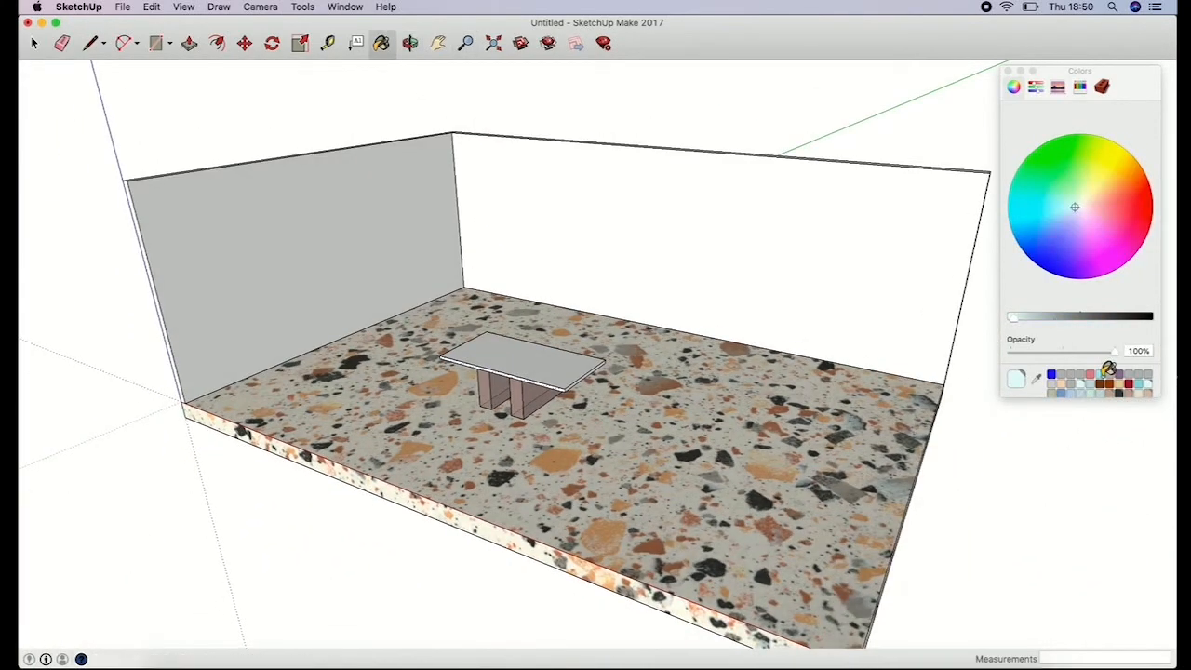
pyautogui.moveTo(1074, 357); pyautogui.dragTo(1071, 357)
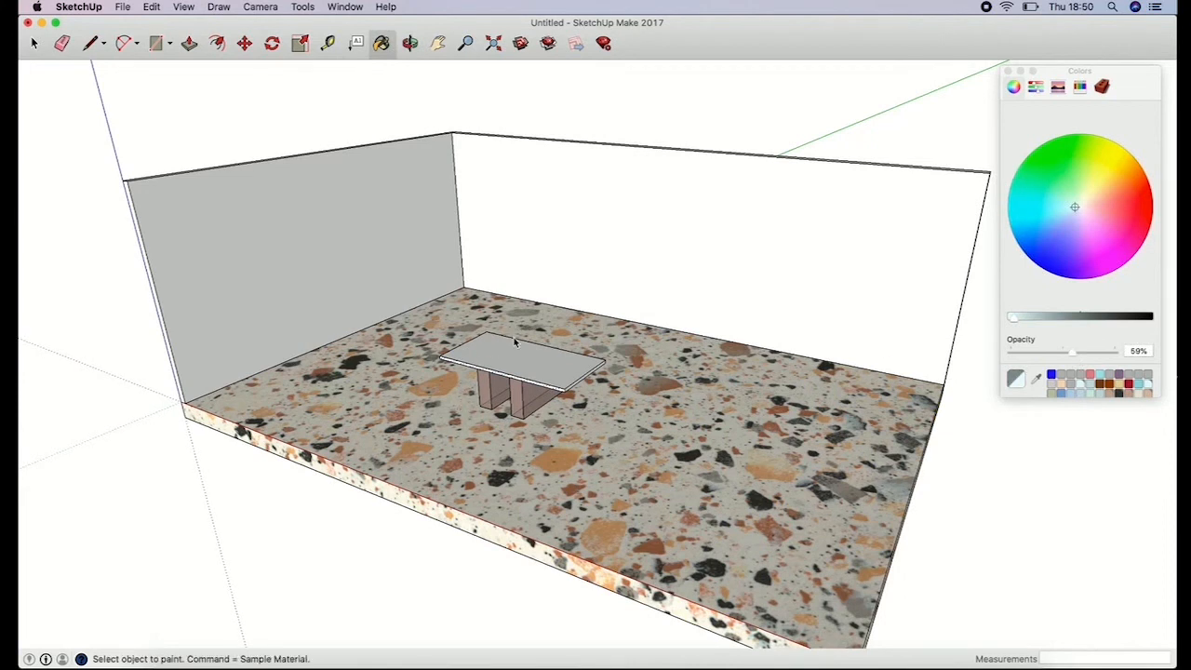
# Step: Paint the tabletop's upper face and visible side edges with the translucent pale blue colour at 59% opacity
pyautogui.click(515, 366)
pyautogui.click(558, 390)
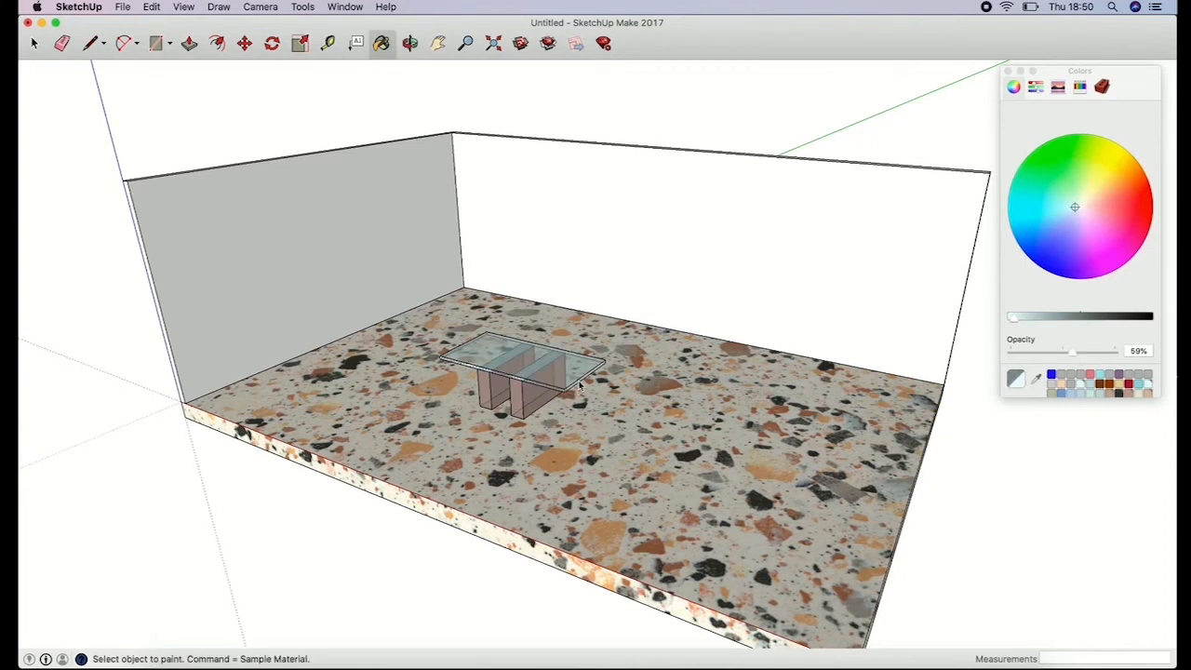
pyautogui.scroll(-3, 579, 386)
pyautogui.moveTo(579, 386); pyautogui.dragTo(246, 498, button='middle')
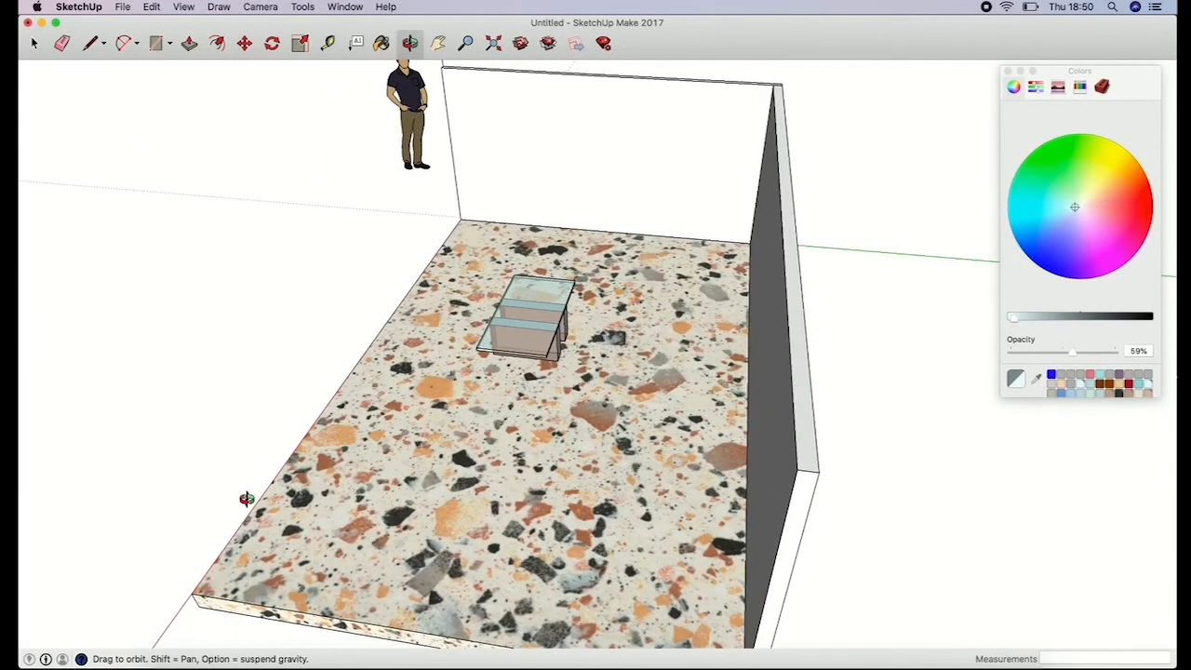
pyautogui.moveTo(518, 381); pyautogui.dragTo(429, 109)
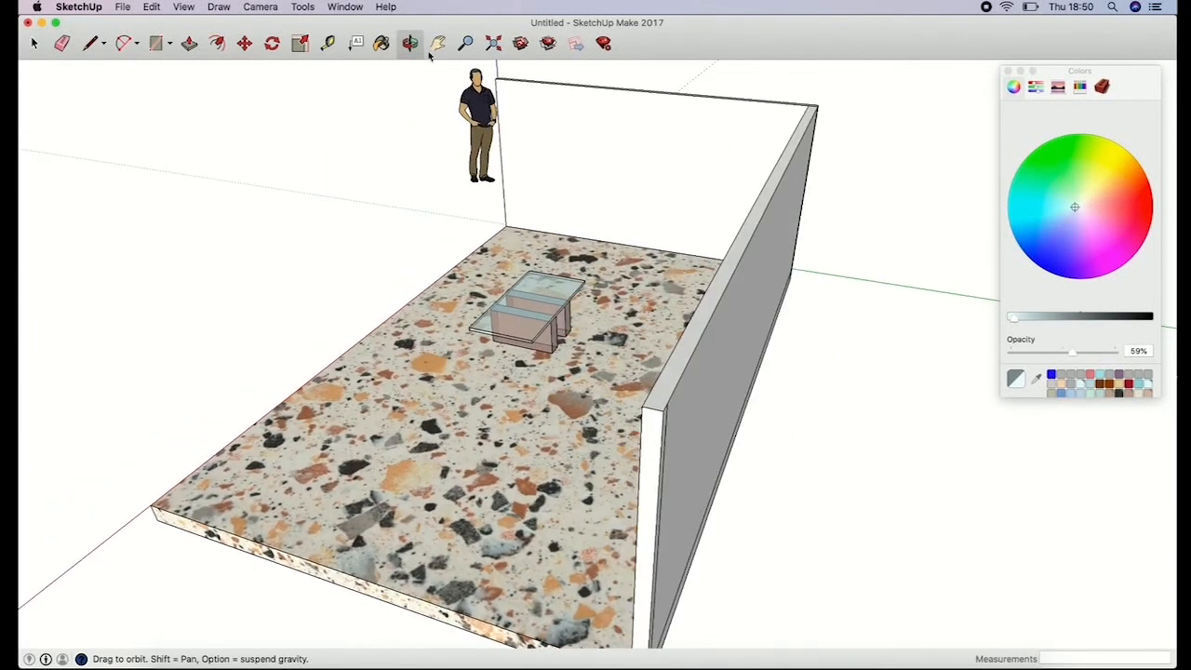
pyautogui.click(465, 43)
pyautogui.scroll(5, 513, 154)
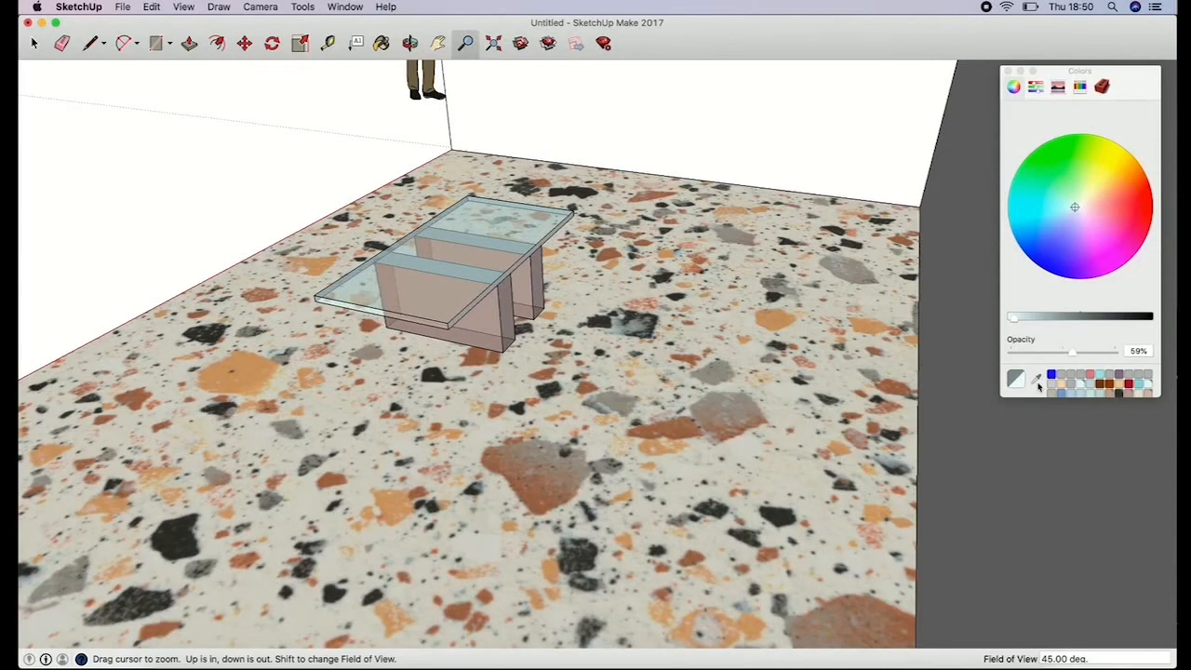
pyautogui.press('b')
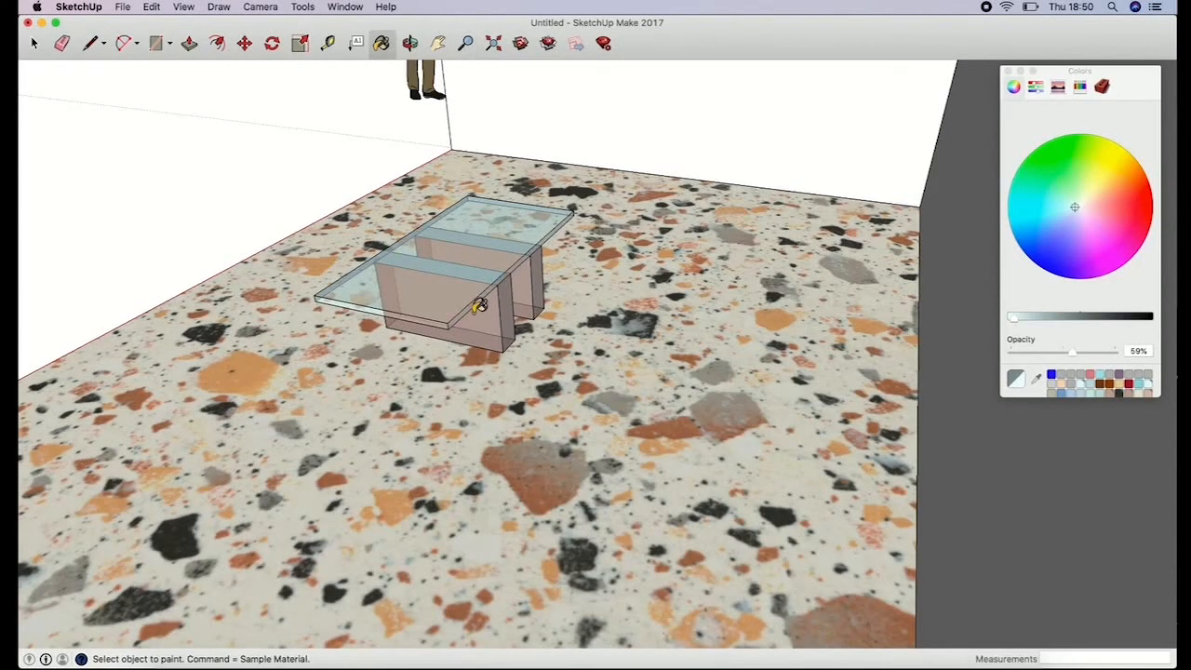
# Step: Paint the table slab's remaining white end edge with the same translucent pale blue colour
pyautogui.click(410, 43)
pyautogui.moveTo(483, 344); pyautogui.dragTo(877, 302)
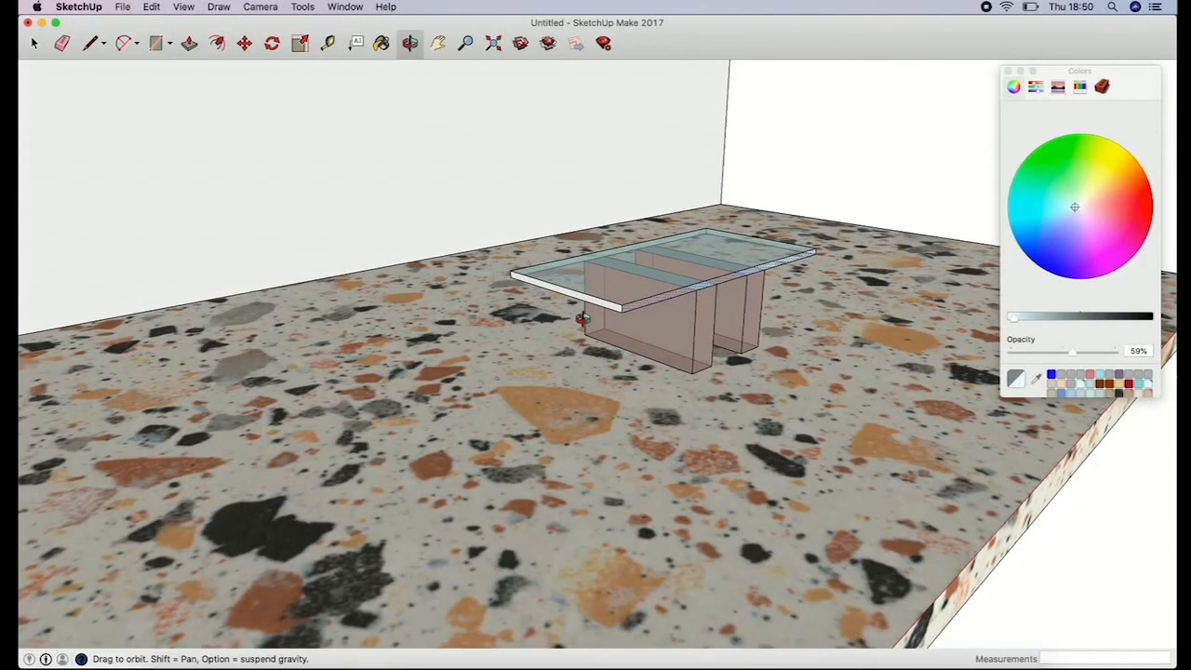
pyautogui.press('b')
pyautogui.click(409, 42)
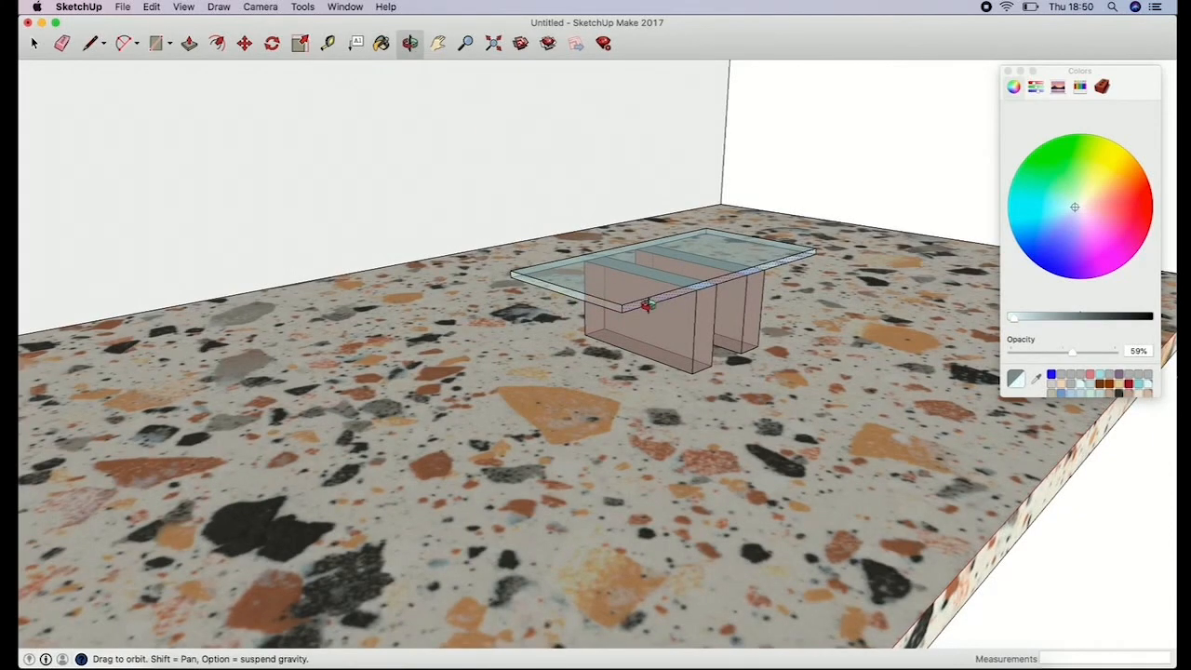
pyautogui.moveTo(410, 112); pyautogui.dragTo(181, 366)
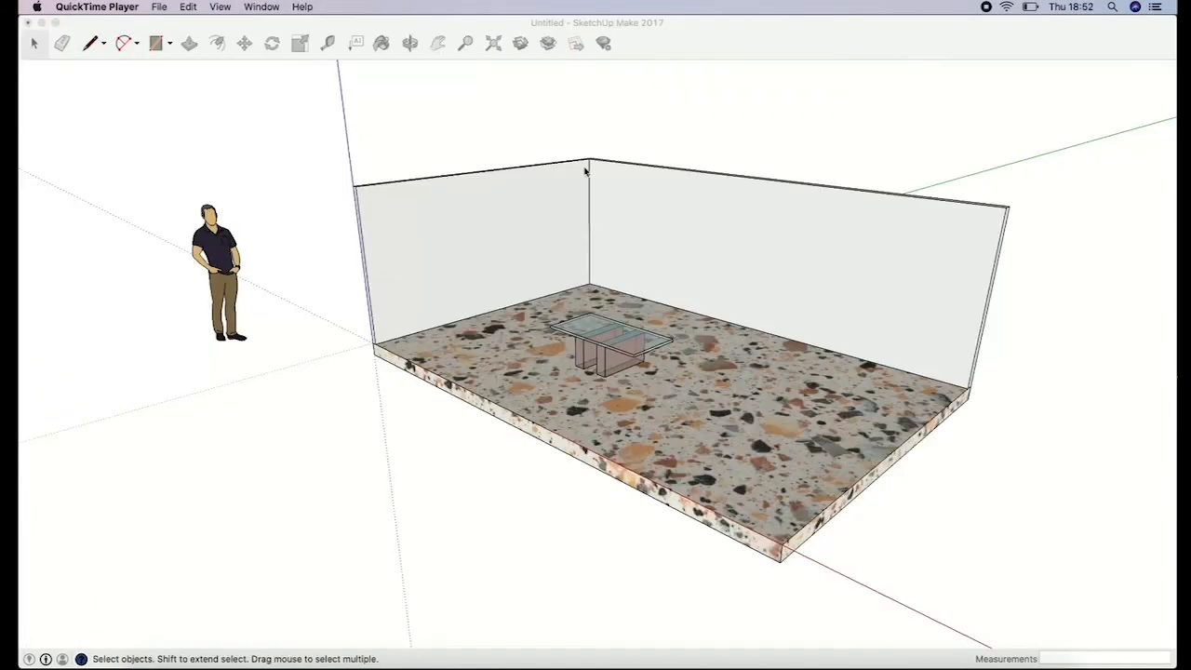
# Step: Close the colour picker and draw a circle of about 196 mm radius on the floor beside the table, near the long back wall
pyautogui.click(539, 116)
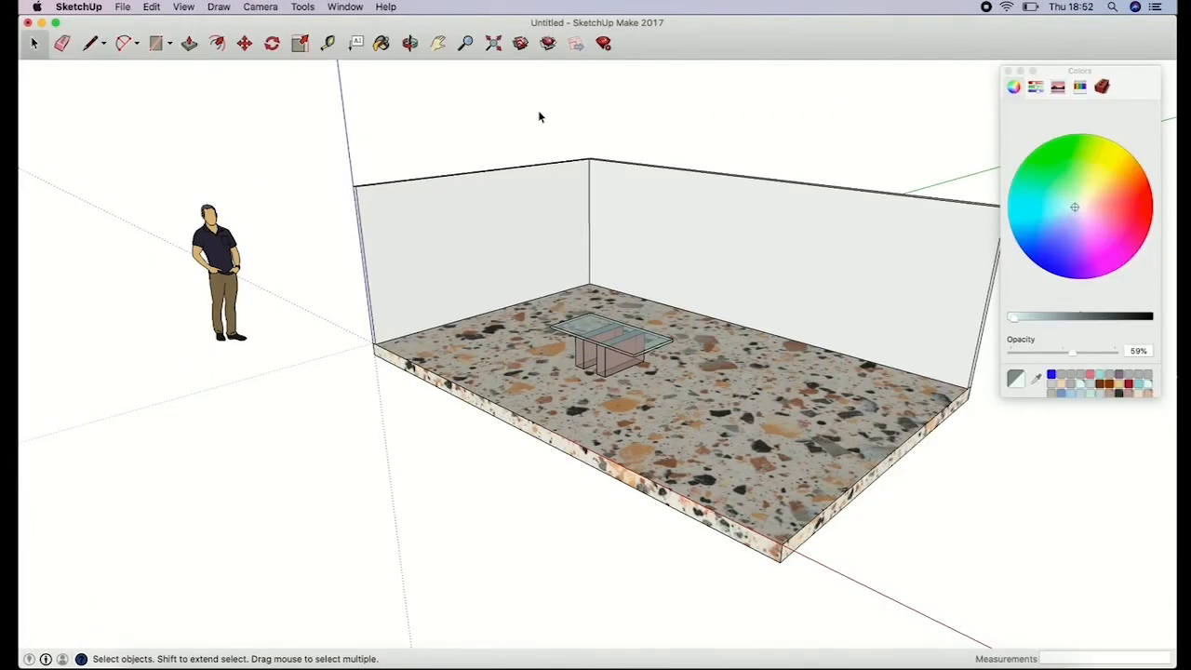
pyautogui.click(1007, 71)
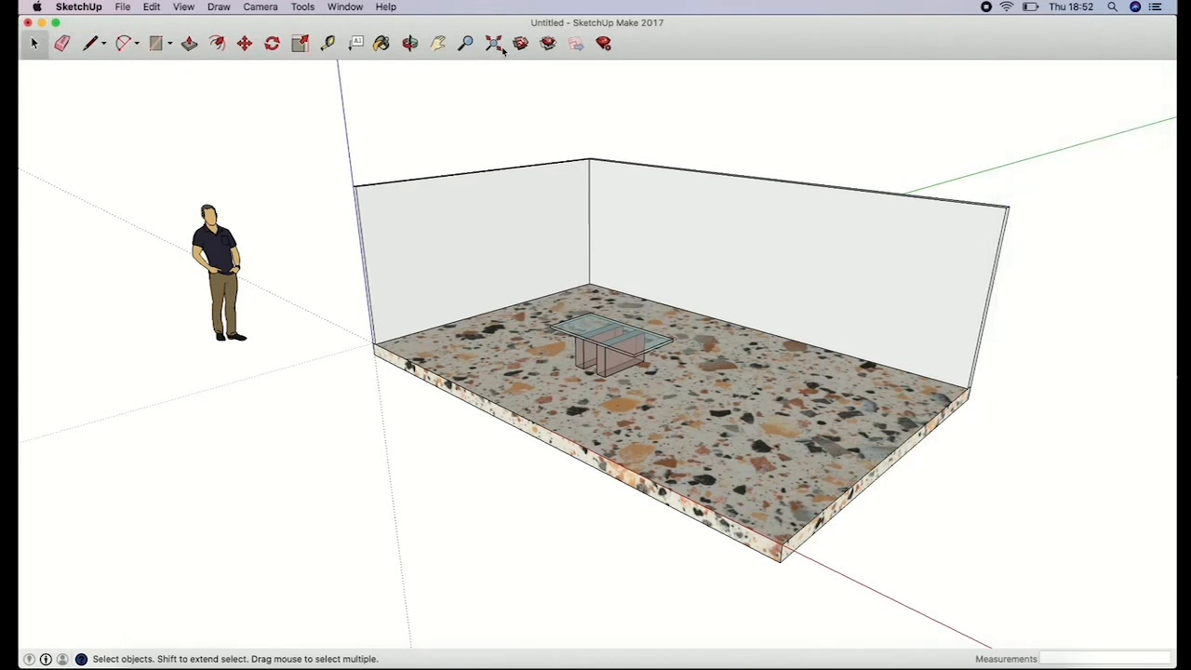
pyautogui.click(438, 43)
pyautogui.moveTo(713, 181); pyautogui.dragTo(648, 192)
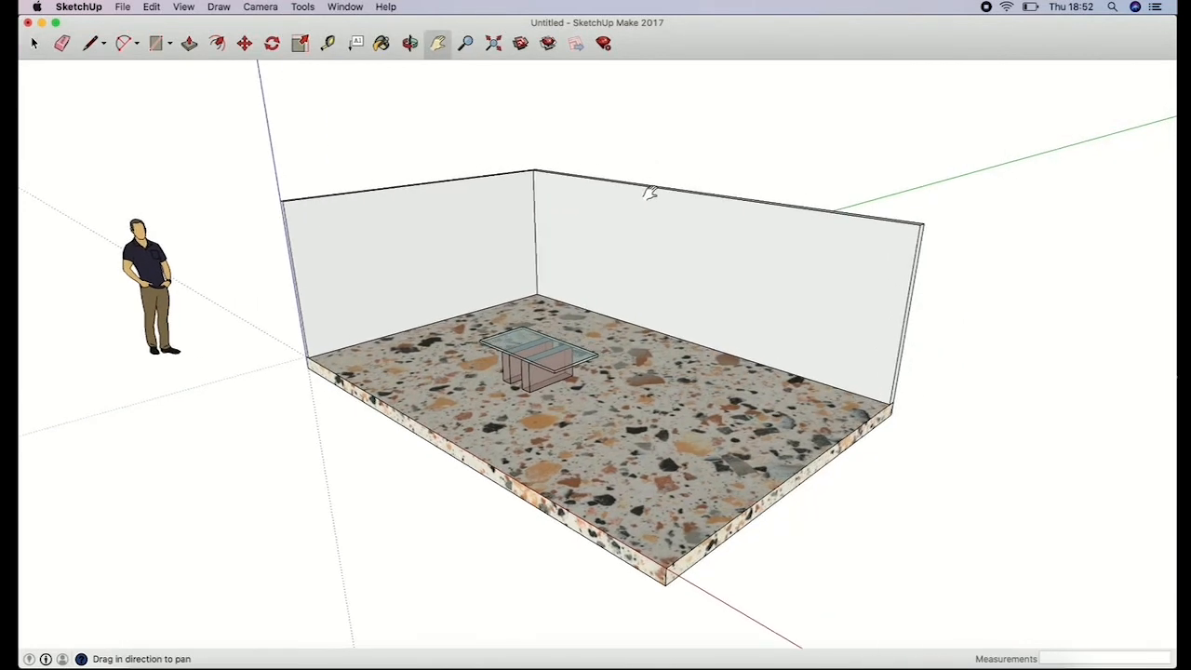
pyautogui.click(410, 44)
pyautogui.moveTo(470, 197); pyautogui.dragTo(512, 205)
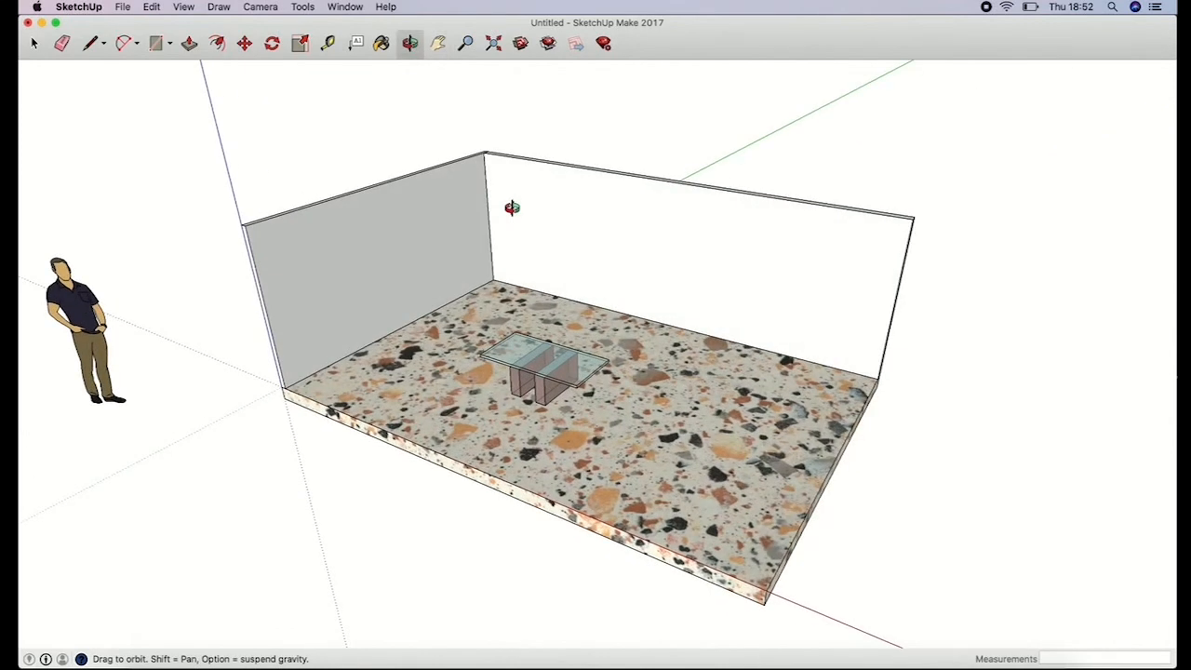
pyautogui.click(169, 48)
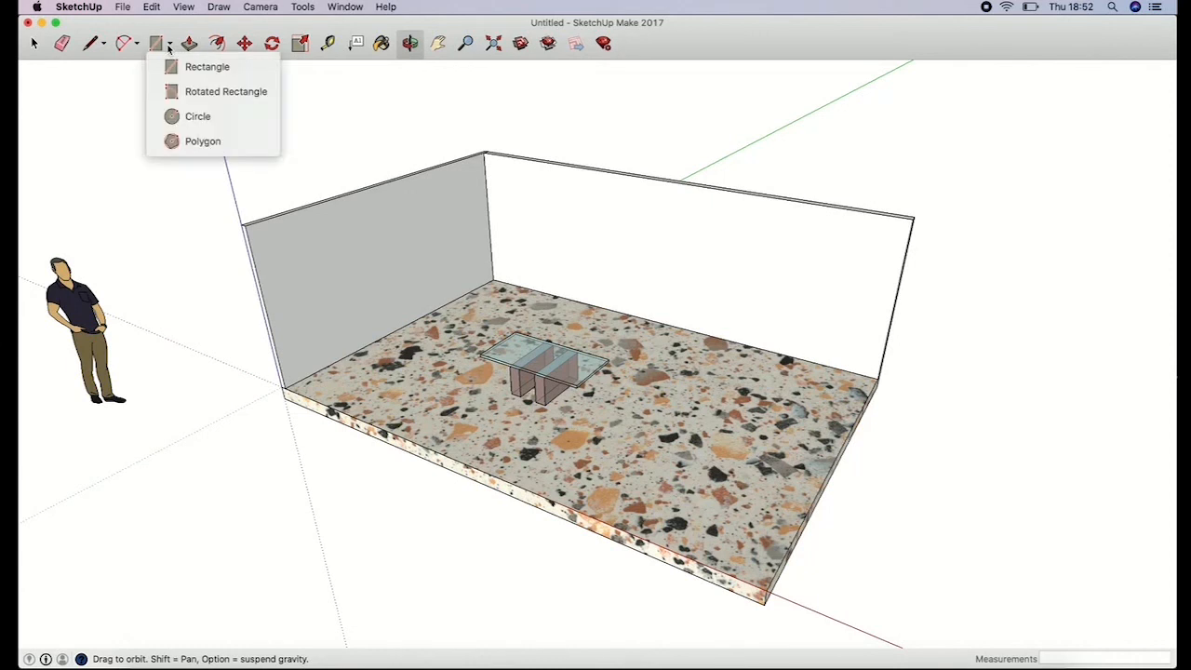
pyautogui.click(195, 116)
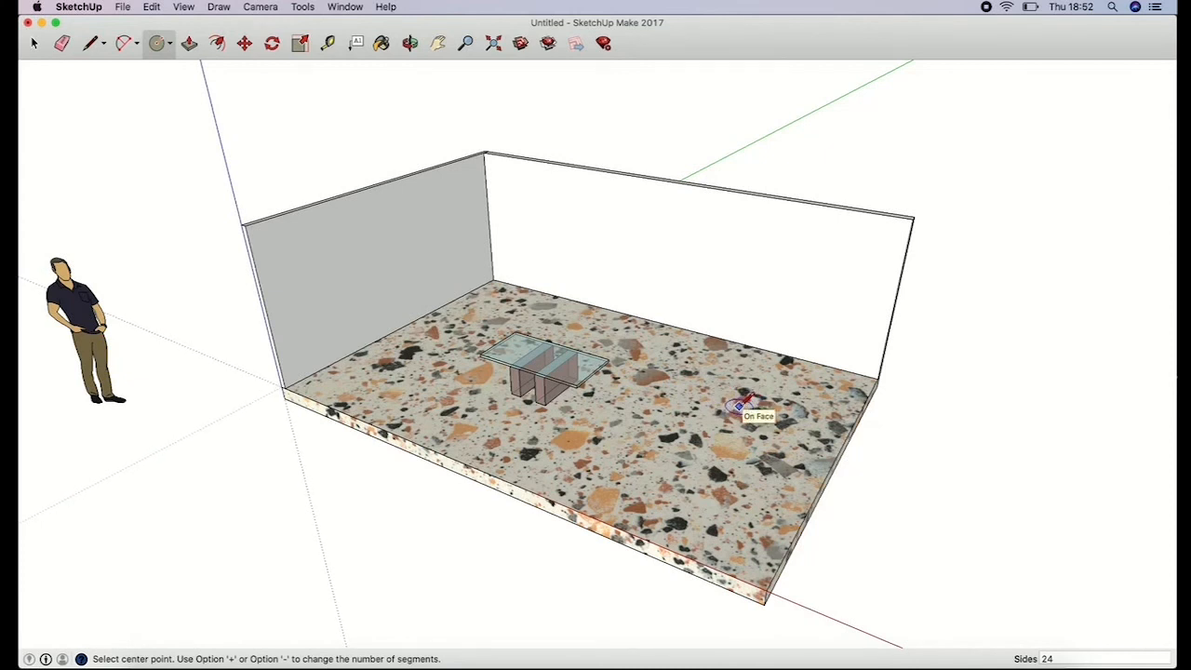
pyautogui.click(737, 405)
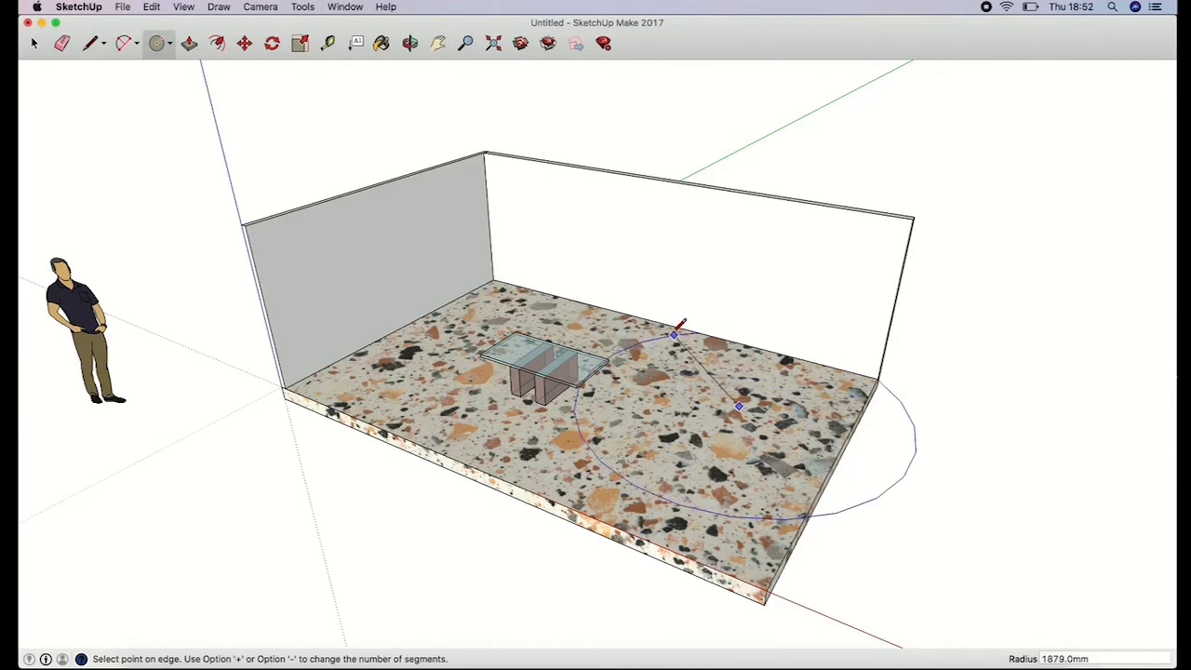
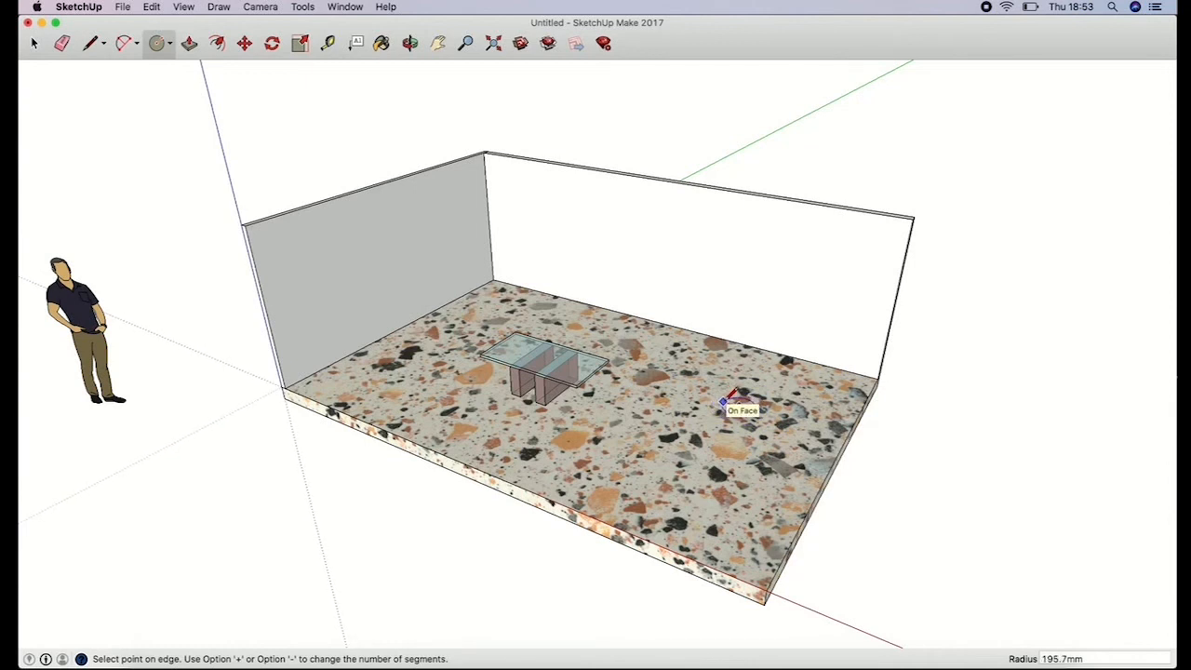
pyautogui.click(732, 398)
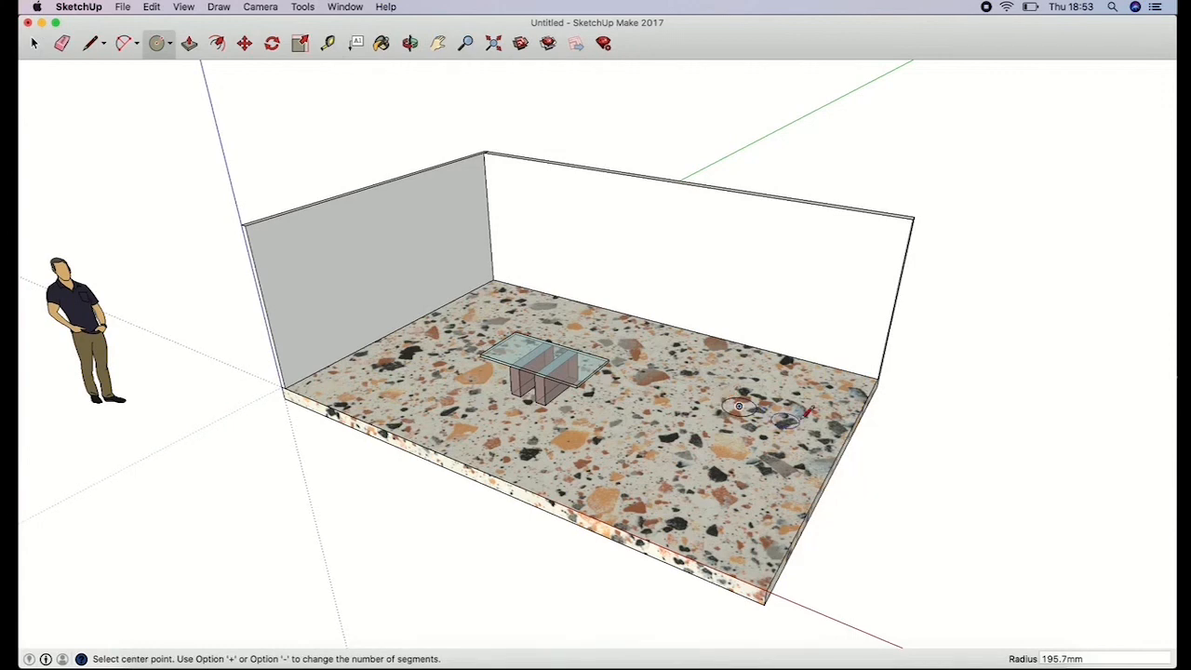
# Step: Draw a smaller concentric circle of about 90 mm radius inside the floor circle
pyautogui.click(465, 43)
pyautogui.moveTo(832, 454); pyautogui.dragTo(858, 275)
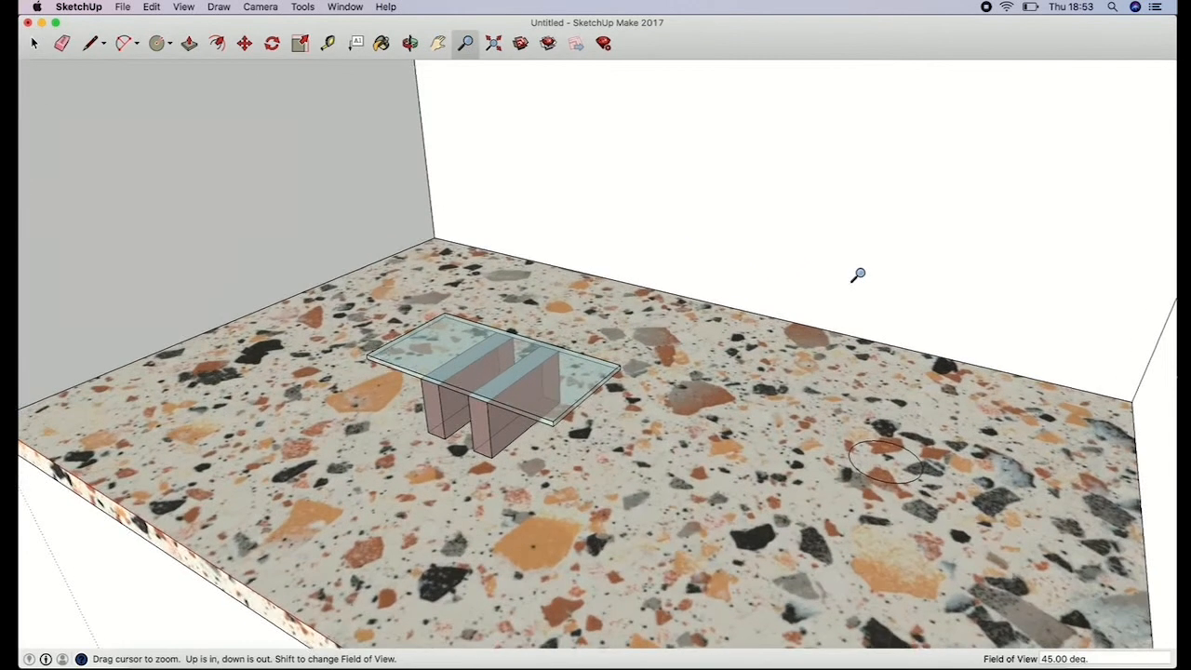
pyautogui.click(438, 43)
pyautogui.moveTo(970, 353); pyautogui.dragTo(816, 270)
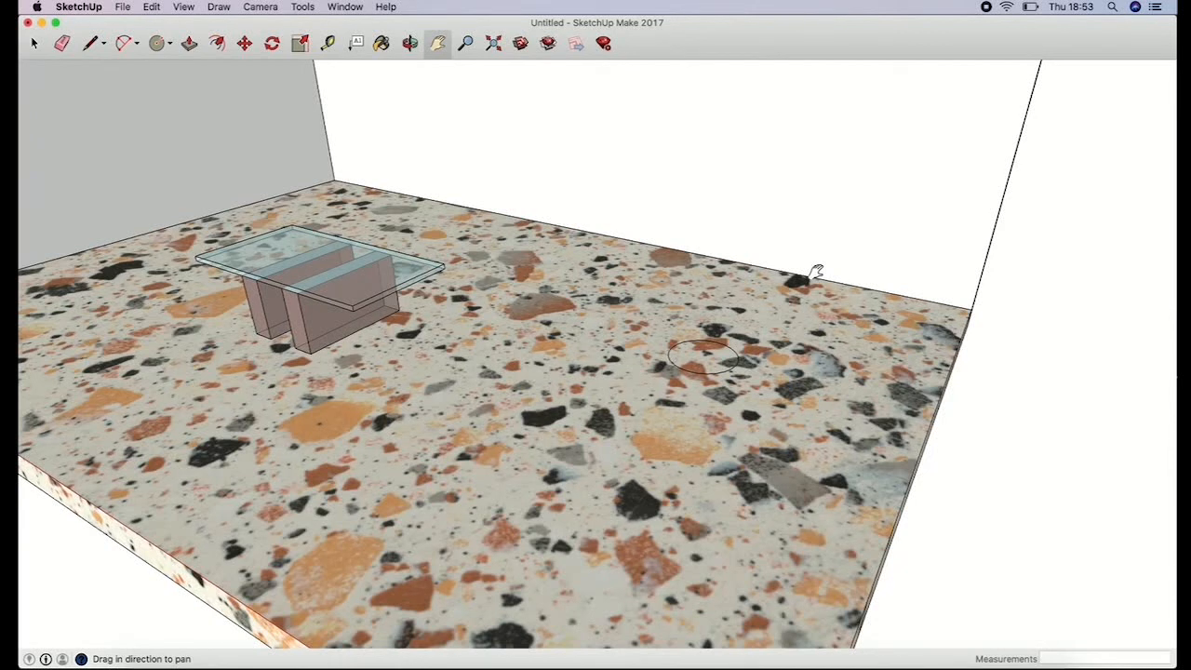
pyautogui.press('c')
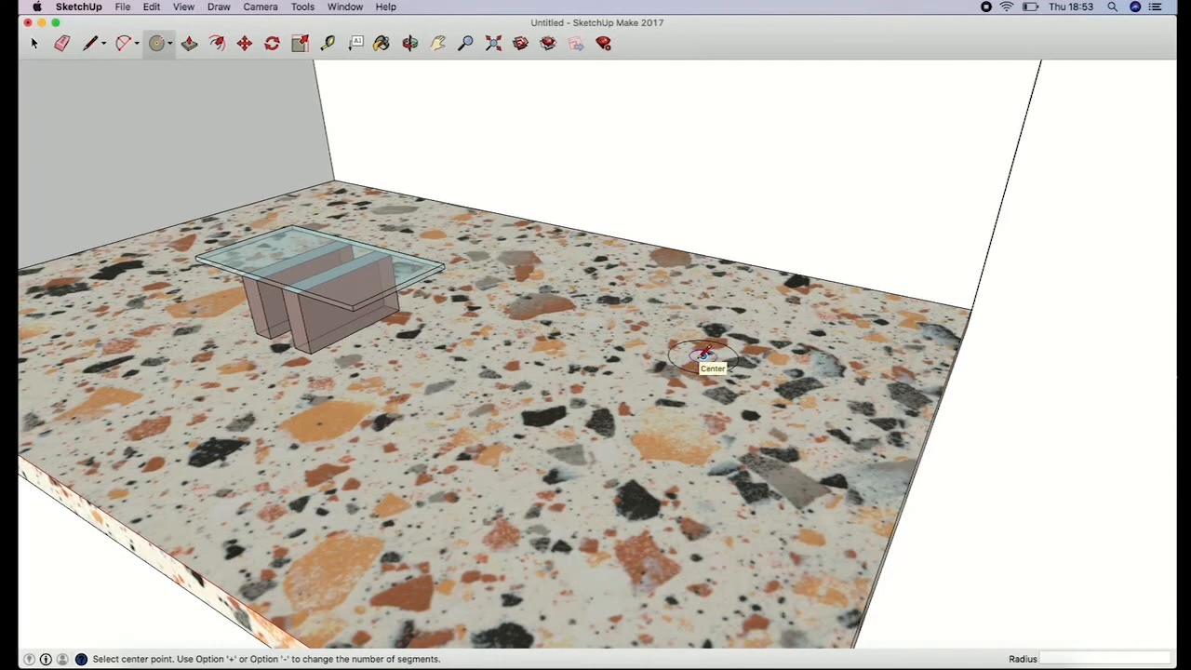
pyautogui.click(704, 354)
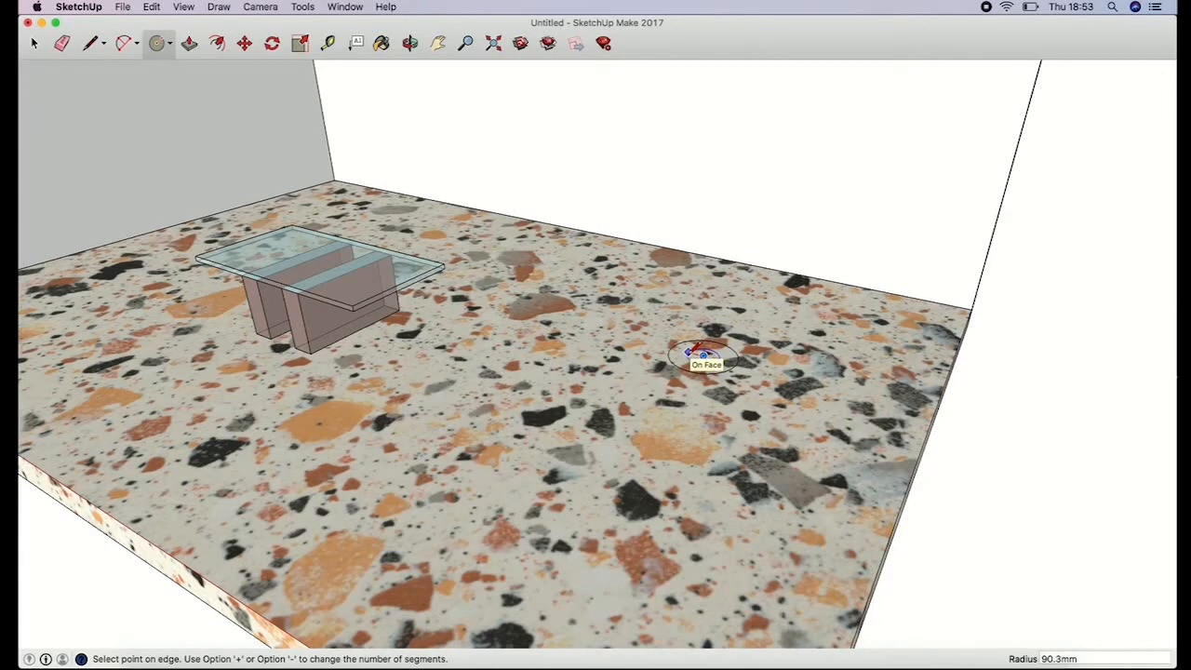
pyautogui.click(698, 353)
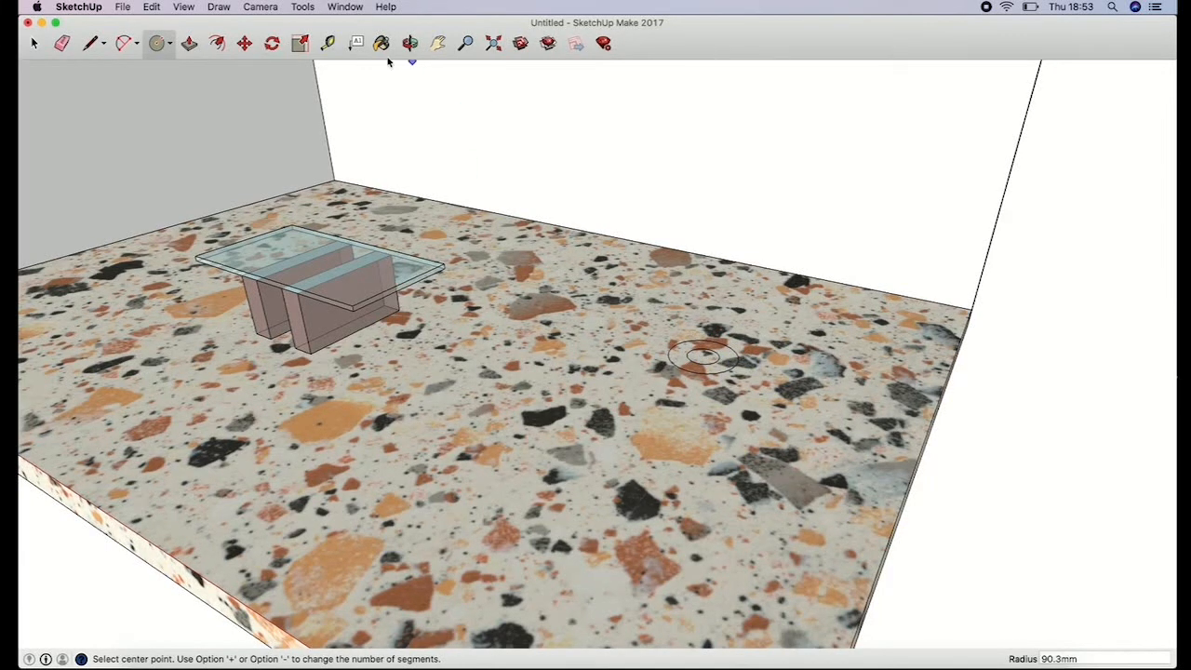
# Step: Pull the inner circle up about 1505 mm and the surrounding ring up about 877 mm to form a two-tier column
pyautogui.click(462, 43)
pyautogui.moveTo(430, 229); pyautogui.dragTo(382, 318)
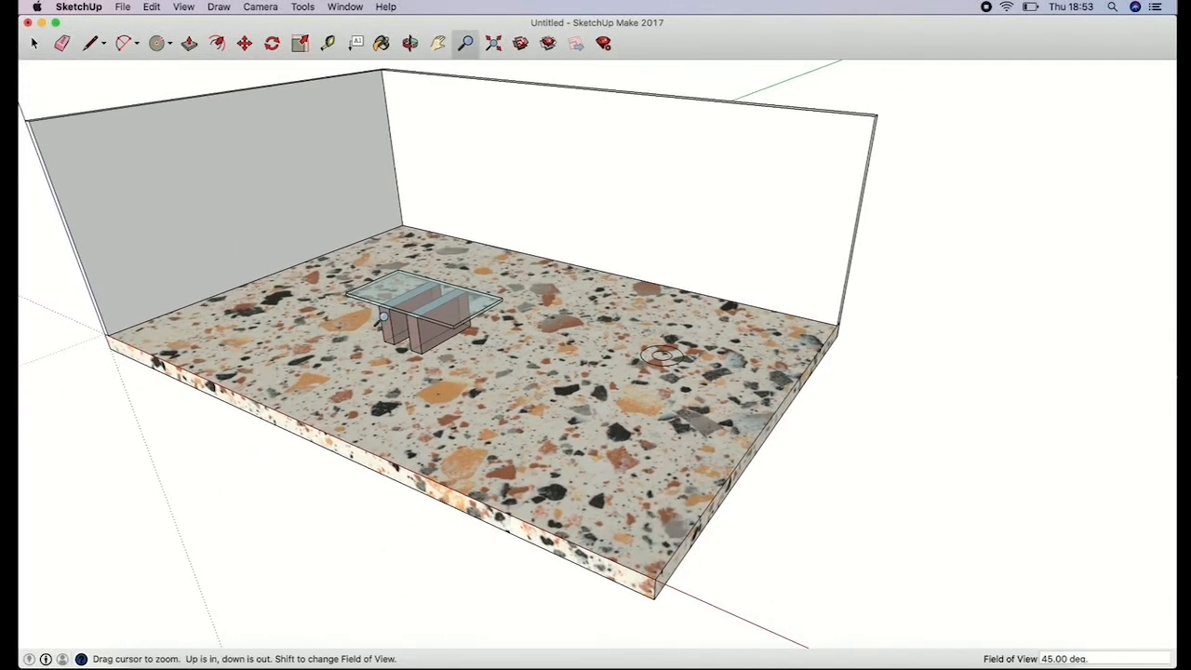
pyautogui.click(410, 43)
pyautogui.moveTo(505, 253); pyautogui.dragTo(283, 67)
pyautogui.click(189, 43)
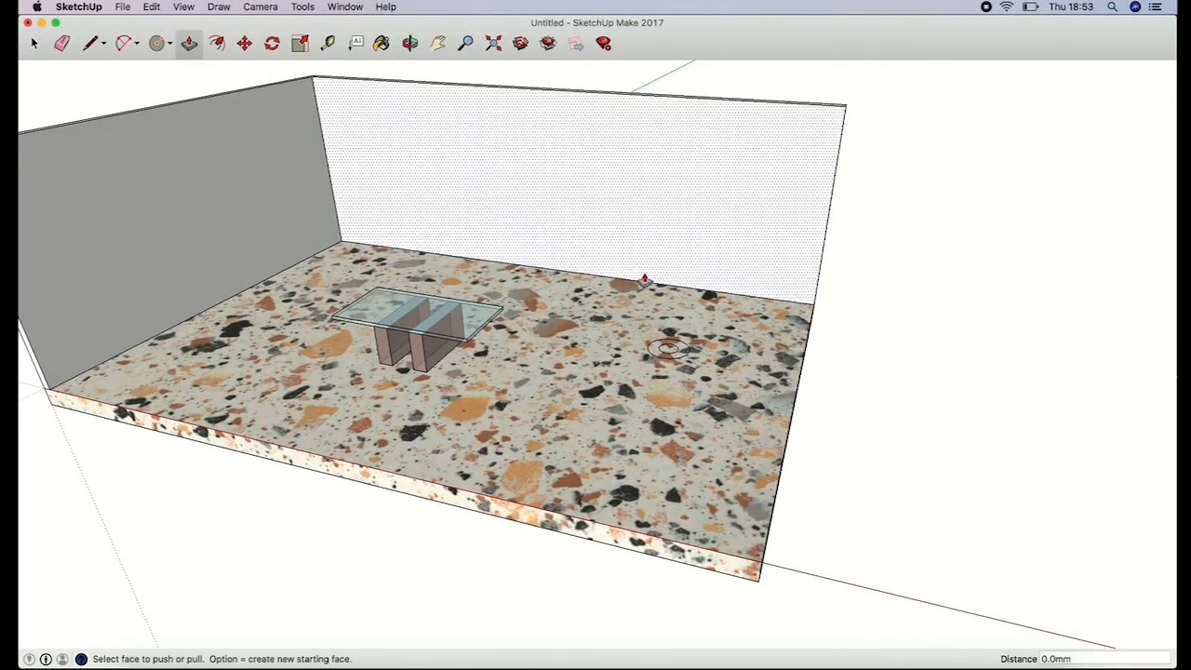
pyautogui.moveTo(668, 349); pyautogui.dragTo(688, 200)
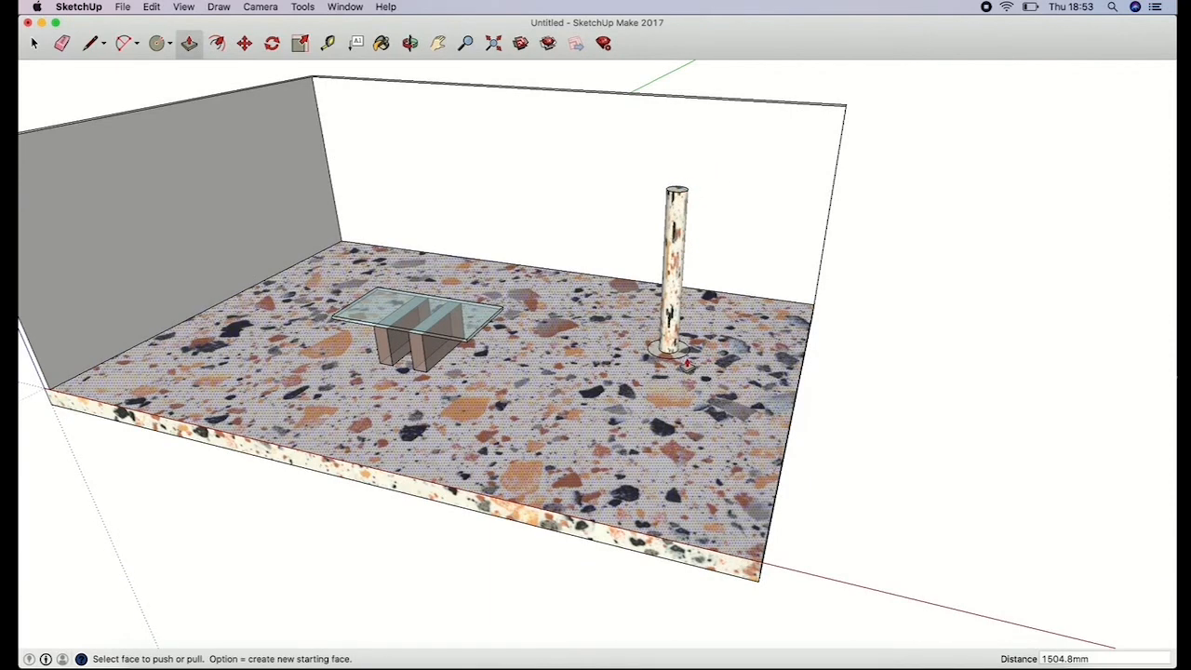
pyautogui.moveTo(684, 353); pyautogui.dragTo(680, 272)
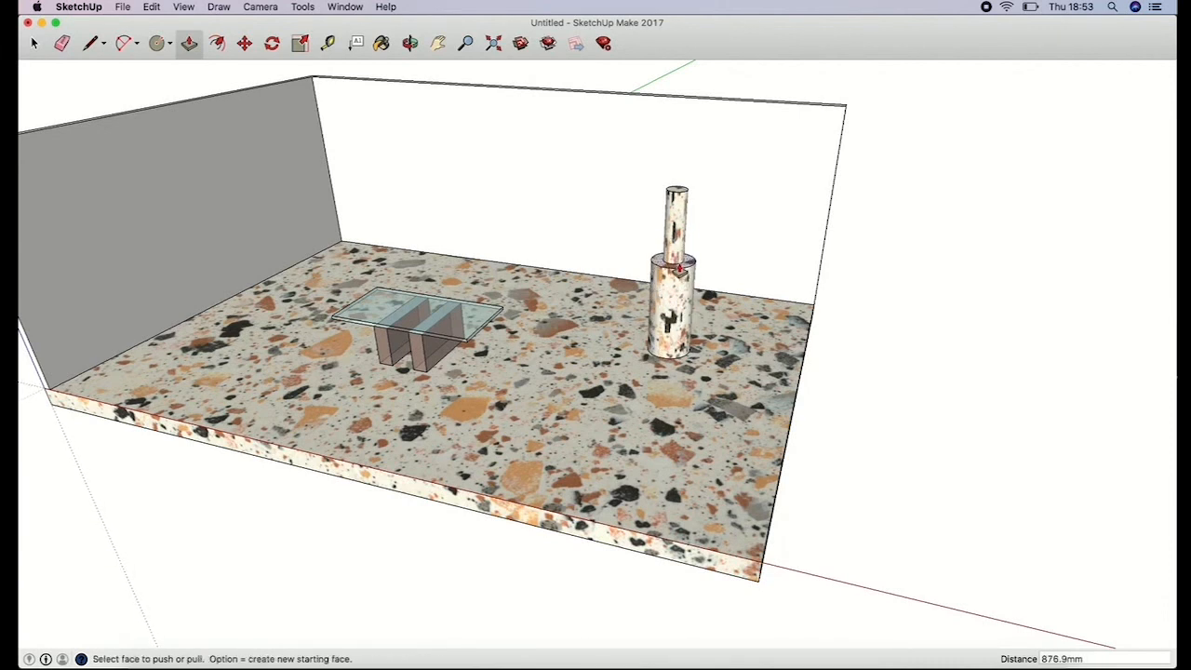
# Step: Paint the side of the wide lower cylinder off-white and the side of the narrow upper cylinder light cream at 100% opacity
pyautogui.click(382, 43)
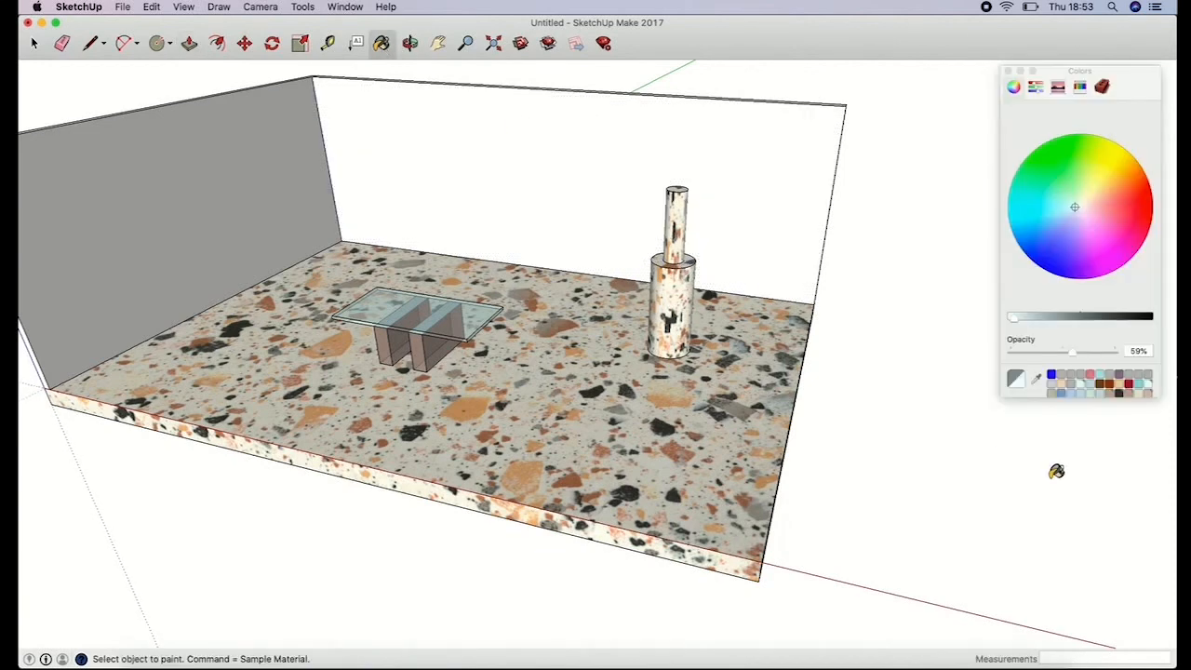
pyautogui.click(1139, 395)
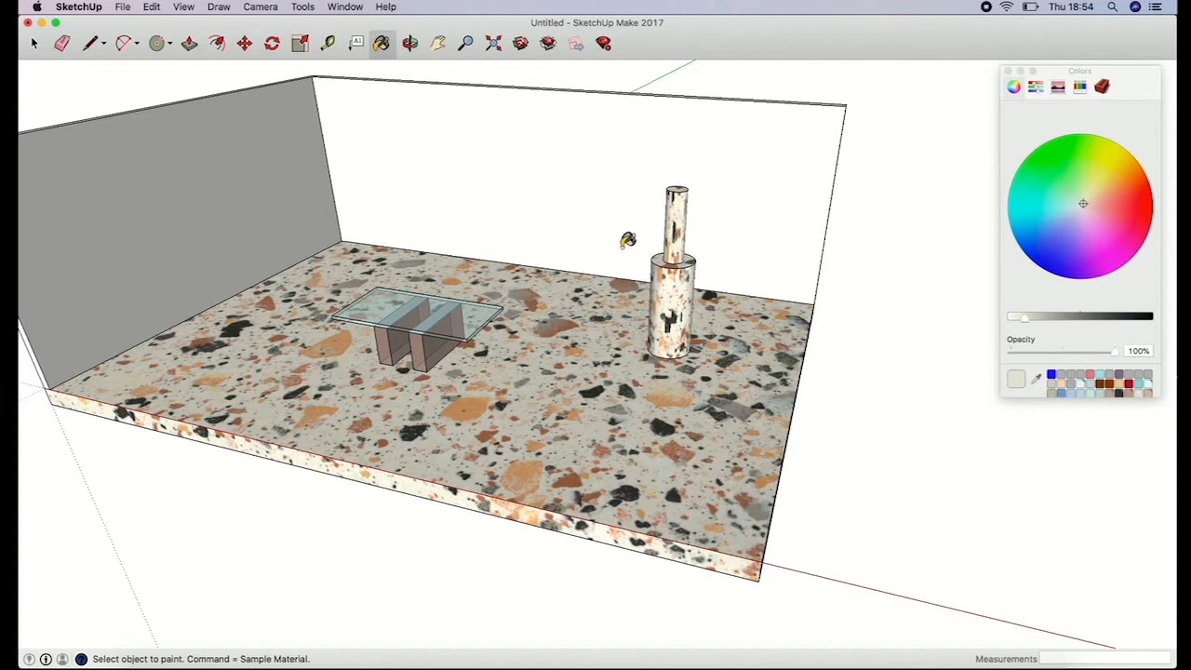
pyautogui.click(675, 291)
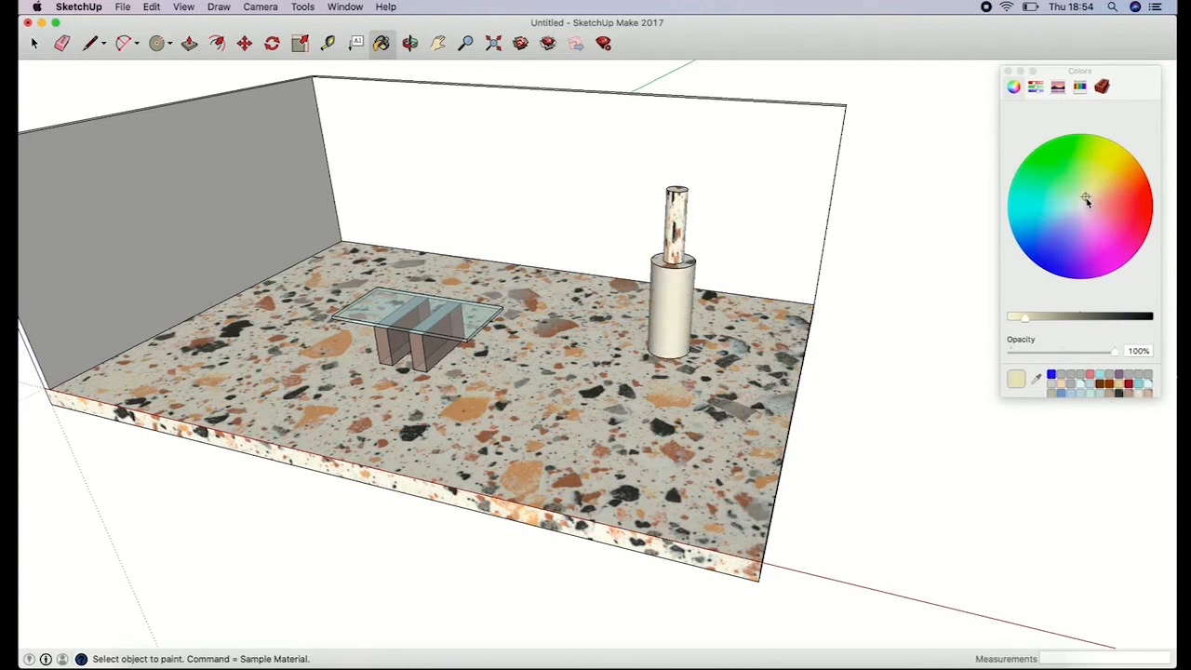
pyautogui.moveTo(1024, 317); pyautogui.dragTo(1013, 316)
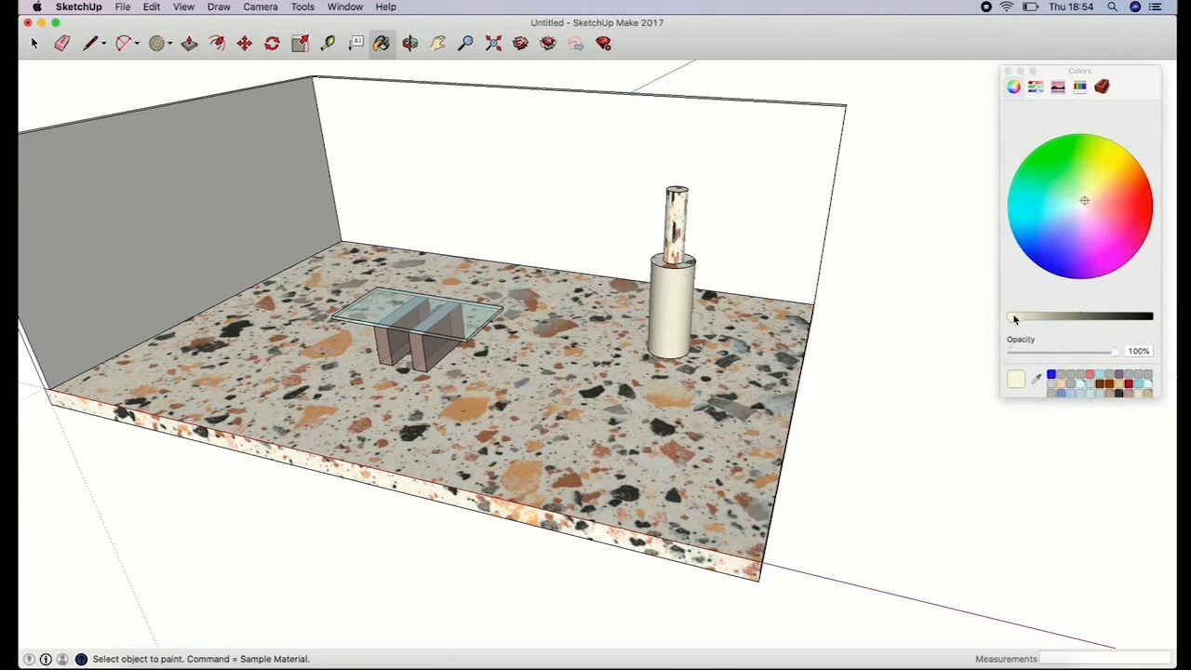
pyautogui.click(684, 228)
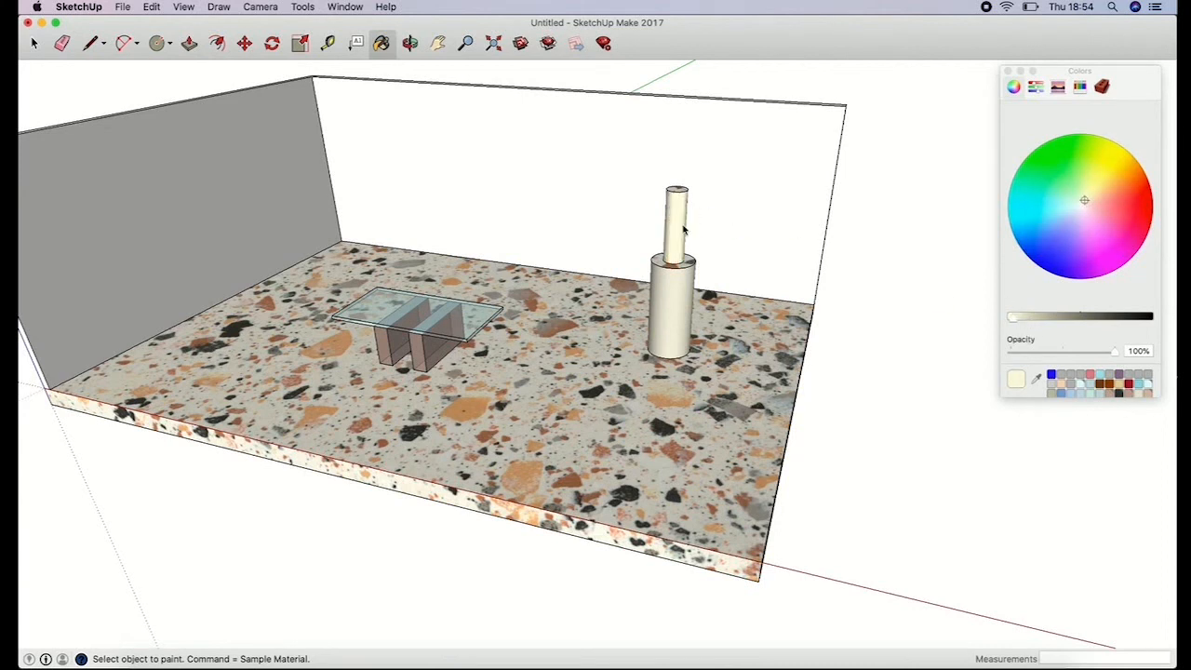
# Step: Paint the lower cylinder's ring-shaped top face pale blue and the upper cylinder's top face in a cream tone
pyautogui.click(1081, 387)
pyautogui.click(1036, 379)
pyautogui.click(666, 207)
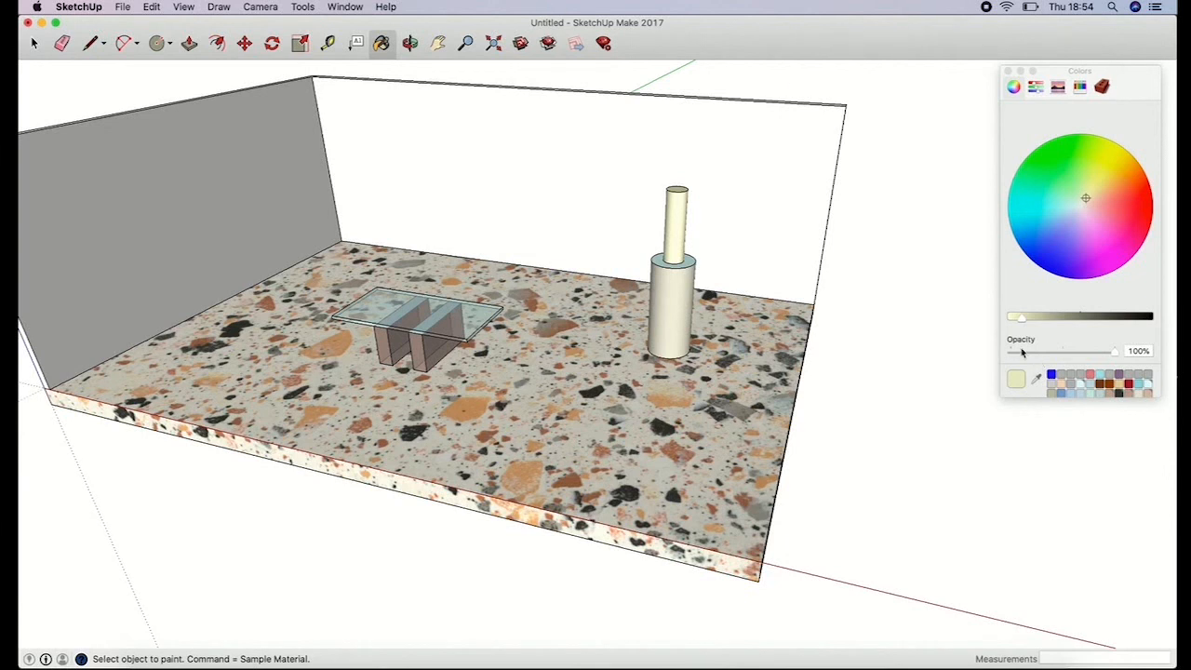
# Step: Repaint the side of the wide lower cylinder light peach at 100% opacity
pyautogui.click(1058, 390)
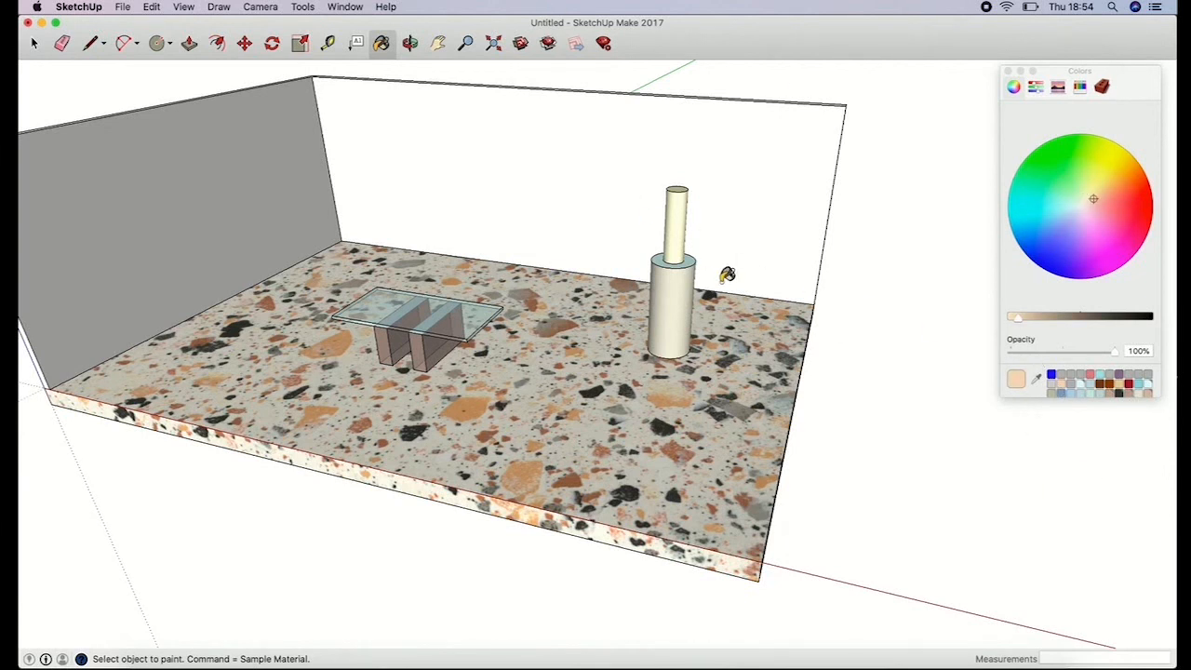
pyautogui.click(677, 309)
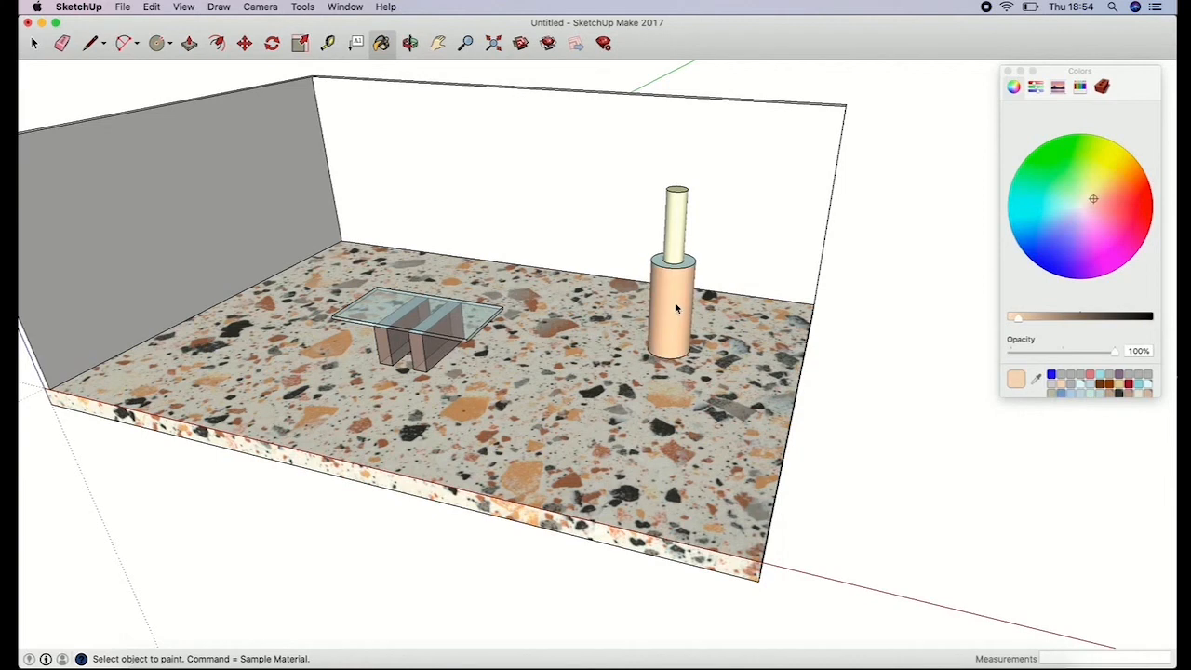
pyautogui.click(410, 44)
pyautogui.moveTo(577, 257); pyautogui.dragTo(615, 268)
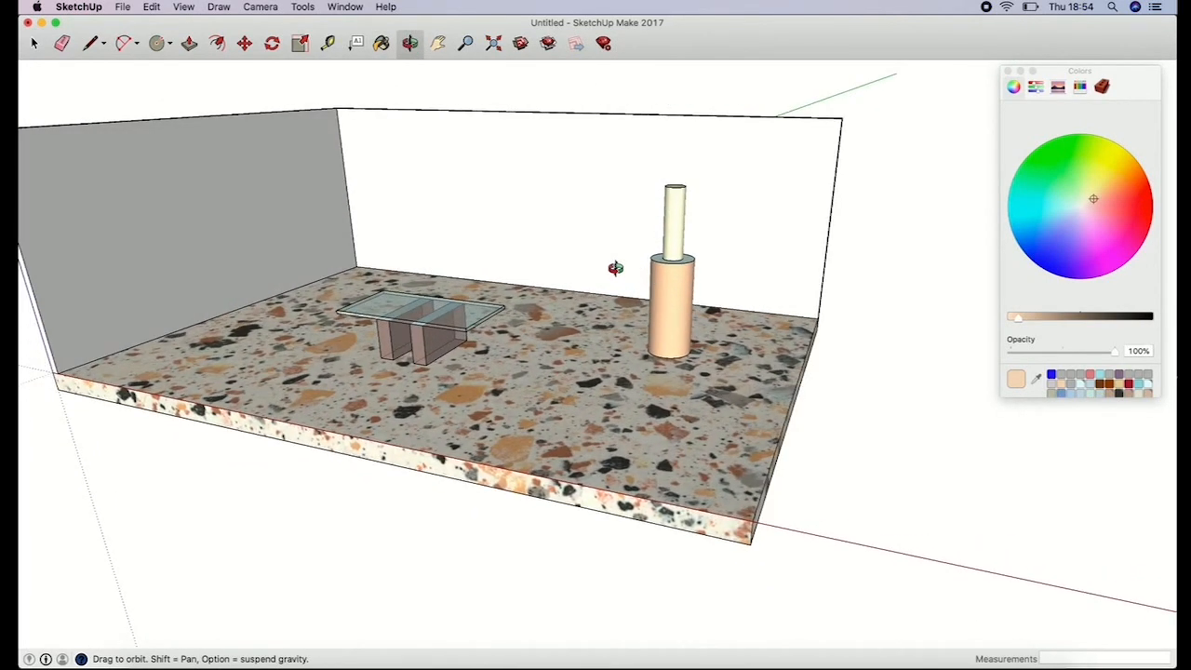
# Step: Push the top face of the narrow upper cylinder down about 134 mm
pyautogui.moveTo(634, 302); pyautogui.dragTo(620, 332)
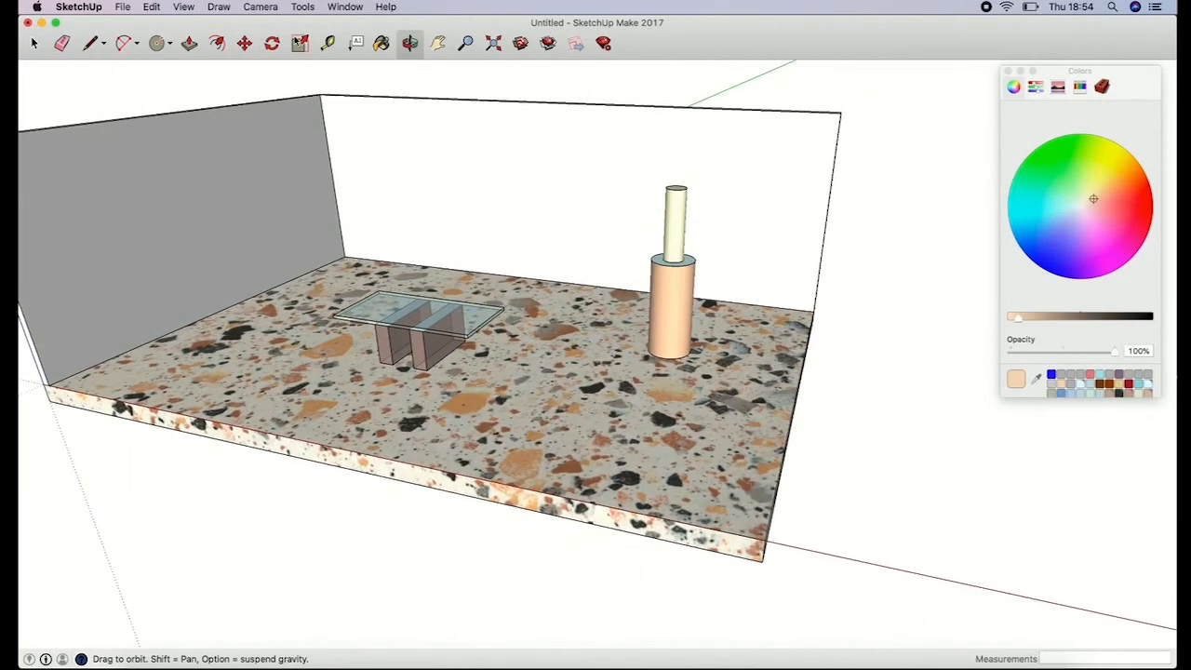
pyautogui.click(189, 43)
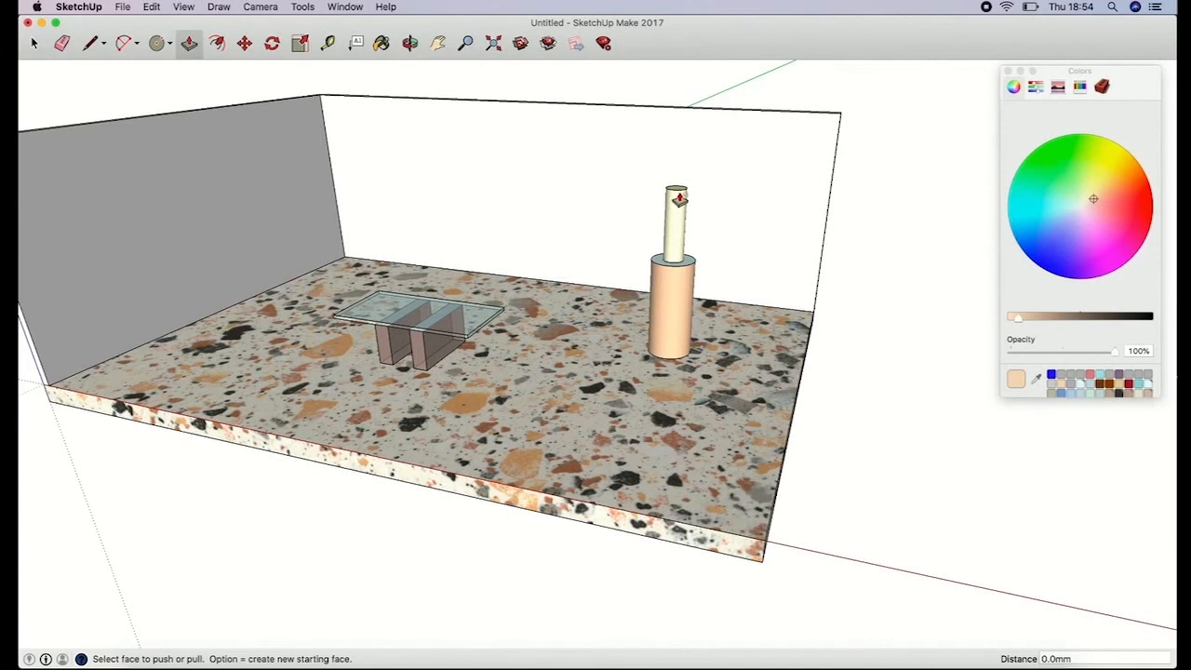
pyautogui.moveTo(677, 193)
pyautogui.mouseDown()
pyautogui.moveTo(676, 330)
pyautogui.moveTo(680, 192)
pyautogui.moveTo(684, 211)
pyautogui.mouseUp()
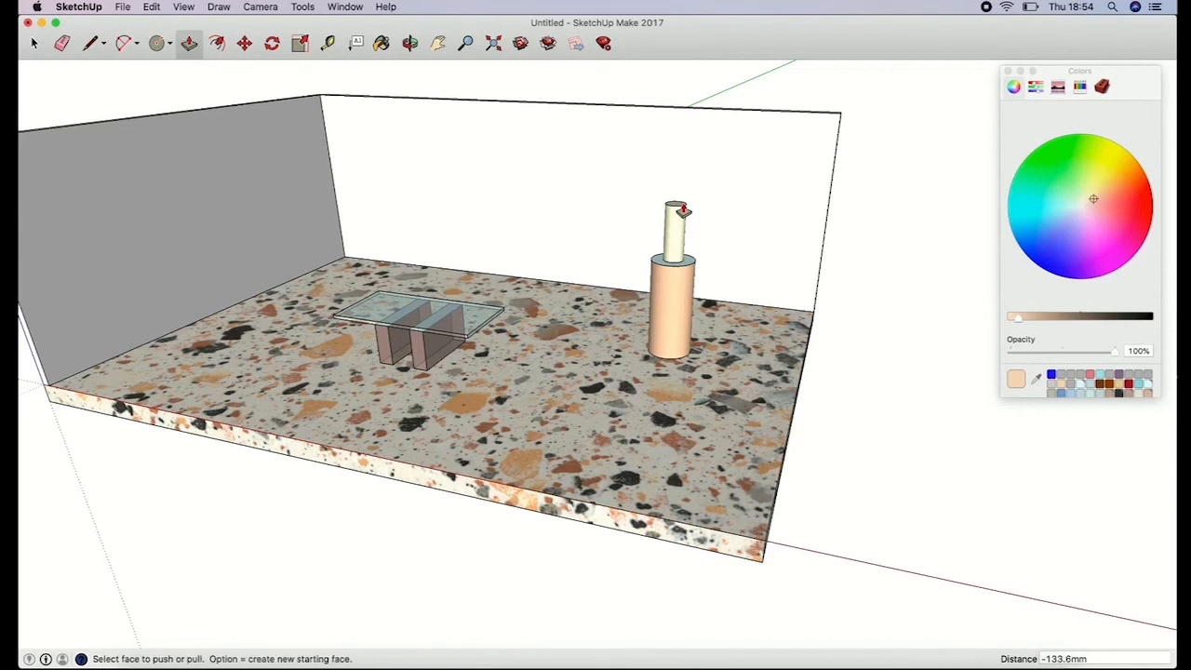
# Step: Draw an upright rectangular face about 1837 mm long with the Line tool in the empty area outside the room
pyautogui.click(437, 43)
pyautogui.moveTo(465, 164)
pyautogui.mouseDown()
pyautogui.moveTo(645, 136)
pyautogui.moveTo(612, 168)
pyautogui.mouseUp()
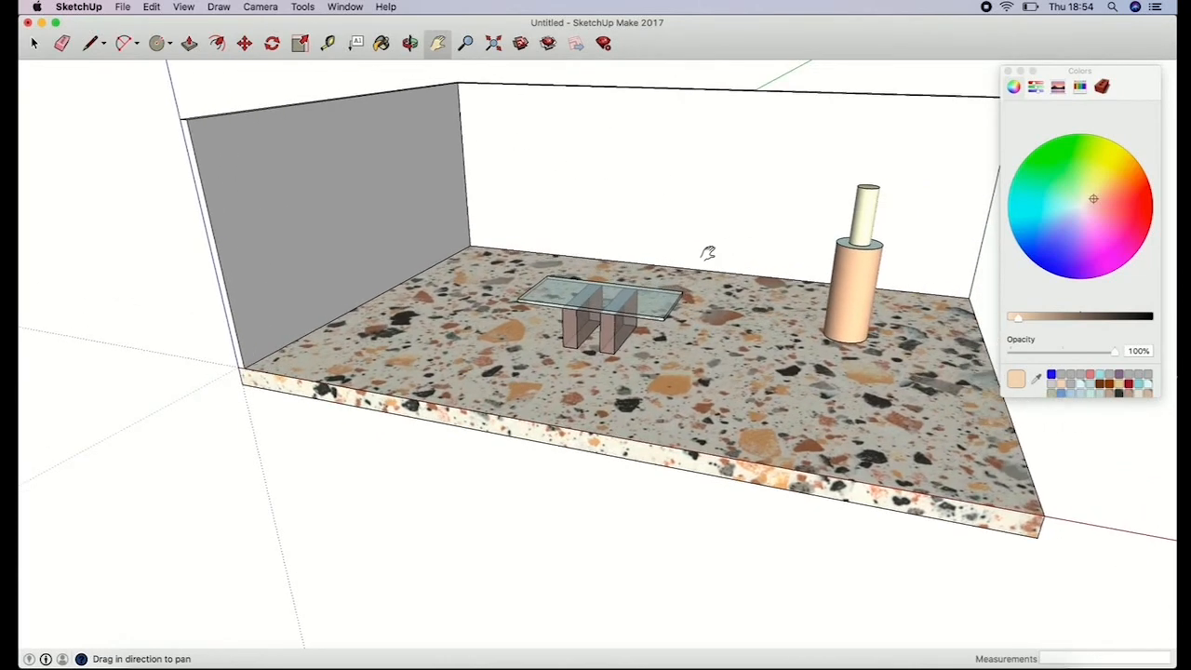
pyautogui.moveTo(707, 252); pyautogui.dragTo(457, 187)
pyautogui.click(465, 43)
pyautogui.moveTo(528, 261); pyautogui.dragTo(440, 395)
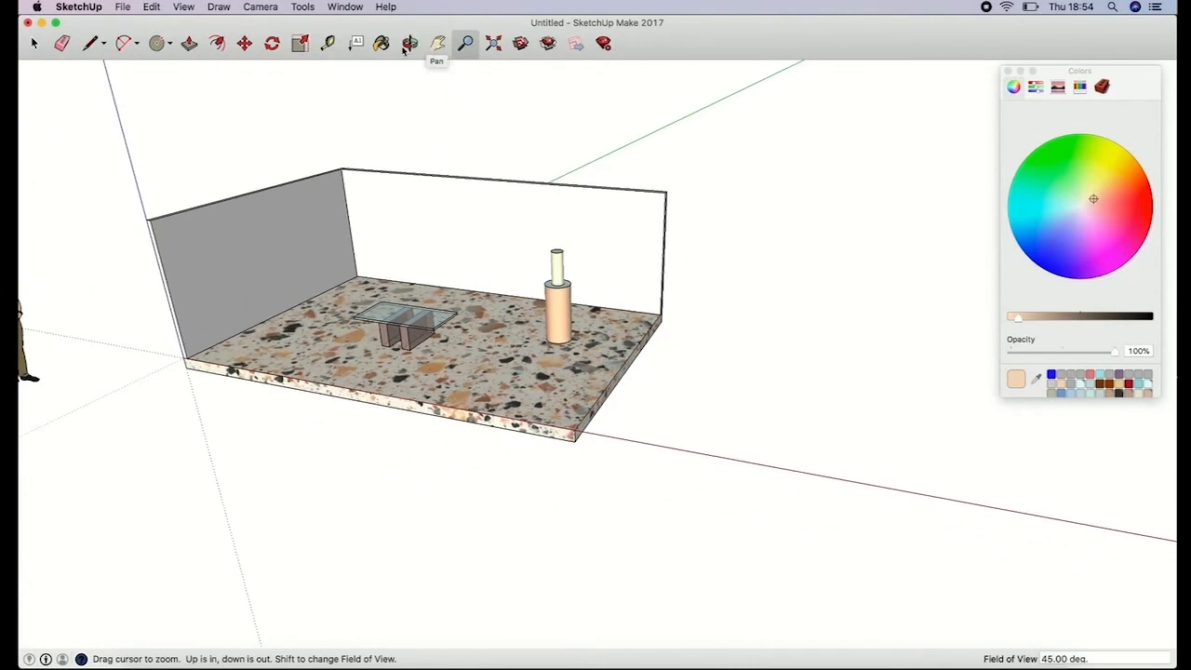
pyautogui.click(440, 50)
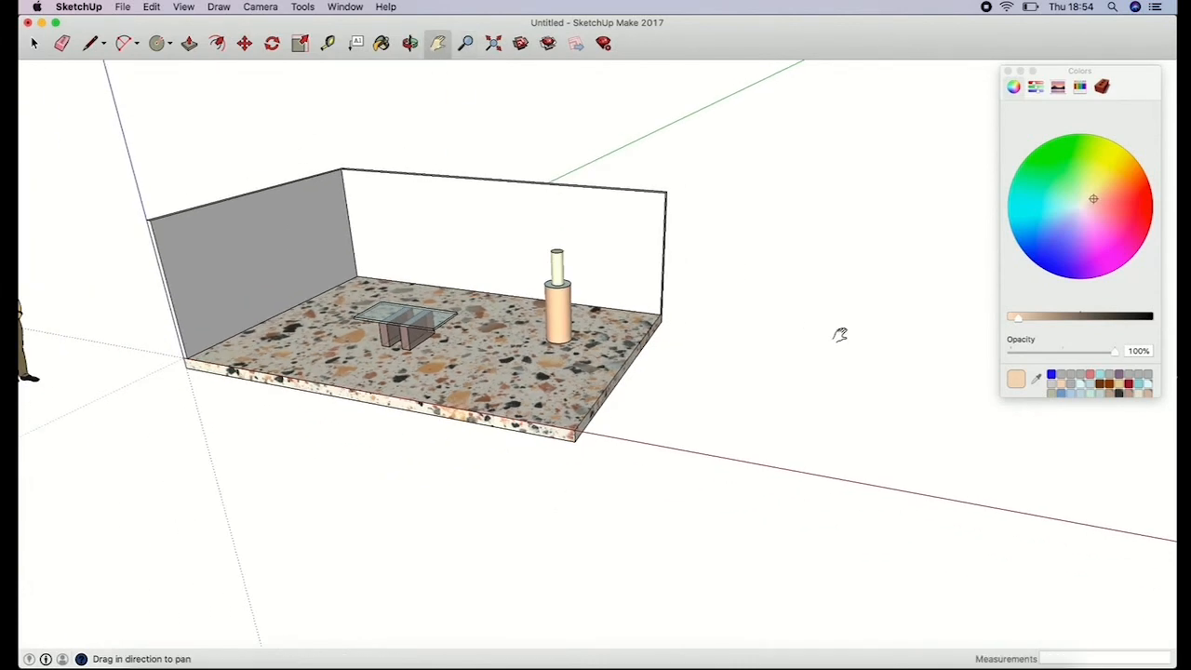
pyautogui.moveTo(840, 334)
pyautogui.mouseDown()
pyautogui.moveTo(716, 335)
pyautogui.moveTo(685, 266)
pyautogui.moveTo(701, 205)
pyautogui.mouseUp()
pyautogui.click(465, 43)
pyautogui.click(436, 43)
pyautogui.moveTo(810, 372); pyautogui.dragTo(654, 363)
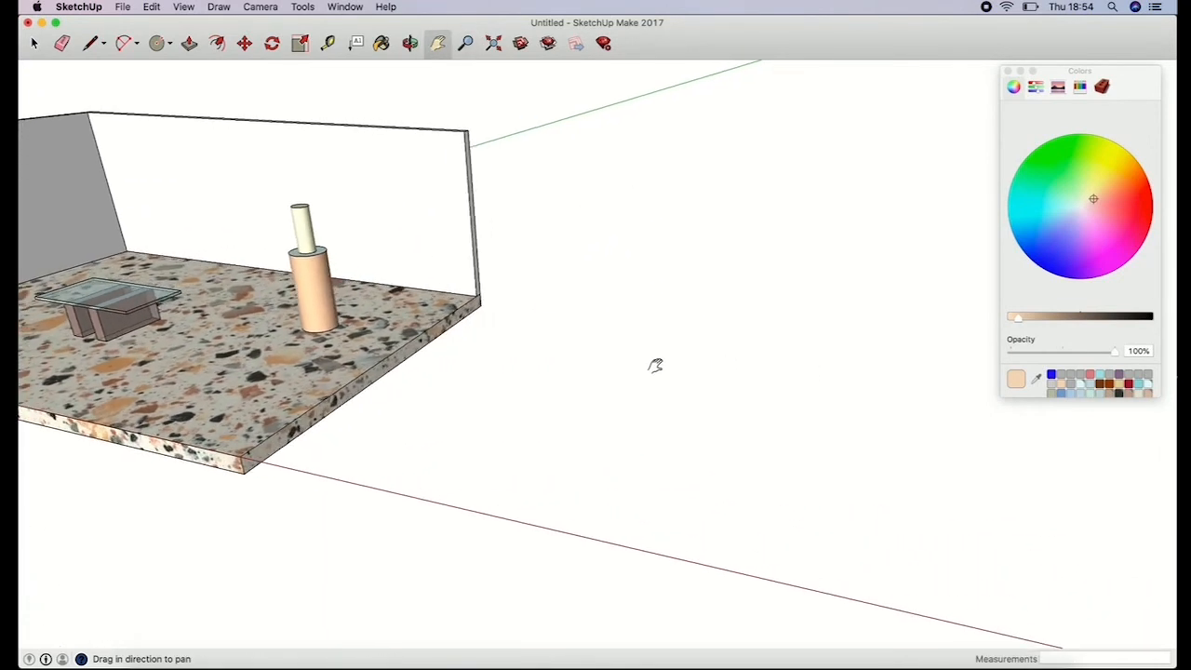
pyautogui.click(465, 43)
pyautogui.moveTo(578, 264); pyautogui.dragTo(567, 207)
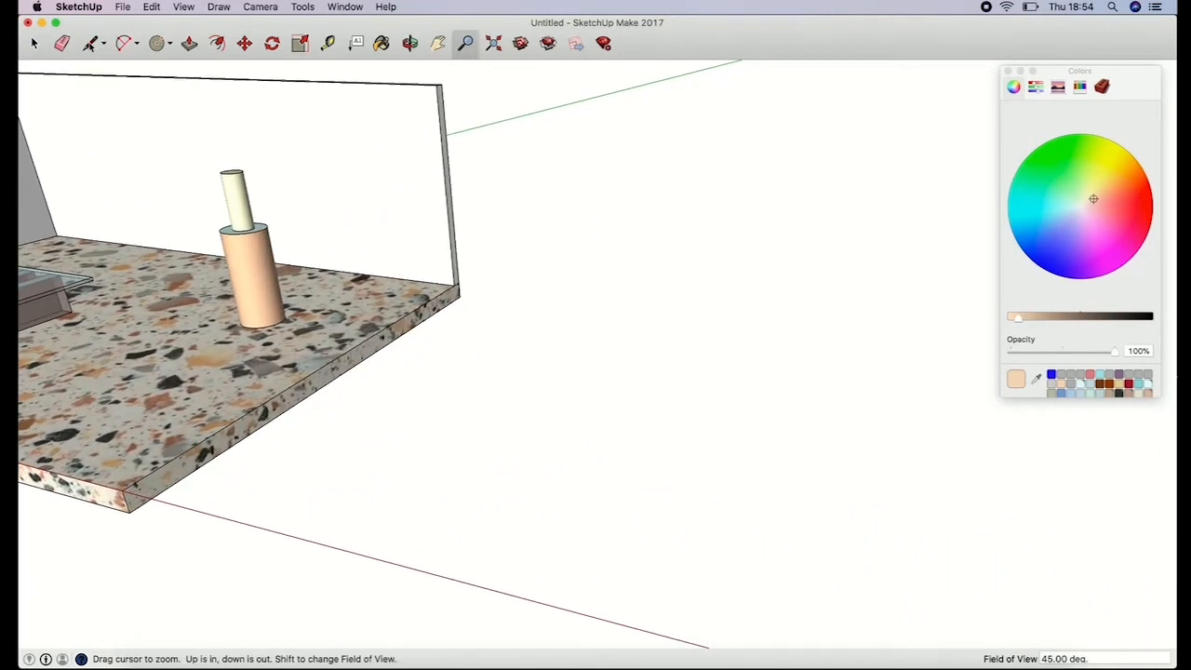
pyautogui.press('l')
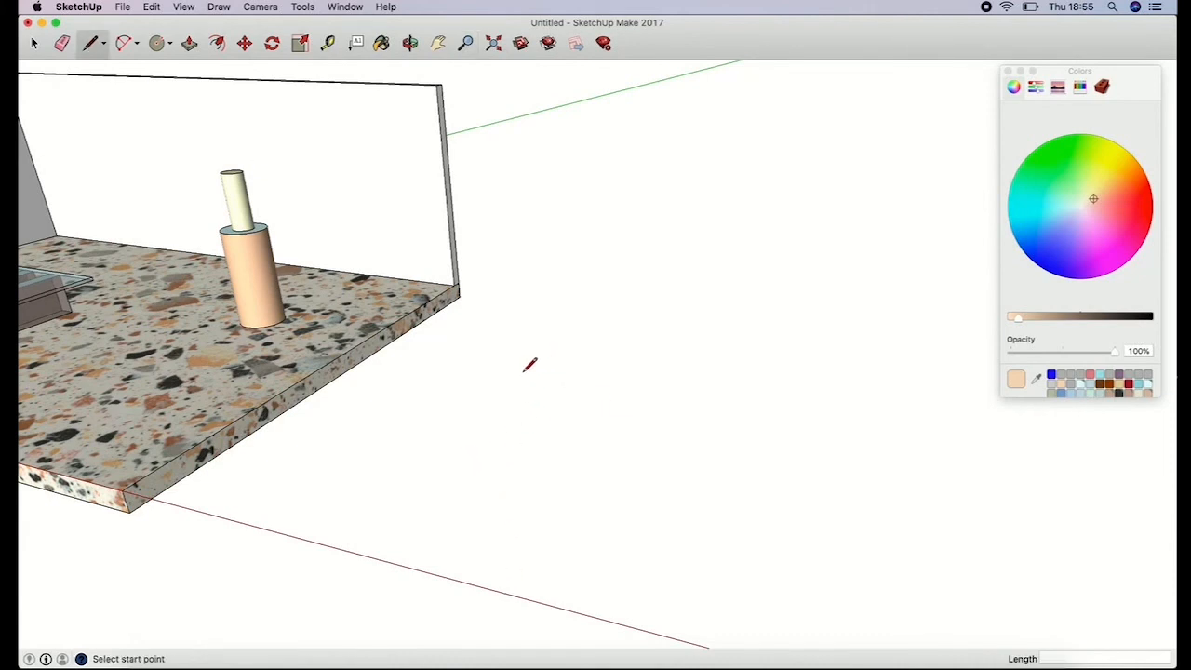
pyautogui.click(511, 528)
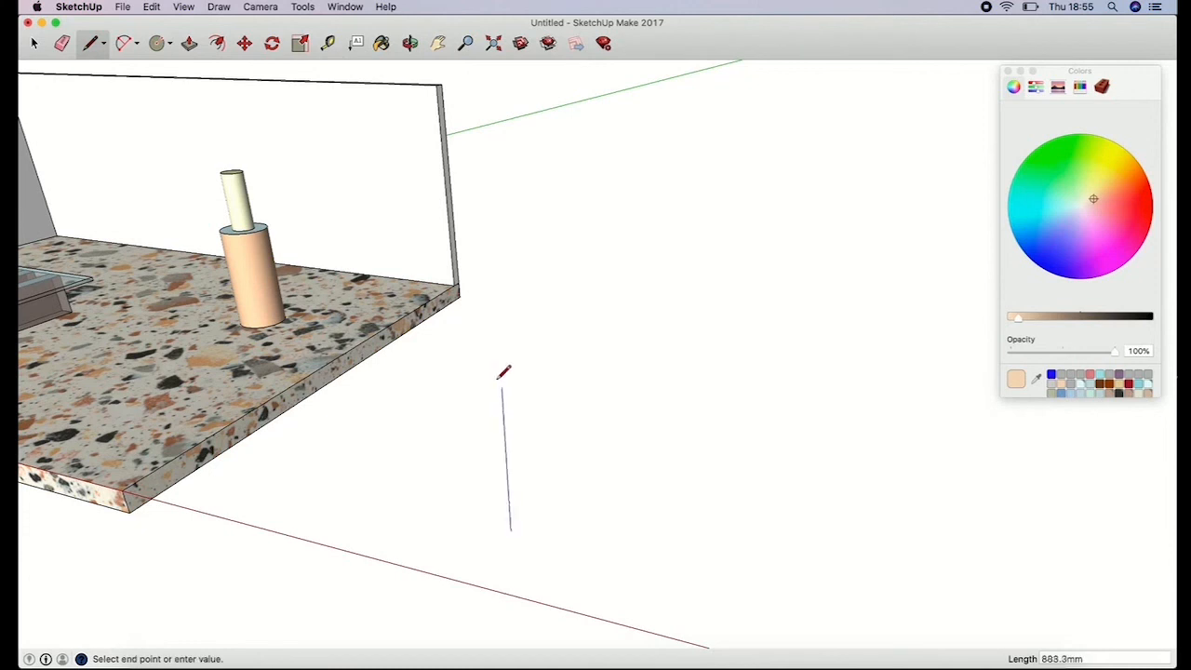
pyautogui.click(498, 334)
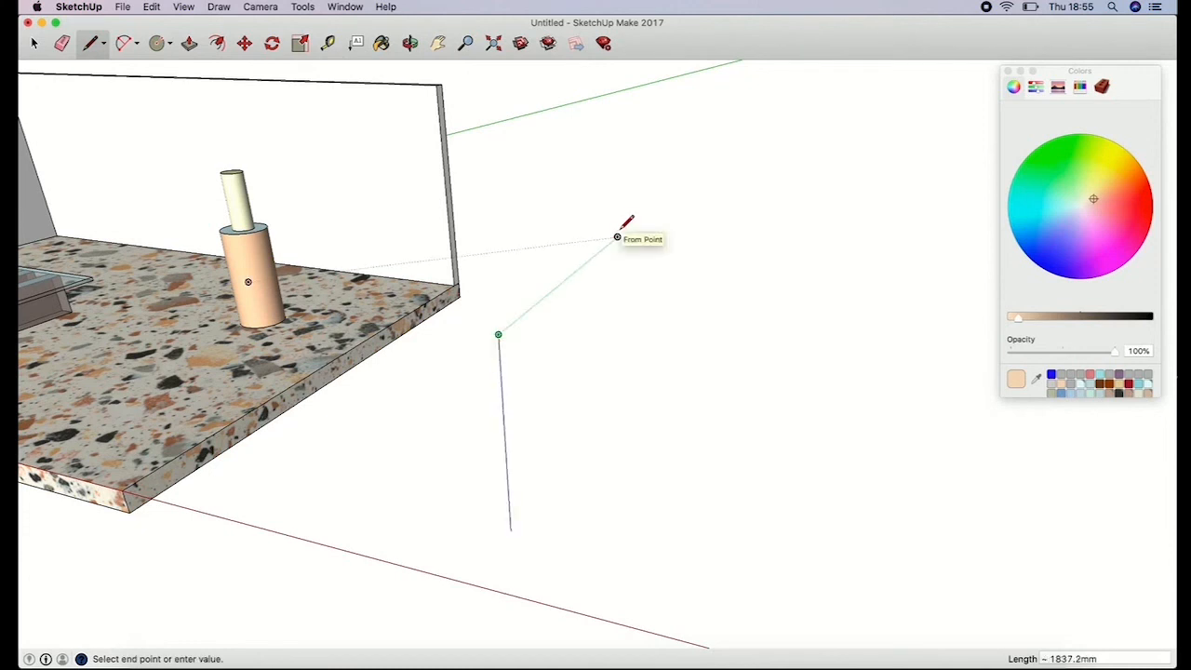
pyautogui.click(617, 237)
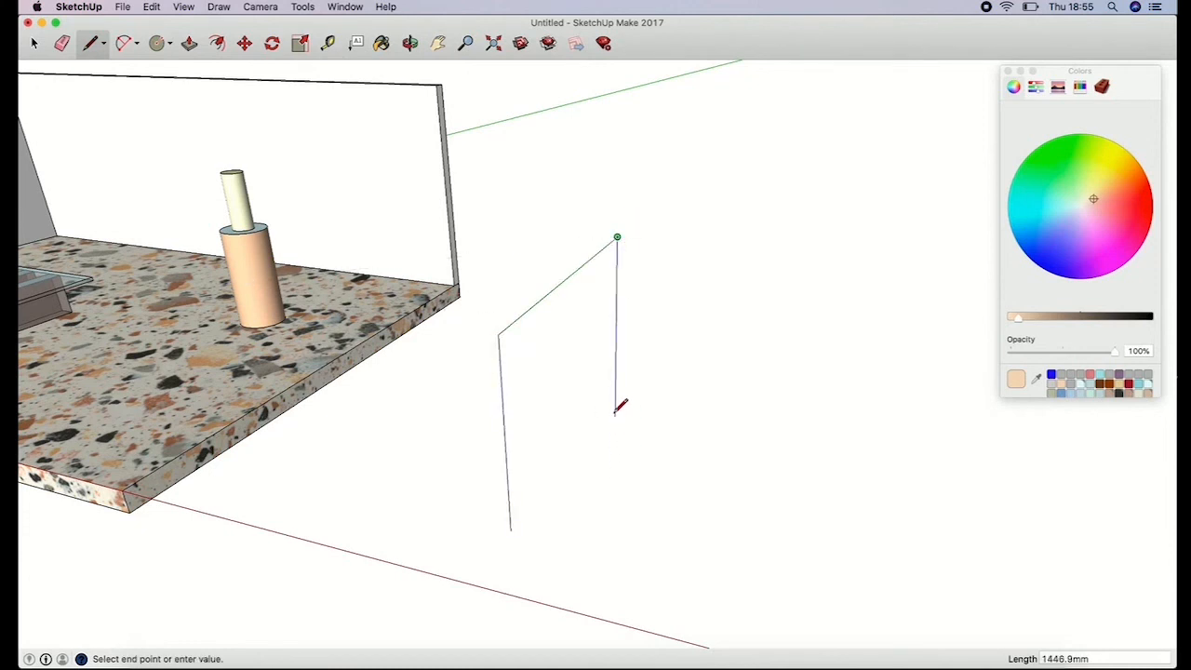
pyautogui.press('Escape')
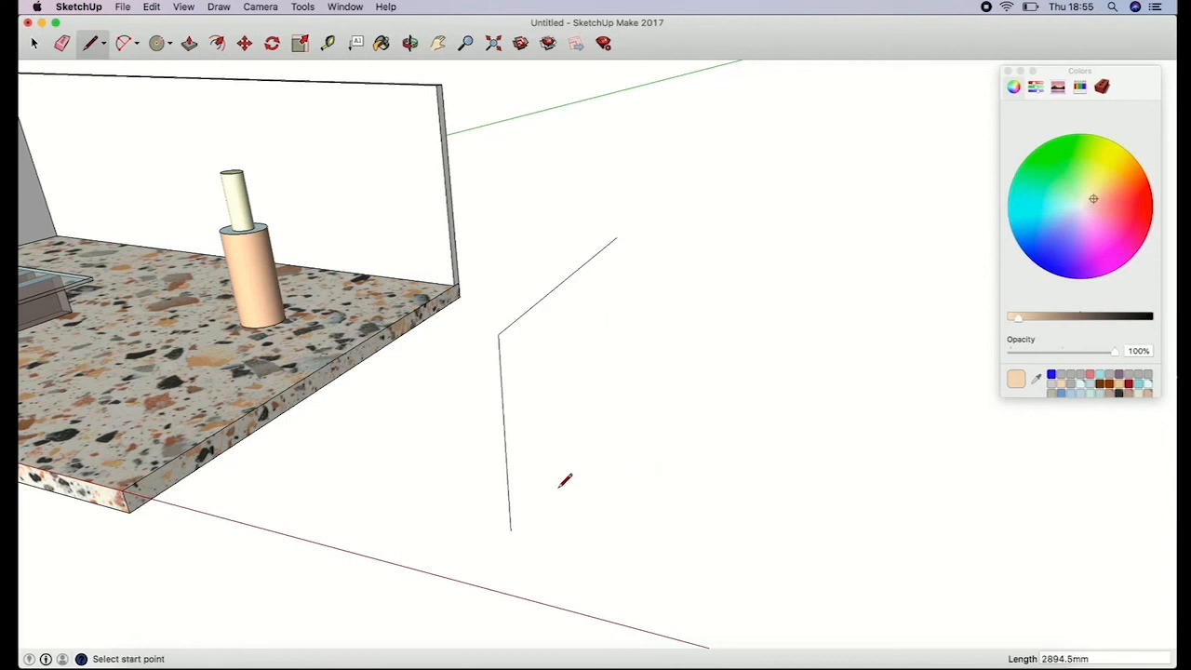
pyautogui.click(510, 529)
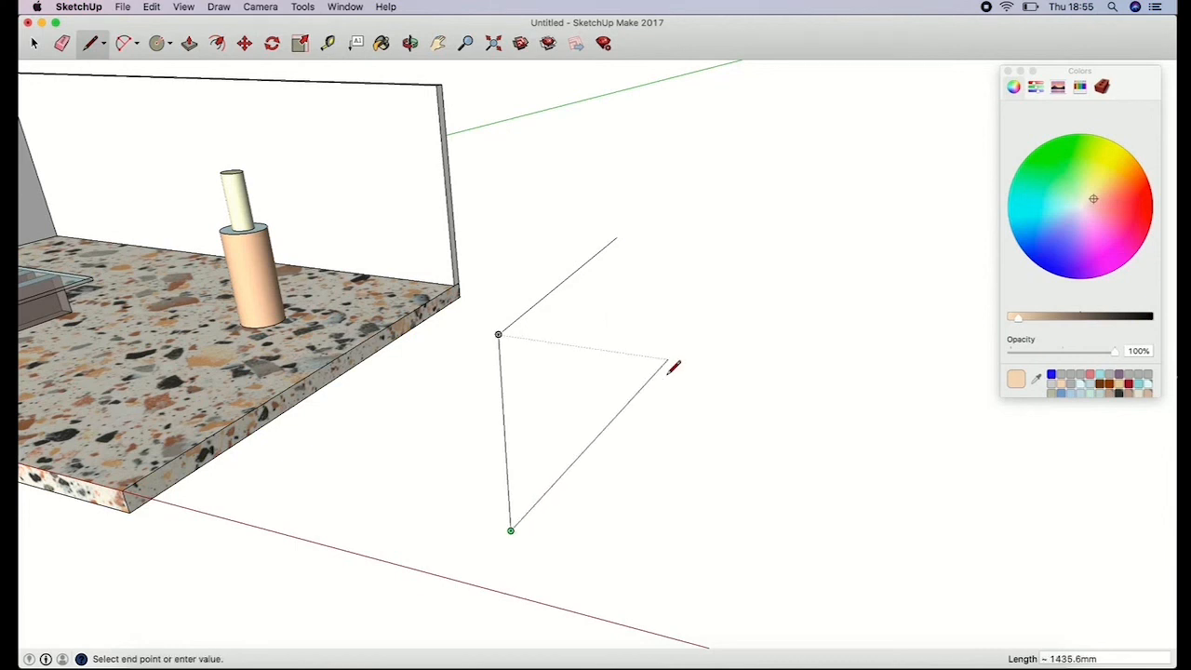
pyautogui.click(614, 383)
pyautogui.click(617, 239)
# Step: Draw a vertical line about 1169 mm long across the upright face, splitting off a narrow section at one end
pyautogui.press('o')
pyautogui.moveTo(648, 258); pyautogui.dragTo(311, 241)
pyautogui.click(438, 43)
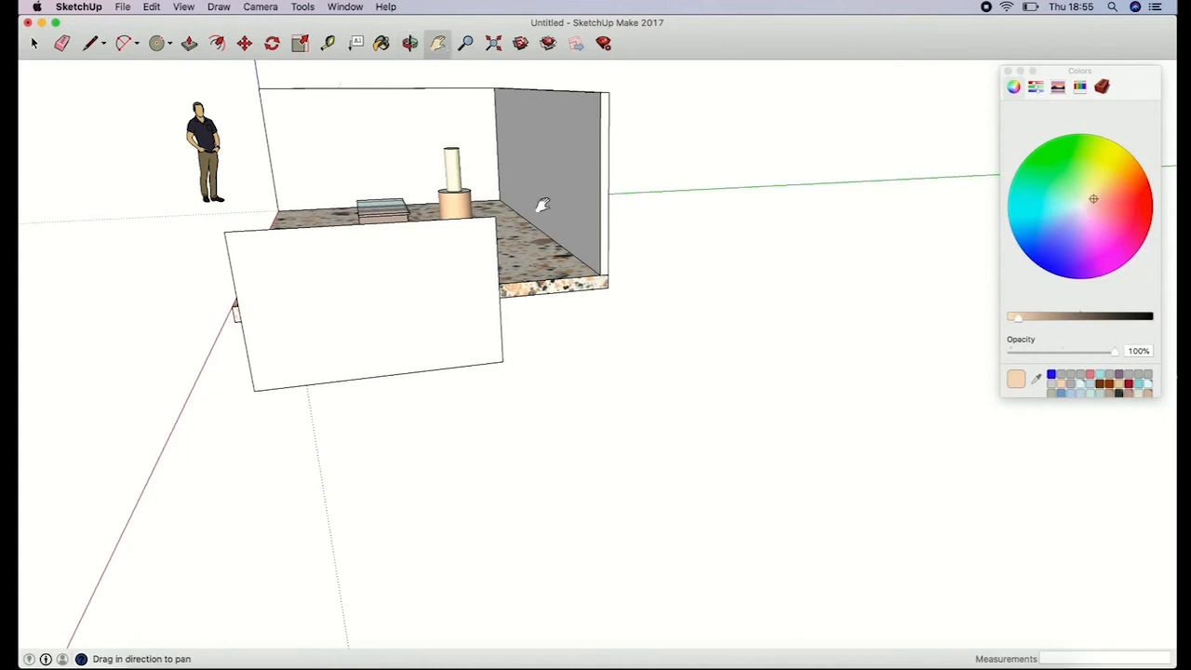
pyautogui.moveTo(539, 205); pyautogui.dragTo(710, 311)
pyautogui.click(410, 43)
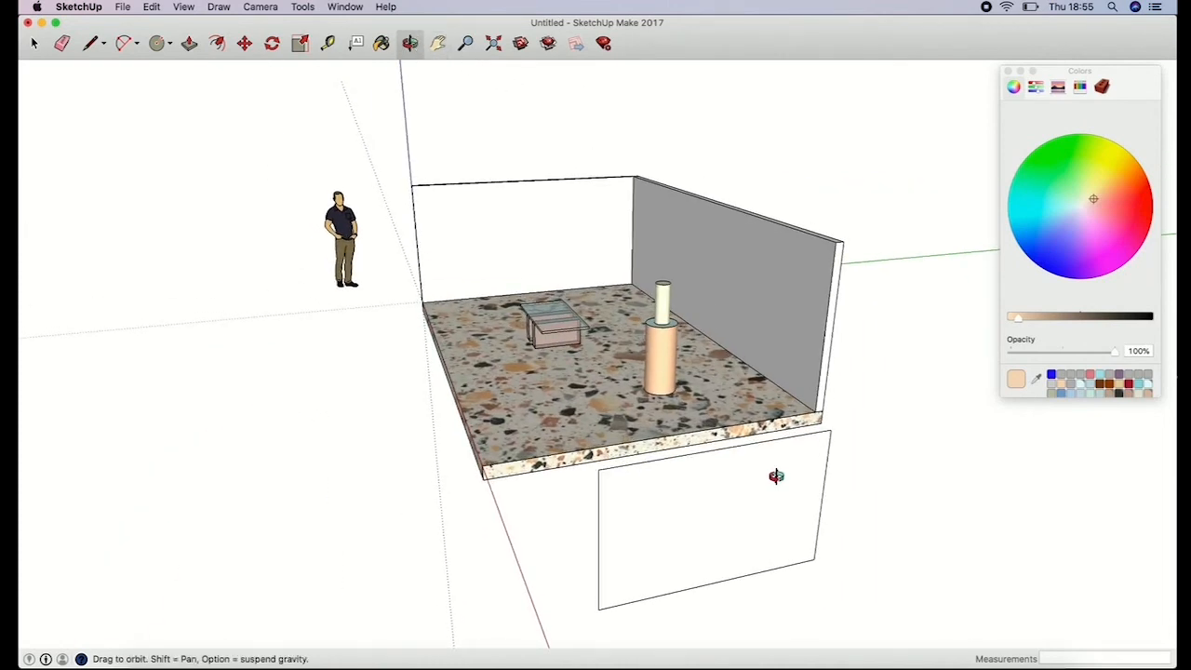
pyautogui.moveTo(771, 478); pyautogui.dragTo(719, 393)
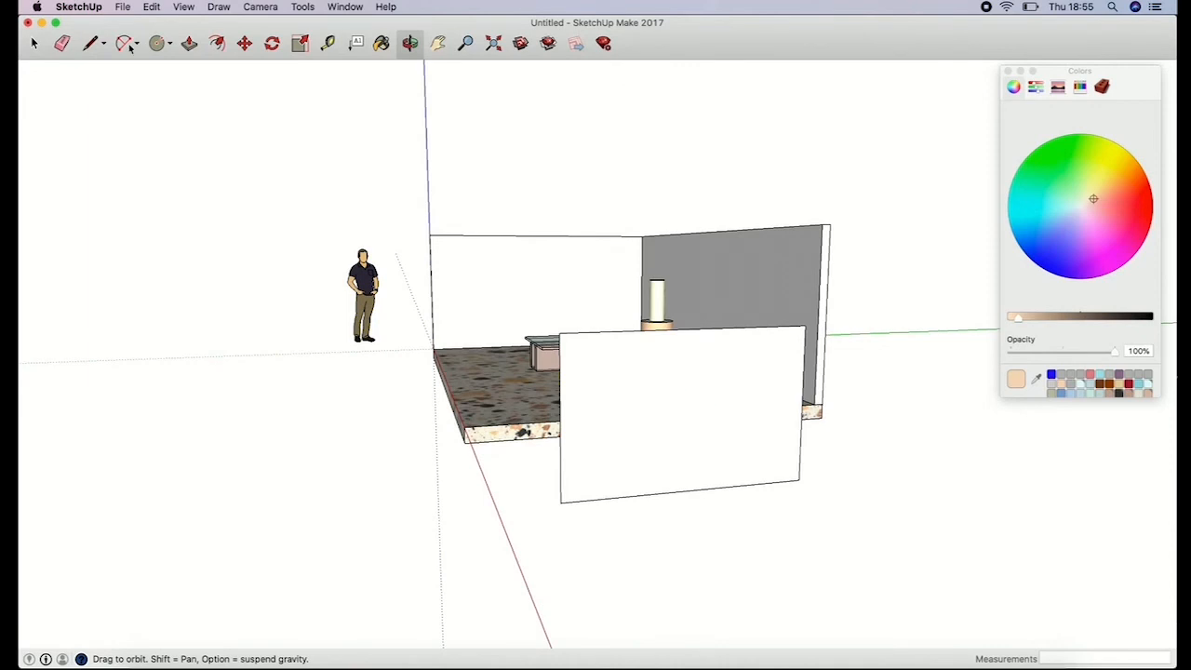
pyautogui.click(90, 43)
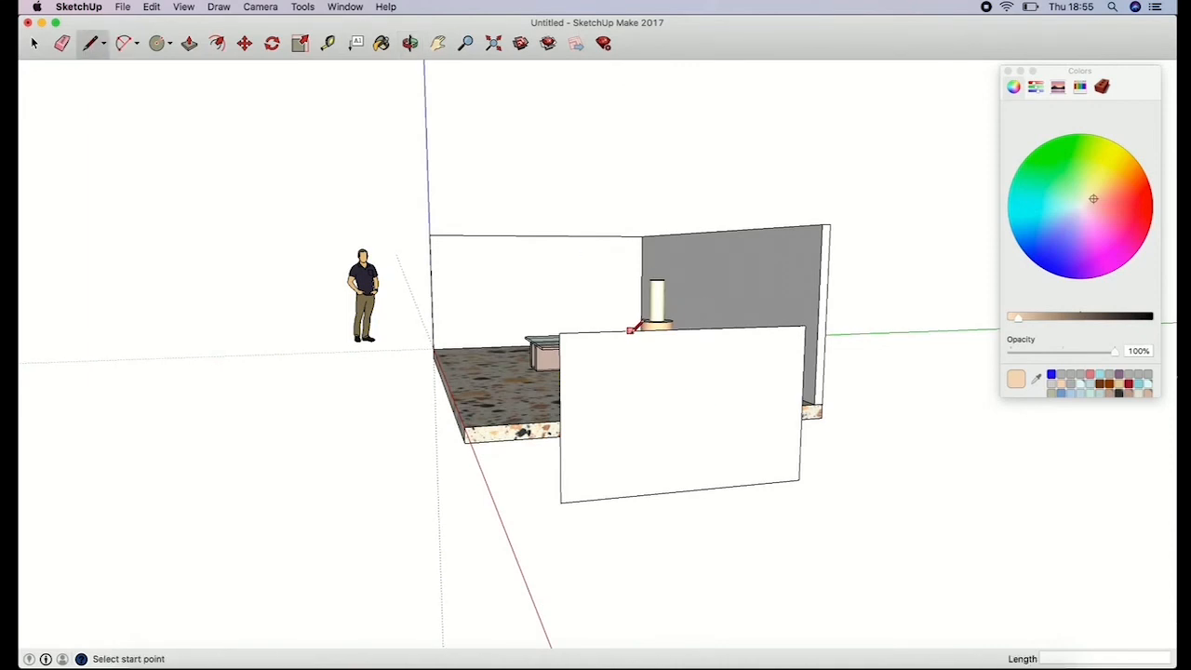
pyautogui.click(629, 329)
pyautogui.click(630, 493)
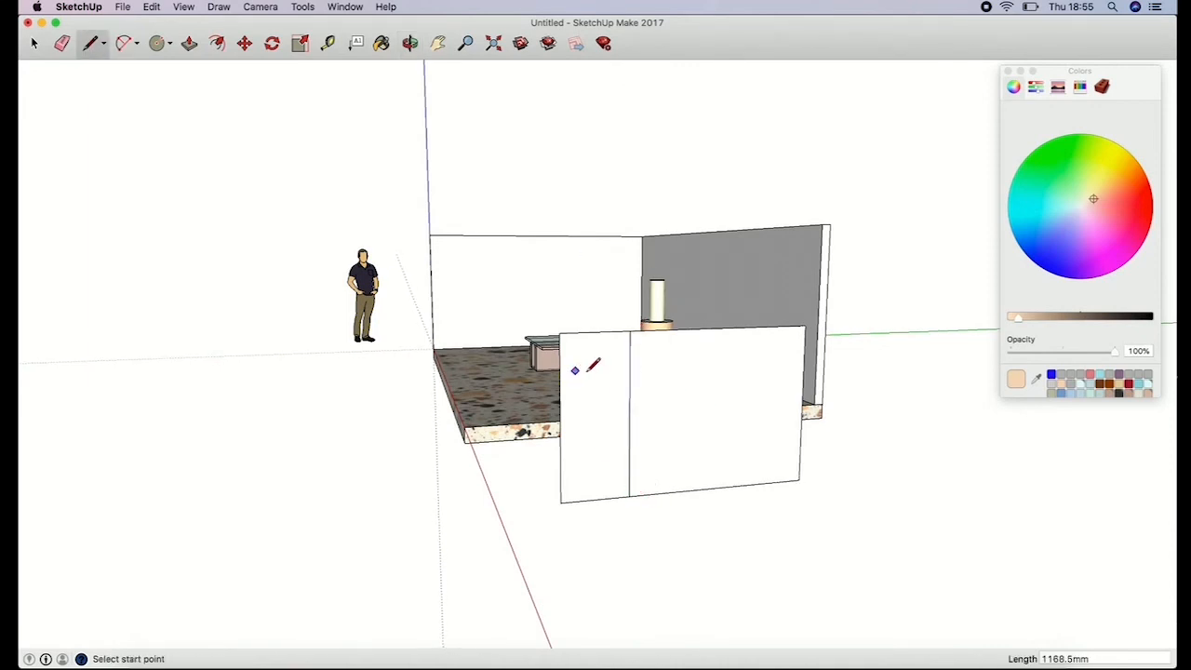
# Step: Outline an L-shaped profile in the narrow section: a thin horizontal strip across it and an upright strip about 80 mm wide above
pyautogui.click(629, 444)
pyautogui.click(560, 450)
pyautogui.click(561, 439)
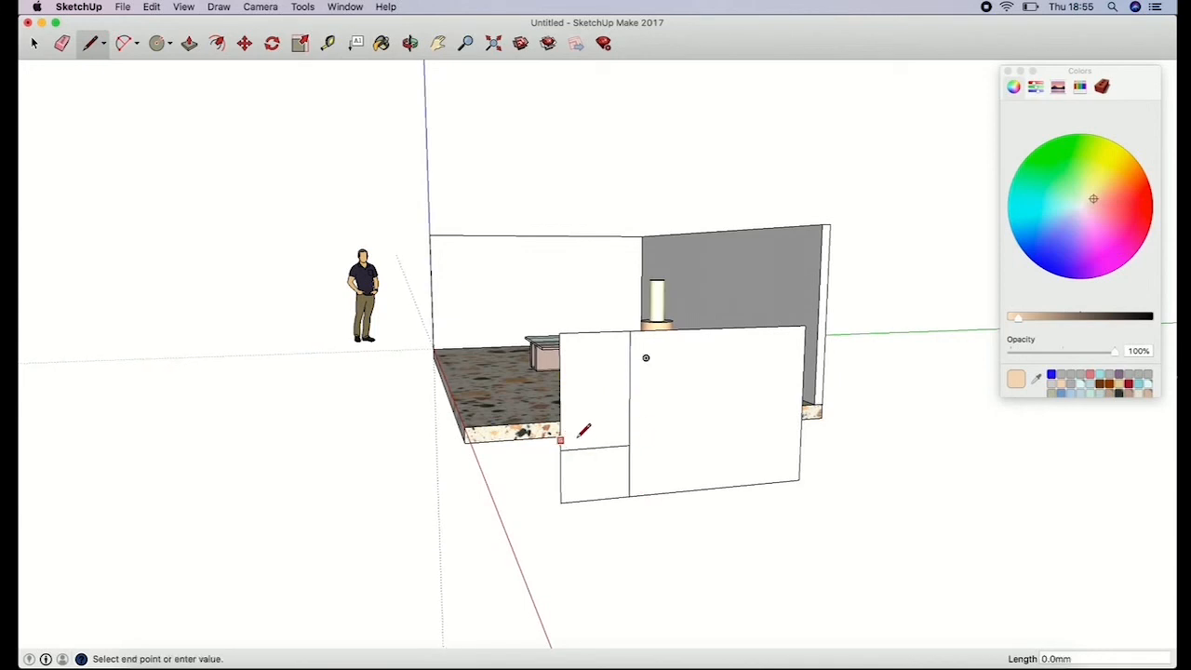
pyautogui.click(629, 437)
pyautogui.click(618, 435)
pyautogui.click(618, 390)
pyautogui.click(629, 391)
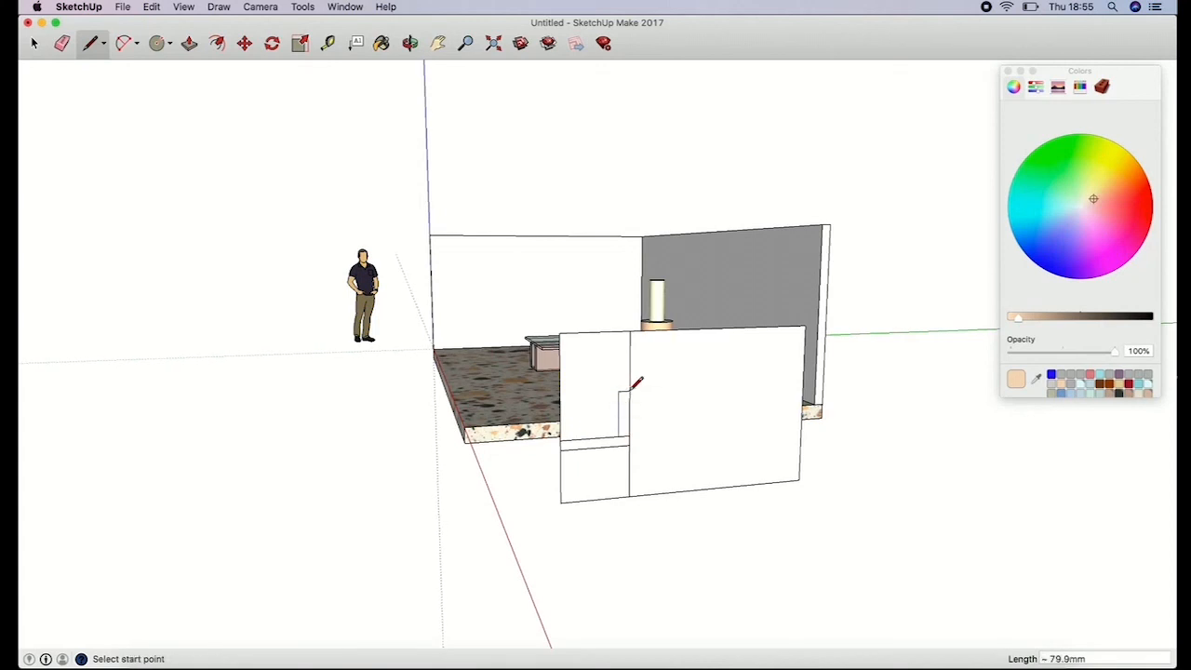
pyautogui.click(60, 54)
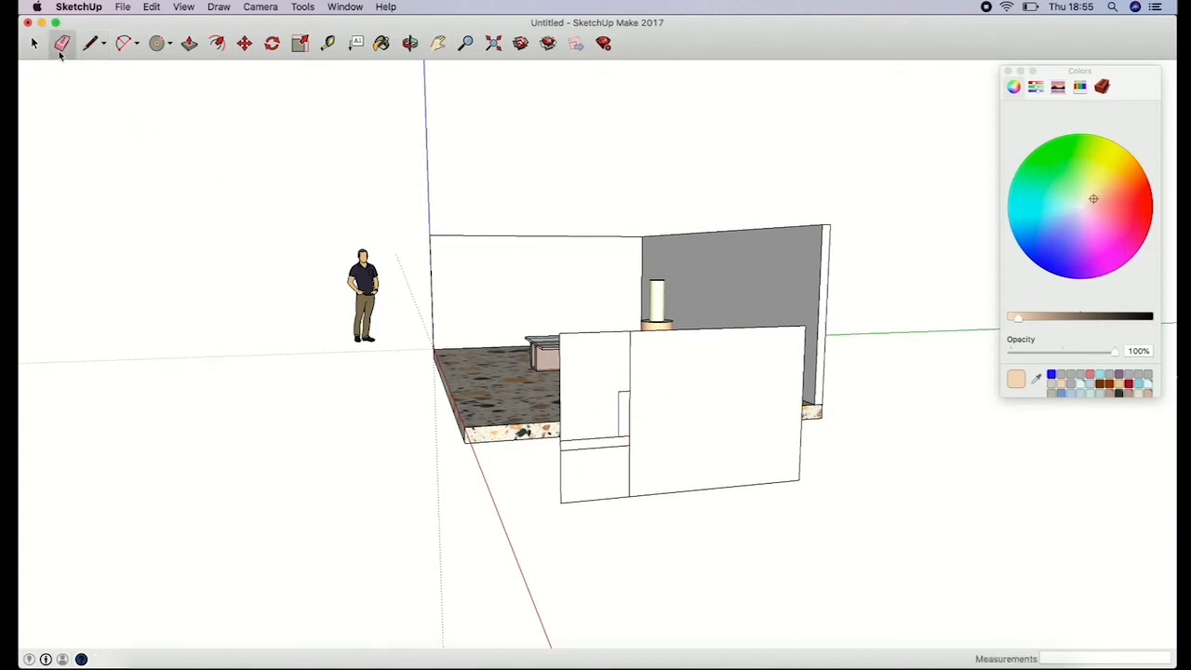
pyautogui.click(125, 43)
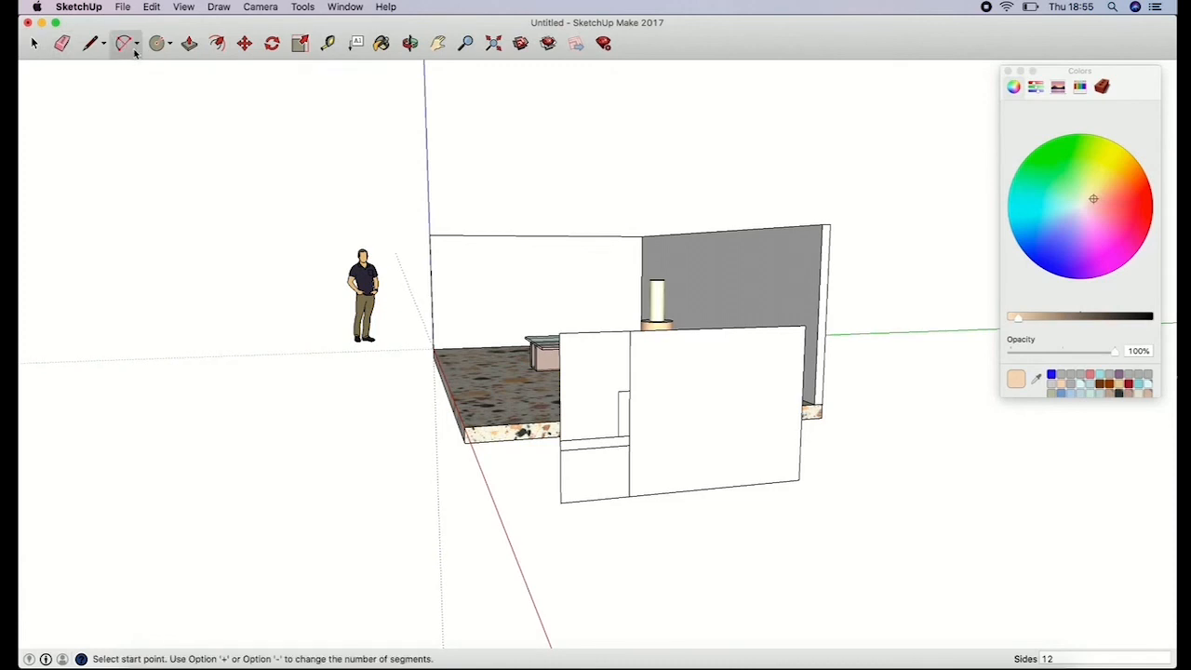
pyautogui.click(137, 45)
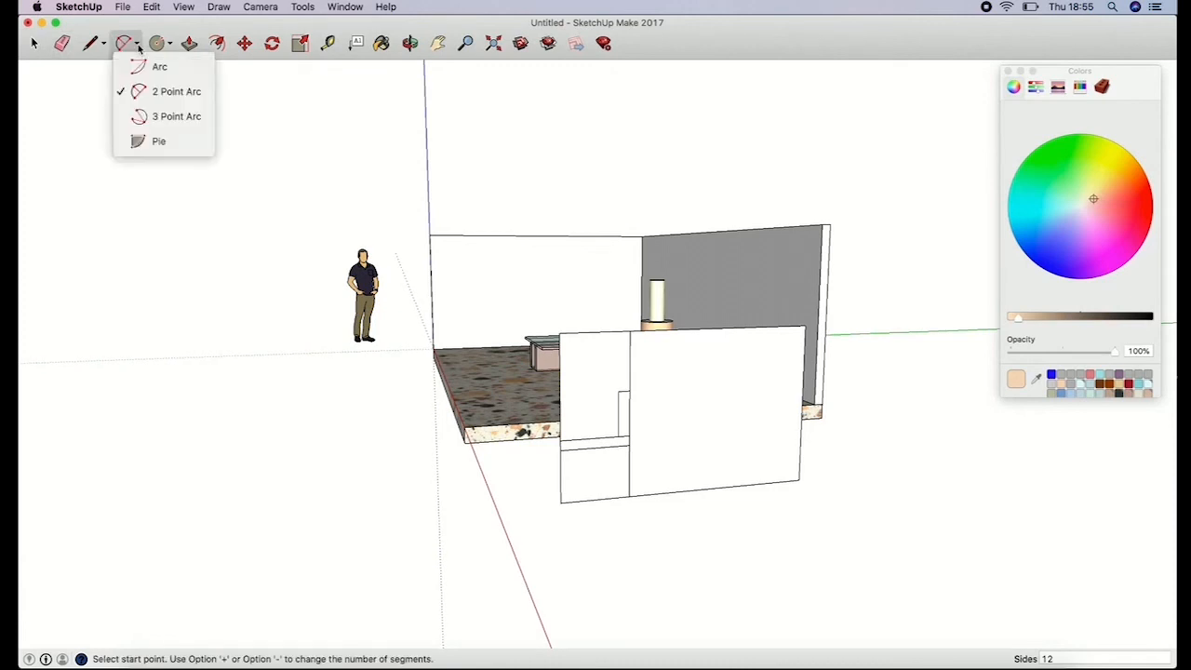
pyautogui.click(153, 72)
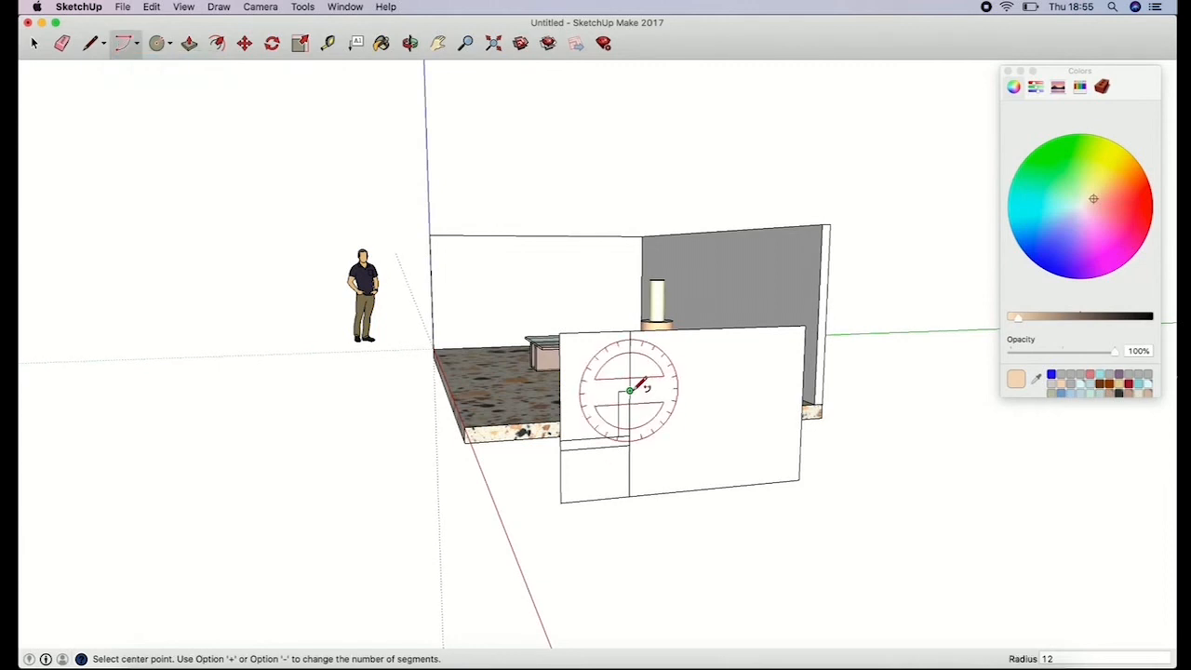
pyautogui.click(629, 391)
pyautogui.click(619, 412)
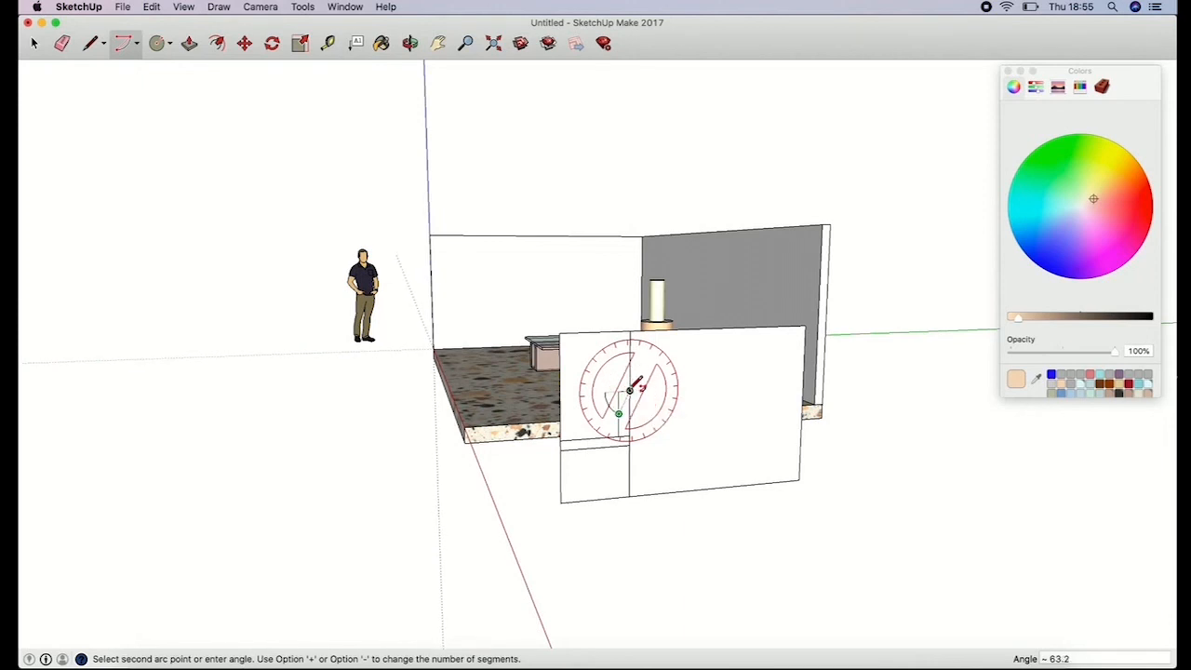
pyautogui.press('Escape')
# Step: Draw a 2 Point Arc with a bulge of about 21 mm across the upper outer corner of the upright strip
pyautogui.click(136, 43)
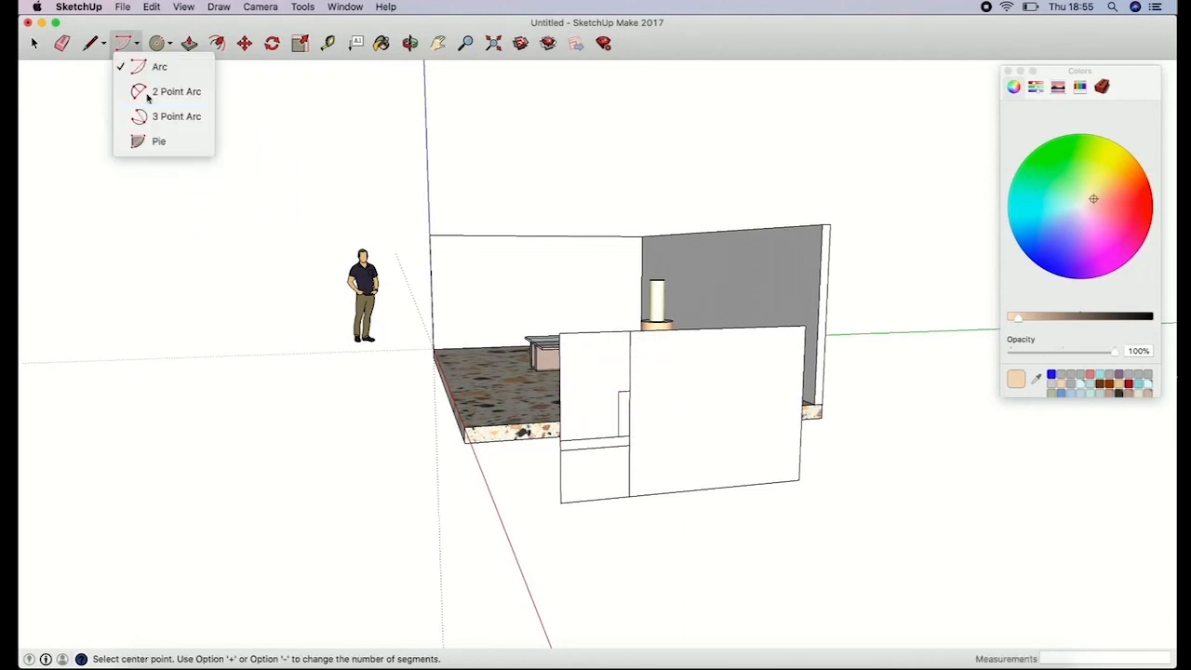
pyautogui.click(149, 91)
pyautogui.click(630, 391)
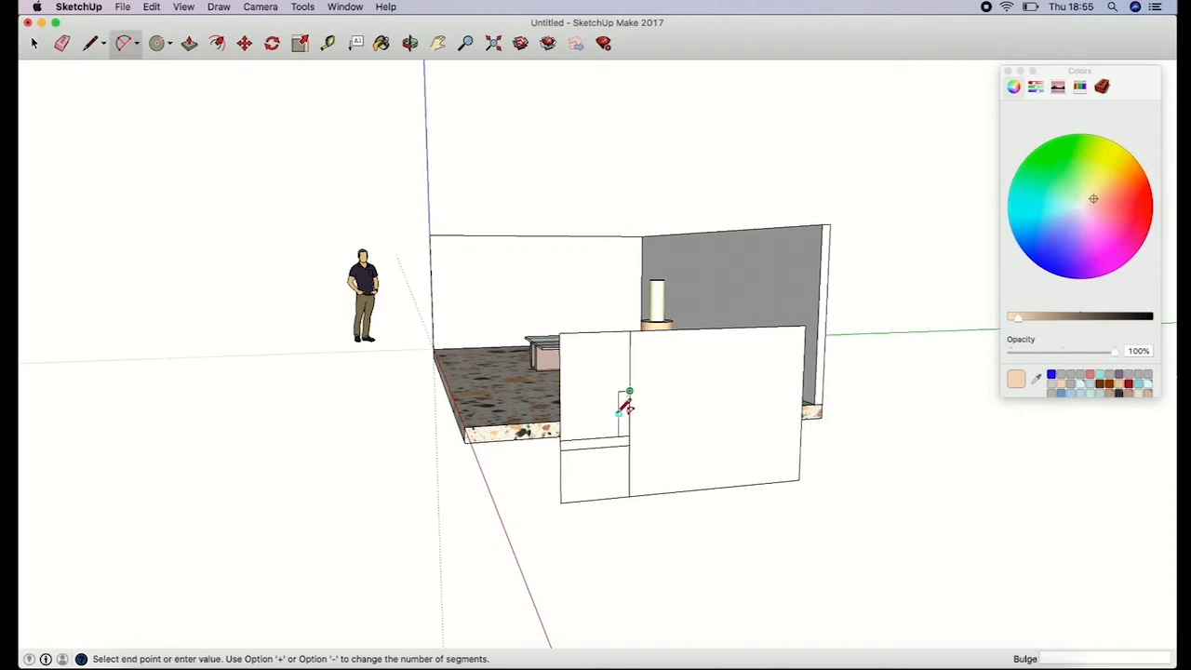
pyautogui.click(619, 412)
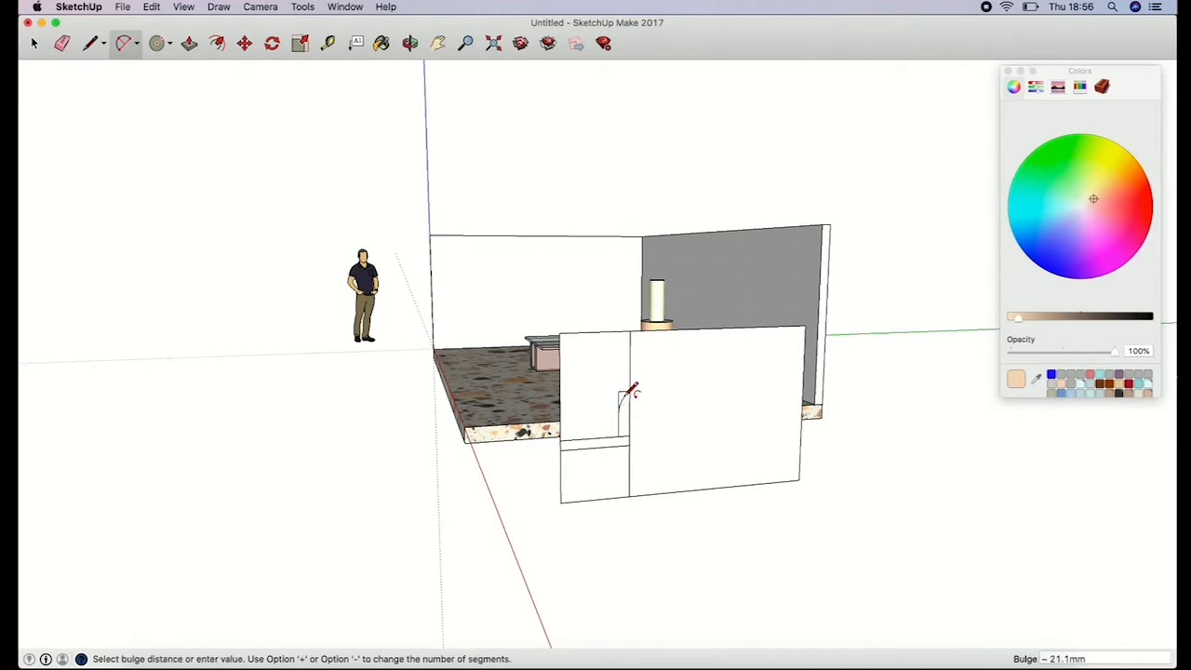
pyautogui.click(631, 391)
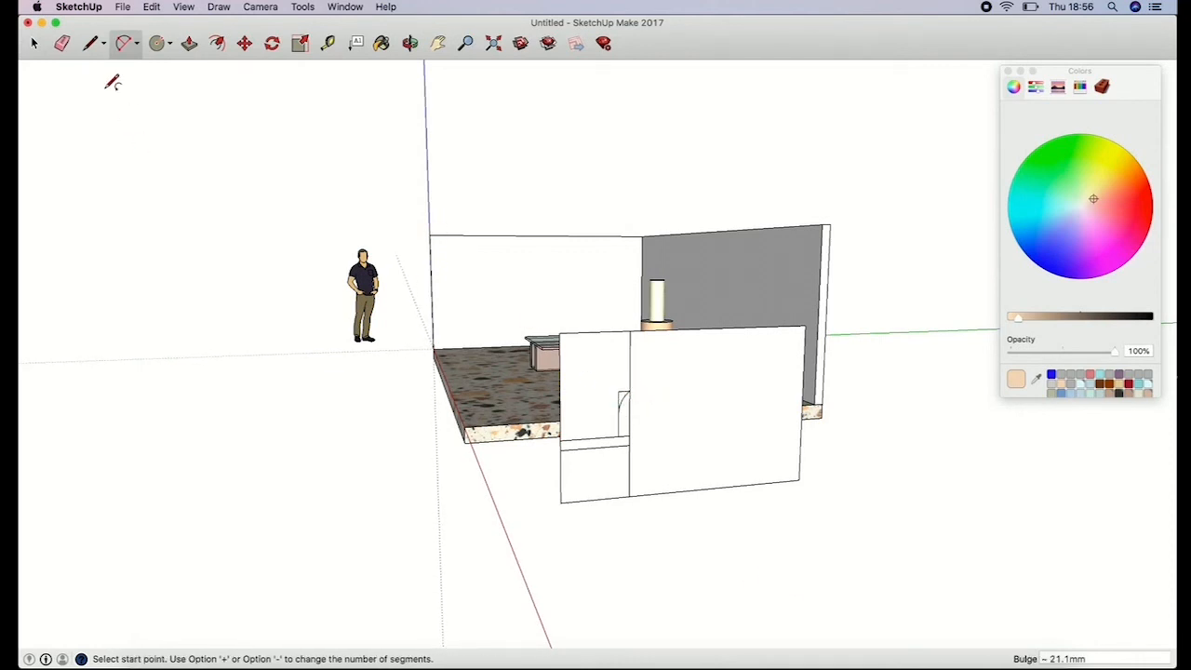
# Step: Erase the surplus rectangle, corner and dividing lines, keeping only the L-shaped profile with its curved upright
pyautogui.click(61, 43)
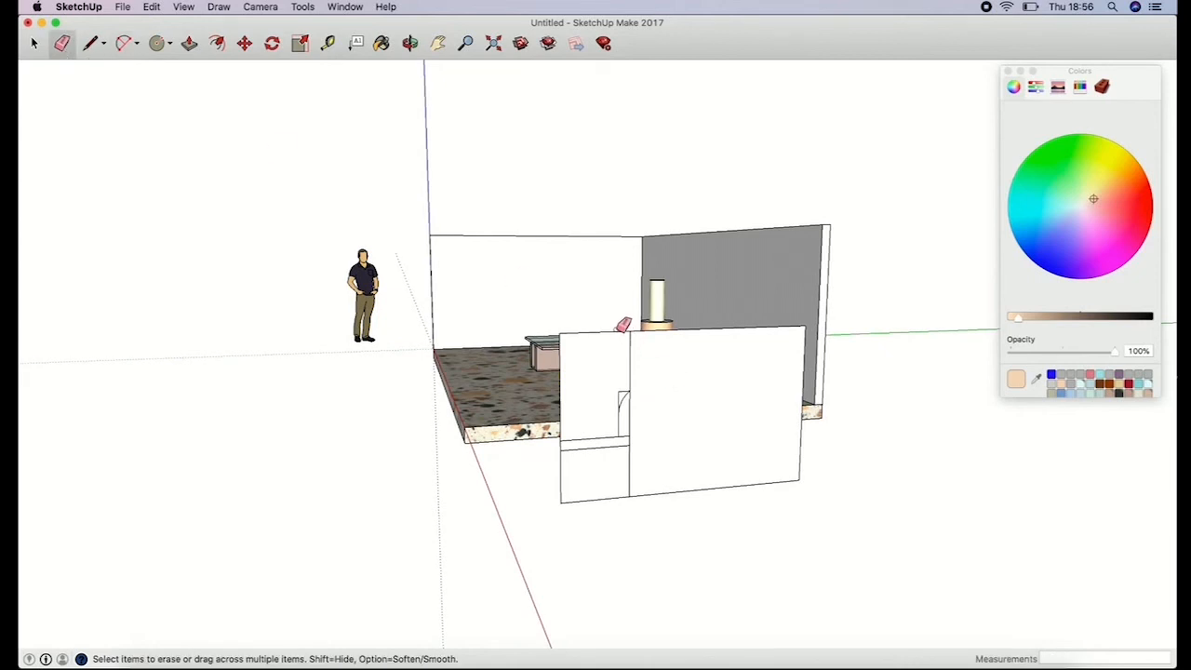
pyautogui.click(621, 332)
pyautogui.click(633, 338)
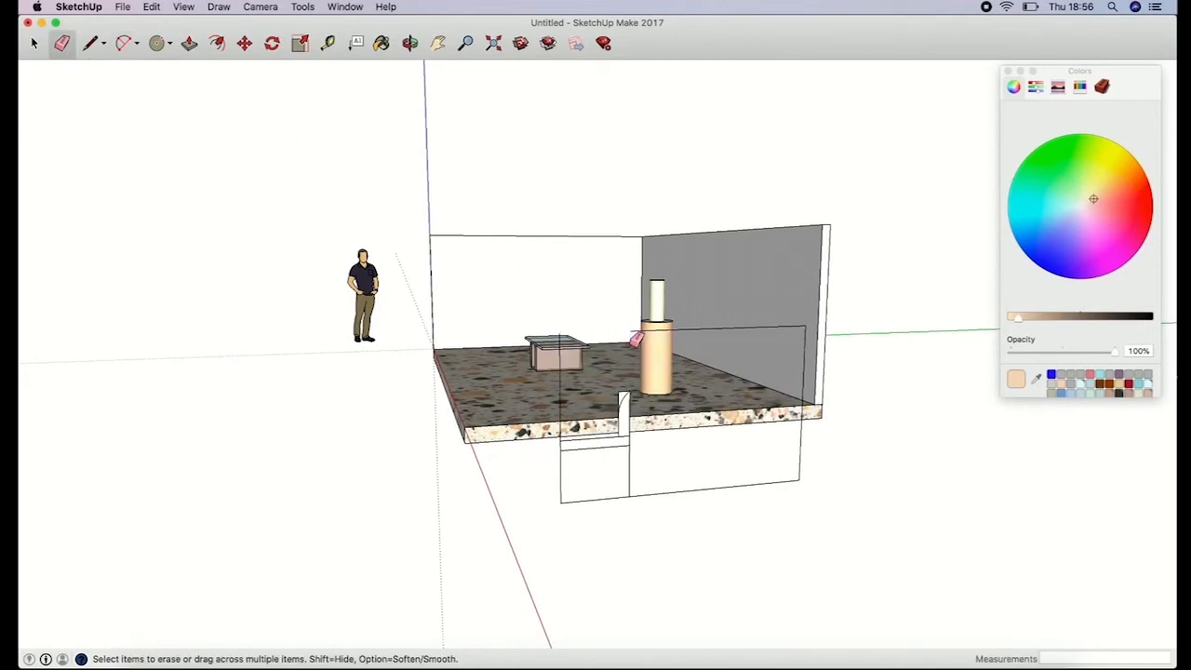
pyautogui.click(735, 330)
pyautogui.click(723, 481)
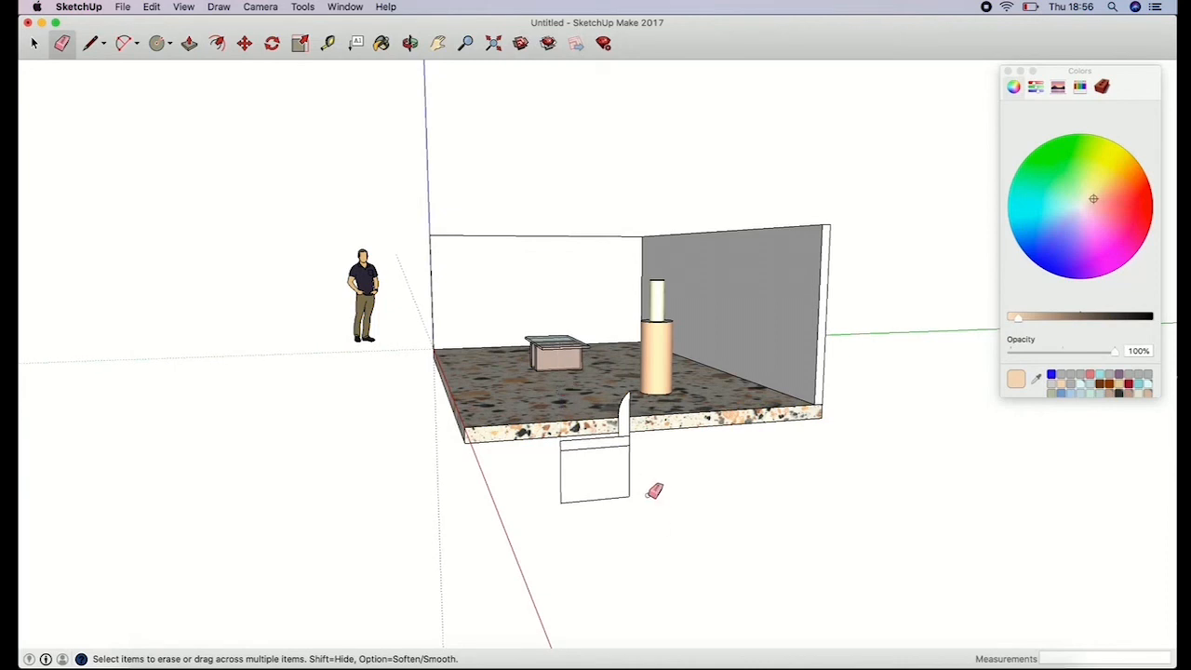
pyautogui.moveTo(654, 490); pyautogui.dragTo(571, 484)
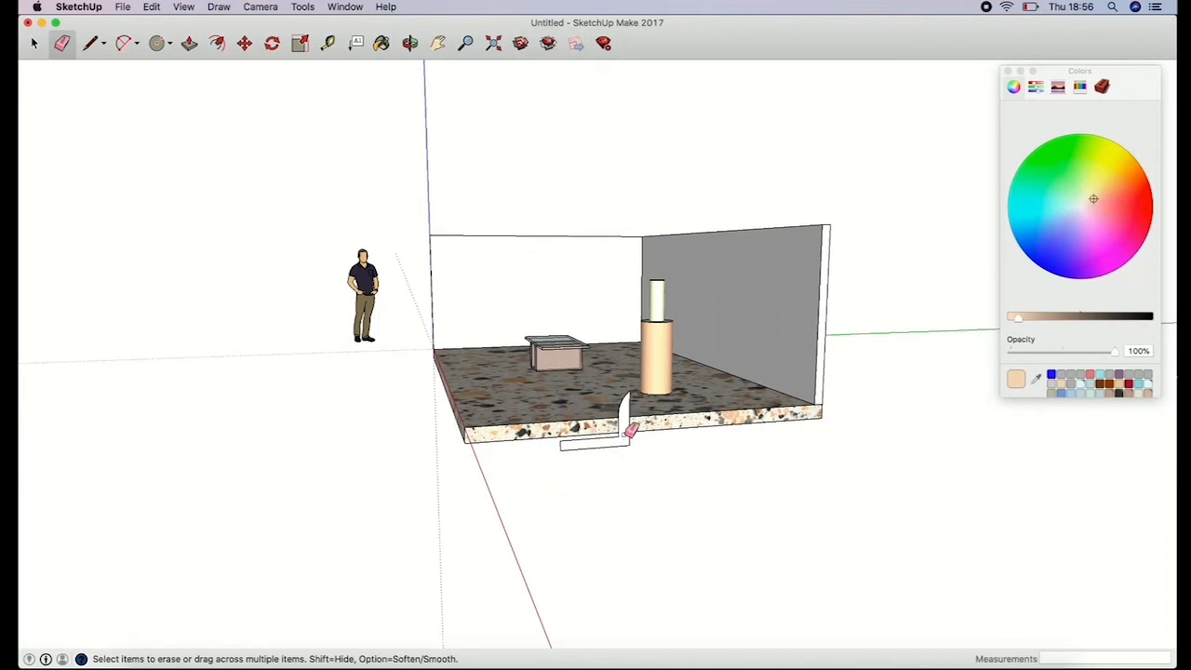
pyautogui.press('o')
pyautogui.moveTo(600, 277); pyautogui.dragTo(689, 302)
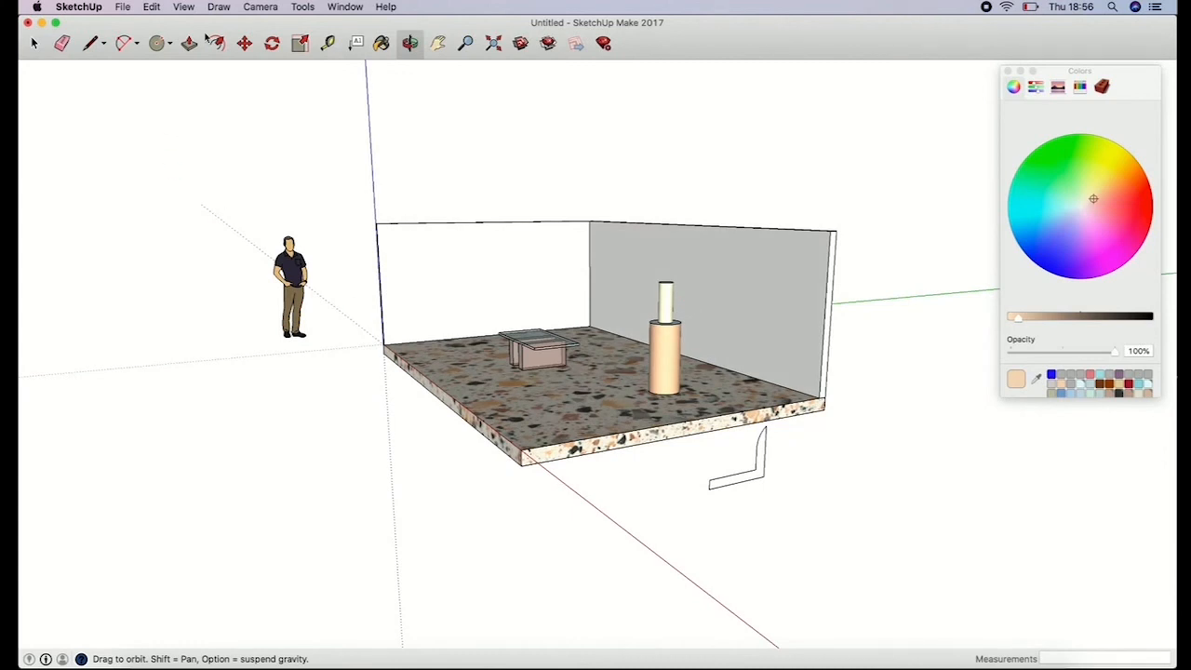
# Step: Paint the L-shaped profile dark brown and extrude it about 398 mm with Push/Pull to form a seat with backrest
pyautogui.click(1102, 386)
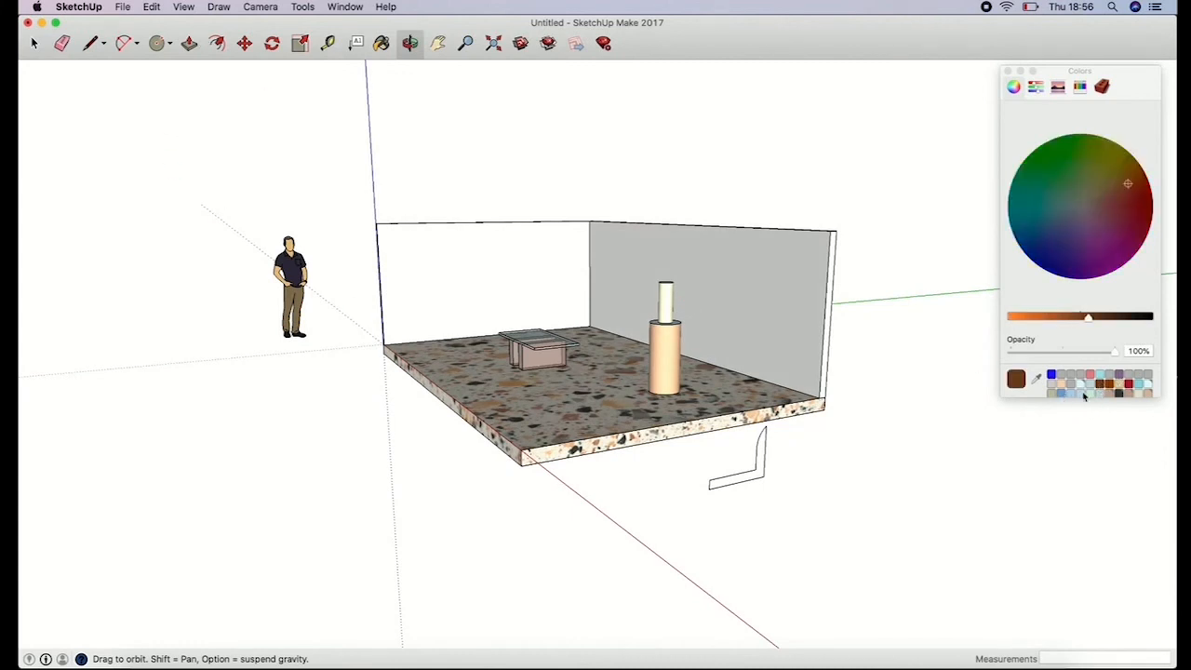
pyautogui.click(762, 461)
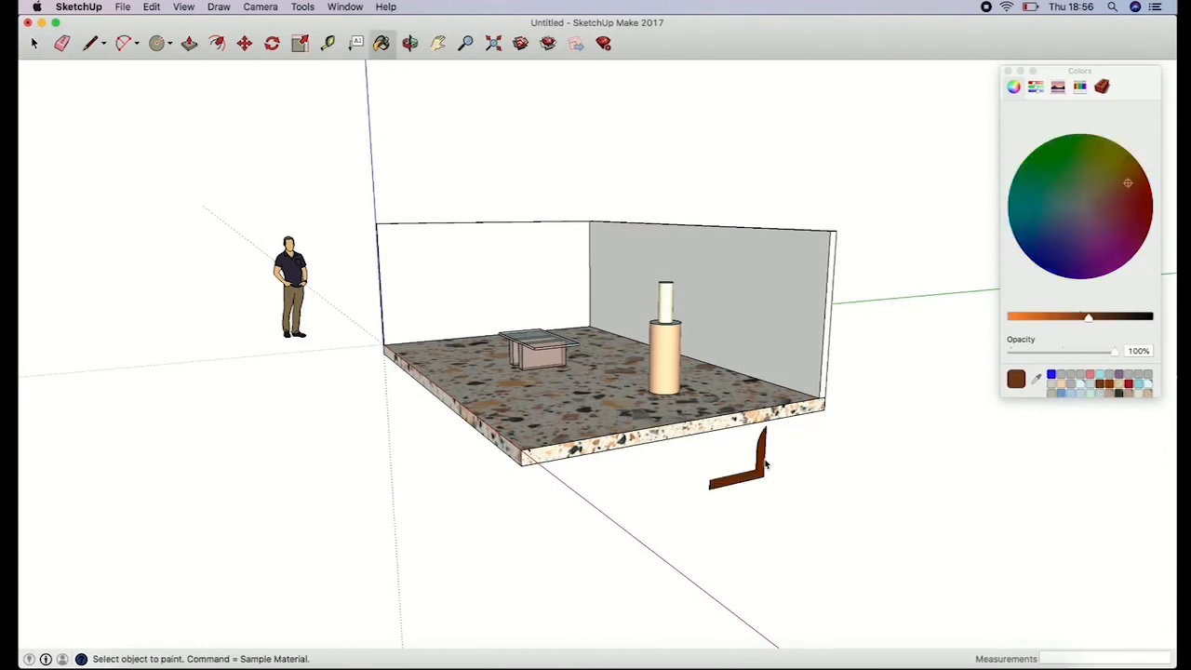
pyautogui.click(188, 43)
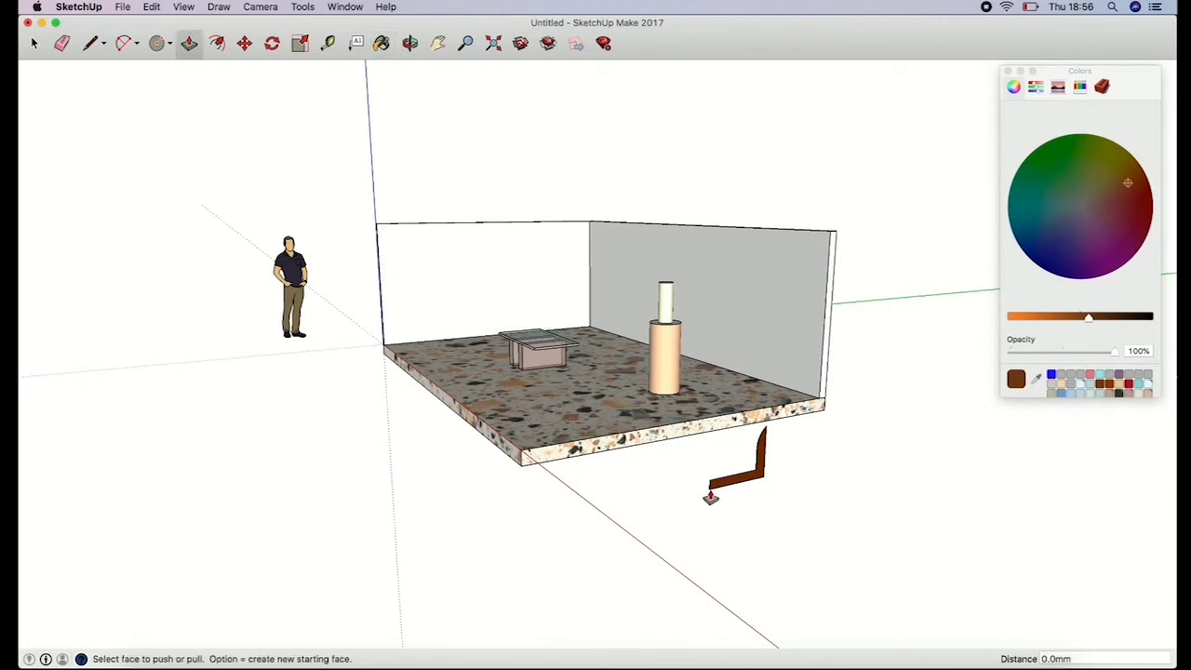
pyautogui.moveTo(709, 497); pyautogui.dragTo(678, 481)
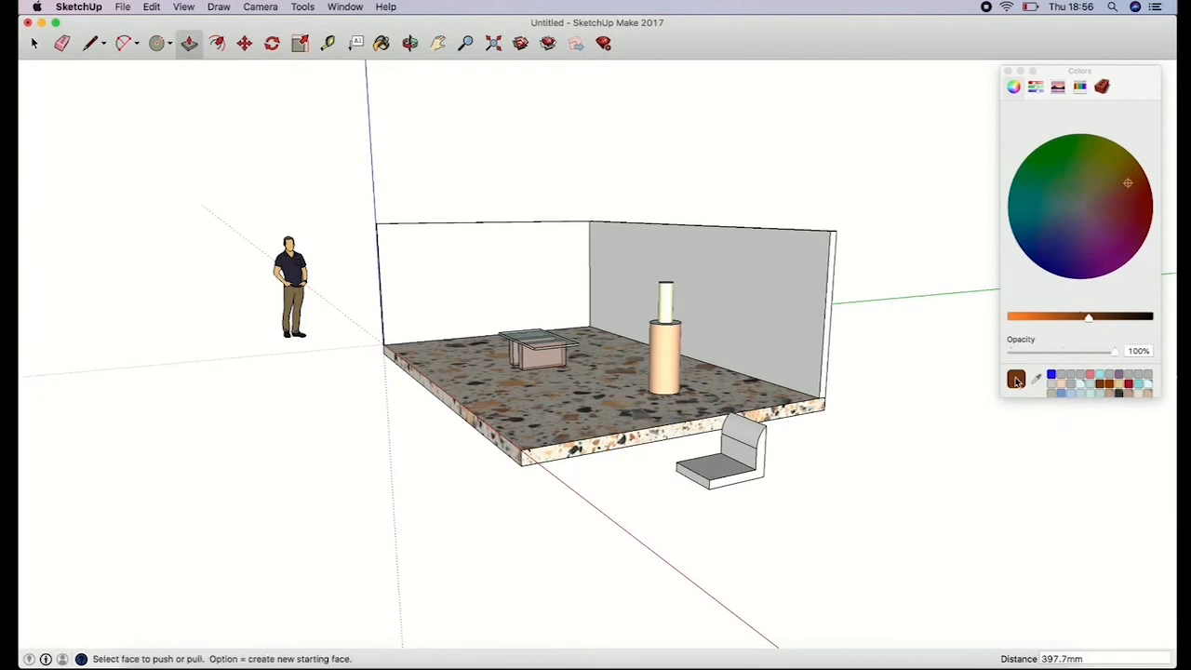
# Step: Paint the seat's backrest, sitting surface and both side faces in the same dark brown
pyautogui.press('b')
pyautogui.click(752, 434)
pyautogui.click(746, 449)
pyautogui.click(760, 463)
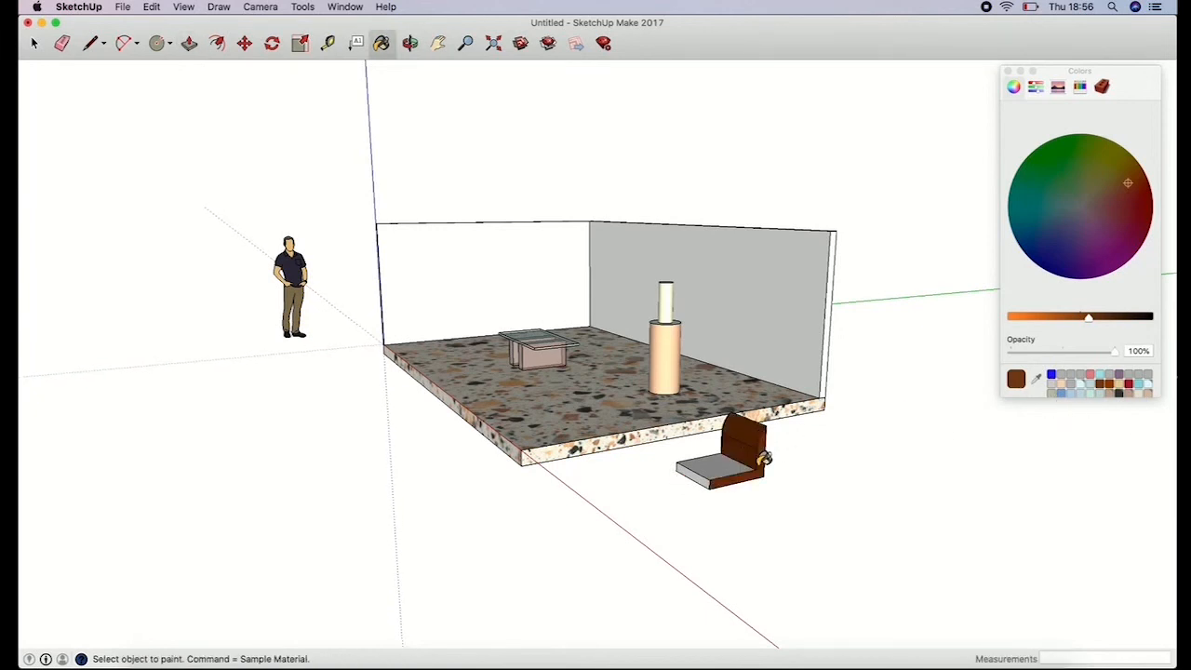
pyautogui.click(707, 471)
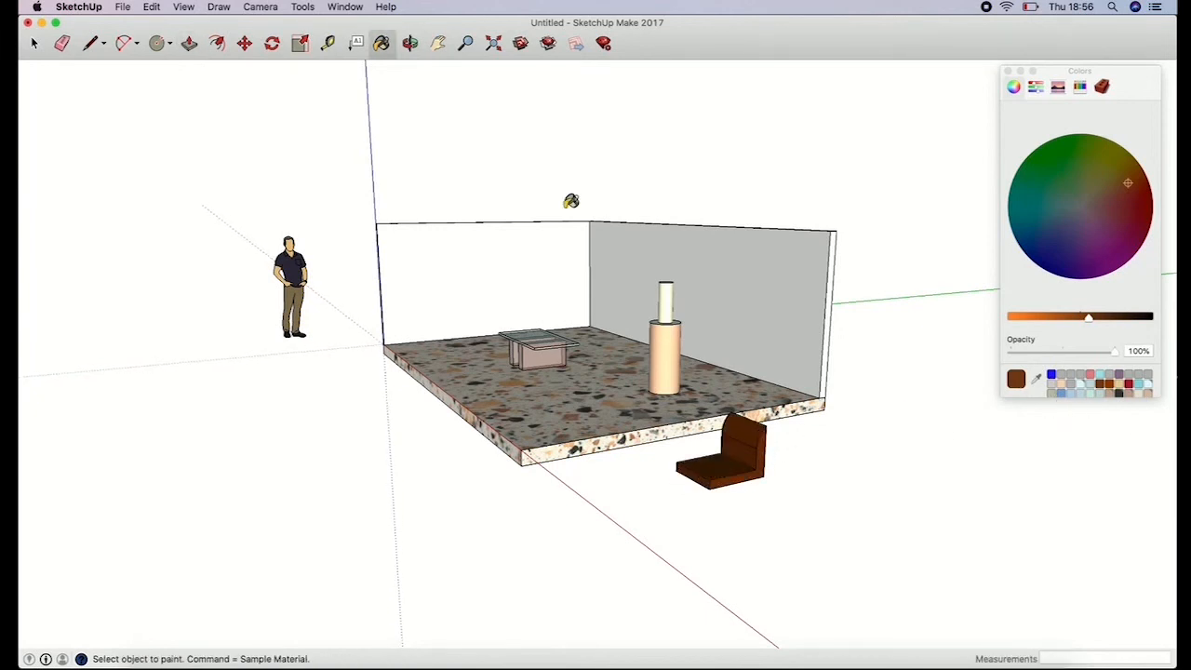
pyautogui.click(410, 43)
pyautogui.moveTo(930, 400); pyautogui.dragTo(972, 411)
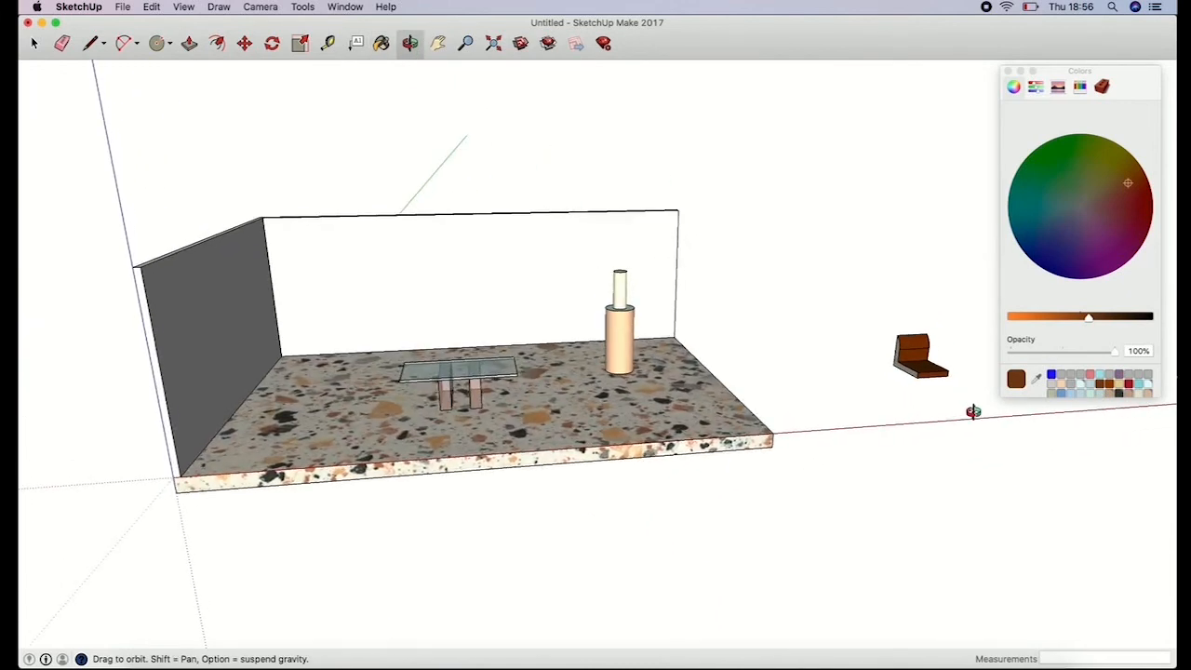
pyautogui.press('b')
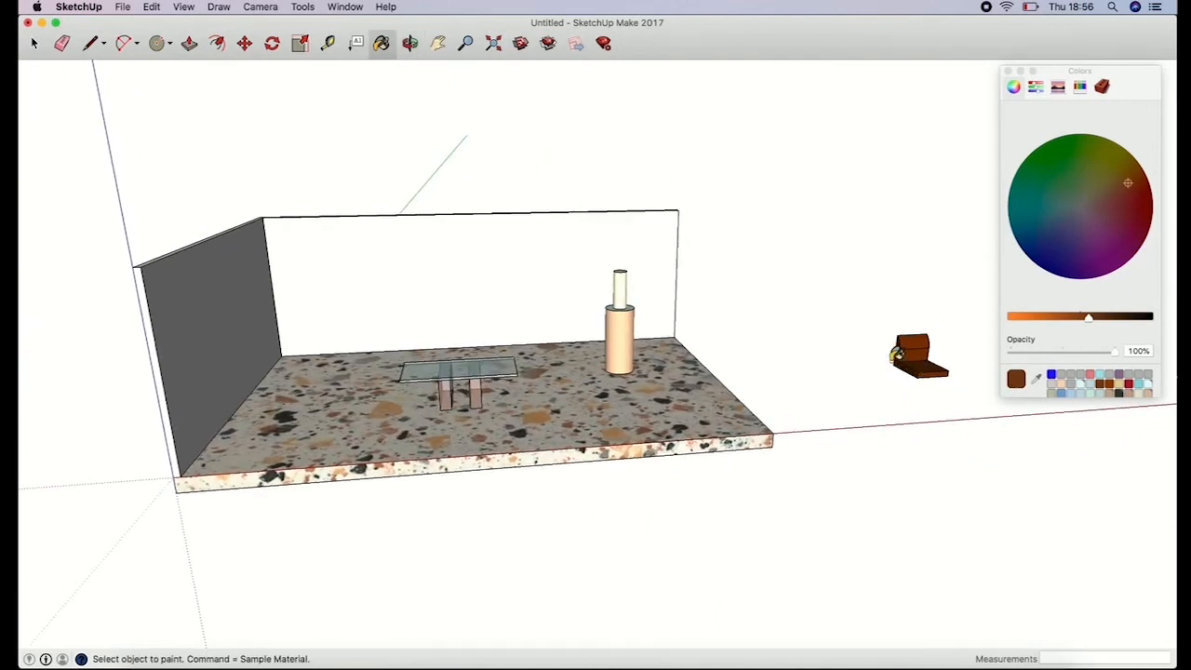
# Step: Try beige on the seat's front edge, revert it, and paint the lower front panel of the backrest off-white
pyautogui.click(1120, 392)
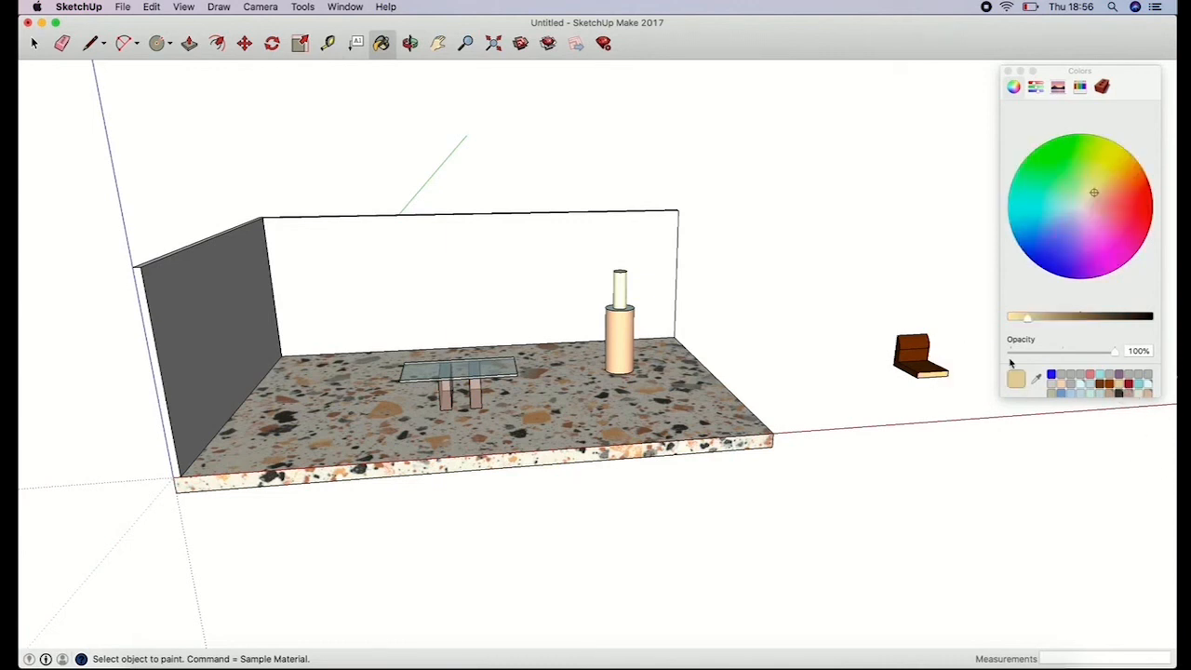
pyautogui.keyDown('super'); pyautogui.click(560, 252); pyautogui.keyUp('super')
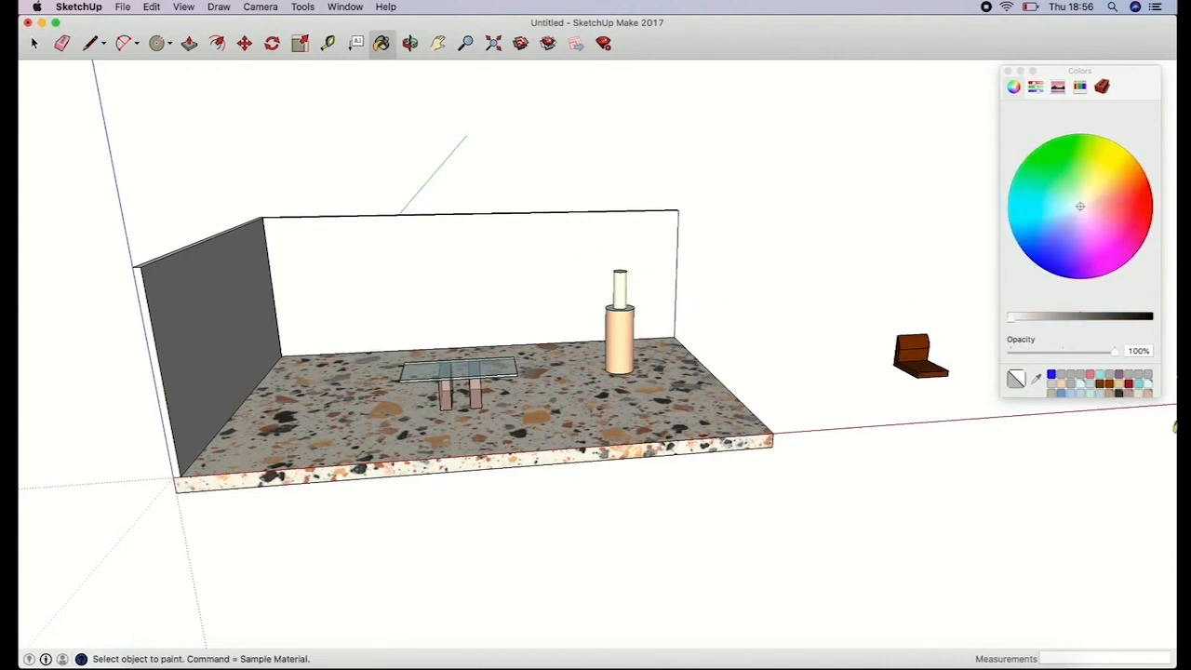
pyautogui.click(1138, 394)
pyautogui.click(916, 352)
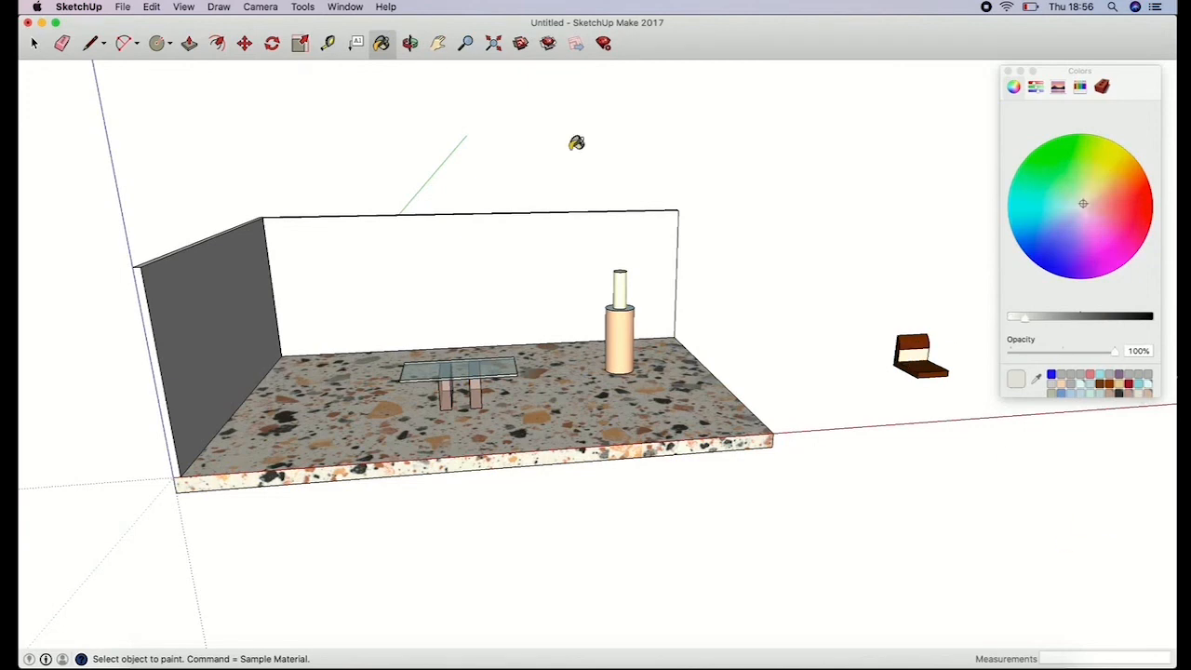
# Step: Draw two crossing midpoint lines, about 491 mm and 398 mm long, dividing the seat's underside into quarters
pyautogui.click(410, 43)
pyautogui.moveTo(744, 430); pyautogui.dragTo(489, 406)
pyautogui.moveTo(617, 471); pyautogui.dragTo(796, 297)
pyautogui.click(438, 43)
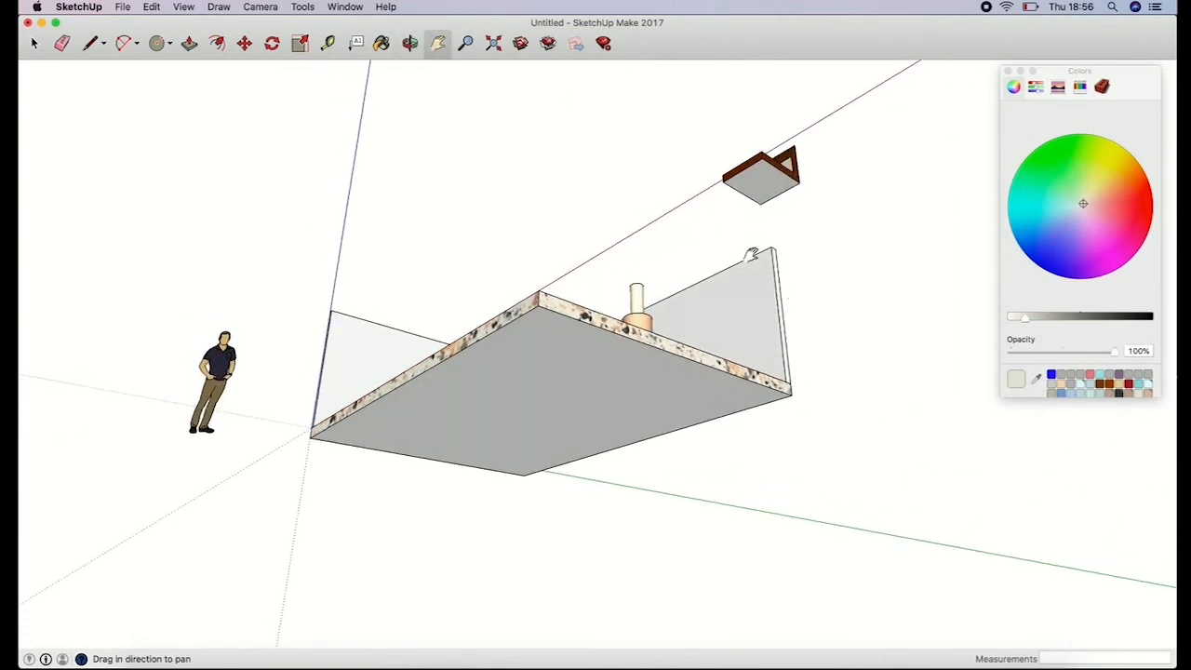
pyautogui.moveTo(750, 255); pyautogui.dragTo(659, 389)
pyautogui.click(466, 43)
pyautogui.moveTo(584, 410); pyautogui.dragTo(552, 301)
pyautogui.click(410, 43)
pyautogui.moveTo(621, 487); pyautogui.dragTo(750, 150)
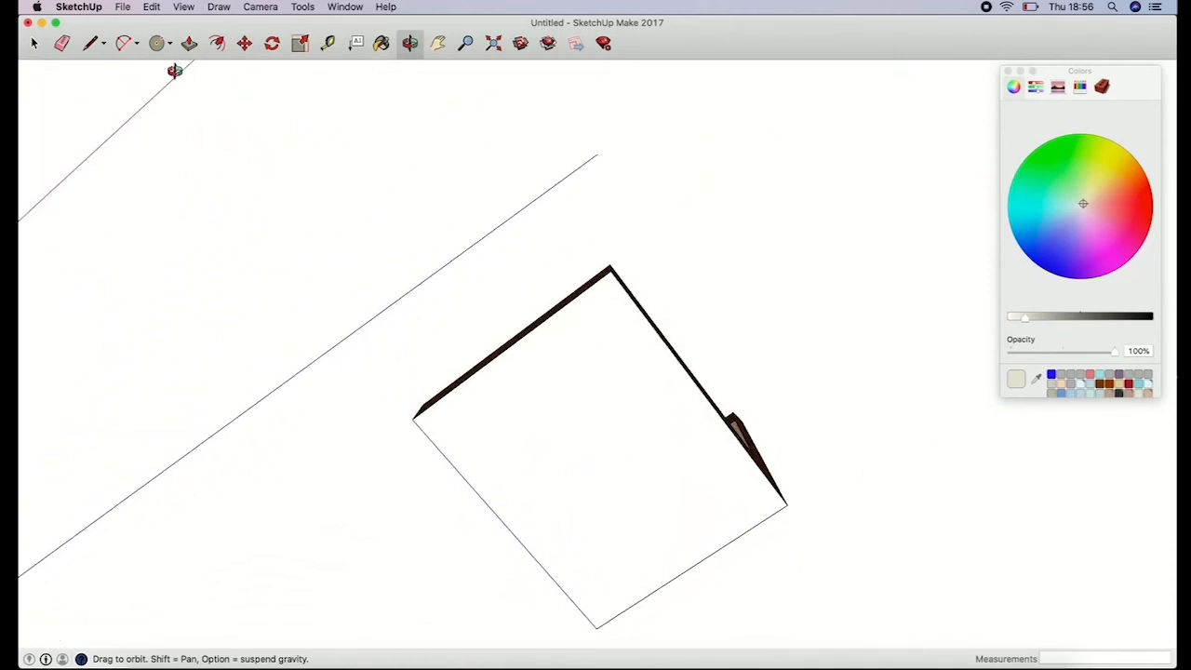
pyautogui.click(93, 43)
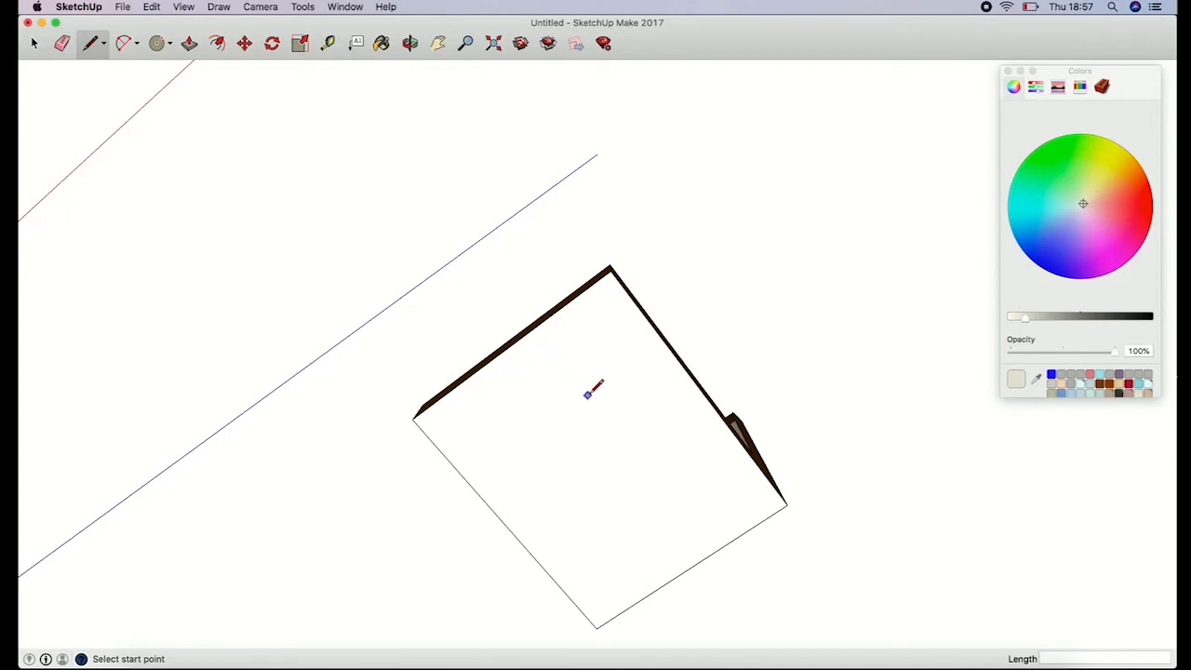
pyautogui.click(510, 347)
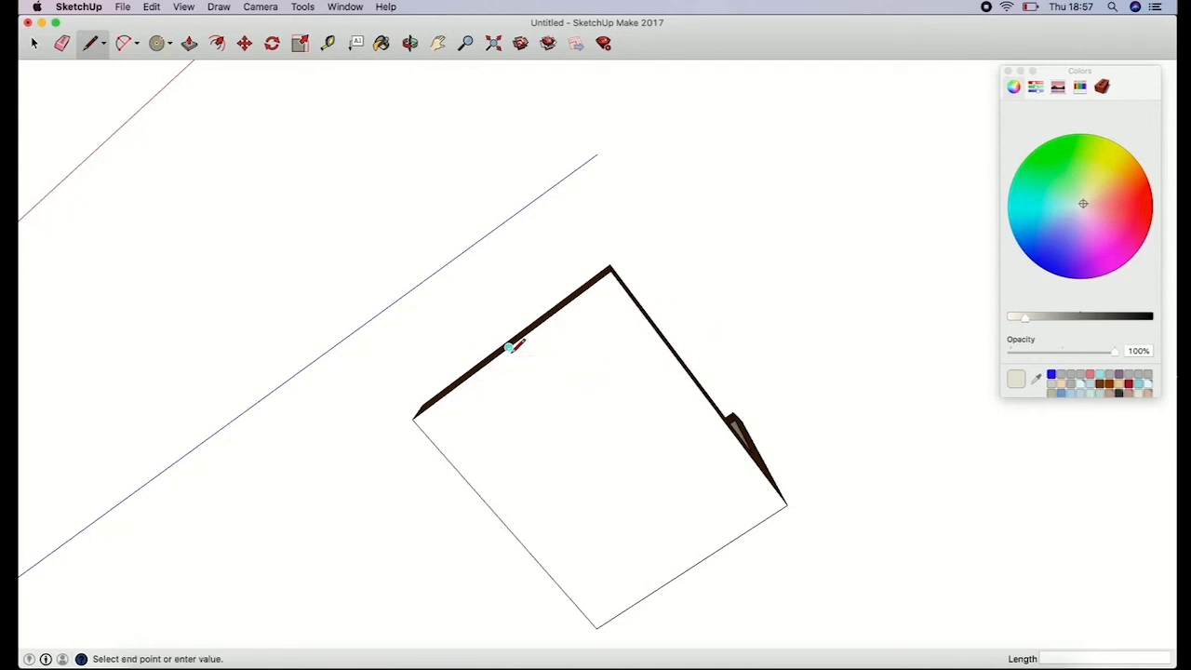
pyautogui.click(693, 562)
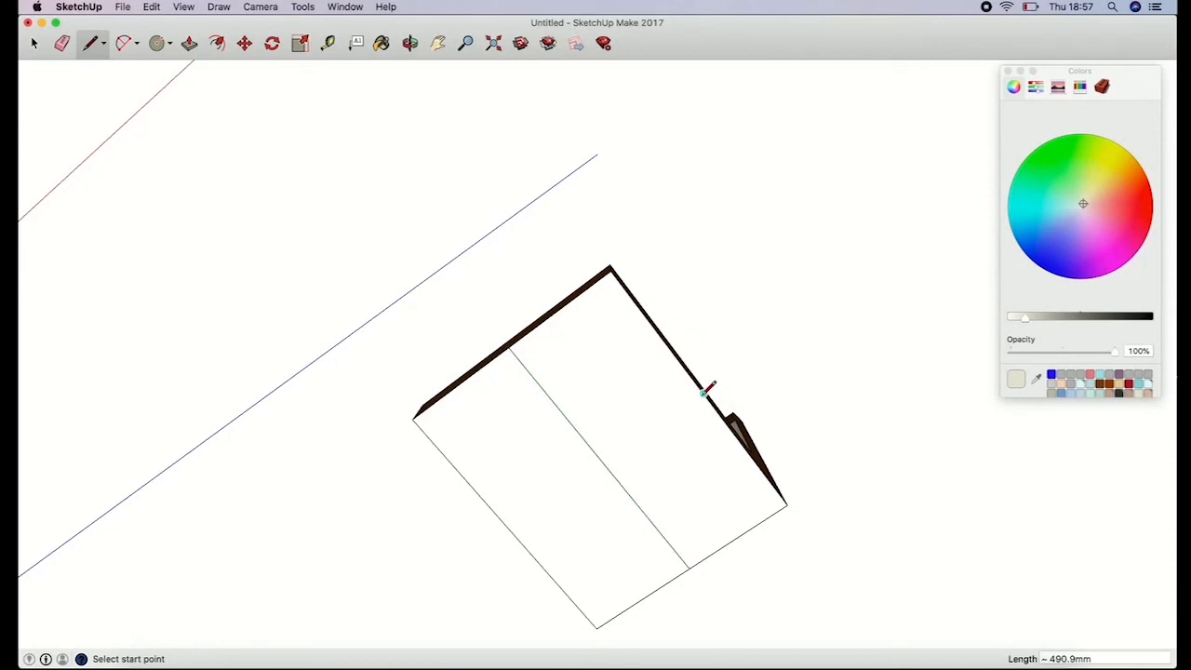
pyautogui.click(702, 391)
pyautogui.click(510, 527)
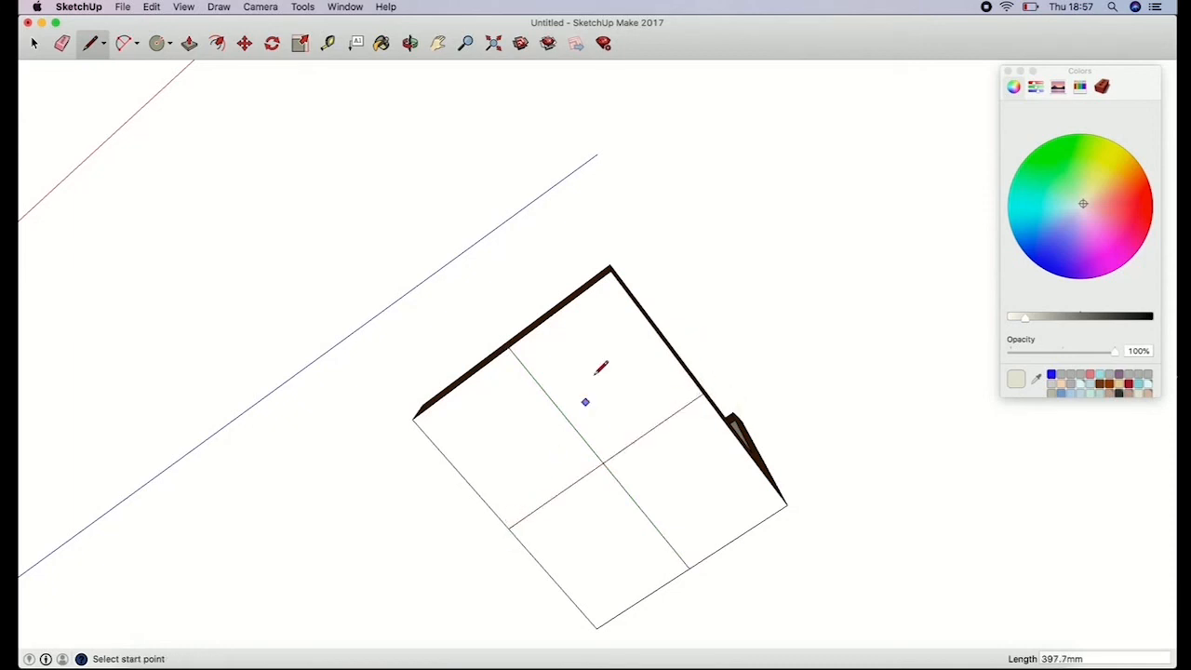
# Step: Draw two more midpoint lines in each direction on the seat's underside, dividing it into a four-by-four grid
pyautogui.click(558, 309)
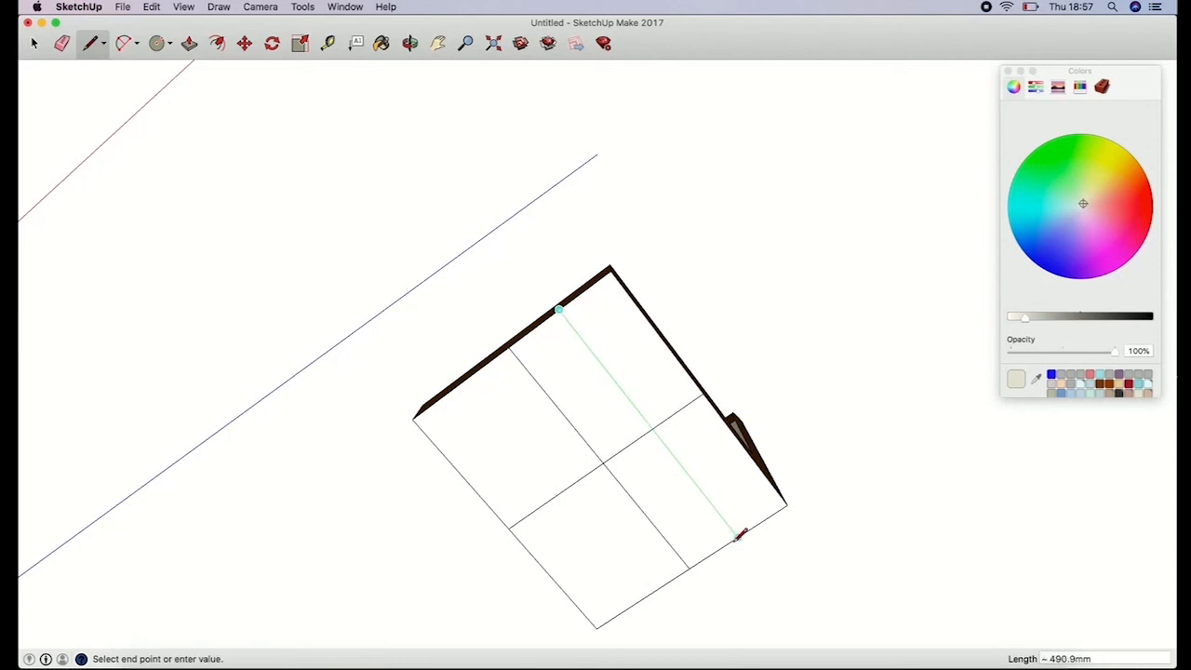
pyautogui.click(738, 537)
pyautogui.click(459, 383)
pyautogui.click(641, 597)
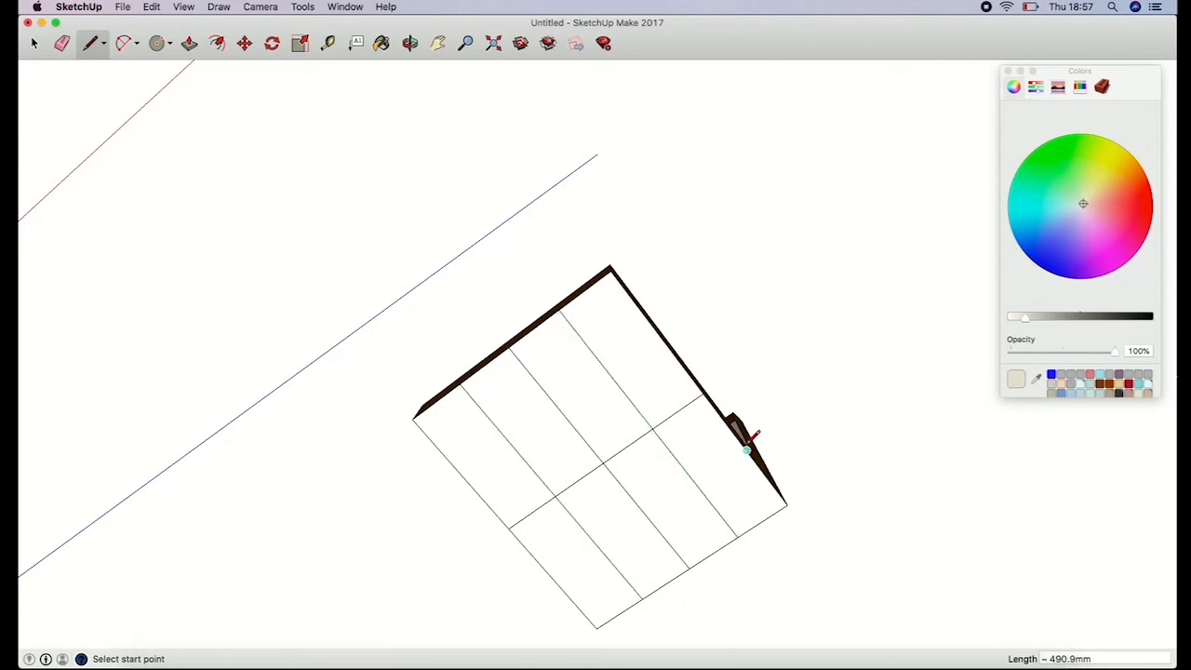
pyautogui.click(745, 453)
pyautogui.click(557, 583)
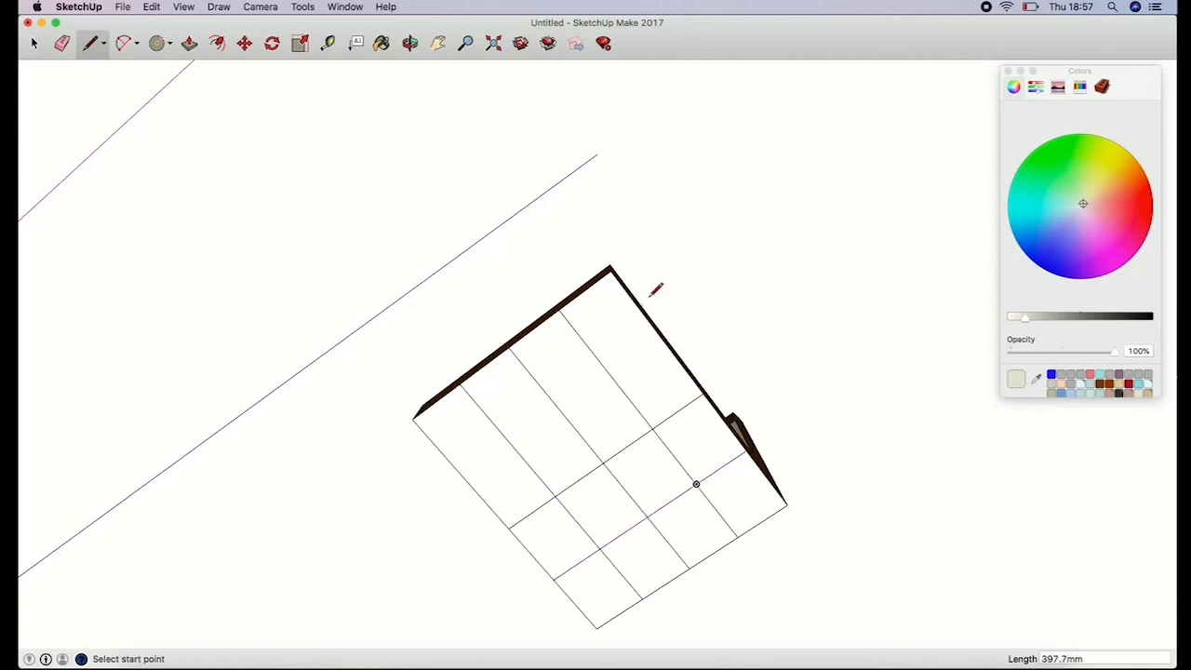
pyautogui.click(659, 333)
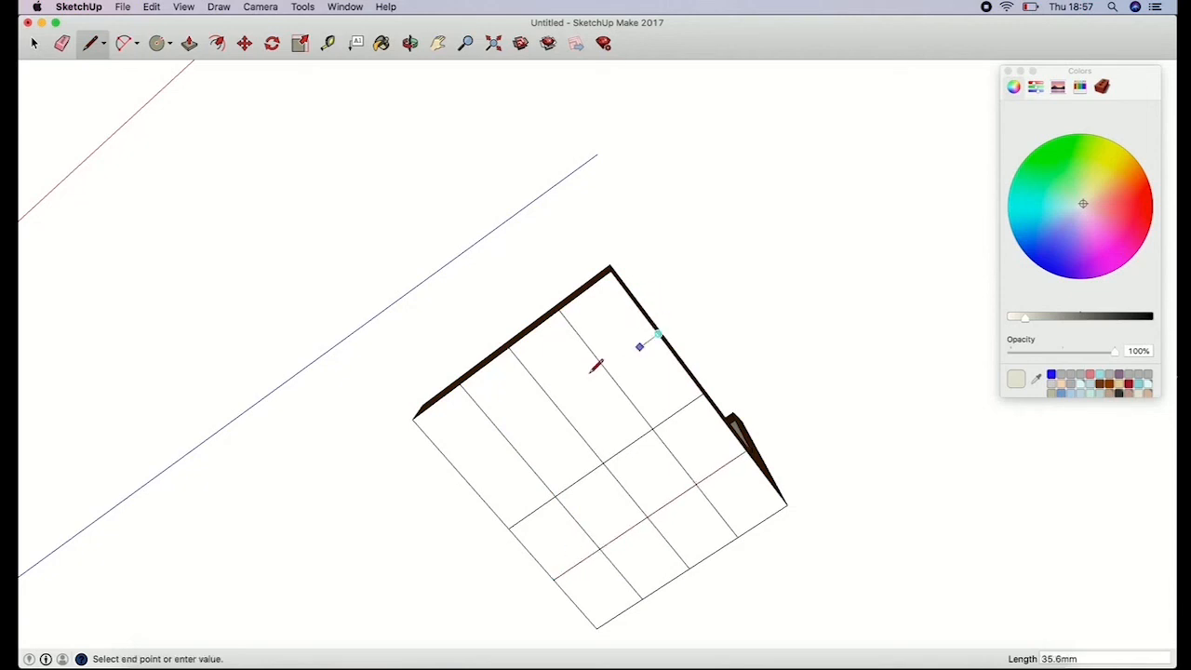
pyautogui.click(463, 473)
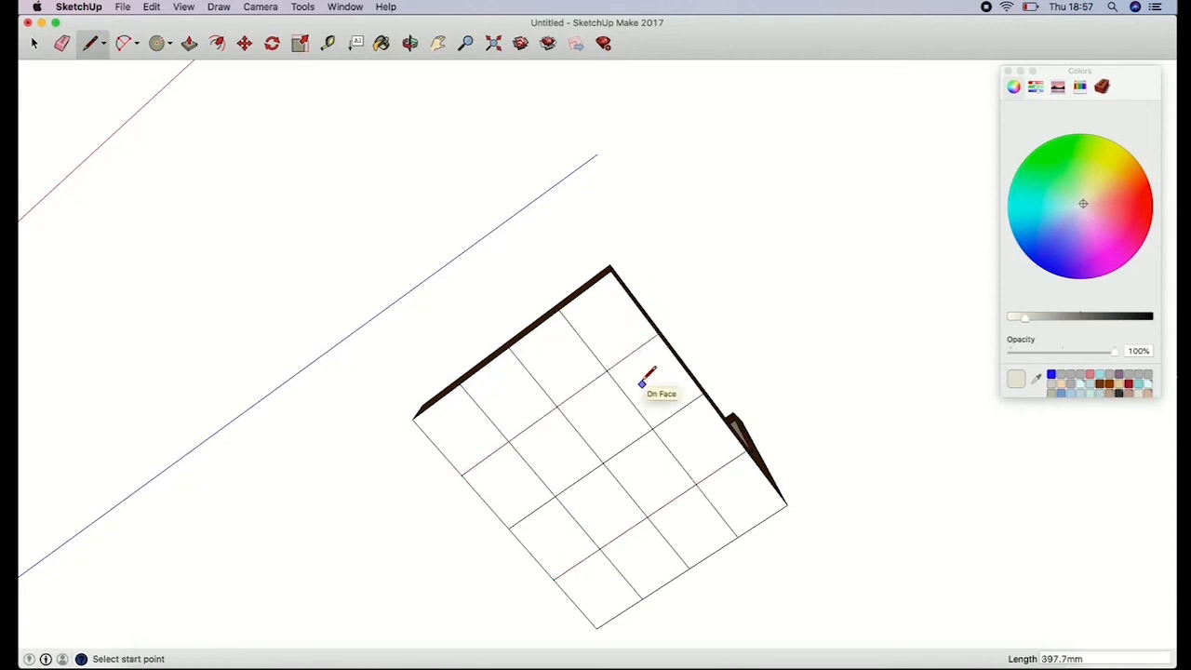
# Step: Draw a line along the middle of each outer grid strip on all four sides of the seat's underside
pyautogui.click(588, 288)
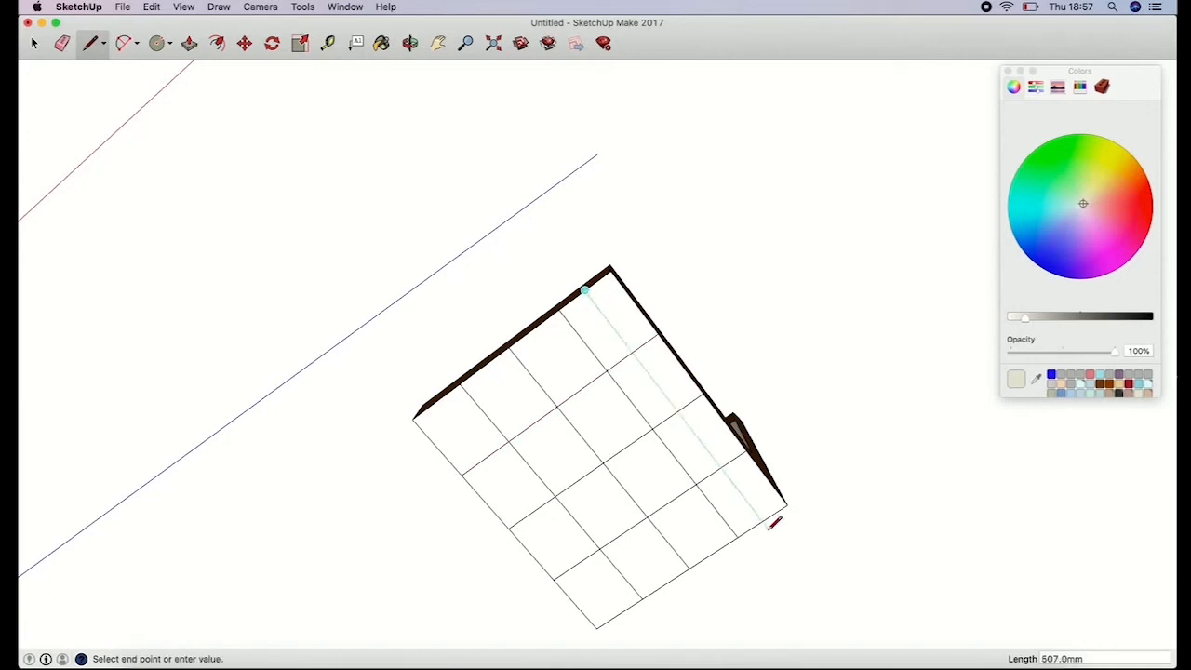
pyautogui.click(765, 517)
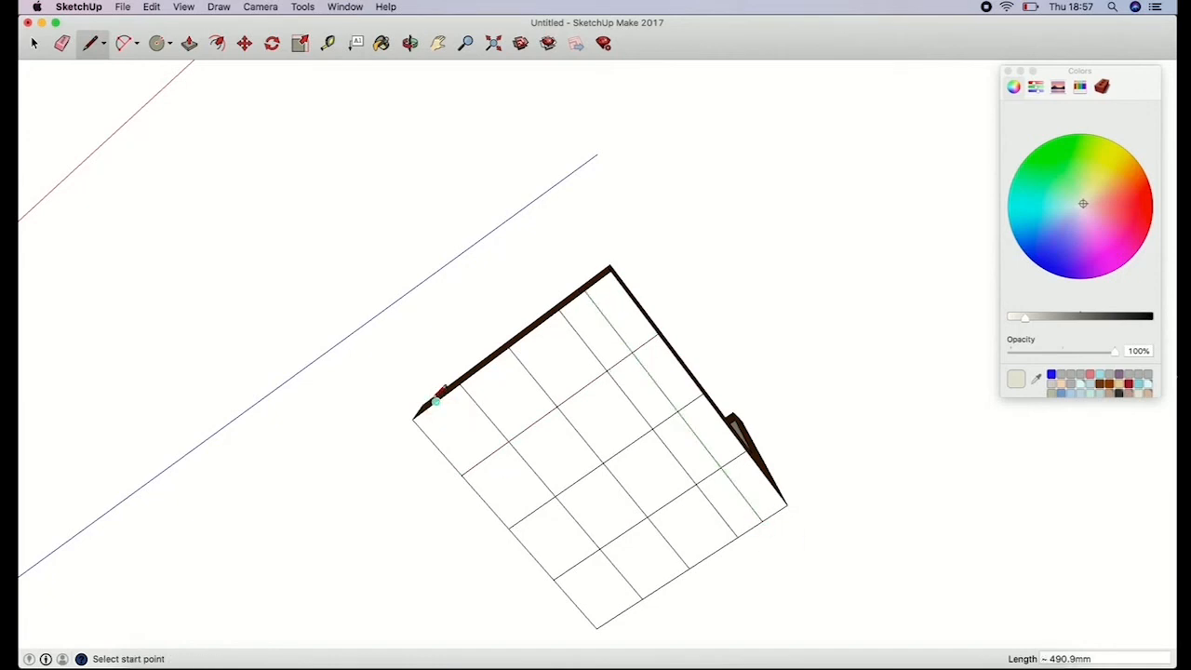
pyautogui.click(435, 401)
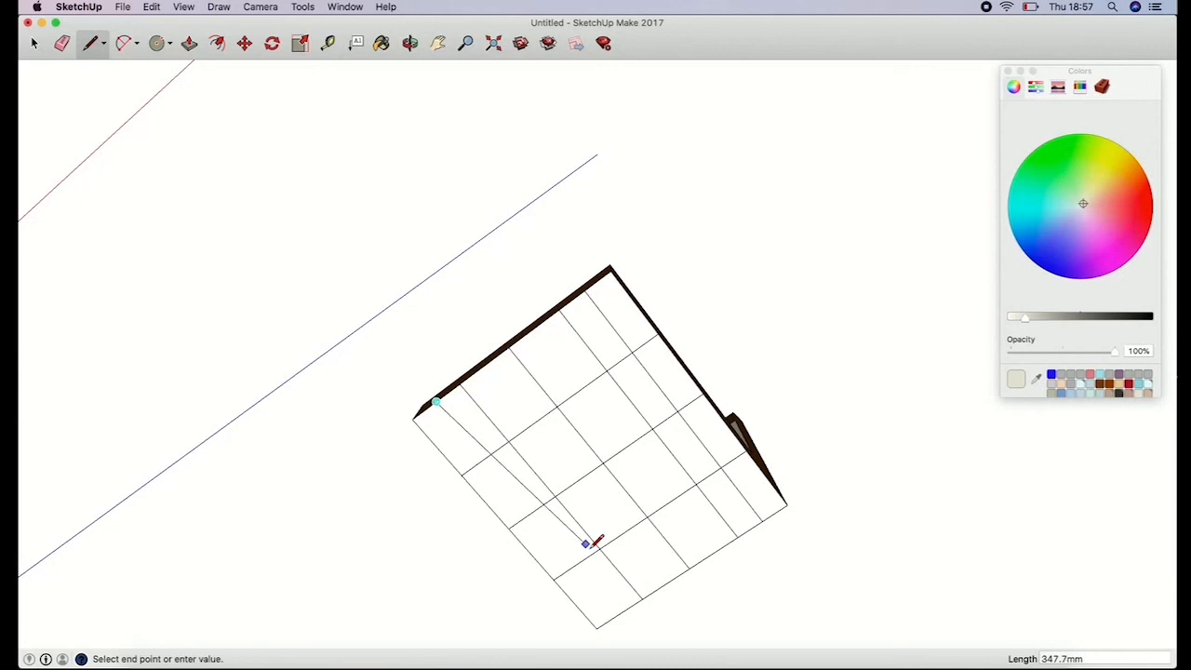
pyautogui.click(617, 607)
pyautogui.click(634, 302)
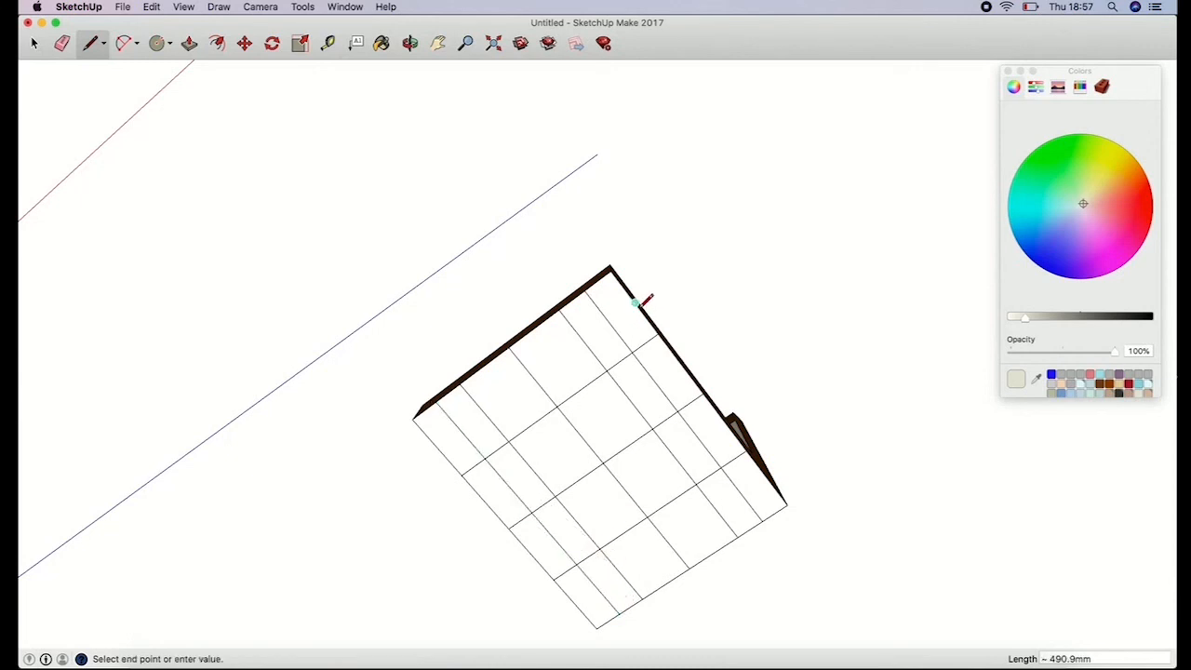
pyautogui.click(439, 445)
pyautogui.click(766, 476)
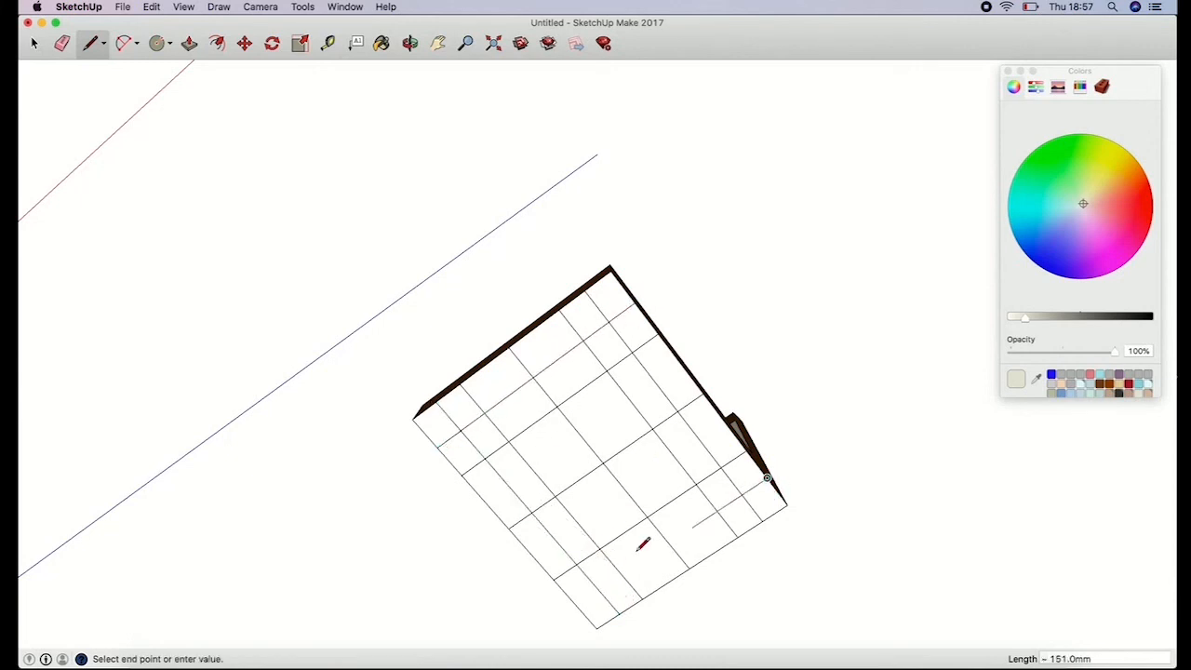
pyautogui.click(578, 600)
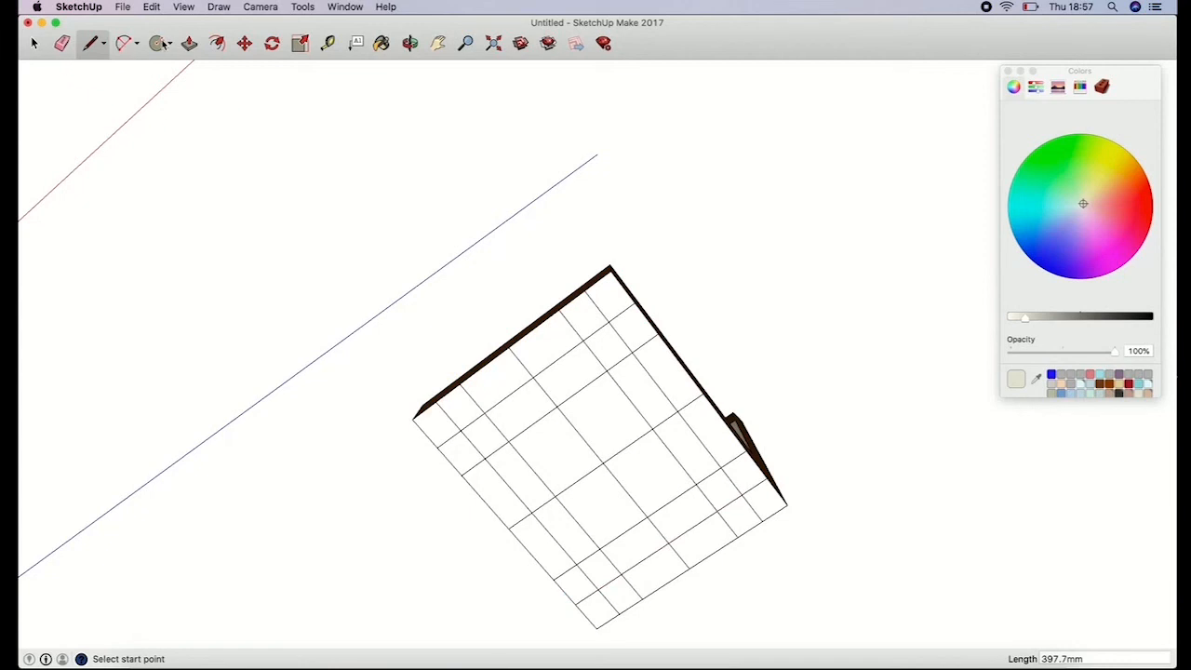
# Step: Draw a circle of about 13.4 mm radius centred on the outermost line intersection at one corner of the underside
pyautogui.click(158, 42)
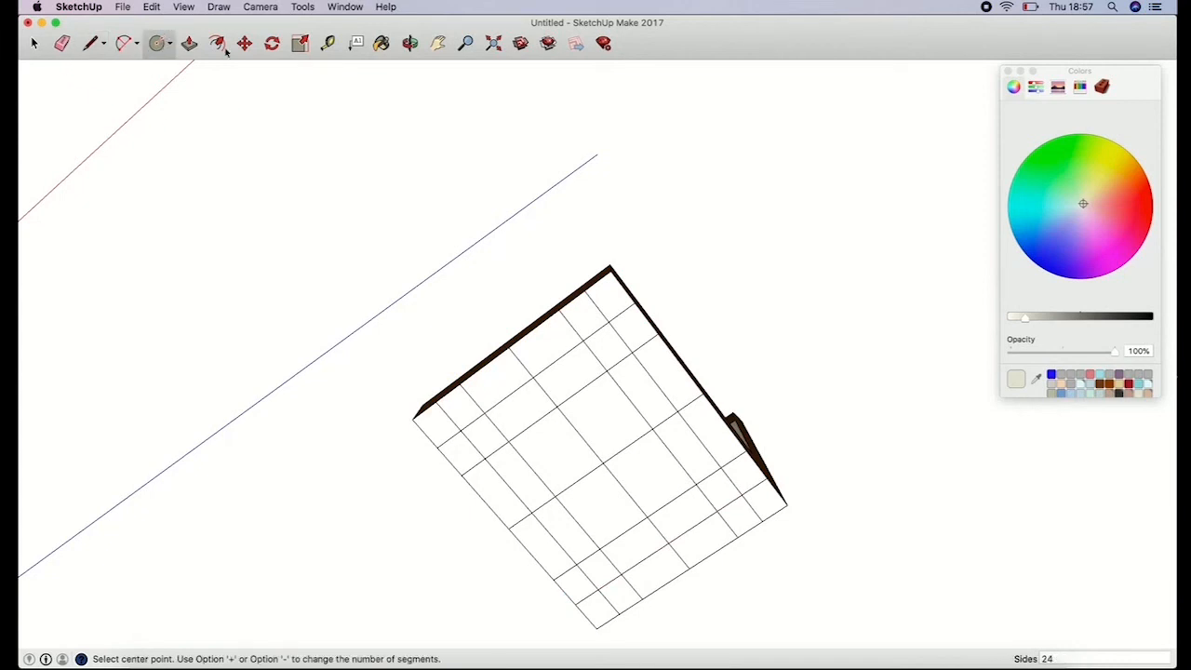
pyautogui.click(606, 312)
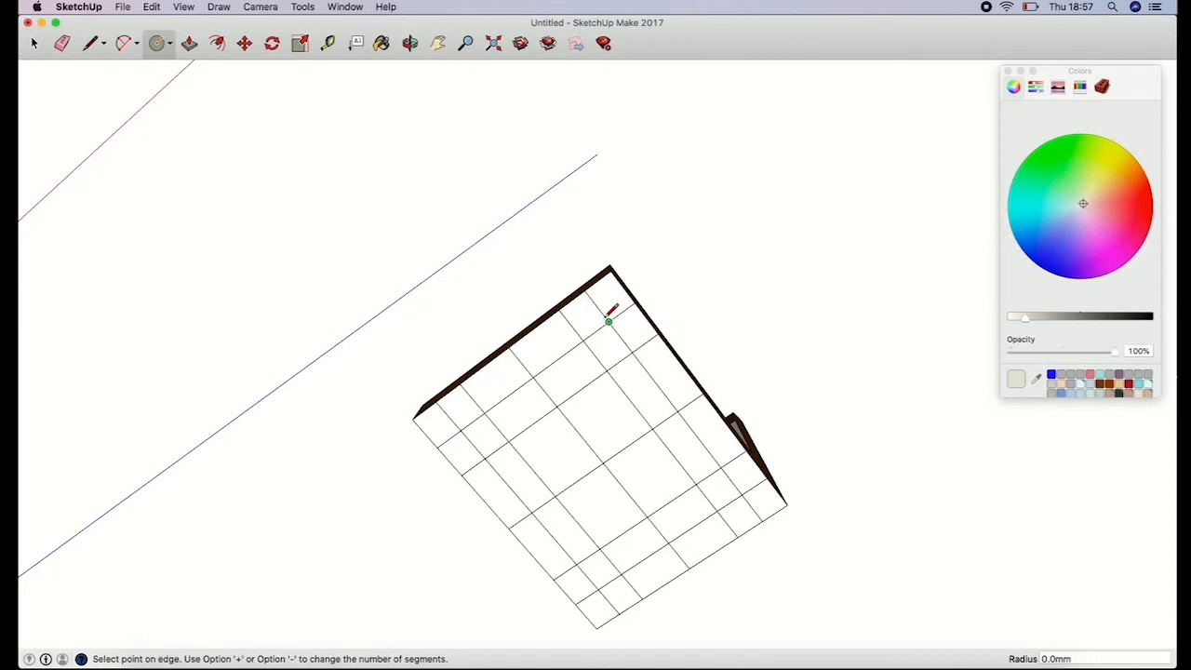
pyautogui.click(465, 43)
pyautogui.moveTo(611, 351); pyautogui.dragTo(615, 230)
pyautogui.click(160, 44)
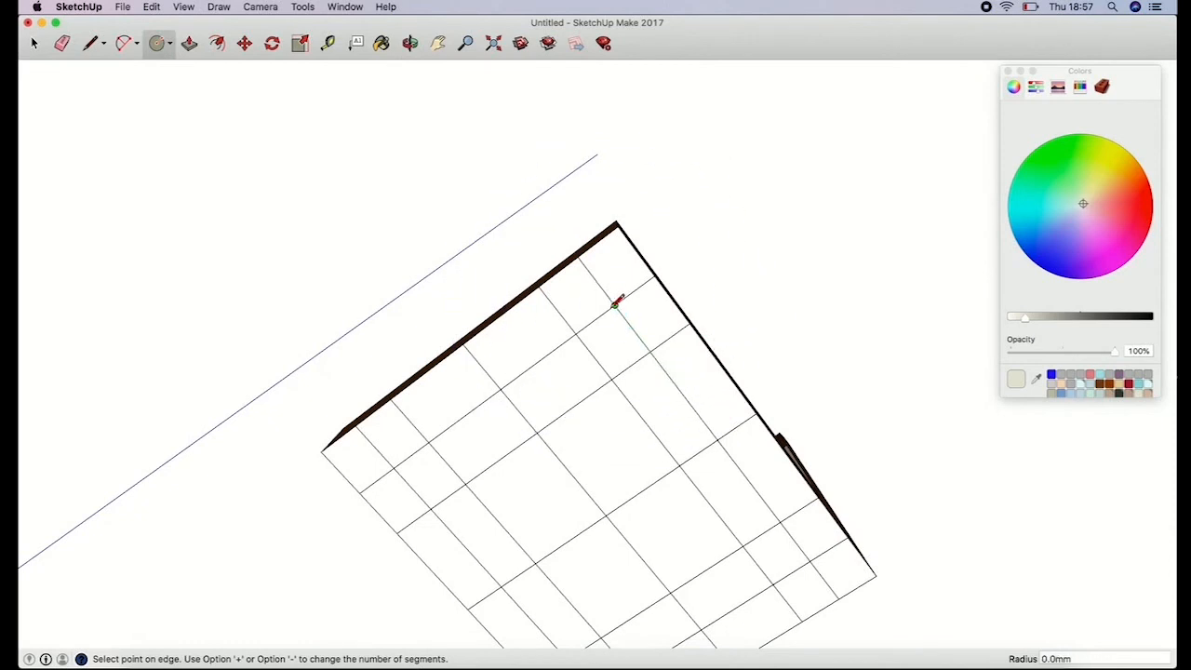
pyautogui.click(621, 314)
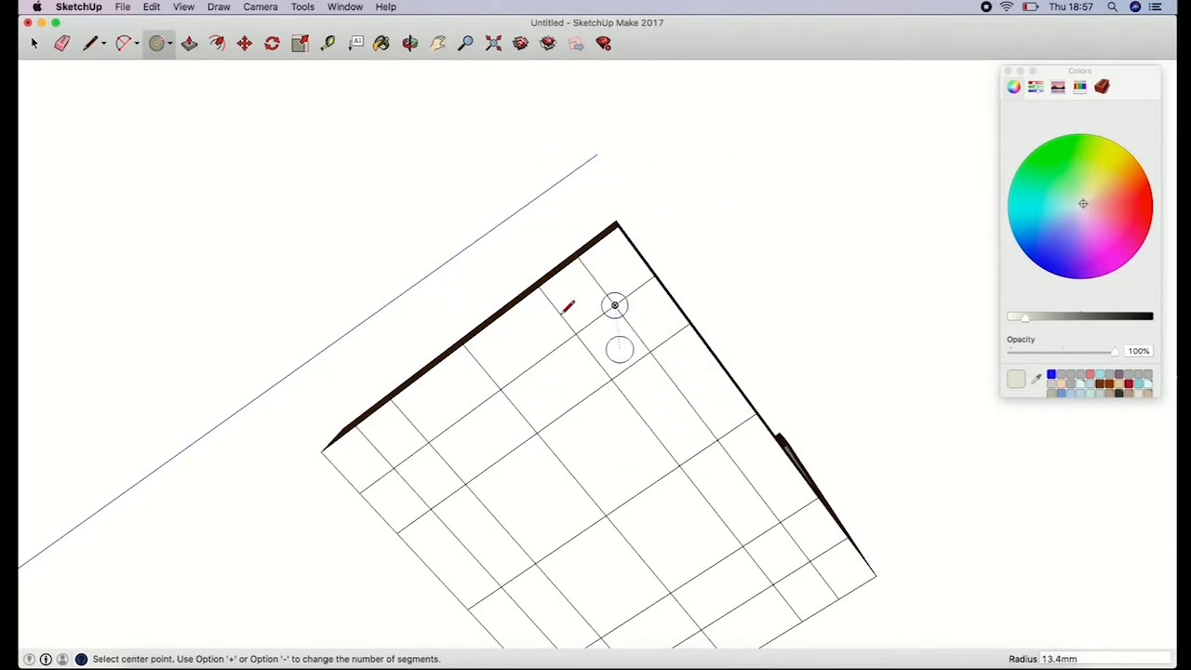
# Step: Copy the corner circle onto the outermost line intersections at the other three corners of the seat's underside
pyautogui.click(465, 43)
pyautogui.moveTo(549, 302); pyautogui.dragTo(532, 382)
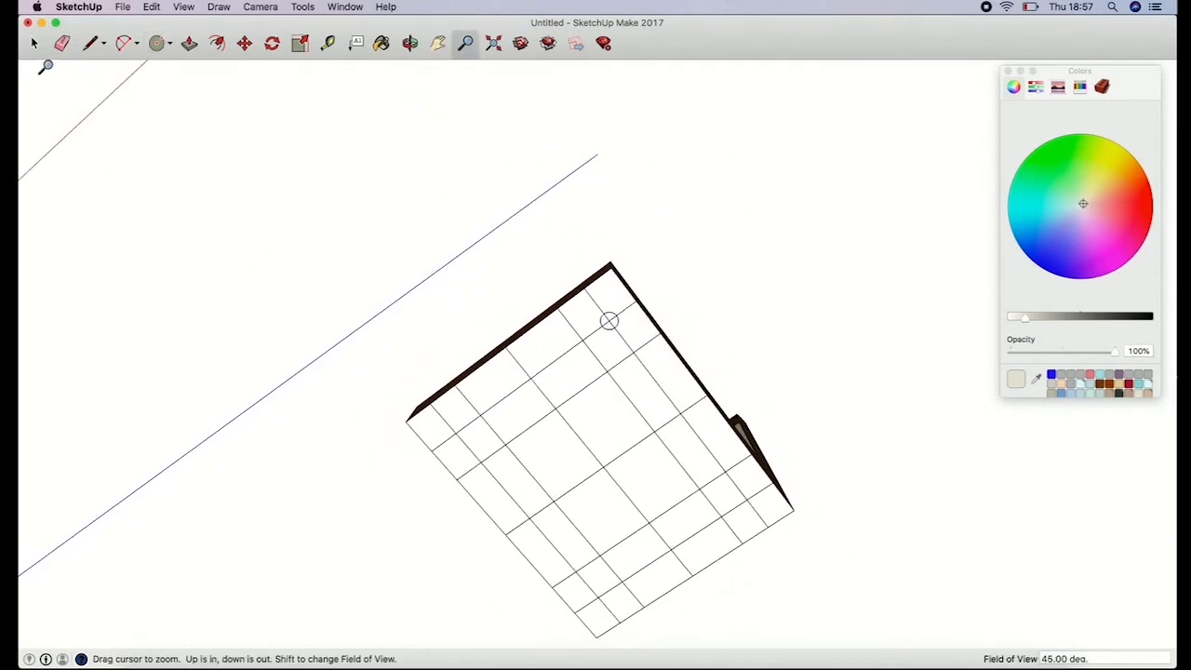
pyautogui.click(34, 42)
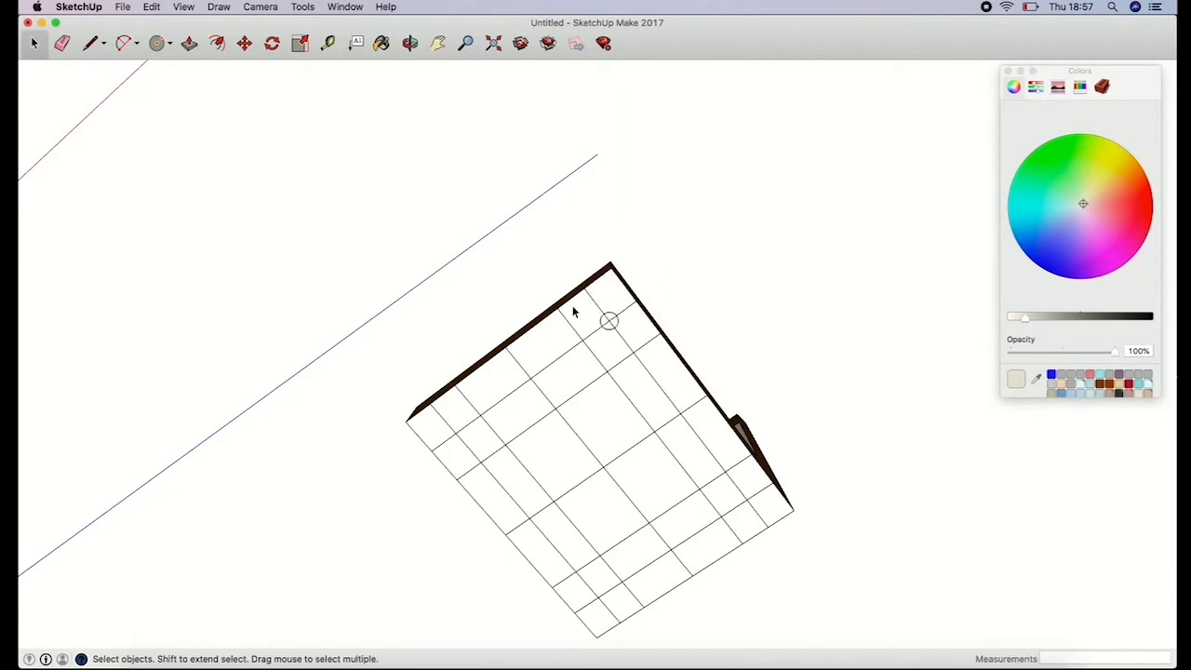
pyautogui.click(609, 329)
pyautogui.press('super+c')
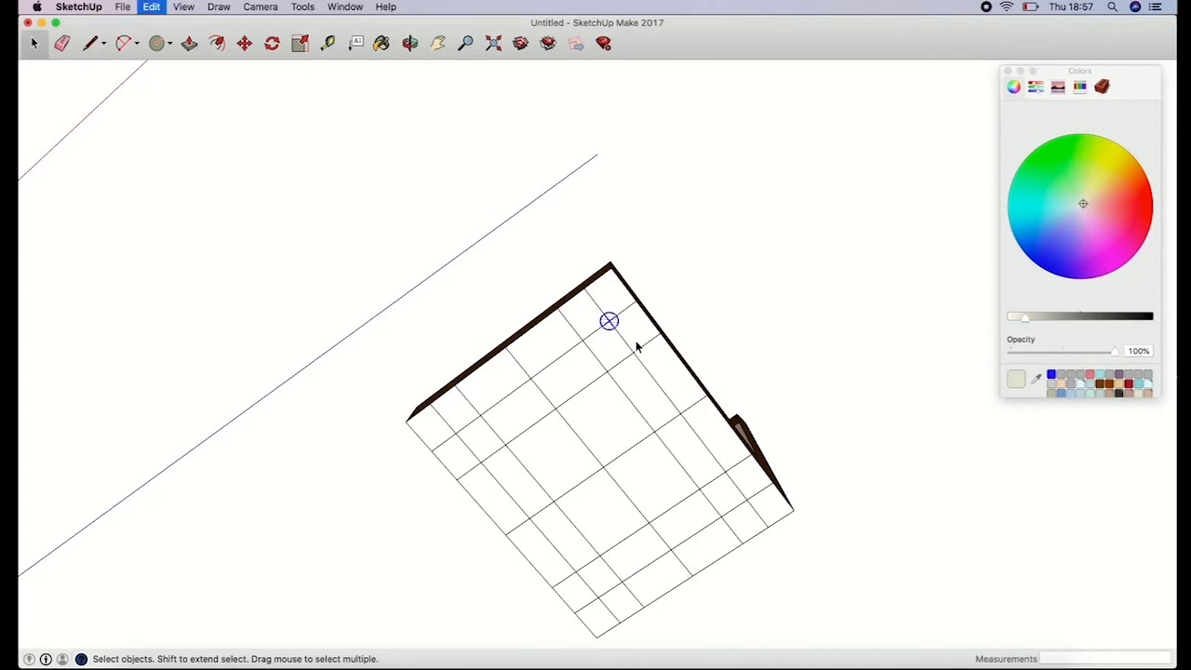
pyautogui.press('super+v')
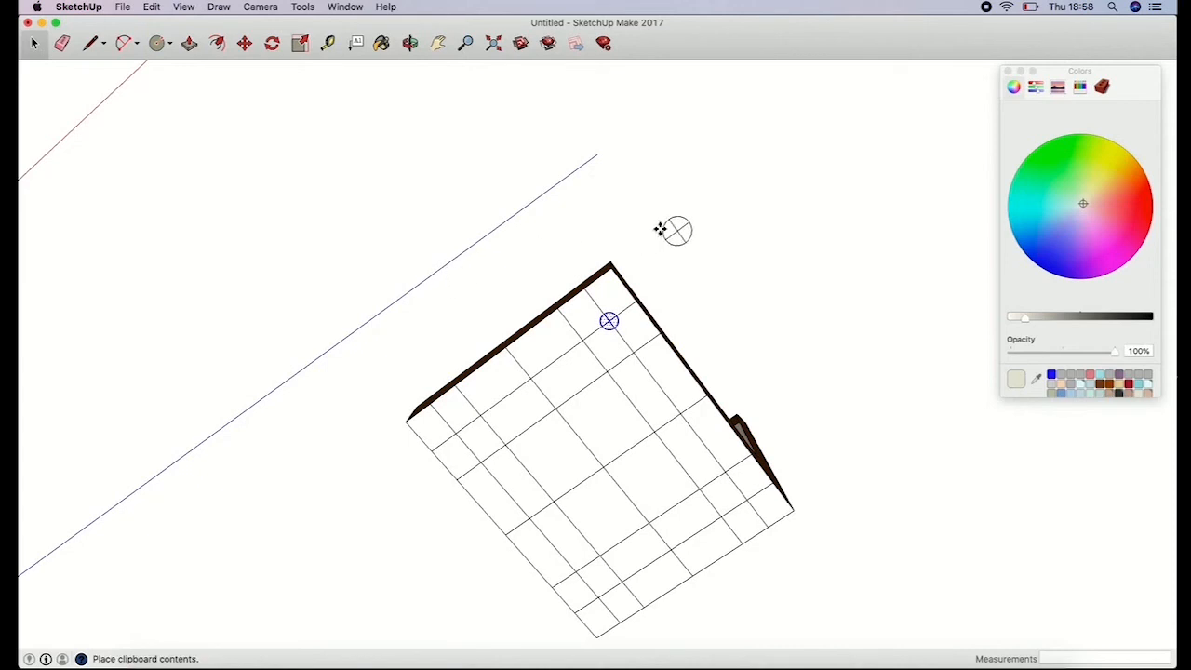
pyautogui.click(744, 251)
pyautogui.press('m')
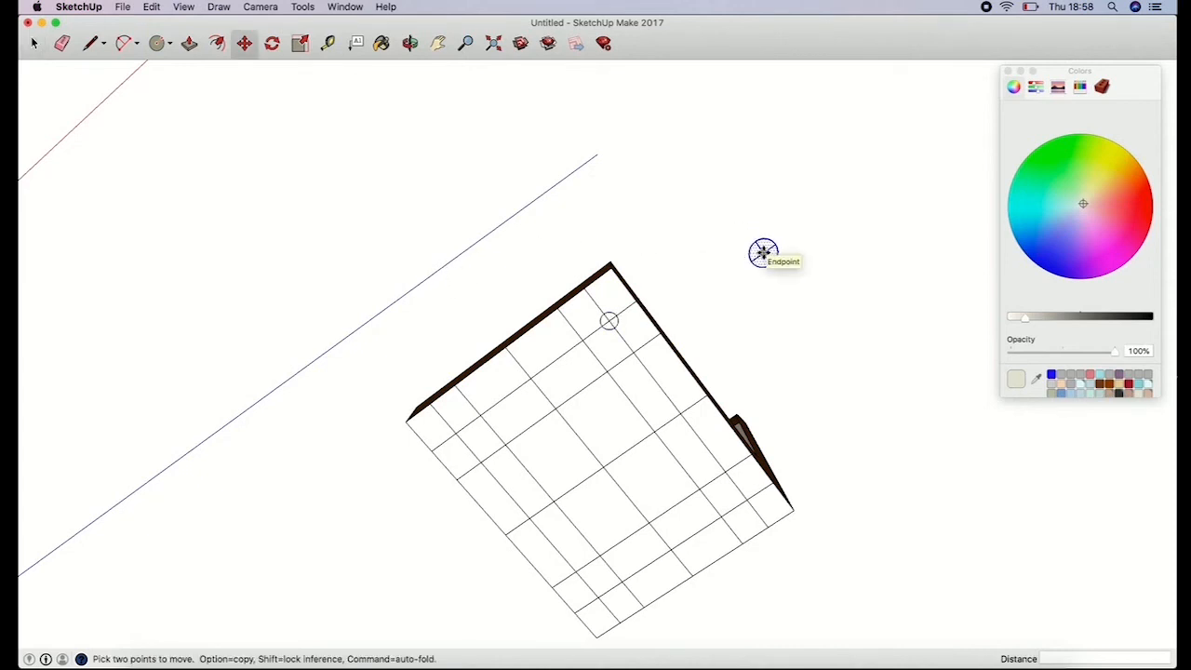
pyautogui.click(763, 252)
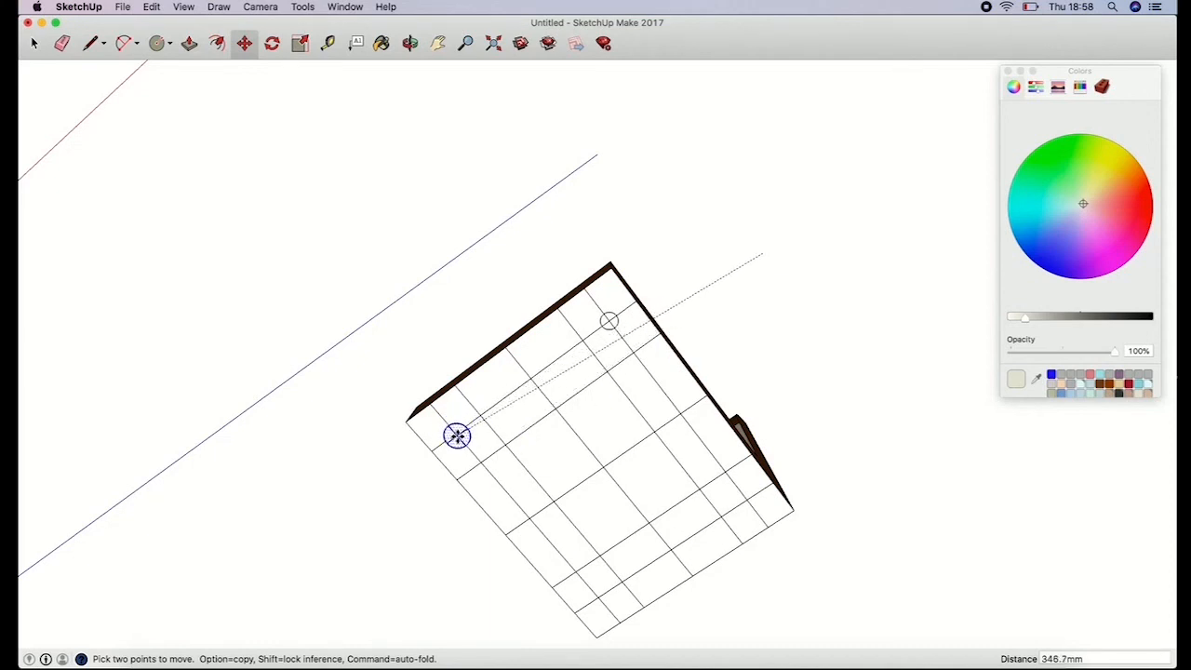
pyautogui.click(598, 598)
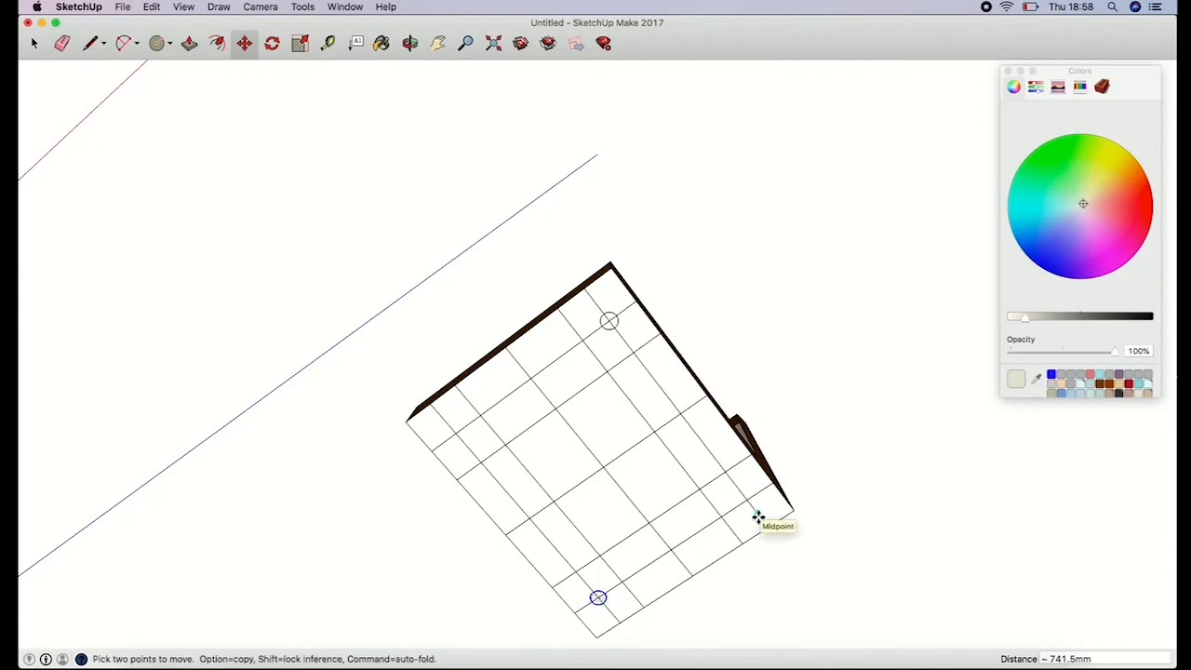
pyautogui.press('super+v')
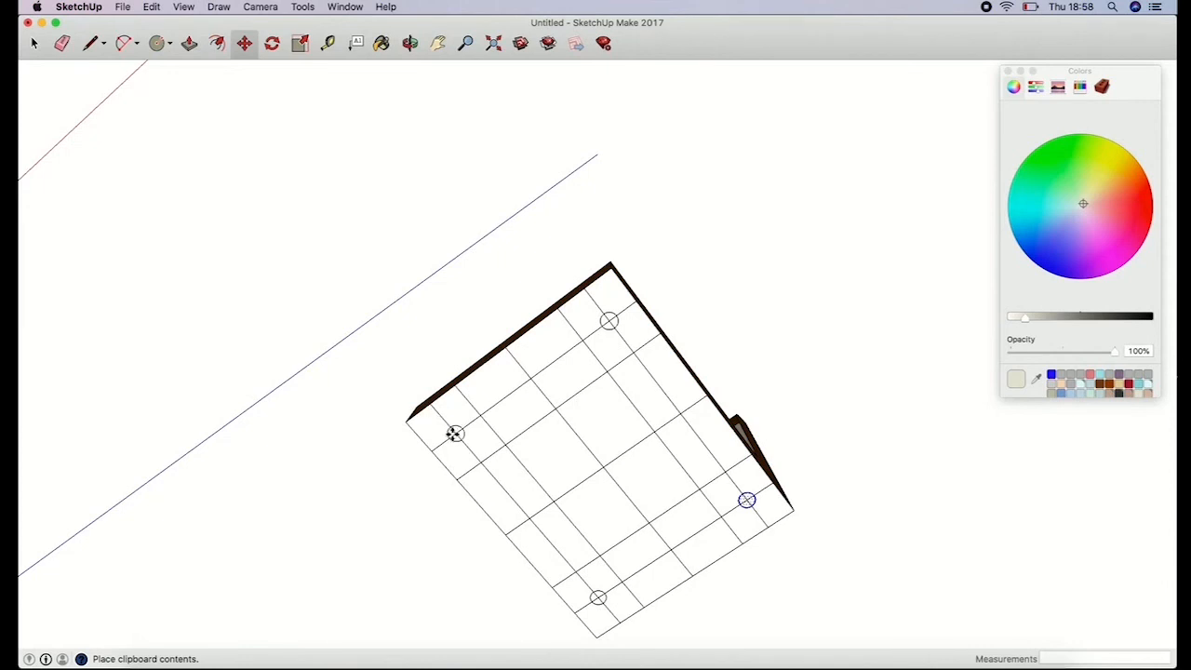
pyautogui.click(455, 433)
# Step: Erase all the grid lines on the seat's underside, including those inside the circles, keeping only the four corner circles
pyautogui.click(62, 42)
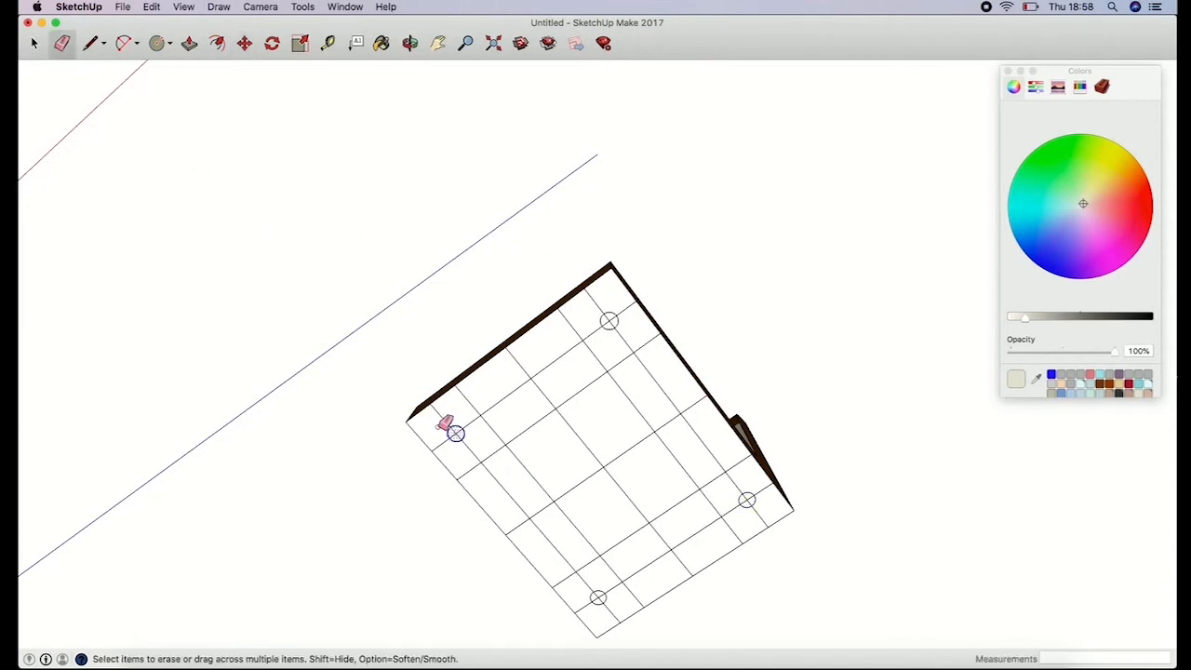
pyautogui.moveTo(475, 410)
pyautogui.mouseDown()
pyautogui.moveTo(478, 455)
pyautogui.moveTo(452, 441)
pyautogui.moveTo(513, 407)
pyautogui.moveTo(529, 369)
pyautogui.moveTo(620, 308)
pyautogui.moveTo(586, 302)
pyautogui.moveTo(635, 345)
pyautogui.moveTo(608, 387)
pyautogui.moveTo(487, 471)
pyautogui.mouseUp()
pyautogui.click(609, 322)
pyautogui.moveTo(540, 505)
pyautogui.mouseDown()
pyautogui.moveTo(622, 463)
pyautogui.moveTo(648, 464)
pyautogui.moveTo(701, 420)
pyautogui.moveTo(662, 433)
pyautogui.moveTo(645, 409)
pyautogui.mouseUp()
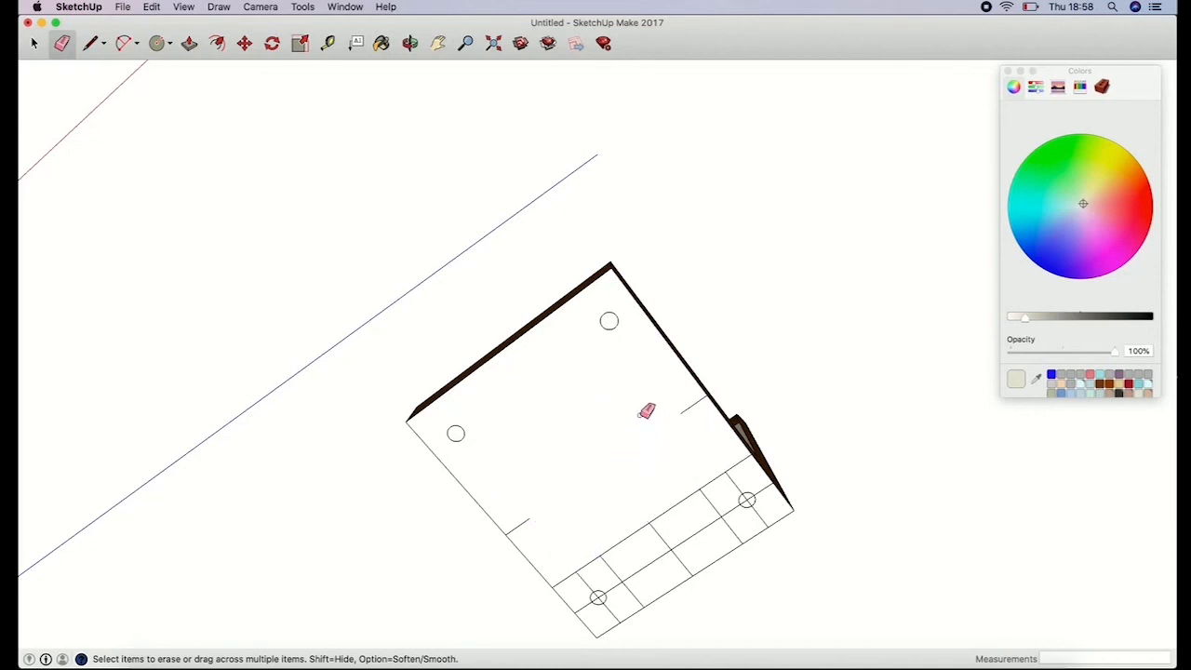
pyautogui.moveTo(741, 478)
pyautogui.mouseDown()
pyautogui.moveTo(728, 468)
pyautogui.moveTo(670, 521)
pyautogui.moveTo(678, 529)
pyautogui.mouseUp()
pyautogui.click(726, 466)
pyautogui.click(695, 404)
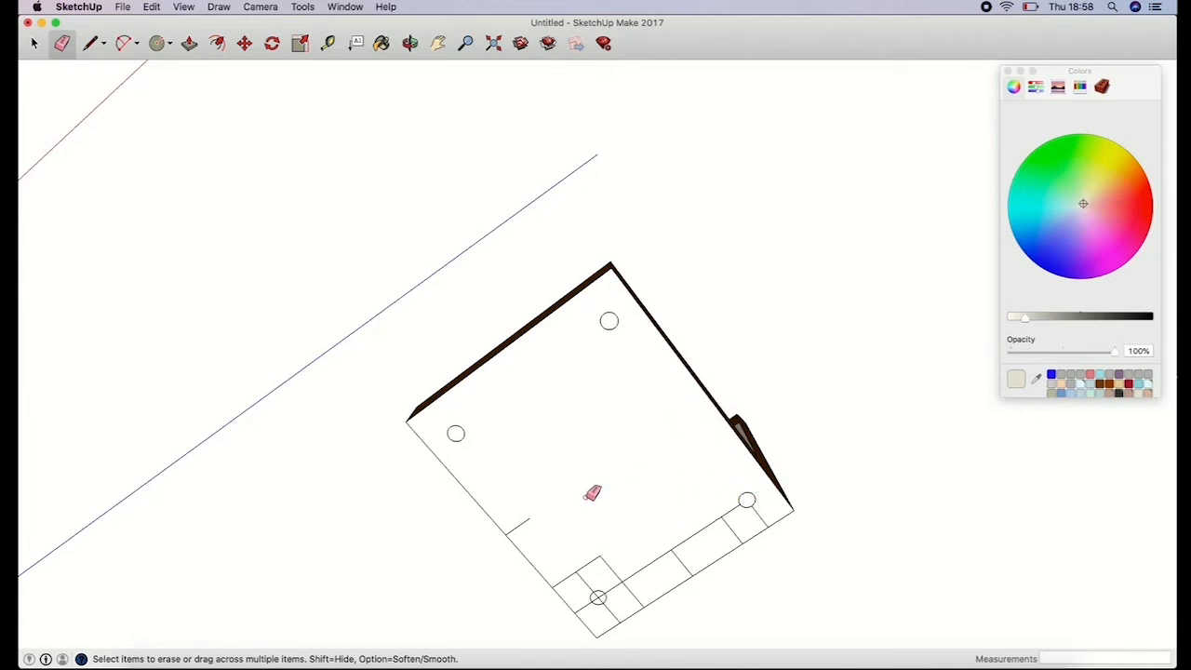
pyautogui.click(527, 522)
pyautogui.moveTo(617, 560)
pyautogui.mouseDown()
pyautogui.moveTo(629, 576)
pyautogui.moveTo(587, 564)
pyautogui.moveTo(601, 558)
pyautogui.moveTo(621, 578)
pyautogui.mouseUp()
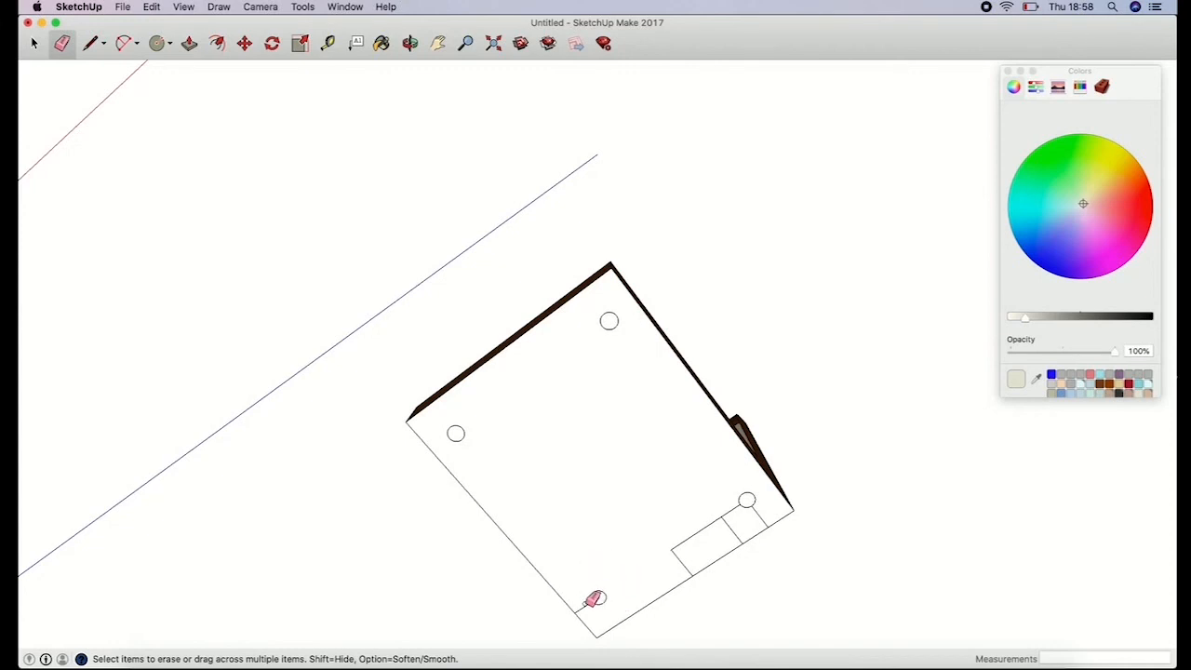
pyautogui.moveTo(673, 560)
pyautogui.mouseDown()
pyautogui.moveTo(771, 517)
pyautogui.moveTo(747, 523)
pyautogui.moveTo(725, 505)
pyautogui.mouseUp()
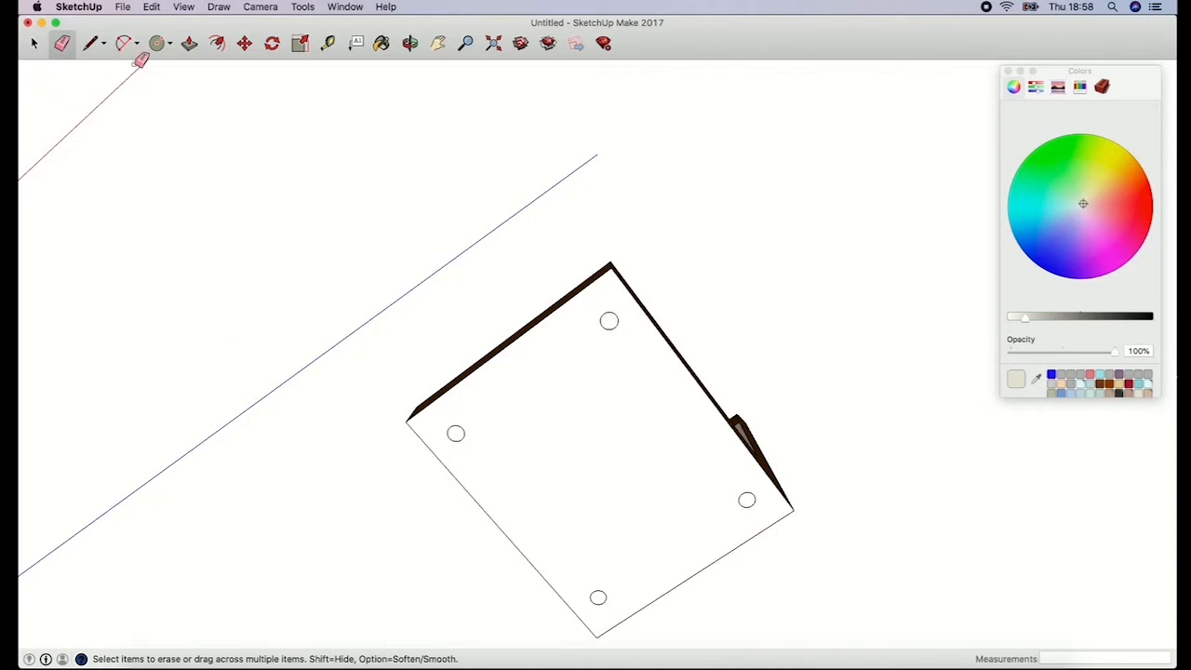
# Step: Try to extrude one corner circle 400 mm down from the seat's underside as a leg
pyautogui.click(191, 44)
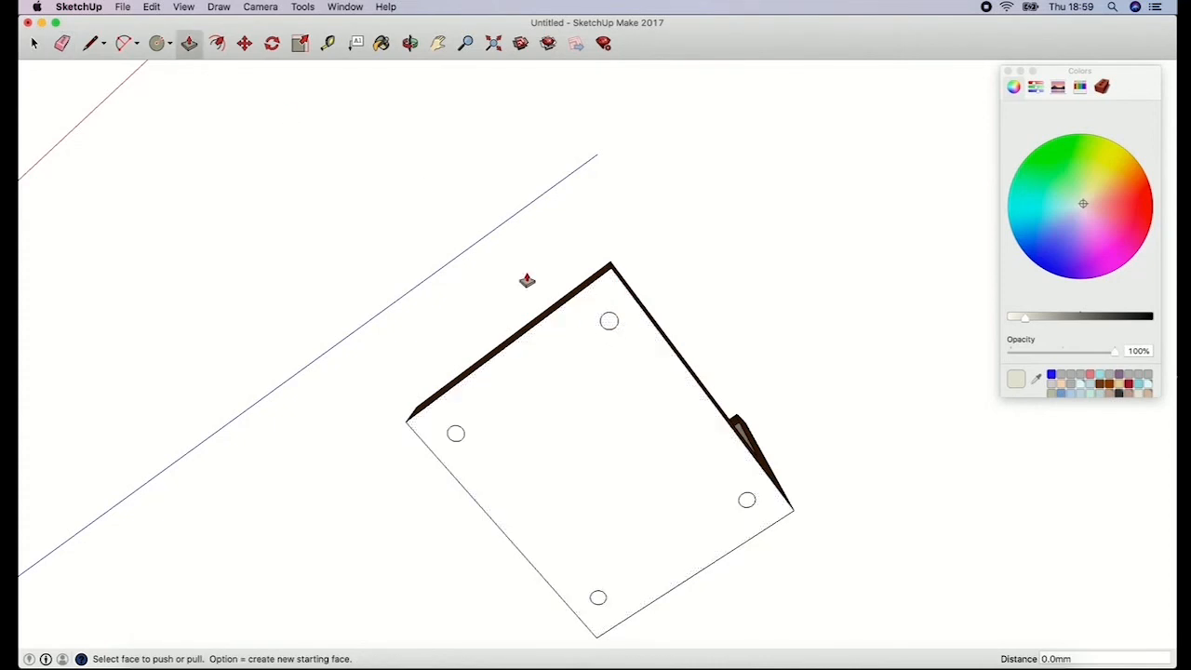
pyautogui.click(411, 42)
pyautogui.moveTo(449, 225); pyautogui.dragTo(472, 409)
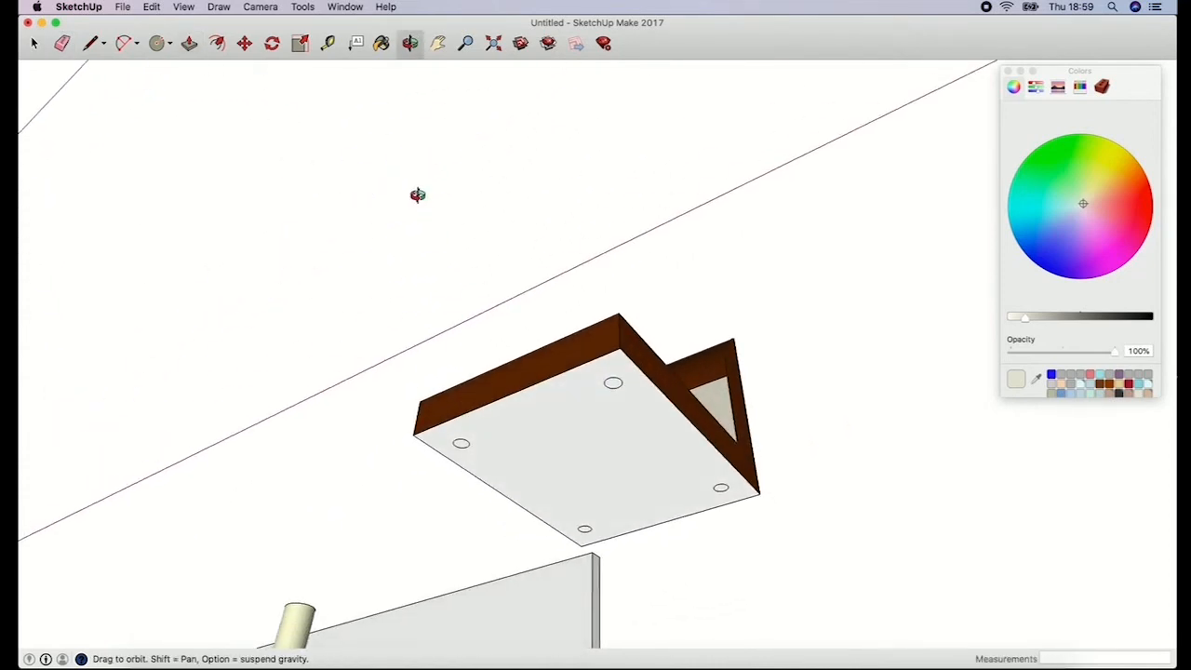
pyautogui.click(189, 43)
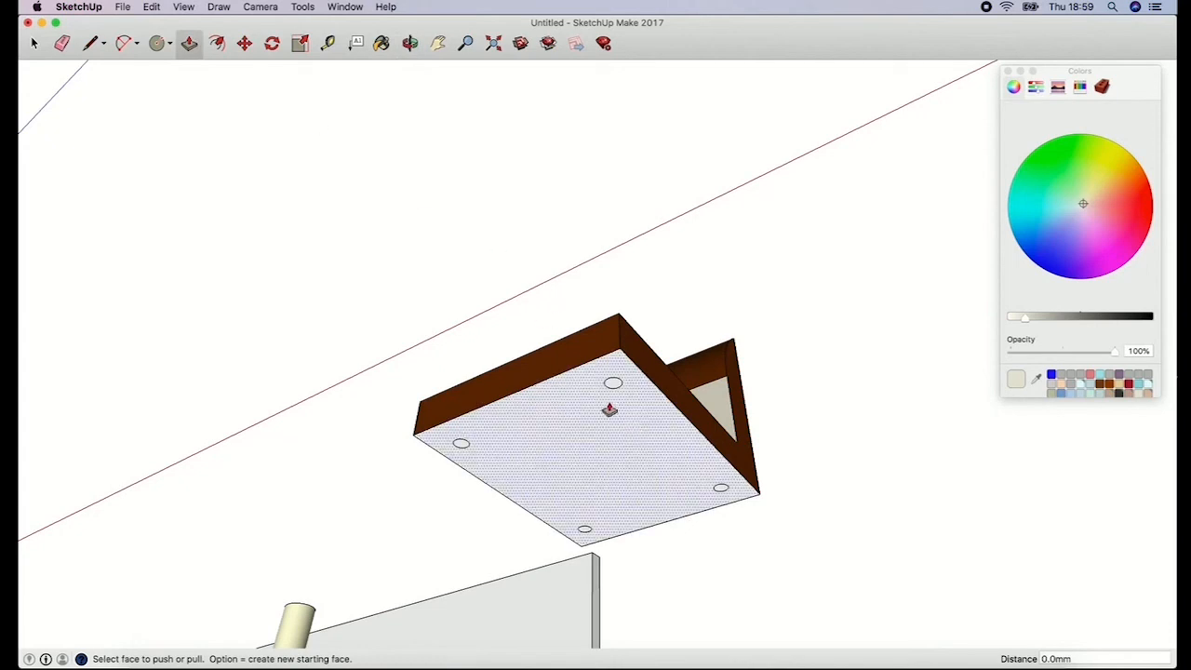
pyautogui.moveTo(613, 385); pyautogui.dragTo(635, 589)
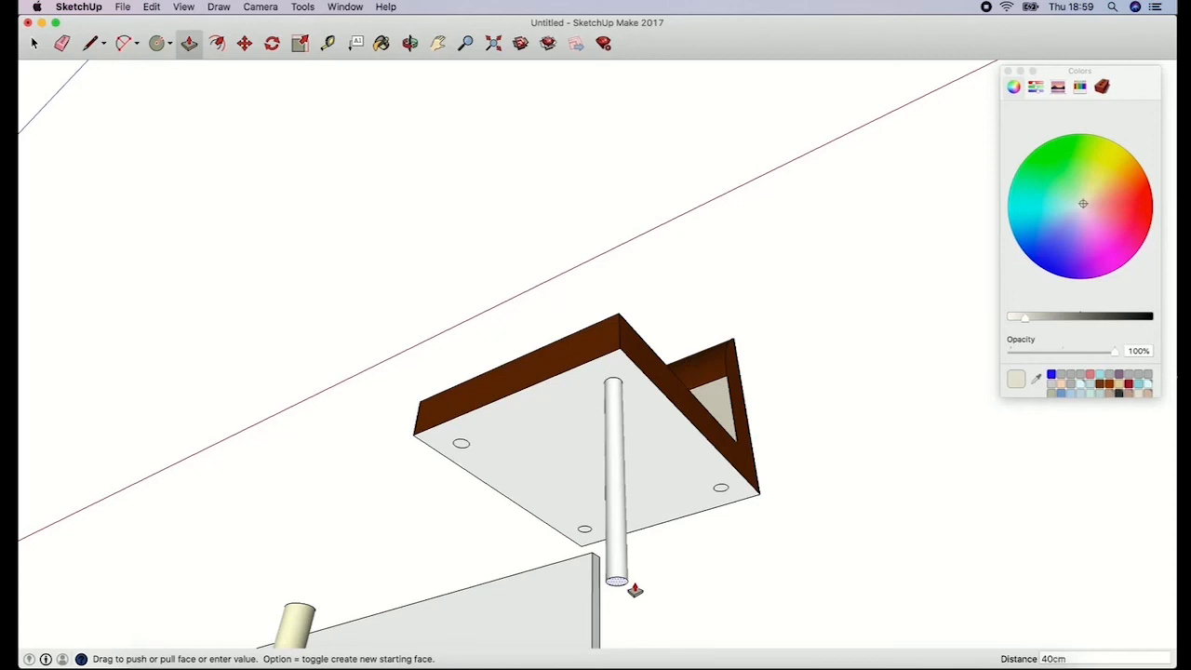
pyautogui.press('Return')
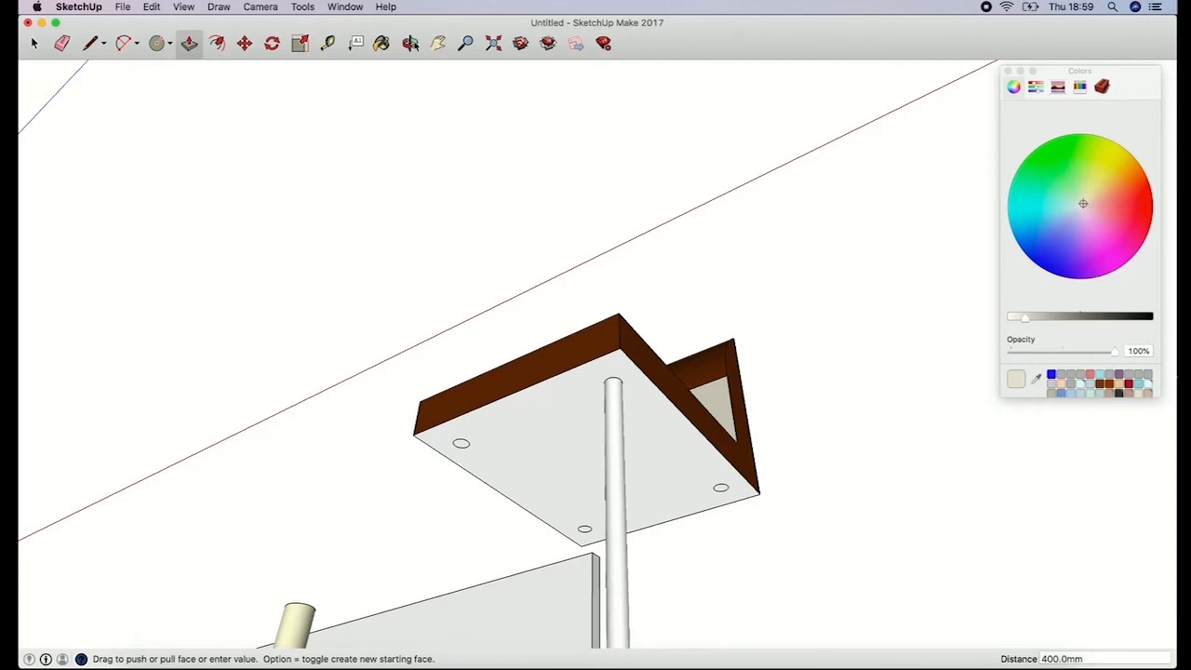
pyautogui.press('o')
pyautogui.moveTo(518, 287); pyautogui.dragTo(548, 430)
pyautogui.press('z')
pyautogui.click(410, 46)
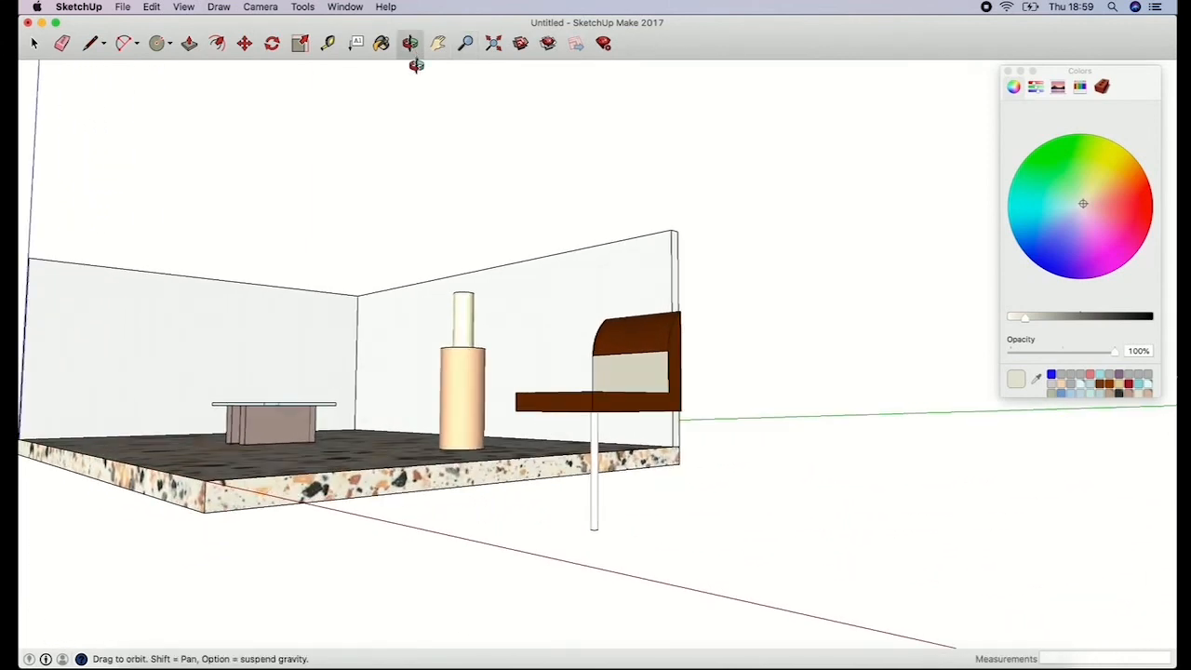
# Step: Extrude all four corner circles about 363.3 mm down from the seat's underside to form equal round legs
pyautogui.moveTo(416, 65); pyautogui.dragTo(750, 348)
pyautogui.press('p')
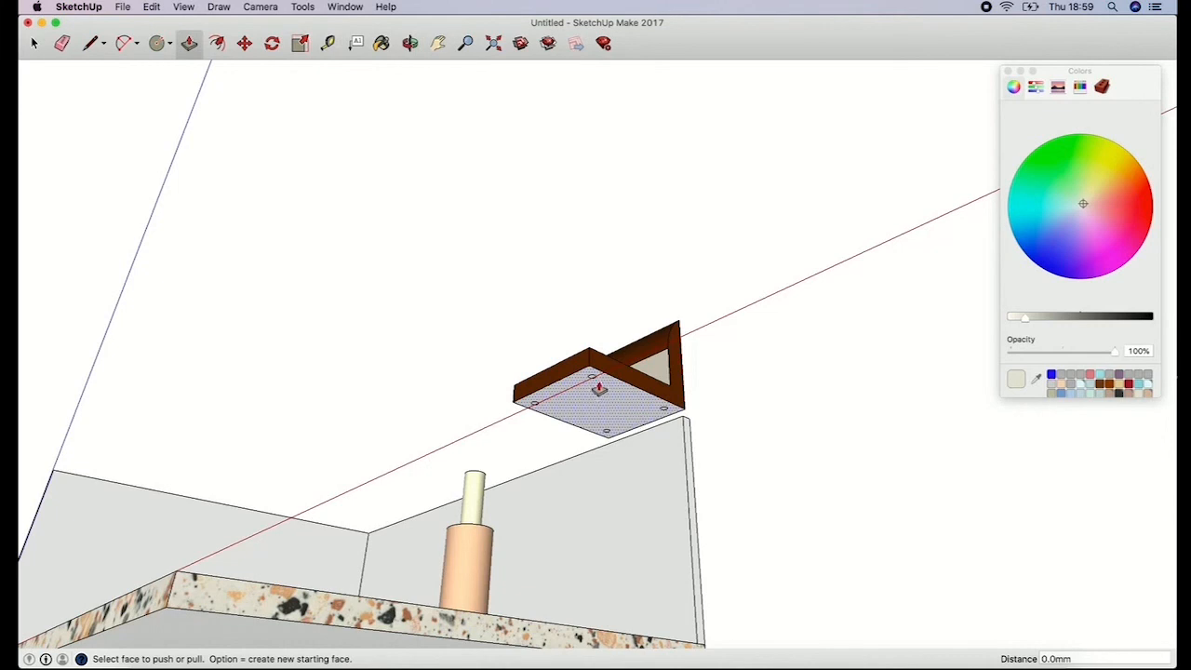
pyautogui.moveTo(599, 389); pyautogui.dragTo(594, 482)
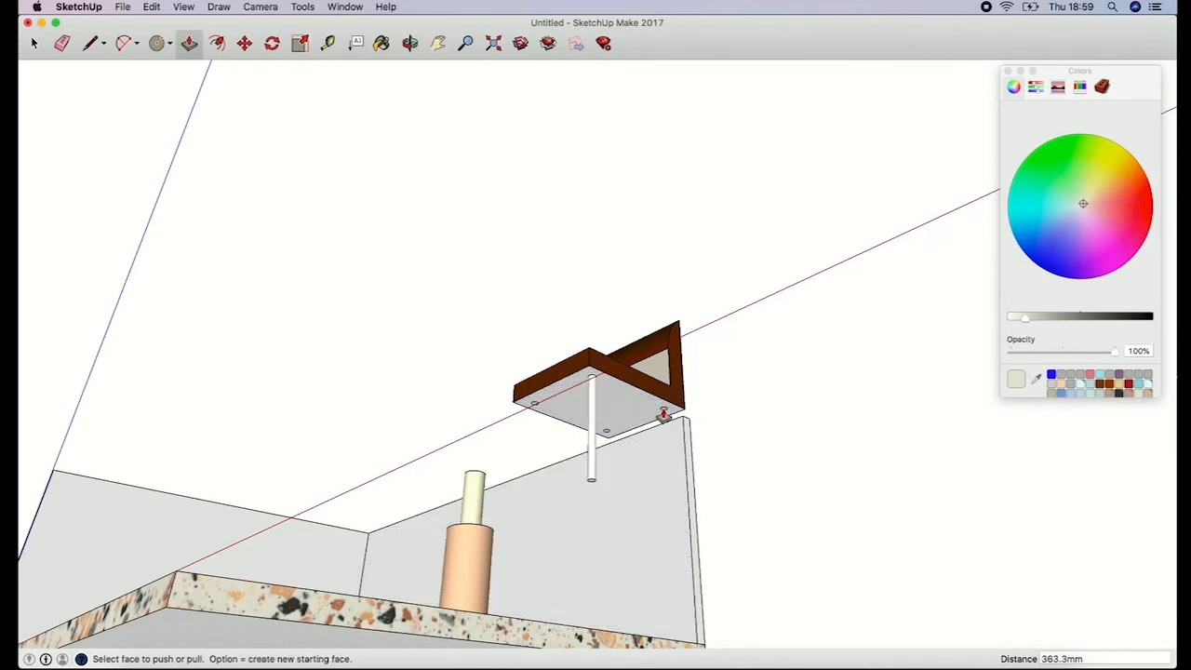
pyautogui.moveTo(662, 413); pyautogui.dragTo(595, 488)
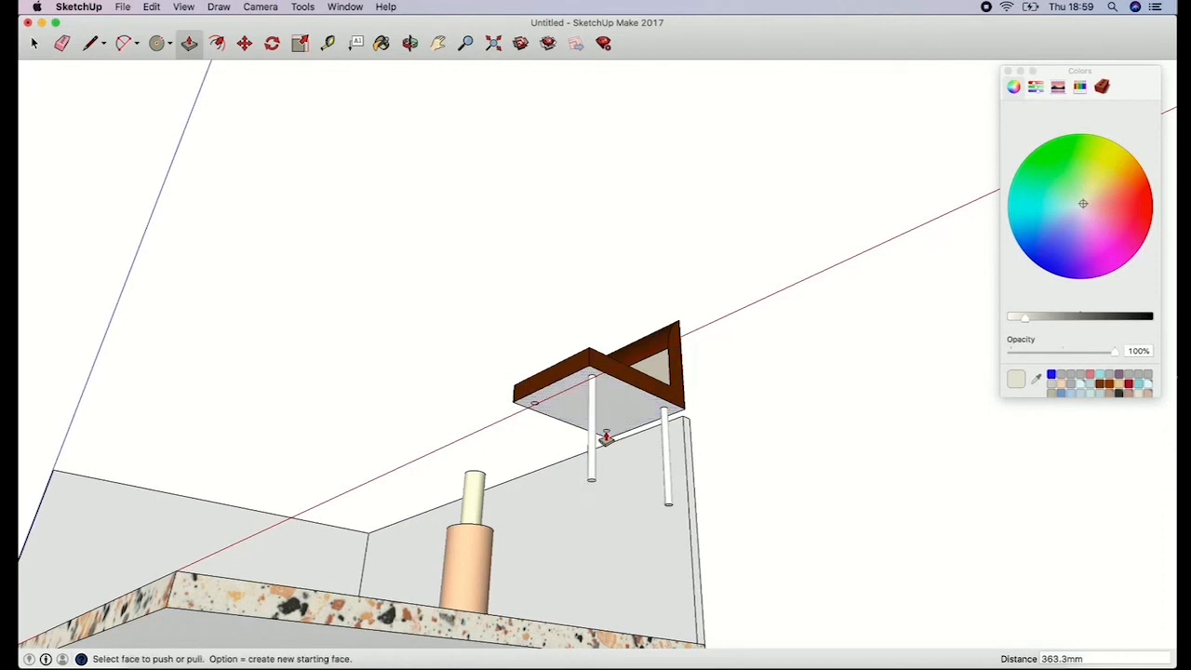
pyautogui.moveTo(610, 437); pyautogui.dragTo(672, 505)
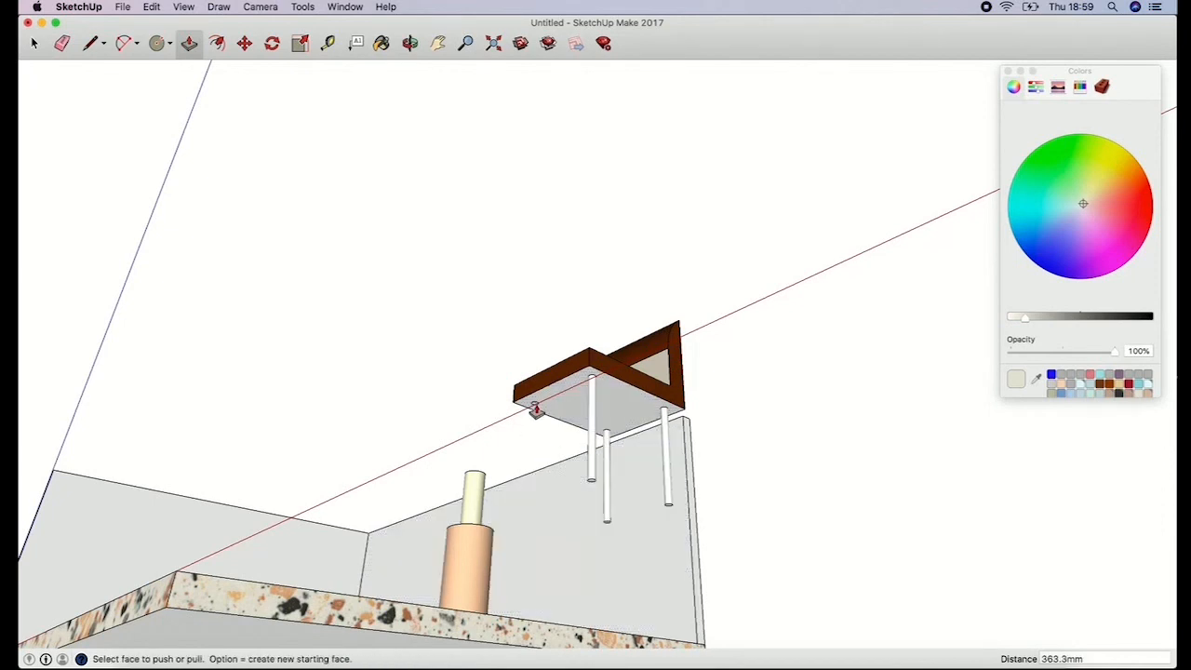
pyautogui.moveTo(532, 408); pyautogui.dragTo(610, 526)
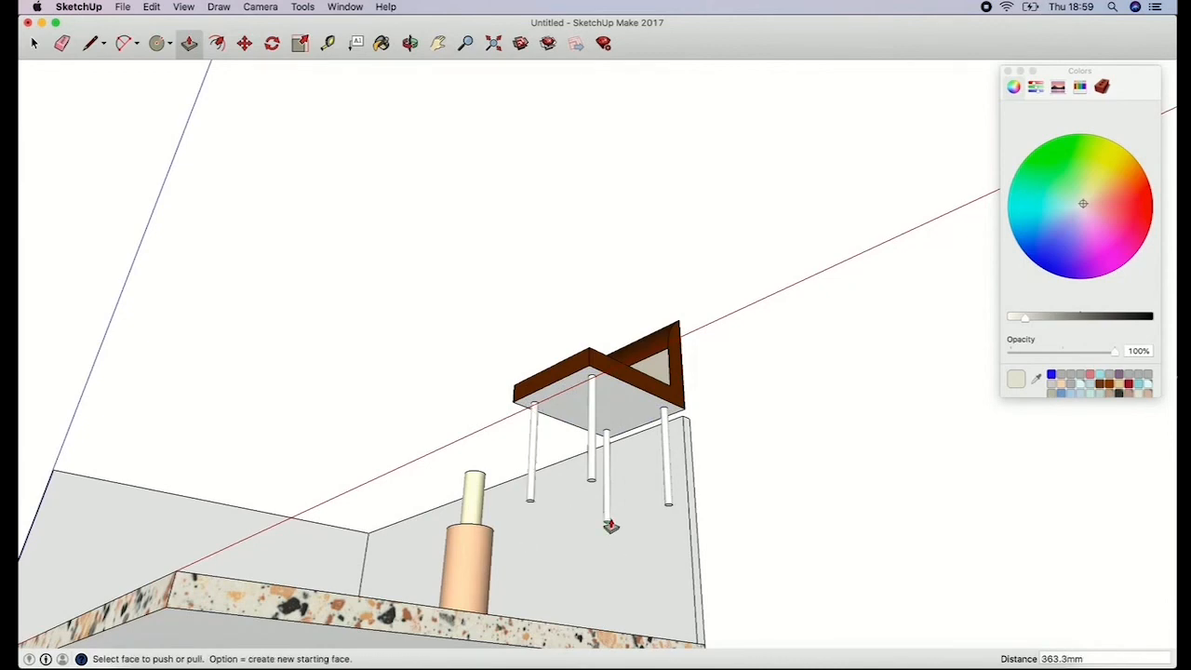
# Step: Paint all four chair legs grey
pyautogui.click(410, 42)
pyautogui.moveTo(595, 300); pyautogui.dragTo(577, 590)
pyautogui.click(1083, 389)
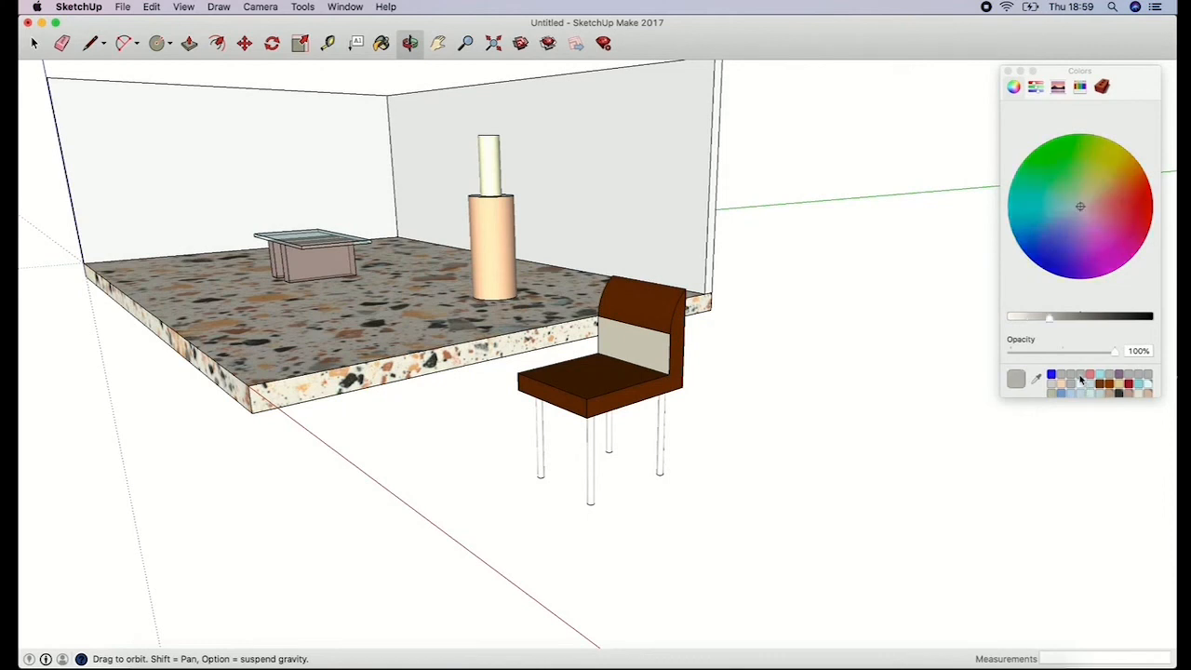
pyautogui.click(662, 435)
pyautogui.click(611, 430)
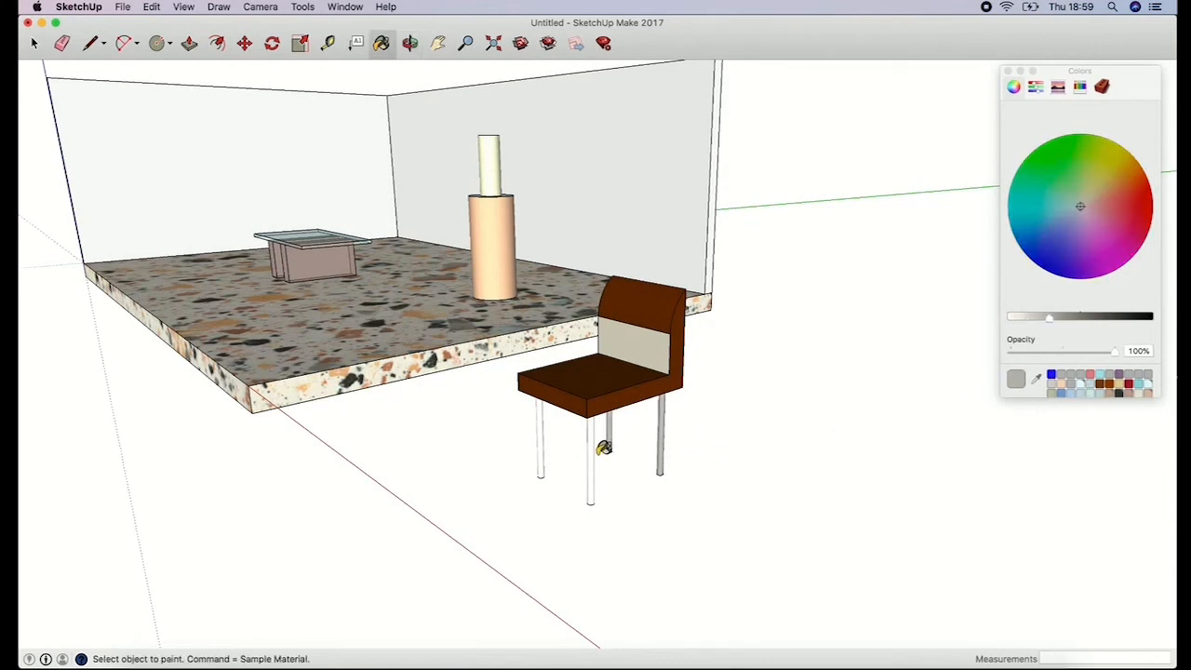
pyautogui.click(545, 445)
pyautogui.click(593, 463)
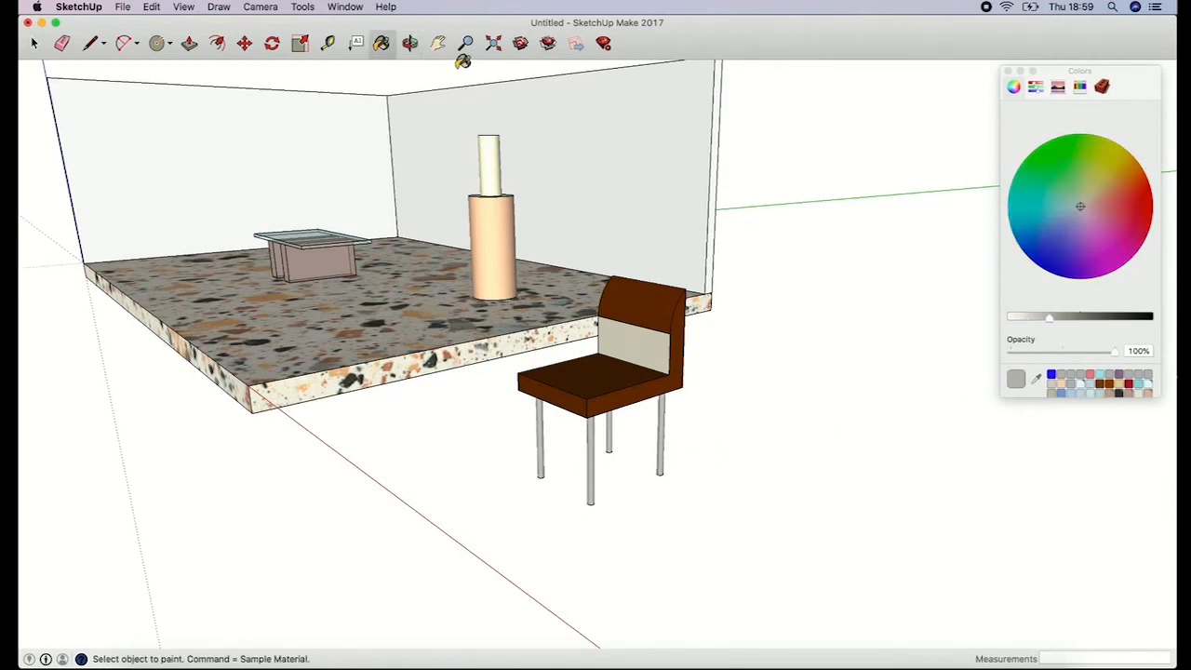
# Step: Select the whole chair and move it about 5054 mm by a leg endpoint onto the terrazzo floor beside the glass-topped table
pyautogui.click(410, 43)
pyautogui.moveTo(418, 121); pyautogui.dragTo(521, 204)
pyautogui.click(465, 43)
pyautogui.moveTo(474, 139); pyautogui.dragTo(492, 355)
pyautogui.click(410, 43)
pyautogui.moveTo(467, 272); pyautogui.dragTo(535, 316)
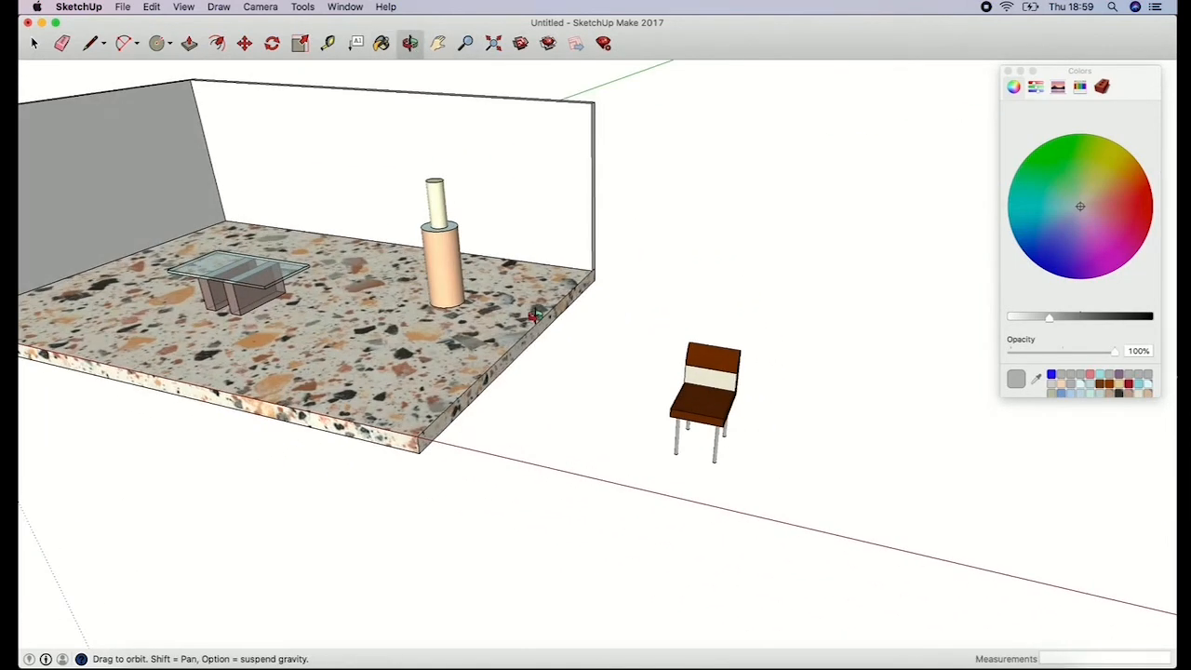
pyautogui.click(35, 44)
pyautogui.click(705, 377)
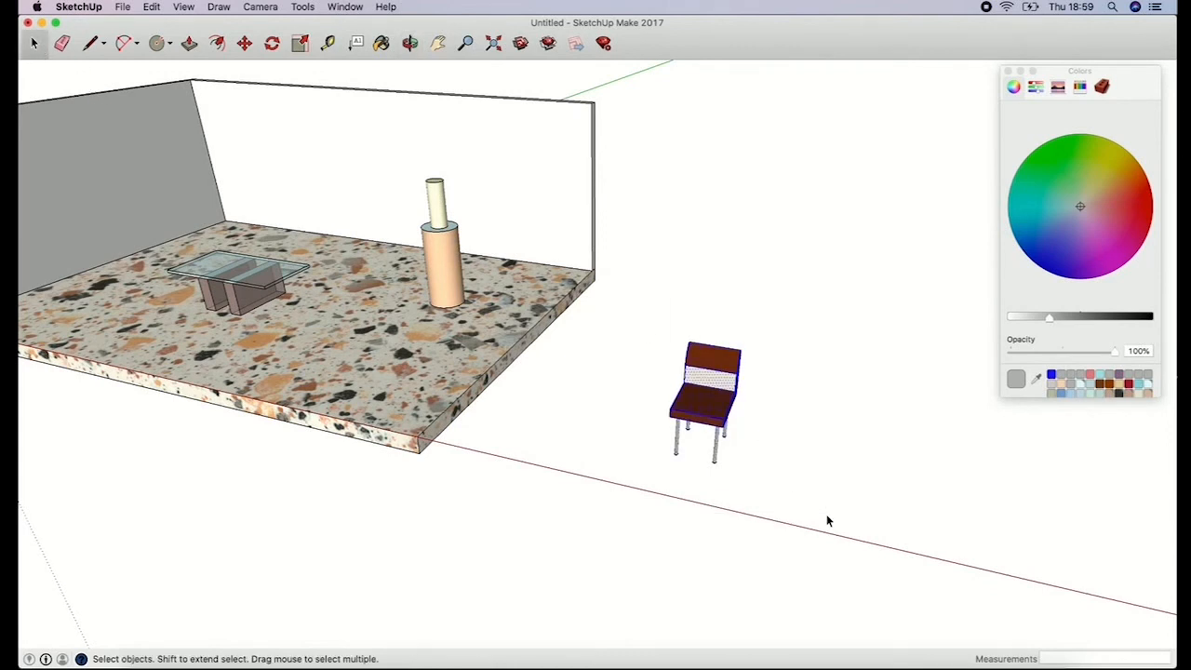
pyautogui.click(244, 44)
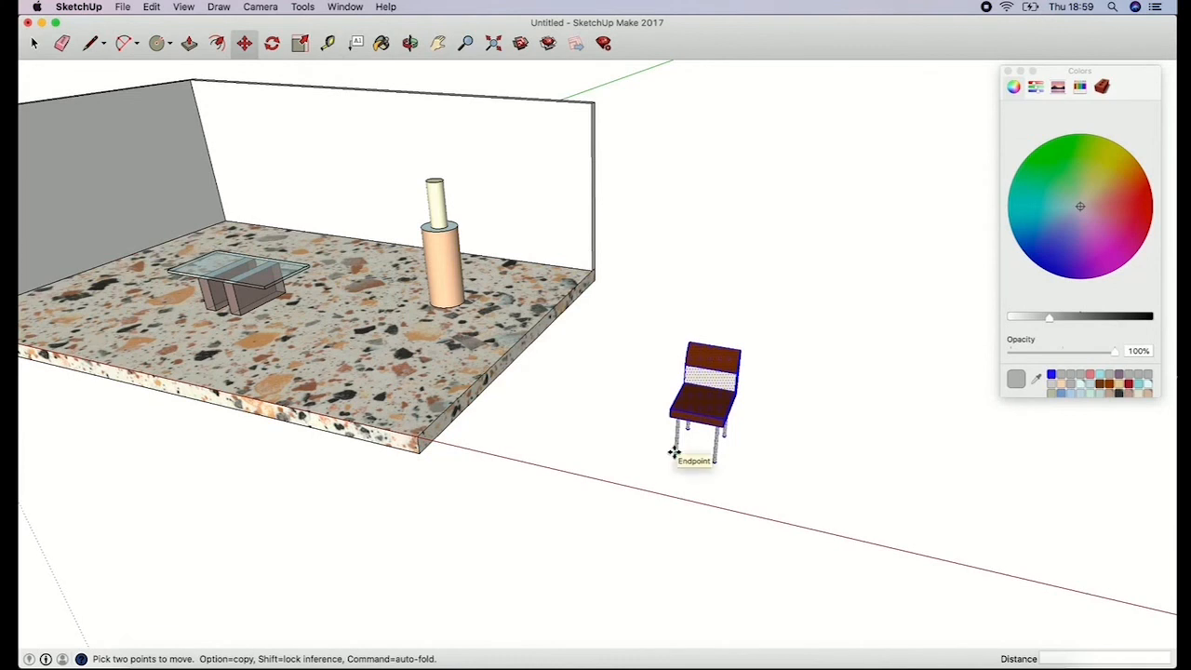
pyautogui.click(675, 453)
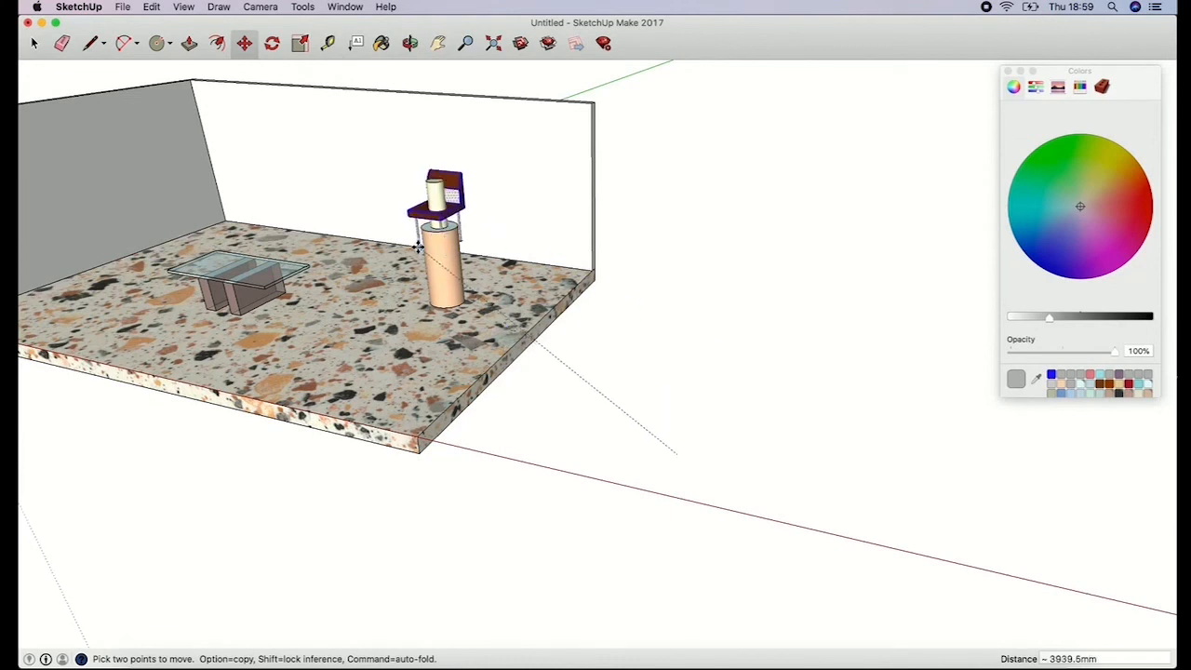
pyautogui.click(315, 305)
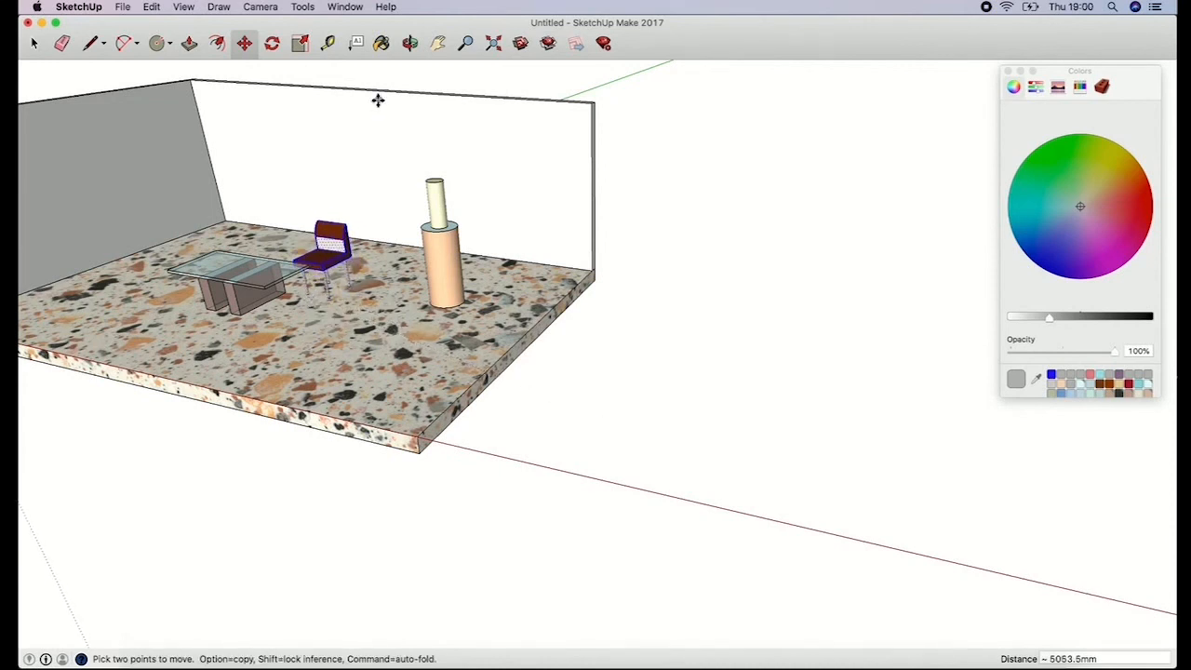
# Step: Move the chair about 695 mm across the floor so it stands along the long side of the glass-topped table
pyautogui.click(409, 43)
pyautogui.moveTo(370, 136); pyautogui.dragTo(570, 378)
pyautogui.click(244, 43)
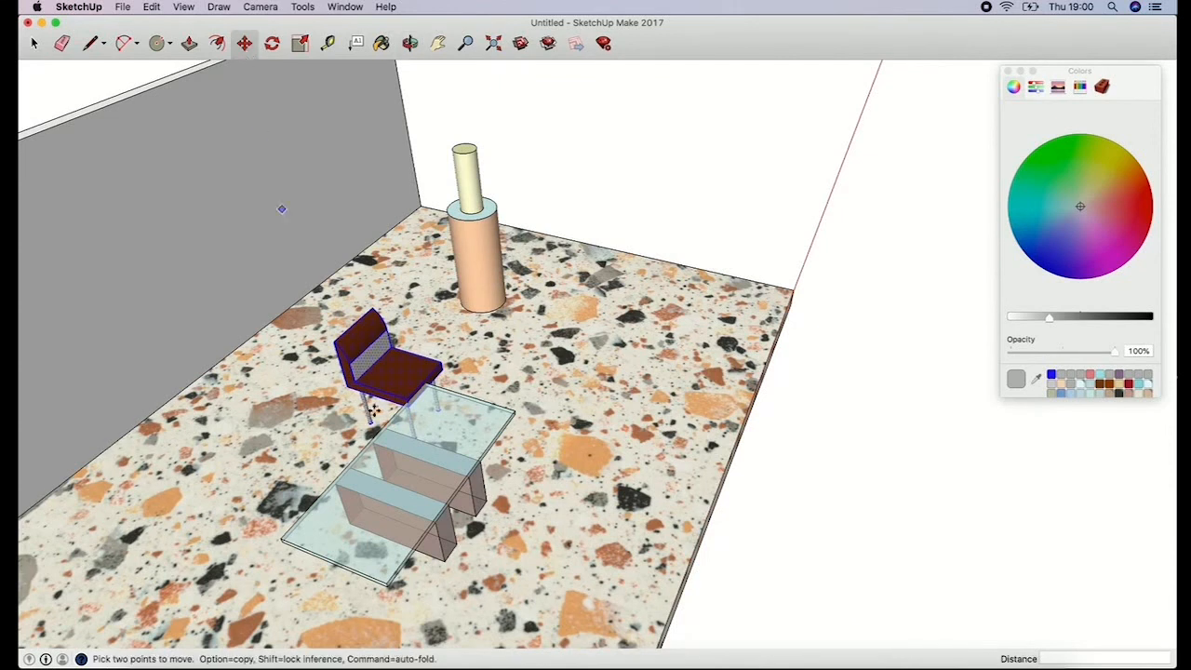
pyautogui.moveTo(368, 423); pyautogui.dragTo(276, 477)
pyautogui.click(278, 480)
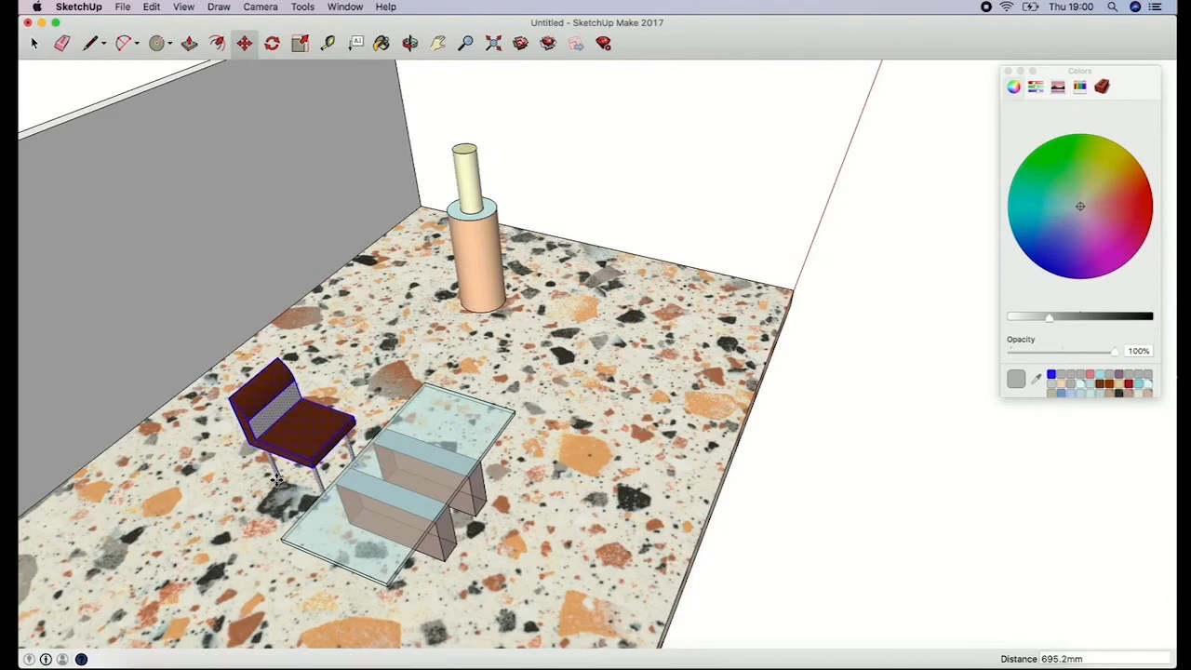
pyautogui.click(409, 44)
pyautogui.moveTo(678, 364); pyautogui.dragTo(861, 304)
pyautogui.moveTo(585, 359); pyautogui.dragTo(476, 346)
pyautogui.click(438, 43)
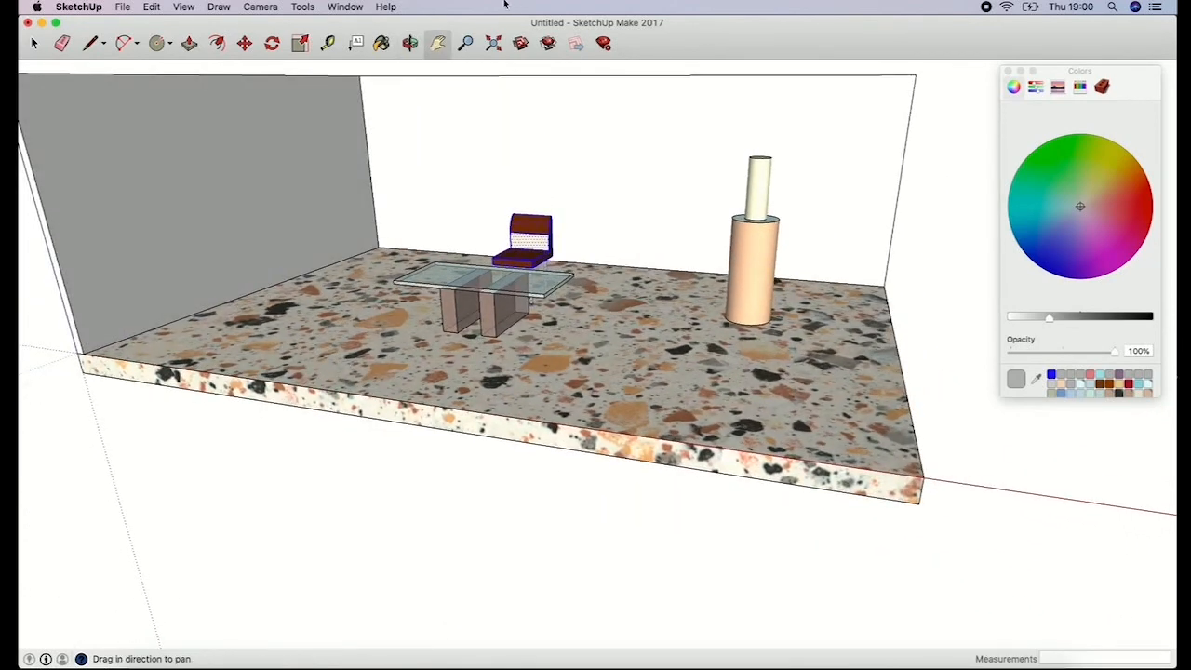
# Step: Deselect the chair and examine the furniture arrangement in the room from the front and from above
pyautogui.click(465, 43)
pyautogui.moveTo(486, 120); pyautogui.dragTo(522, 270)
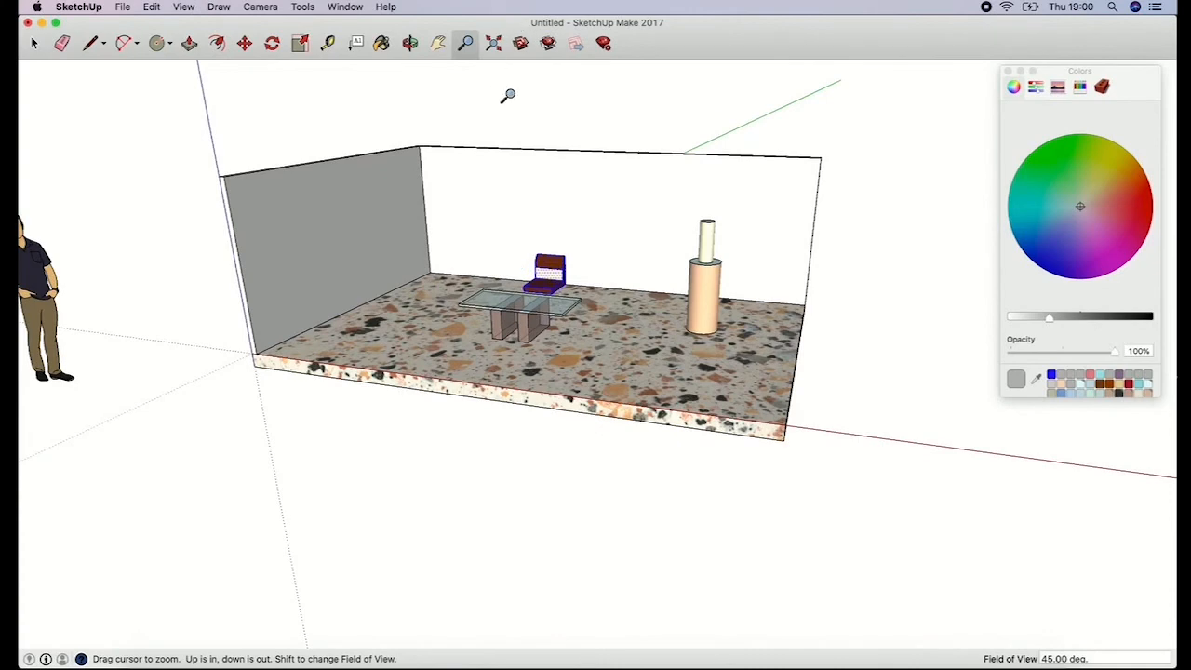
pyautogui.click(444, 47)
pyautogui.moveTo(487, 234)
pyautogui.mouseDown()
pyautogui.moveTo(555, 248)
pyautogui.moveTo(548, 257)
pyautogui.moveTo(489, 234)
pyautogui.mouseUp()
pyautogui.click(409, 43)
pyautogui.click(465, 44)
pyautogui.scroll(5, 585, 245)
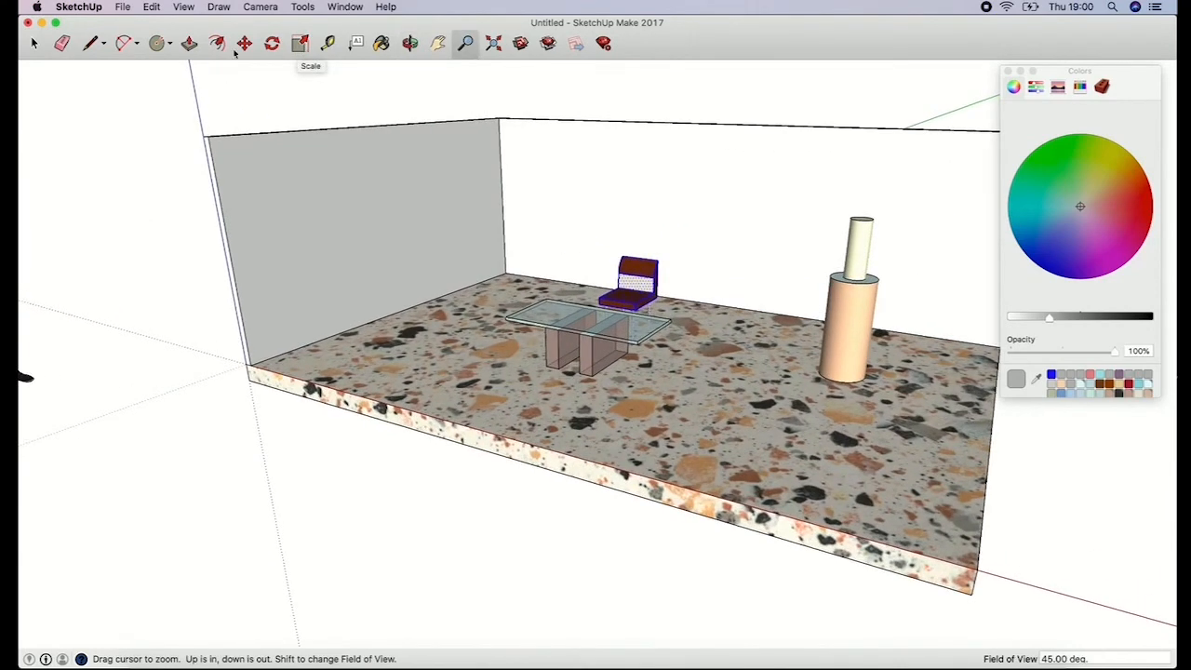
pyautogui.click(33, 43)
pyautogui.click(168, 257)
pyautogui.click(409, 43)
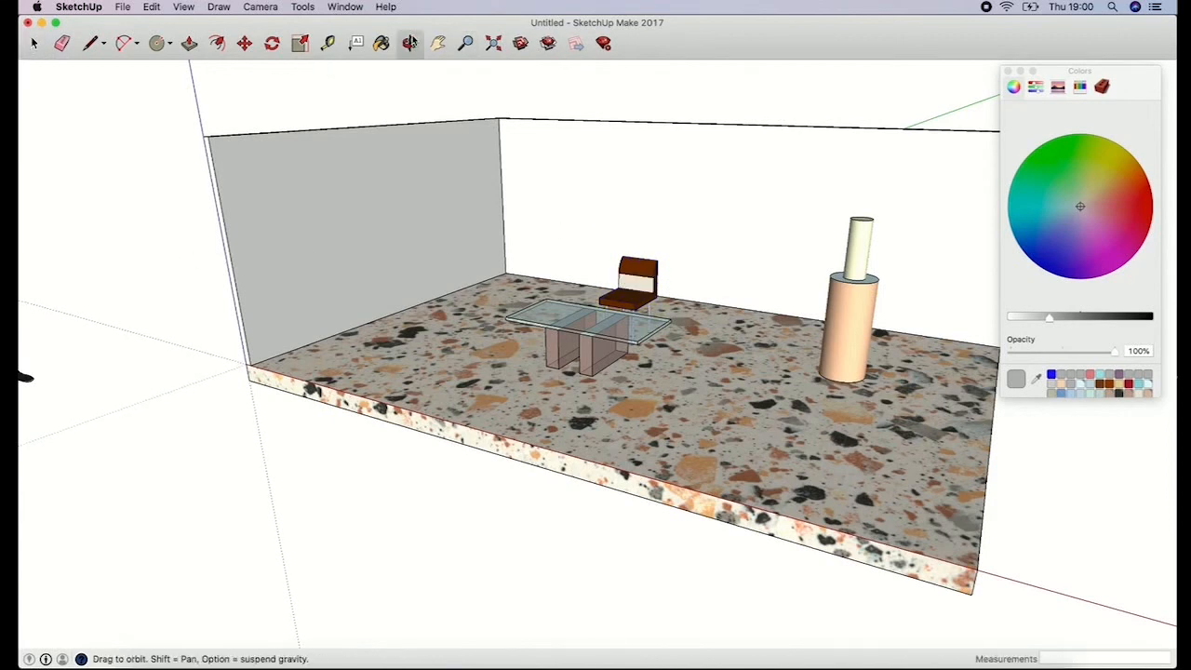
pyautogui.moveTo(427, 183); pyautogui.dragTo(301, 250)
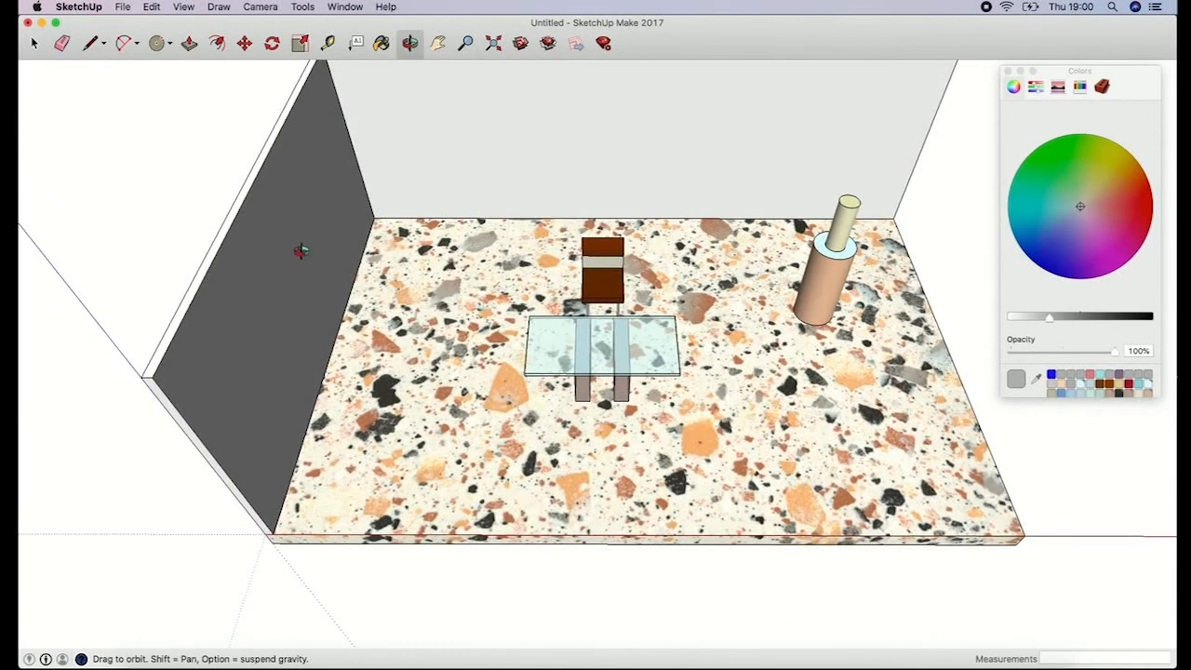
pyautogui.click(34, 44)
pyautogui.click(411, 43)
pyautogui.moveTo(470, 251); pyautogui.dragTo(477, 318)
pyautogui.click(33, 44)
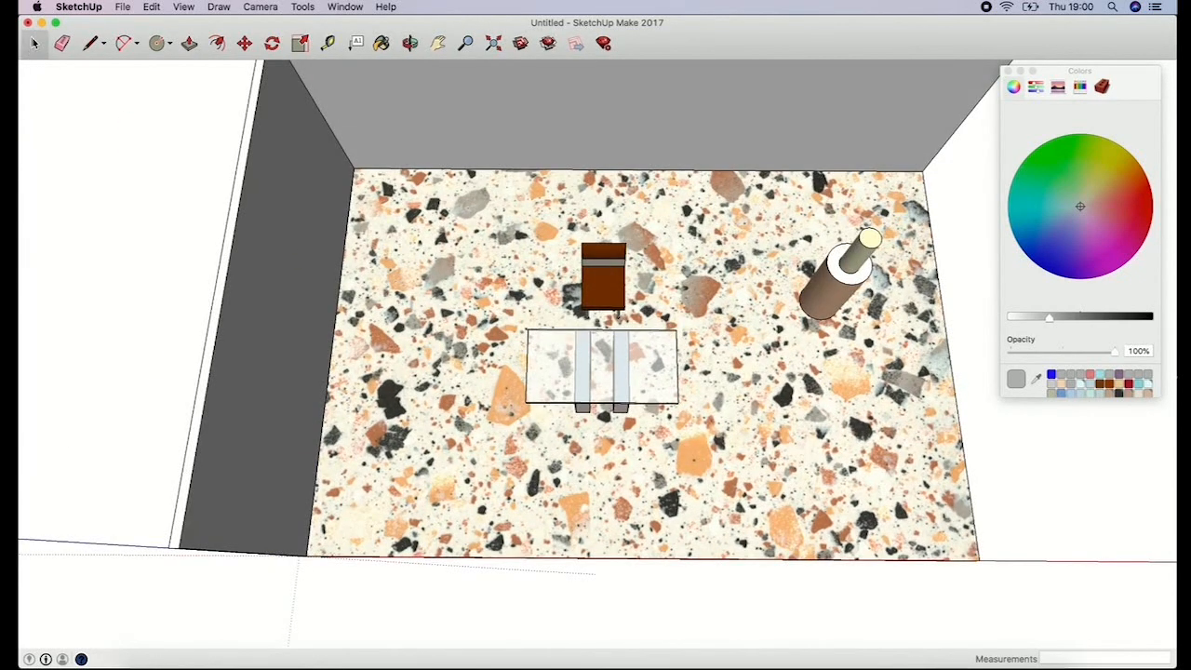
# Step: Scale the whole chair along the red axis by about 2.18 to stretch it into a bench beside the glass-topped table
pyautogui.moveTo(521, 221); pyautogui.dragTo(545, 101)
pyautogui.click(410, 44)
pyautogui.click(300, 44)
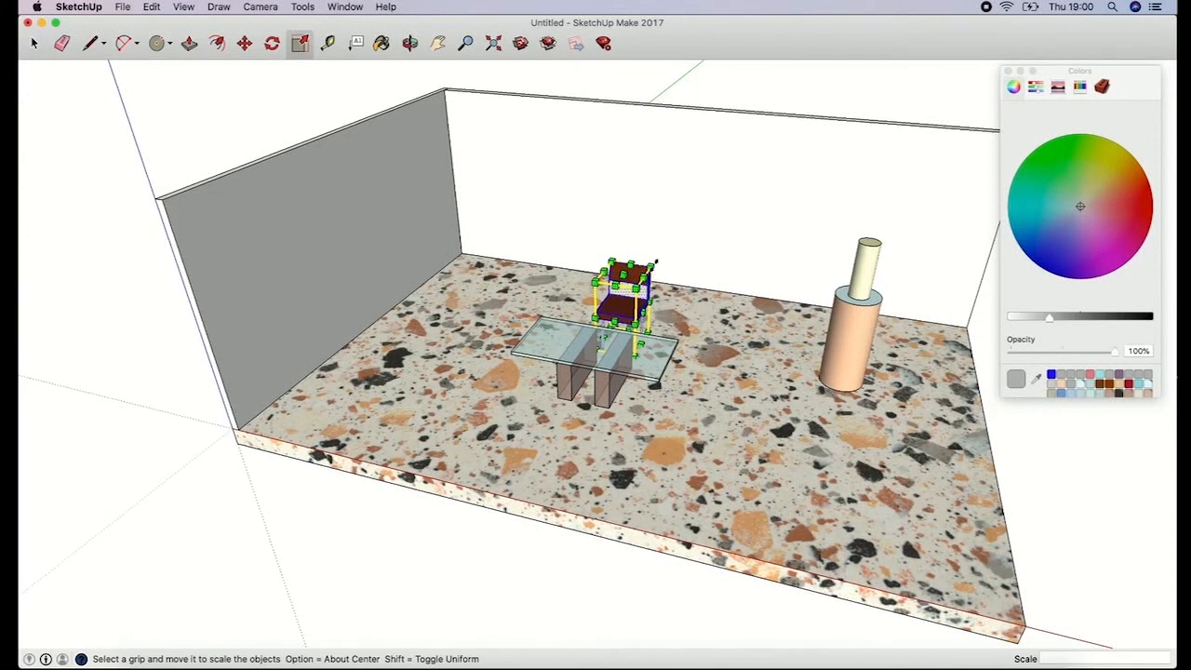
pyautogui.moveTo(655, 264)
pyautogui.mouseDown()
pyautogui.moveTo(809, 169)
pyautogui.moveTo(677, 219)
pyautogui.moveTo(782, 172)
pyautogui.moveTo(657, 189)
pyautogui.moveTo(644, 269)
pyautogui.mouseUp()
pyautogui.moveTo(640, 313); pyautogui.dragTo(687, 361)
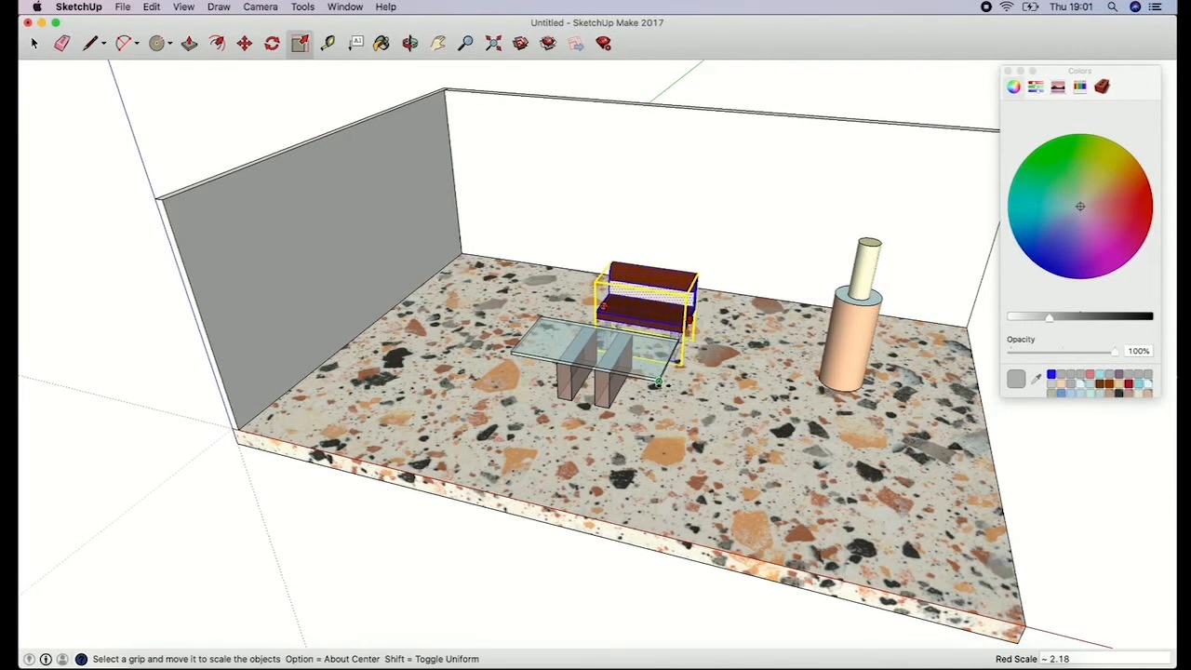
# Step: Lengthen the brown bench further by scaling it outward from its end nearest the side wall
pyautogui.press('o')
pyautogui.moveTo(456, 271); pyautogui.dragTo(225, 63)
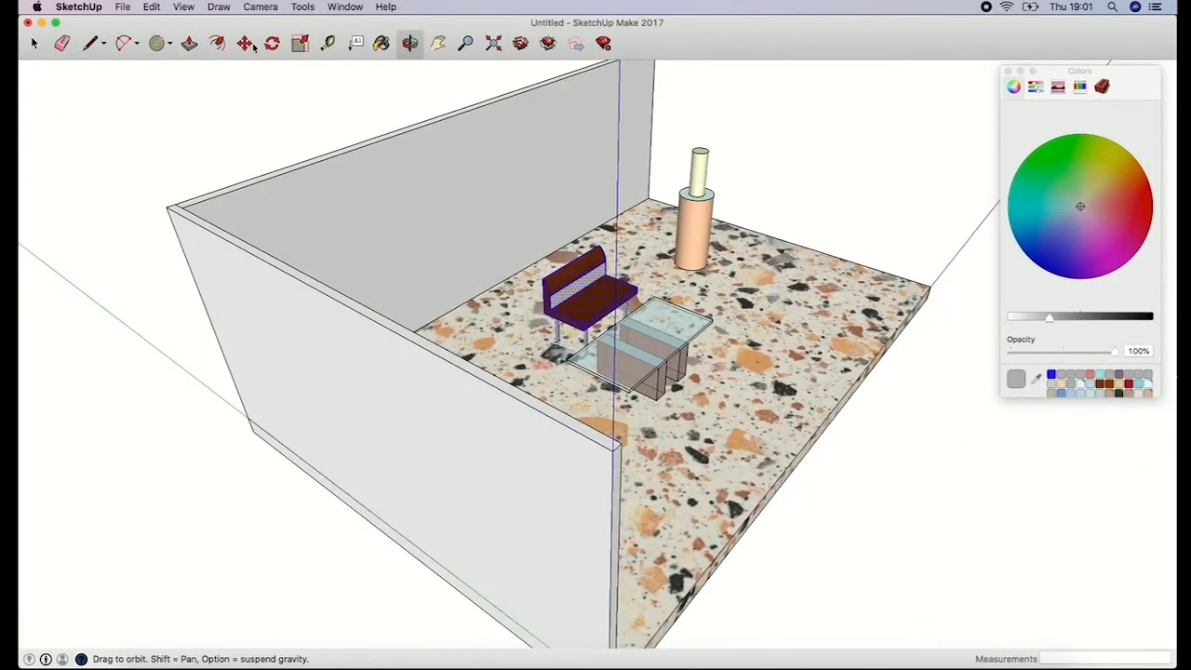
pyautogui.click(300, 43)
pyautogui.moveTo(563, 325); pyautogui.dragTo(595, 372)
pyautogui.click(410, 43)
pyautogui.moveTo(372, 186); pyautogui.dragTo(690, 385)
pyautogui.click(33, 44)
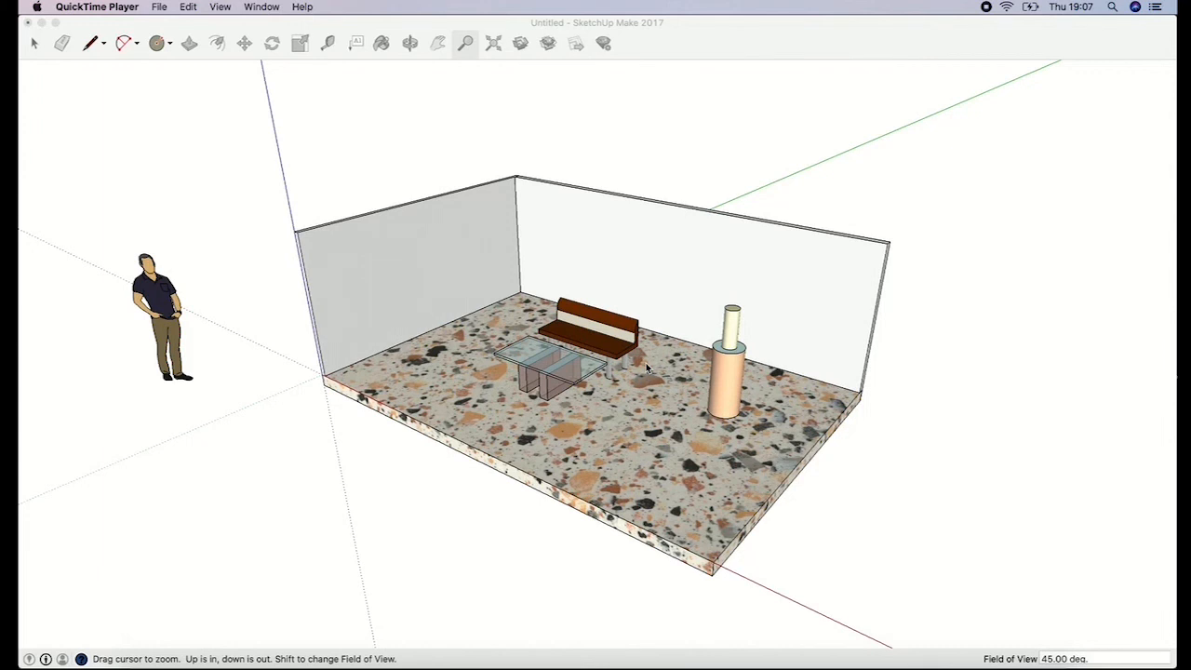
# Step: Draw a 297 by 420 mm upright rectangle on the inner face of the side wall
pyautogui.click(391, 100)
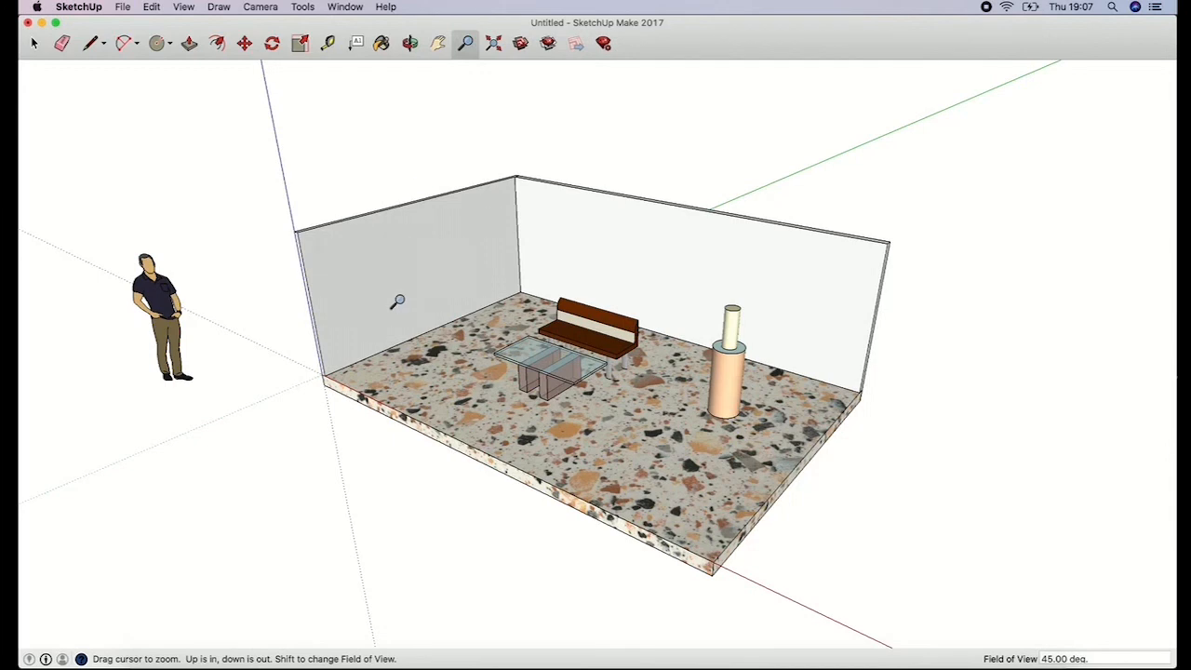
pyautogui.moveTo(398, 306); pyautogui.dragTo(503, 271)
pyautogui.press('h')
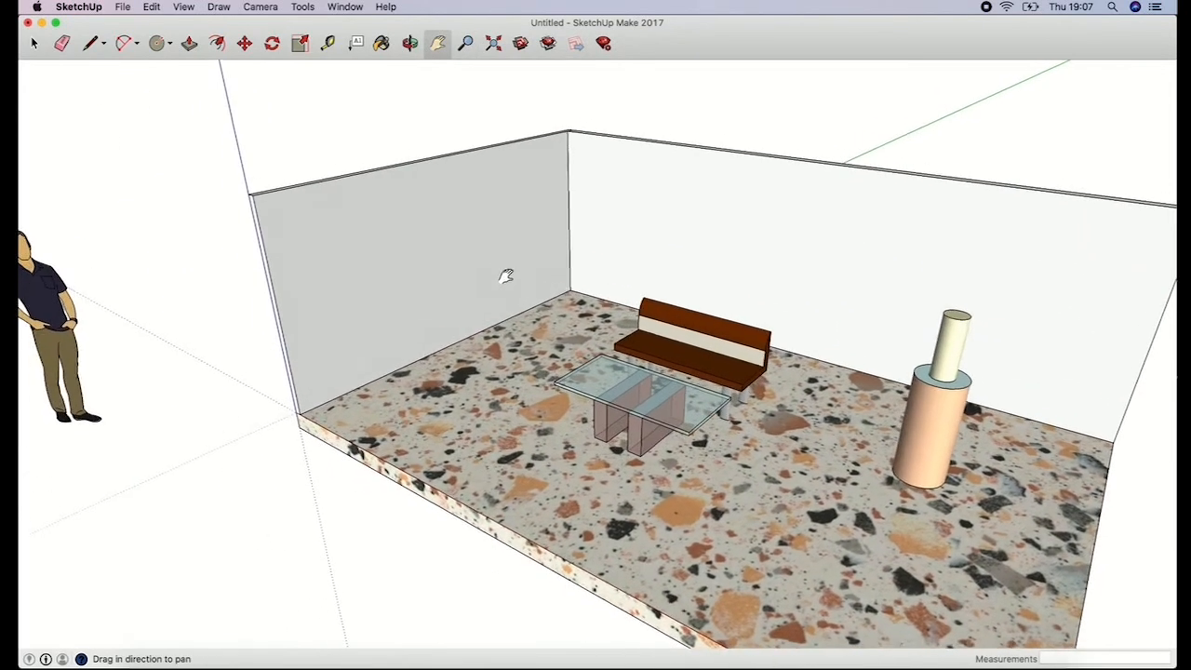
pyautogui.click(90, 43)
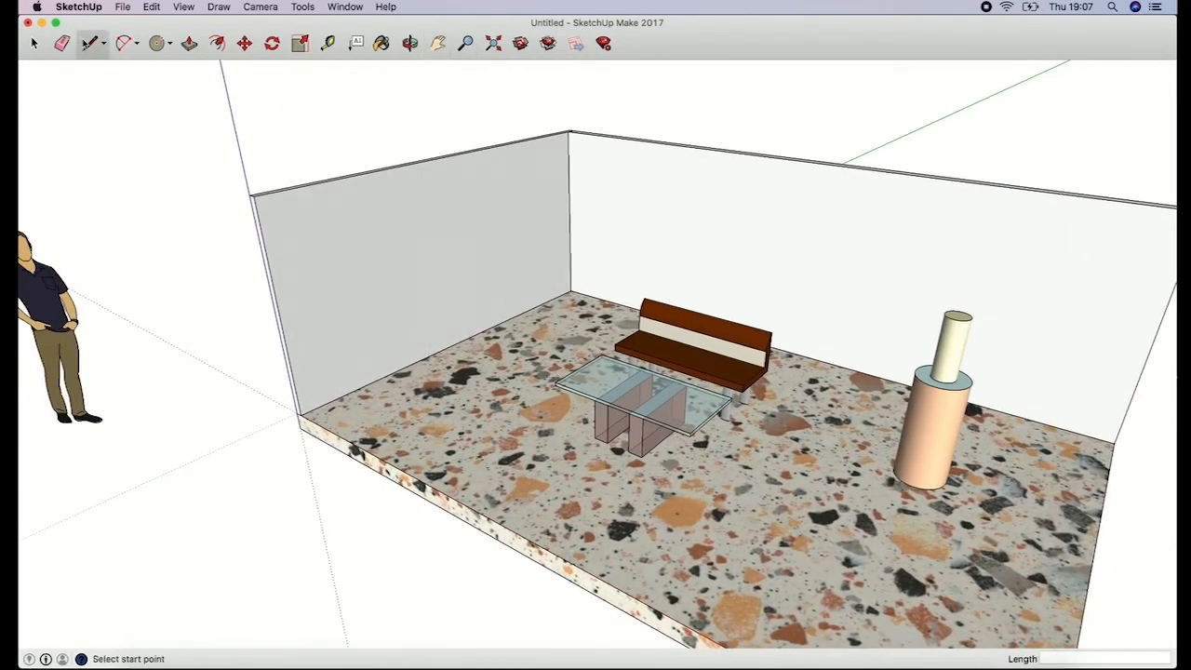
pyautogui.click(392, 263)
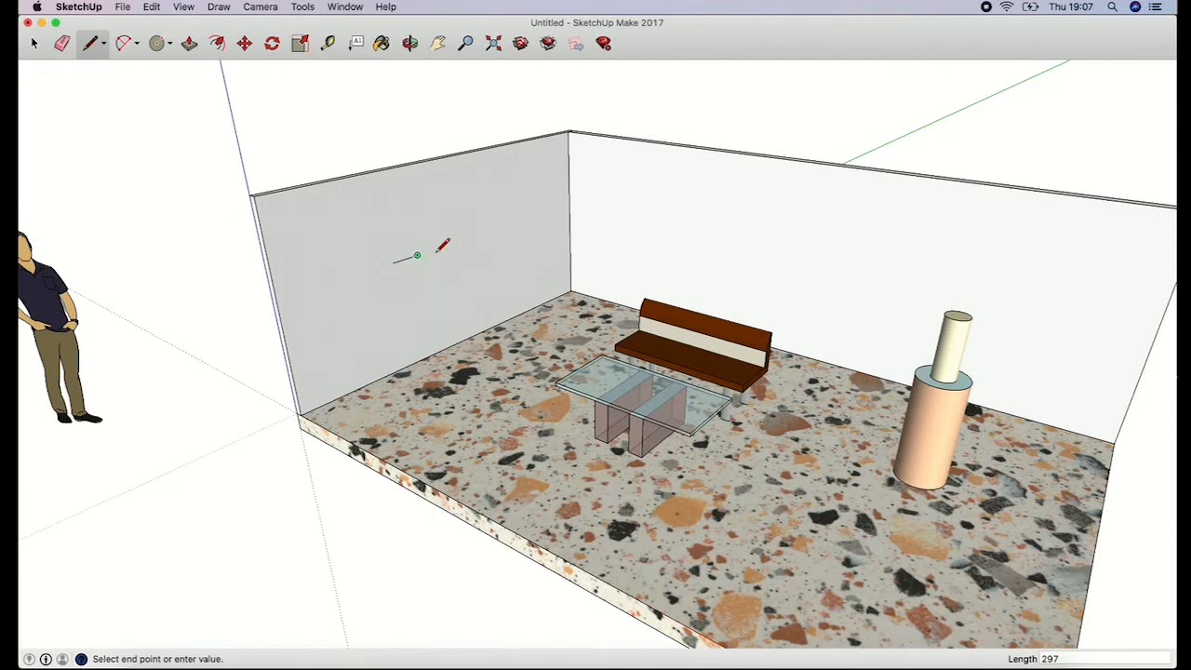
pyautogui.press('Return')
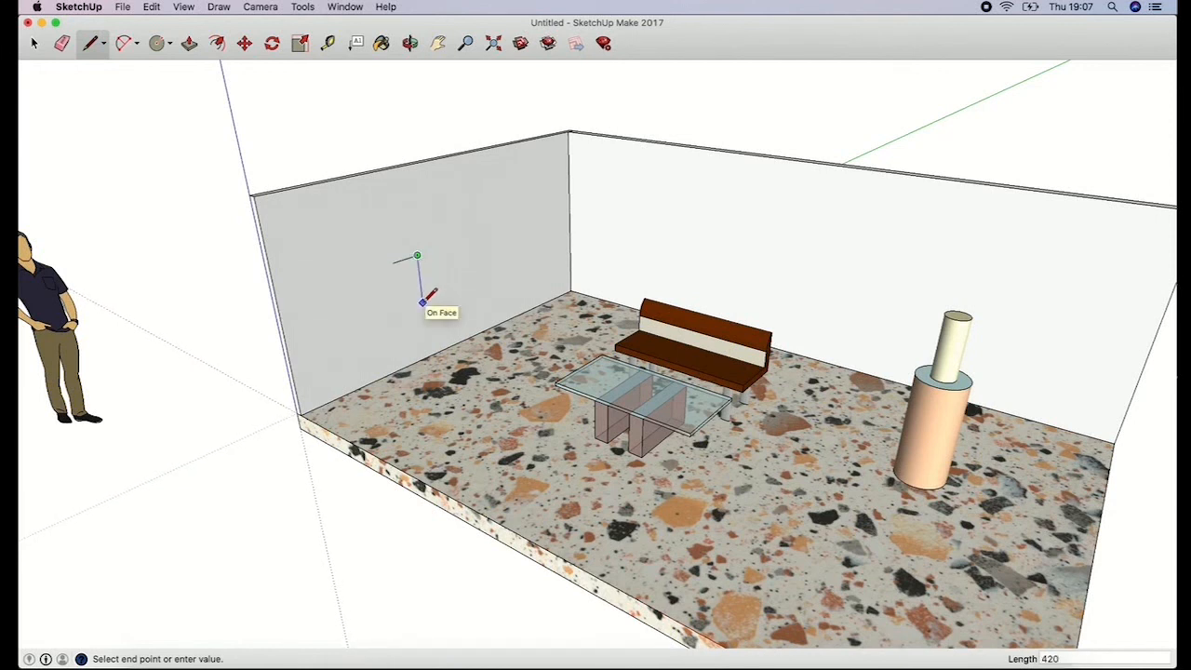
pyautogui.click(421, 294)
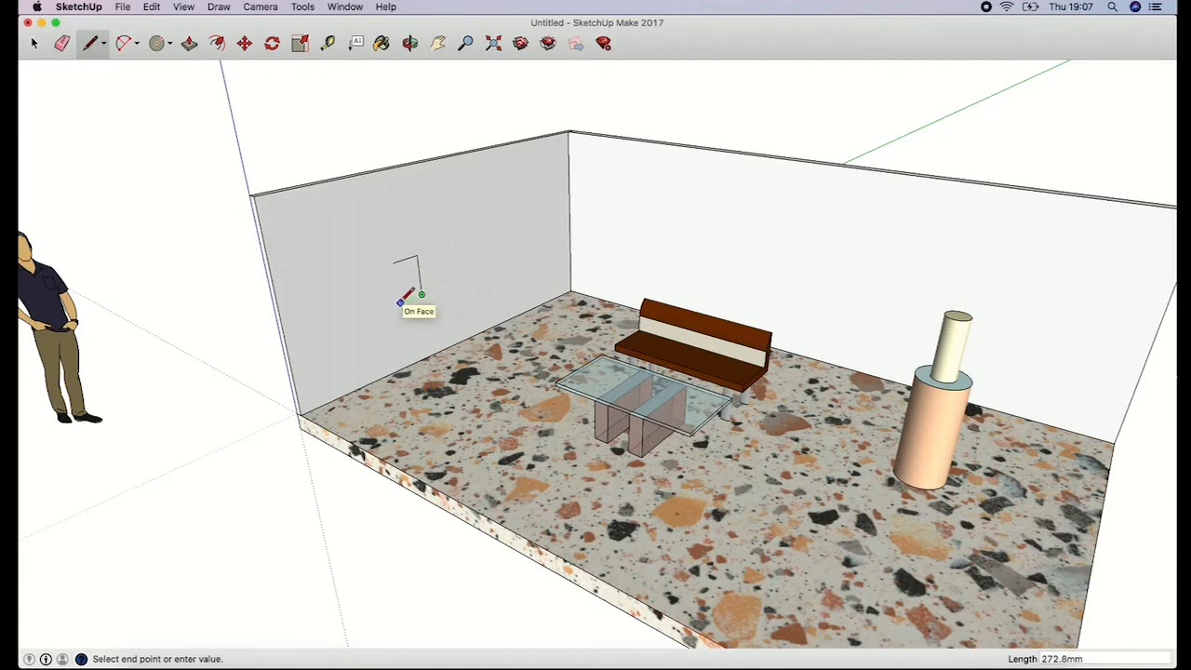
pyautogui.write('297')
pyautogui.press('Return')
pyautogui.click(393, 263)
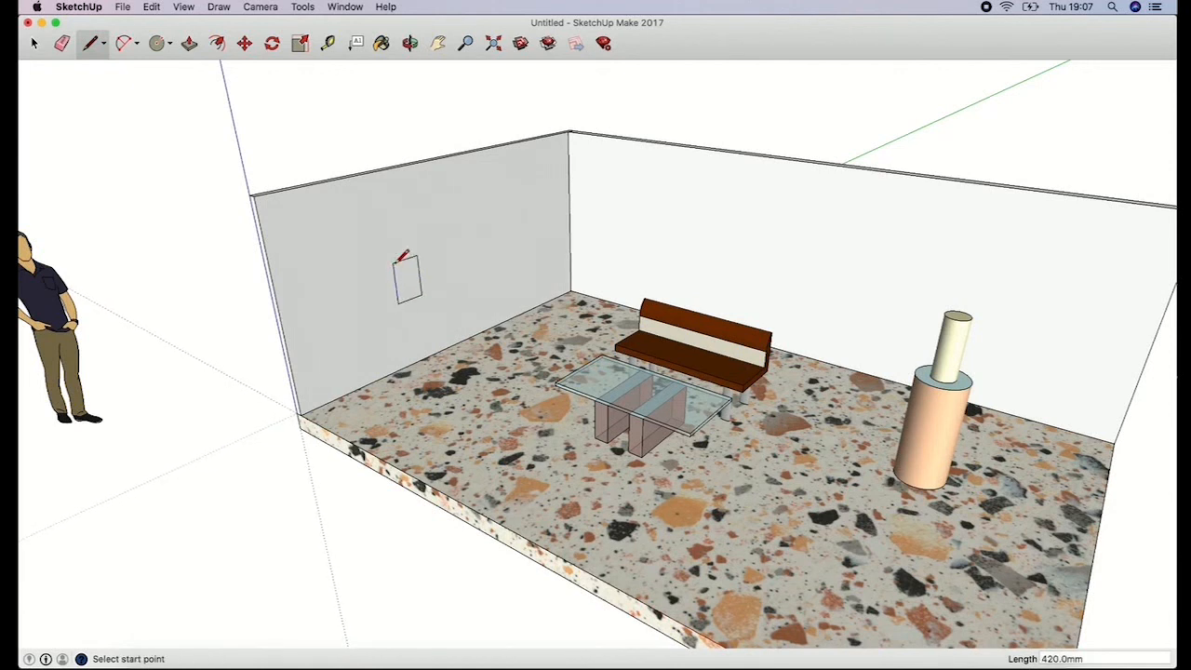
# Step: Extrude the wall rectangle about 13.5 mm into the room to form a thin picture panel
pyautogui.click(465, 43)
pyautogui.moveTo(395, 243); pyautogui.dragTo(299, 62)
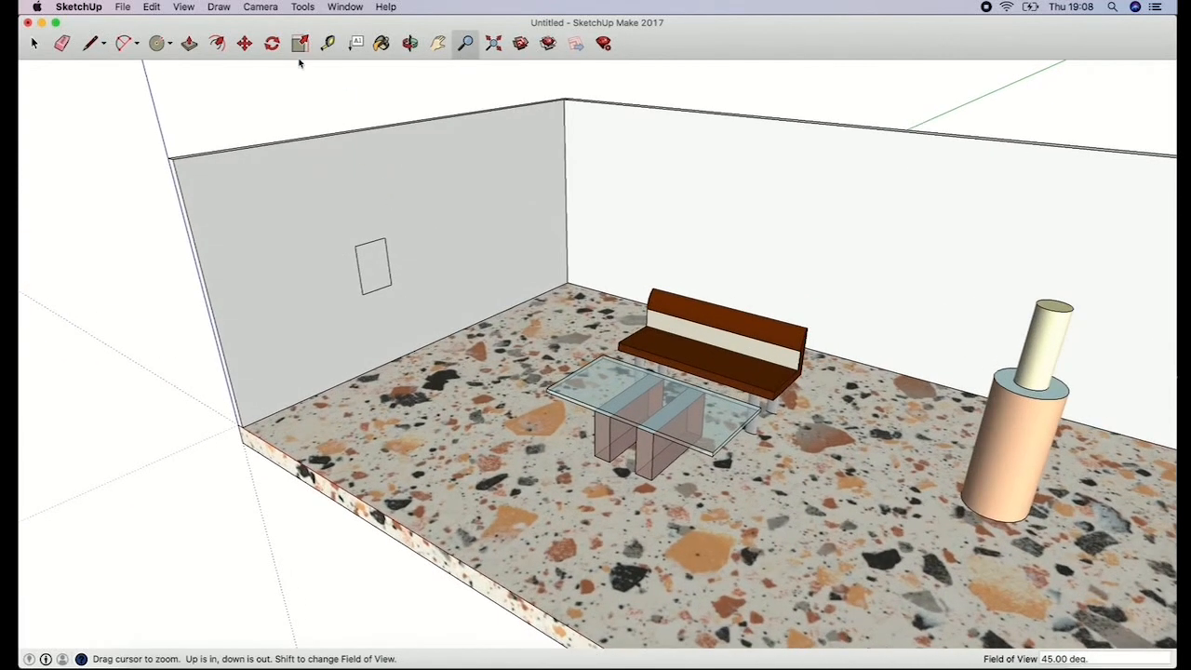
pyautogui.click(189, 43)
pyautogui.click(373, 267)
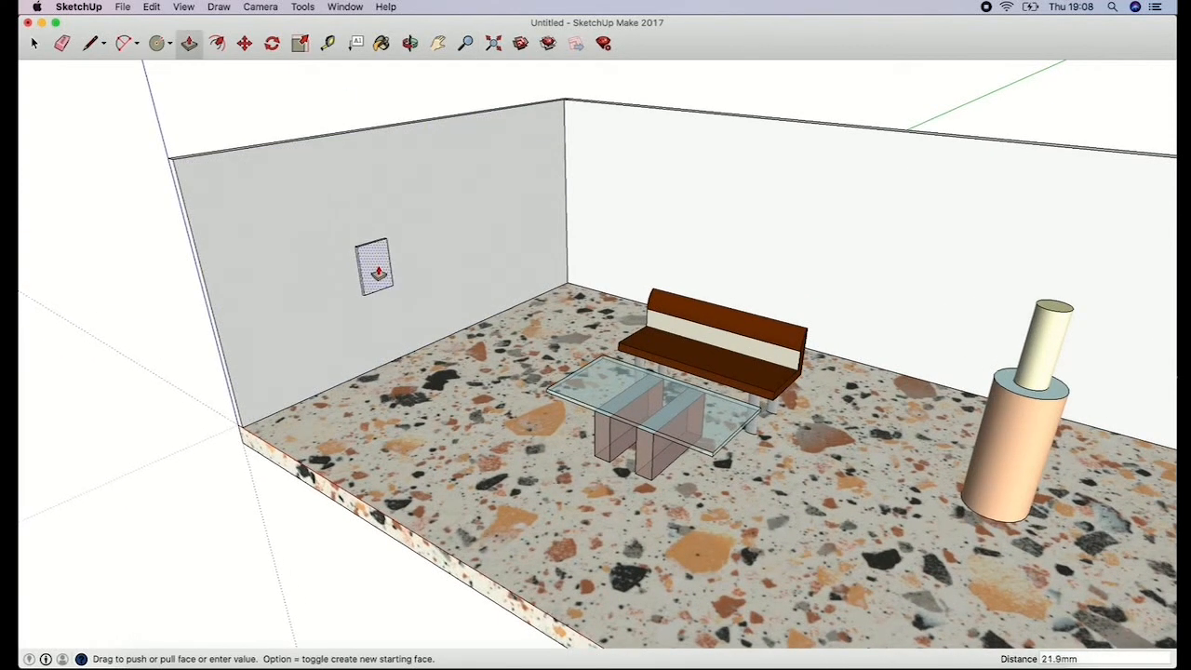
pyautogui.click(379, 270)
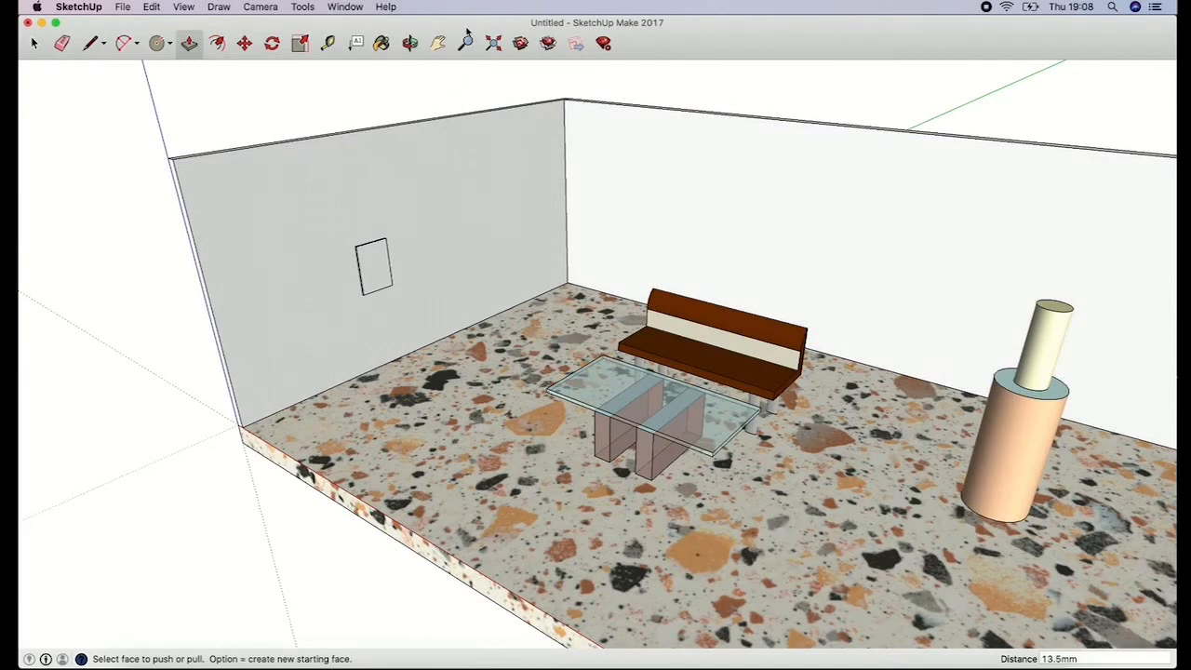
# Step: Import Webber, 2018.jpg as a texture and fit it corner to corner across the front of the wall panel
pyautogui.click(437, 42)
pyautogui.moveTo(507, 217); pyautogui.dragTo(561, 205)
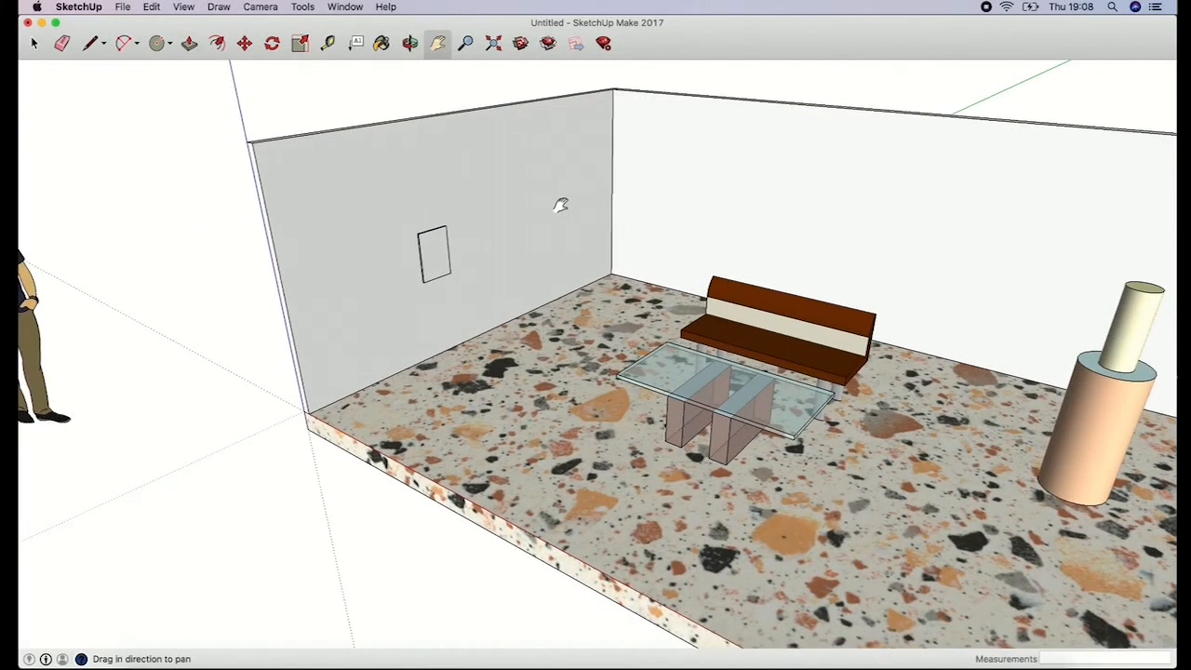
pyautogui.click(121, 5)
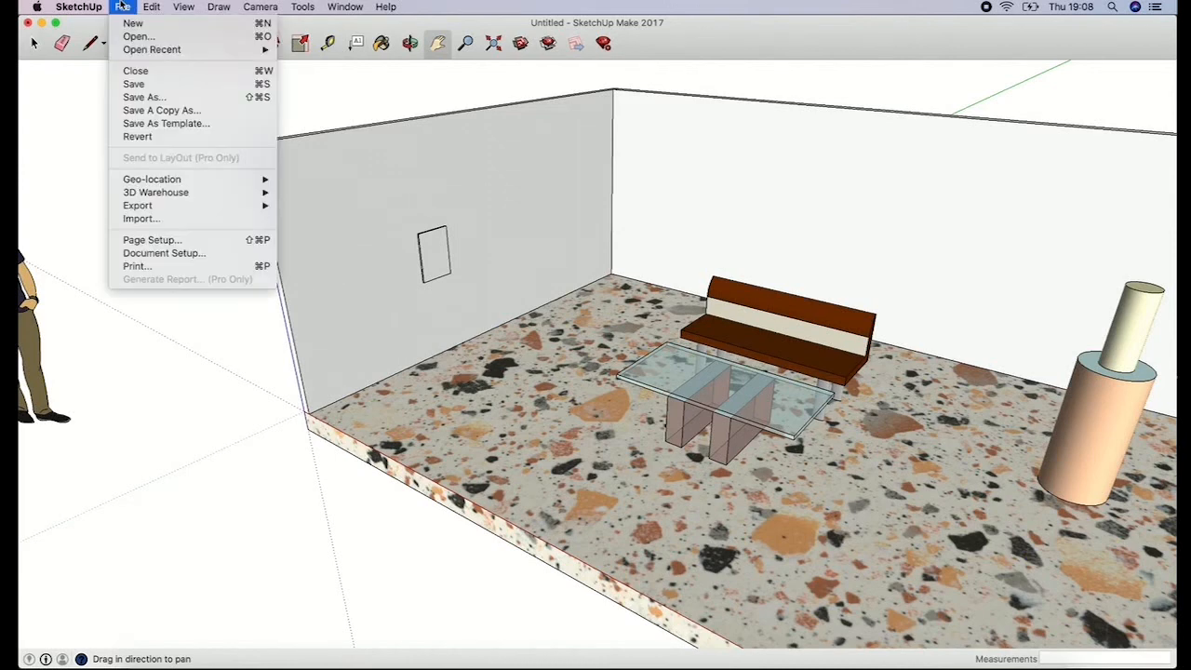
pyautogui.click(155, 226)
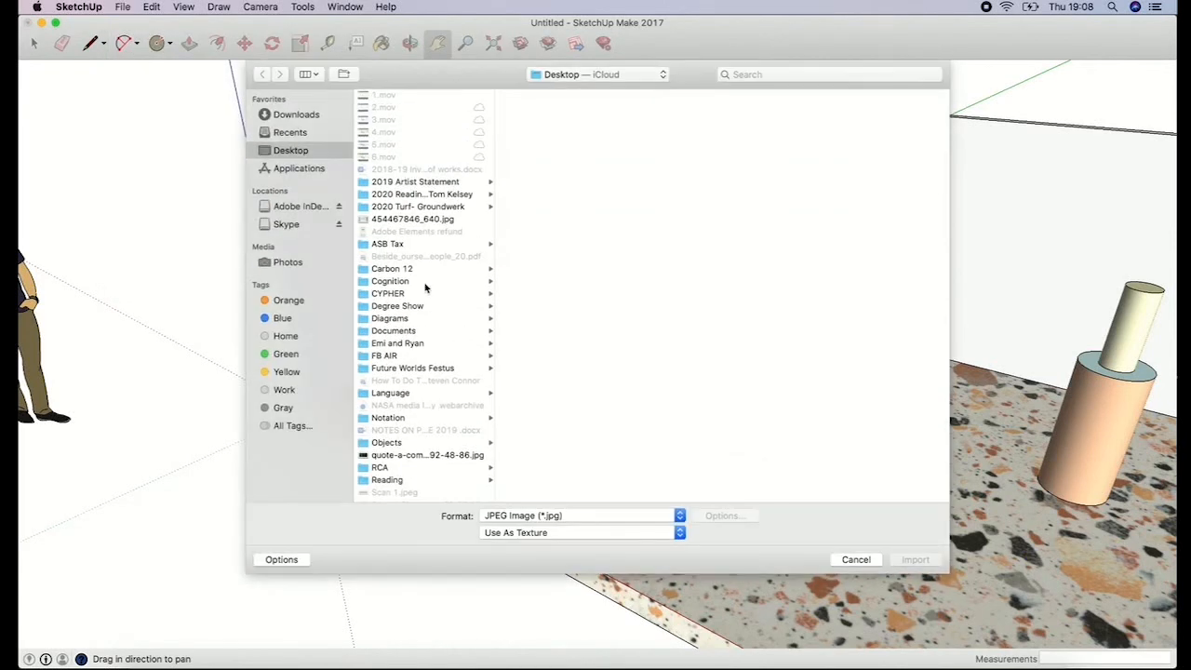
pyautogui.scroll(-5, 419, 372)
pyautogui.click(405, 484)
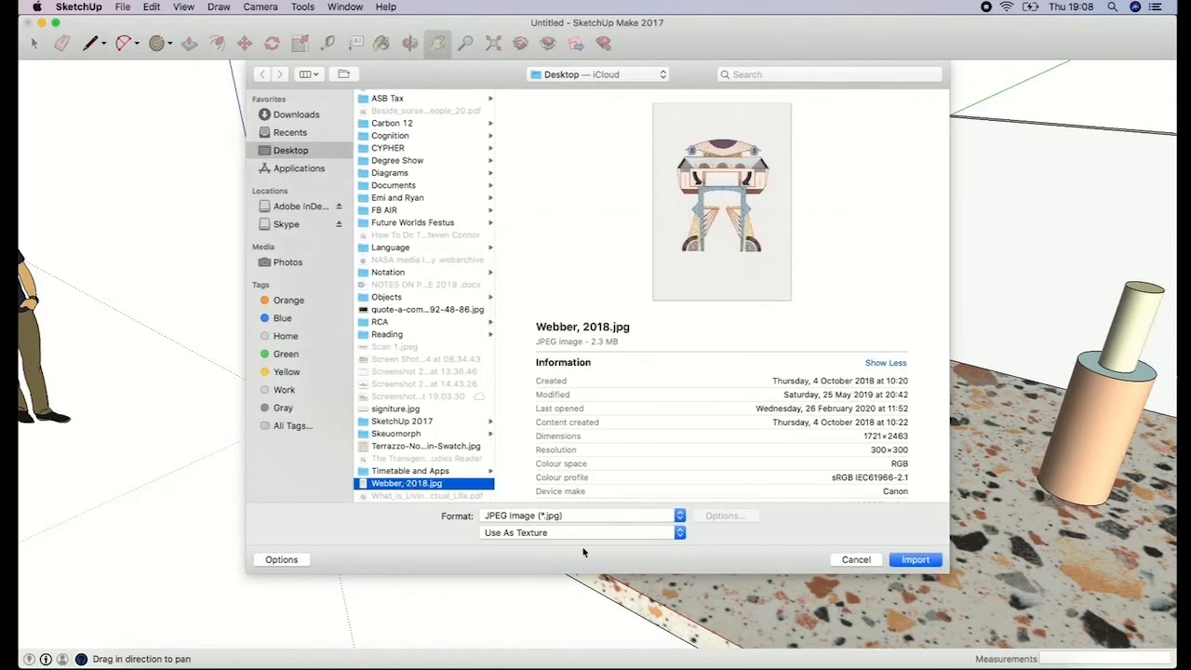
pyautogui.click(914, 559)
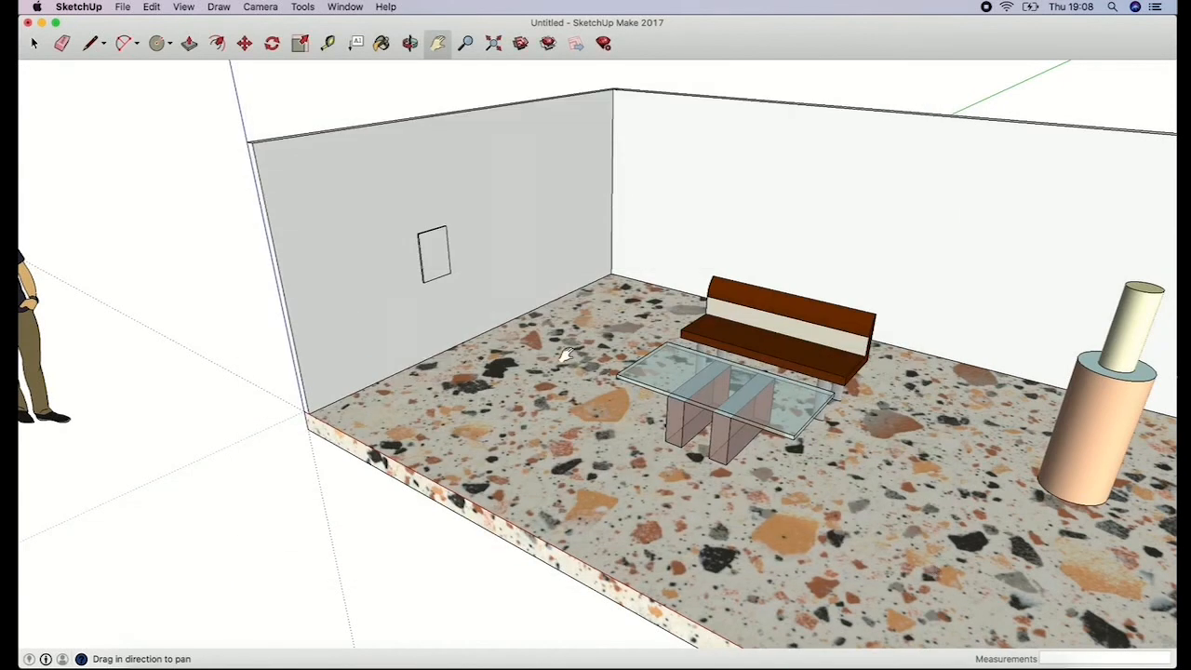
pyautogui.click(424, 280)
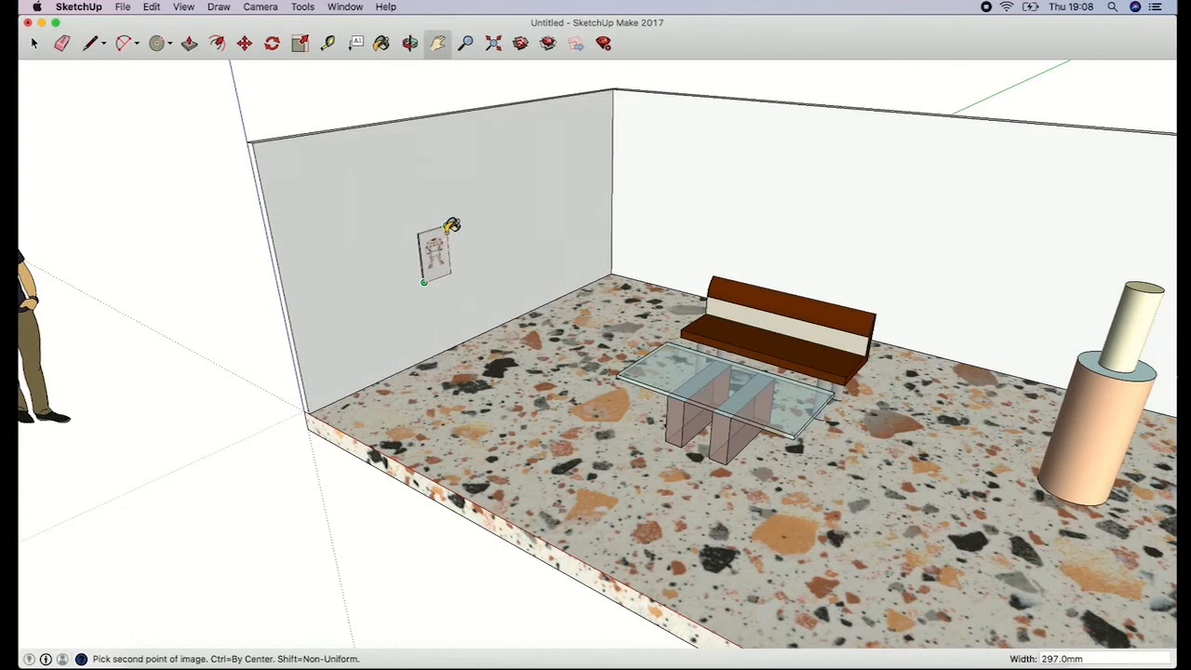
pyautogui.click(451, 228)
pyautogui.press('space')
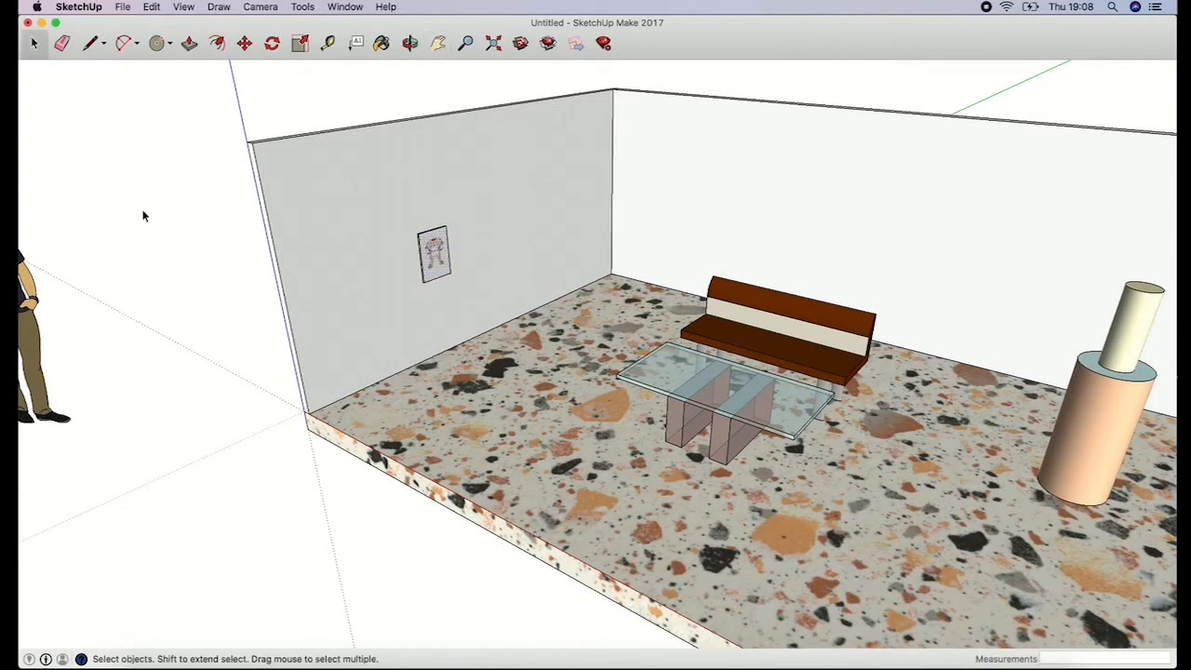
# Step: Draw a 5 cm vertical line up the wall from the picture panel's rear upper corner nearest the back wall
pyautogui.press('z')
pyautogui.moveTo(419, 192); pyautogui.dragTo(443, 81)
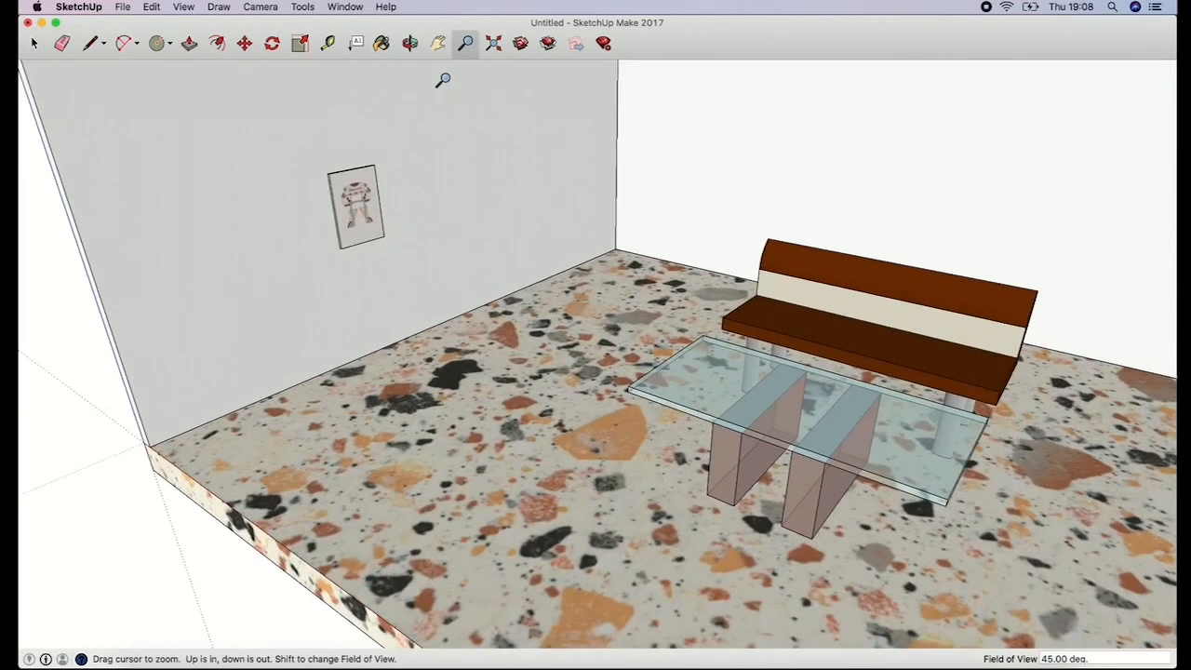
pyautogui.click(437, 43)
pyautogui.moveTo(379, 204); pyautogui.dragTo(476, 302)
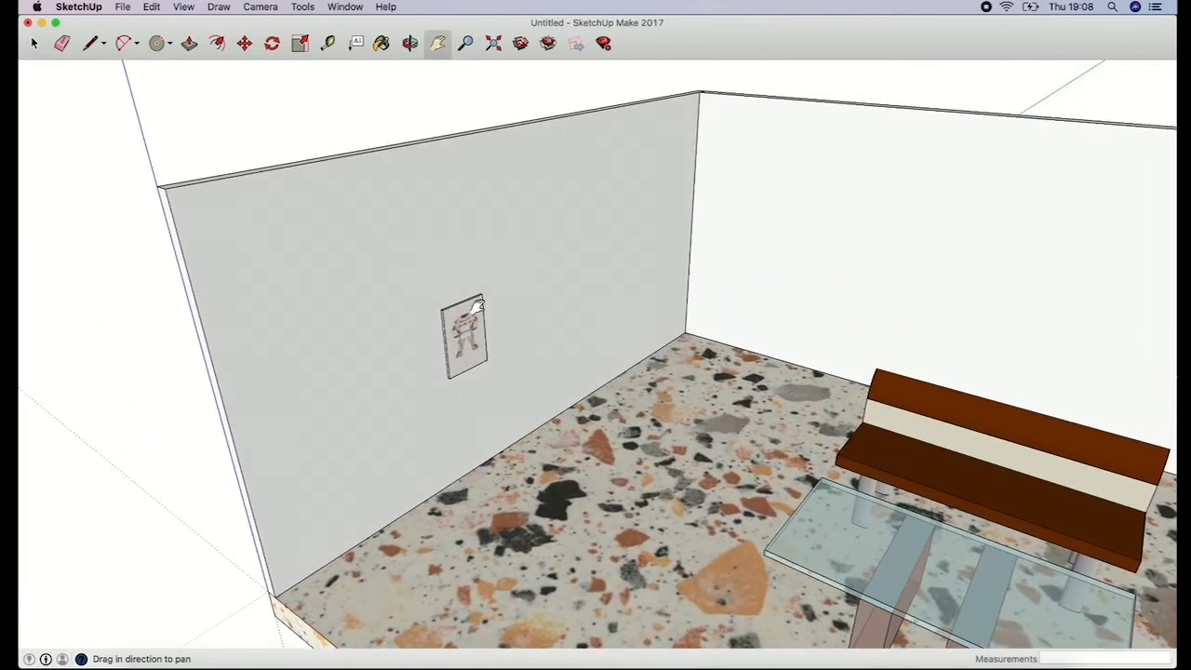
pyautogui.click(465, 43)
pyautogui.moveTo(577, 306); pyautogui.dragTo(522, 129)
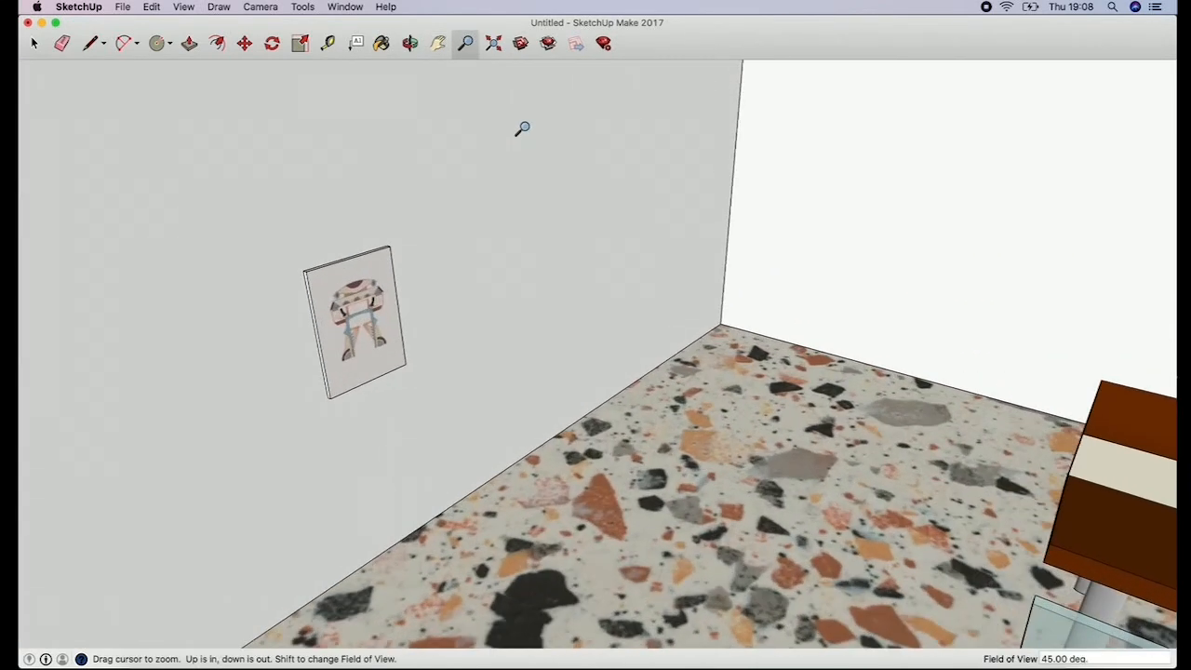
pyautogui.click(88, 44)
pyautogui.click(409, 42)
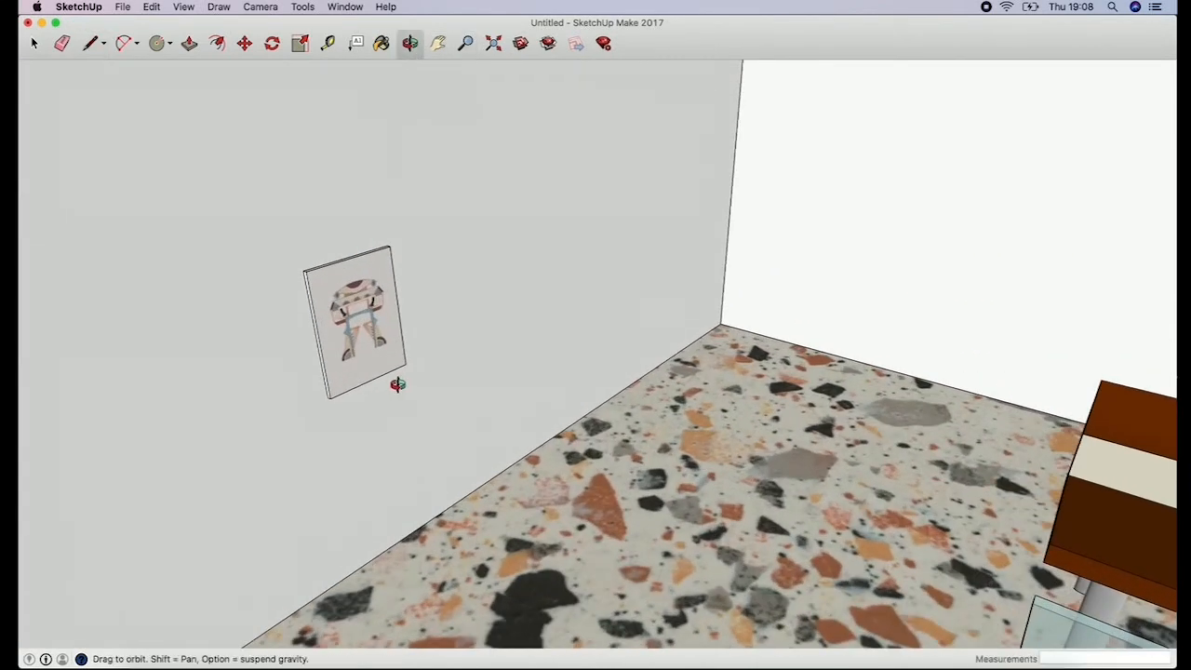
pyautogui.moveTo(397, 384); pyautogui.dragTo(468, 383)
pyautogui.click(90, 43)
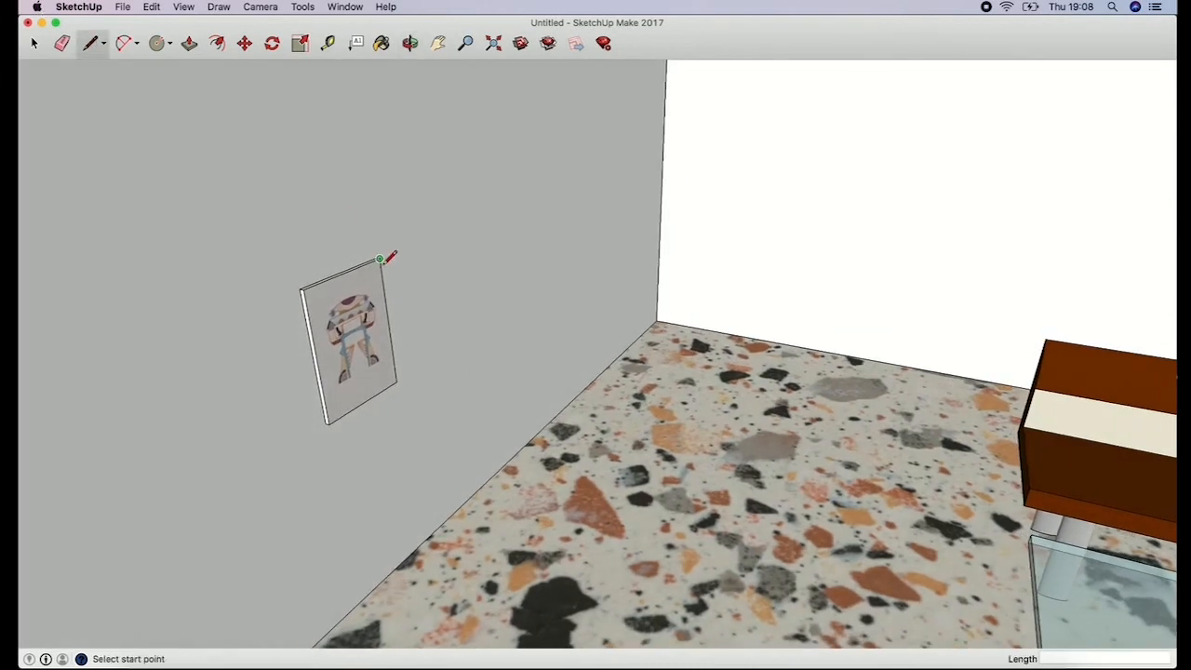
pyautogui.click(465, 44)
pyautogui.moveTo(405, 315); pyautogui.dragTo(433, 223)
pyautogui.click(437, 42)
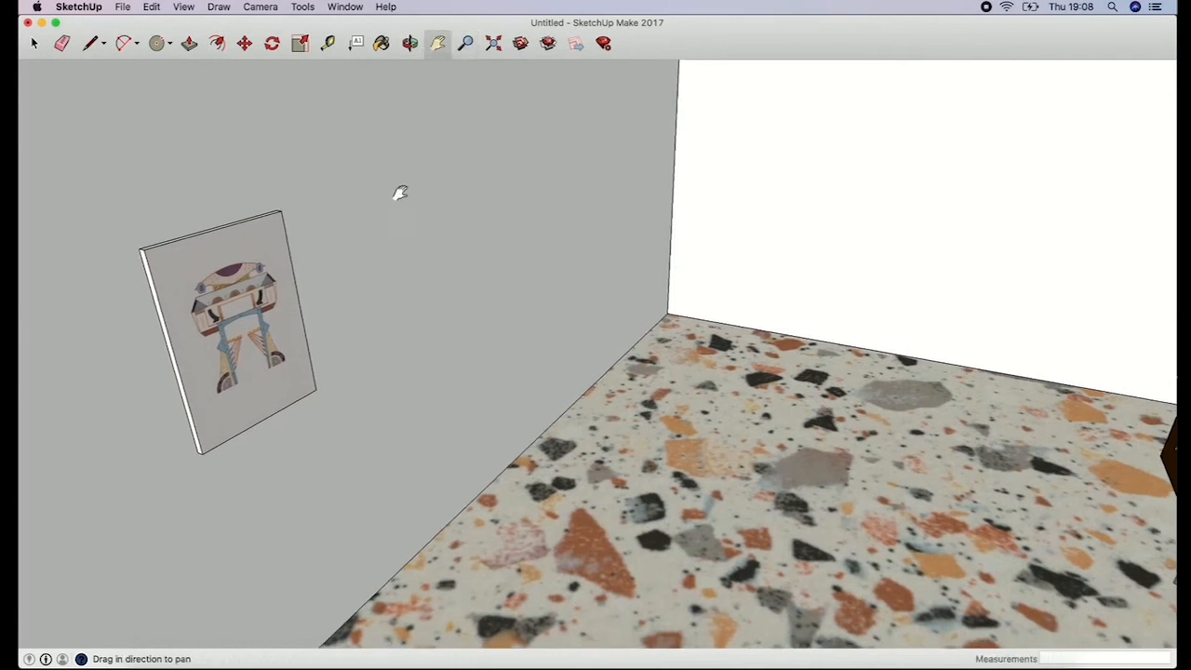
pyautogui.moveTo(399, 192); pyautogui.dragTo(488, 205)
pyautogui.click(97, 41)
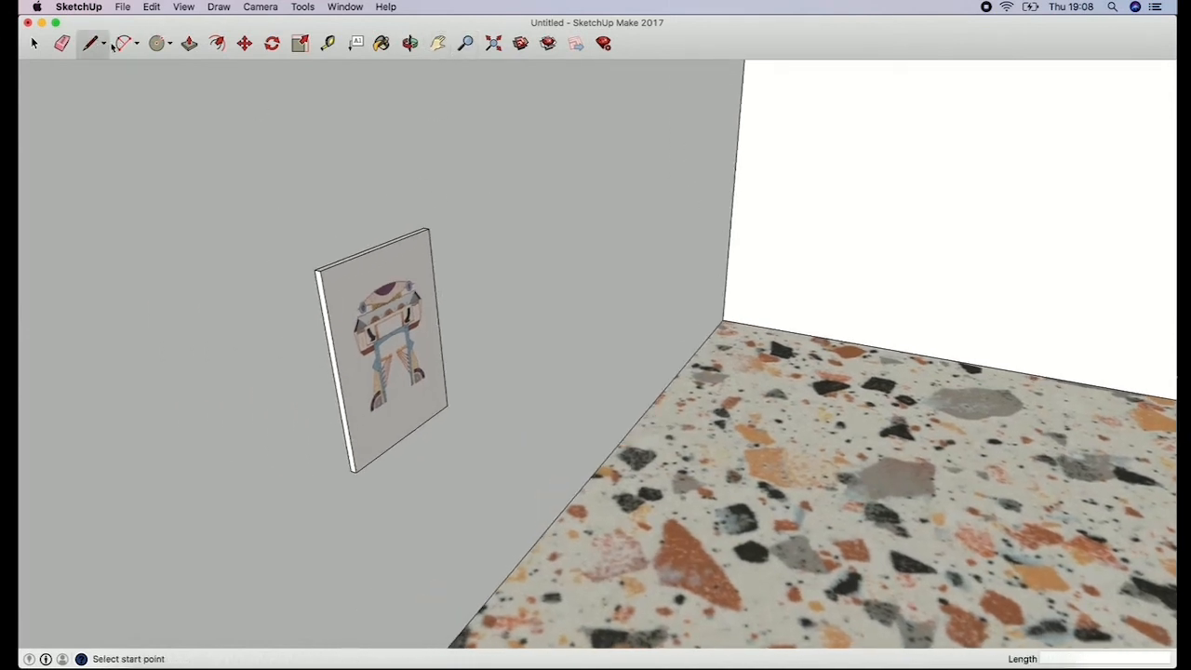
pyautogui.click(424, 227)
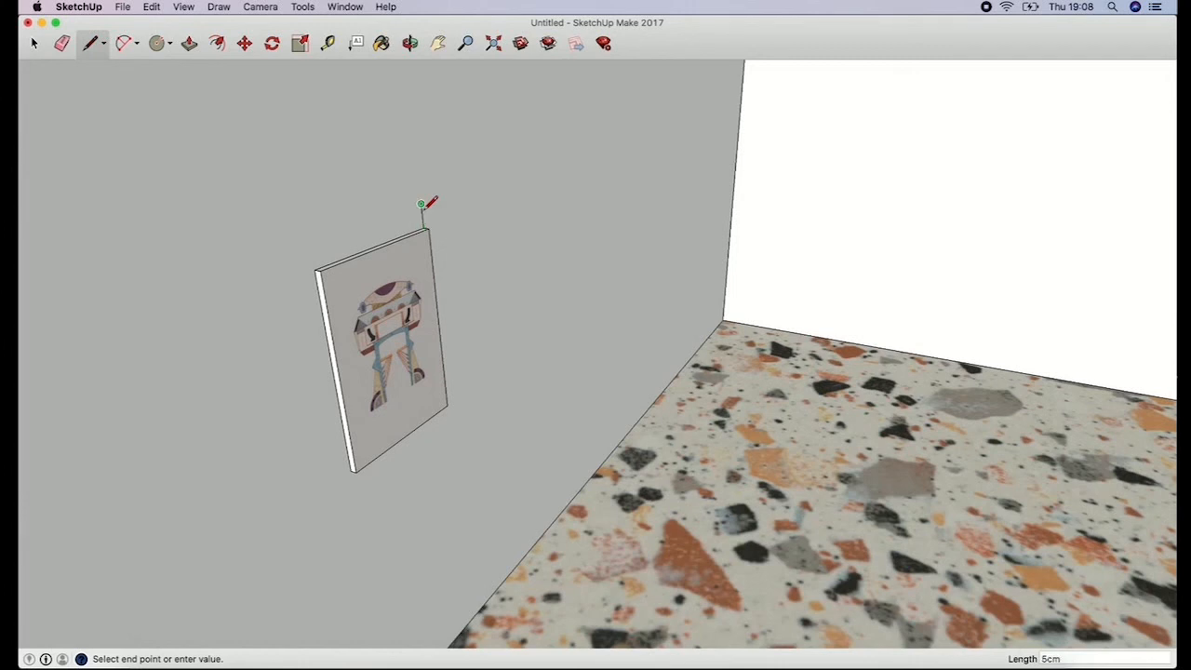
pyautogui.press('Return')
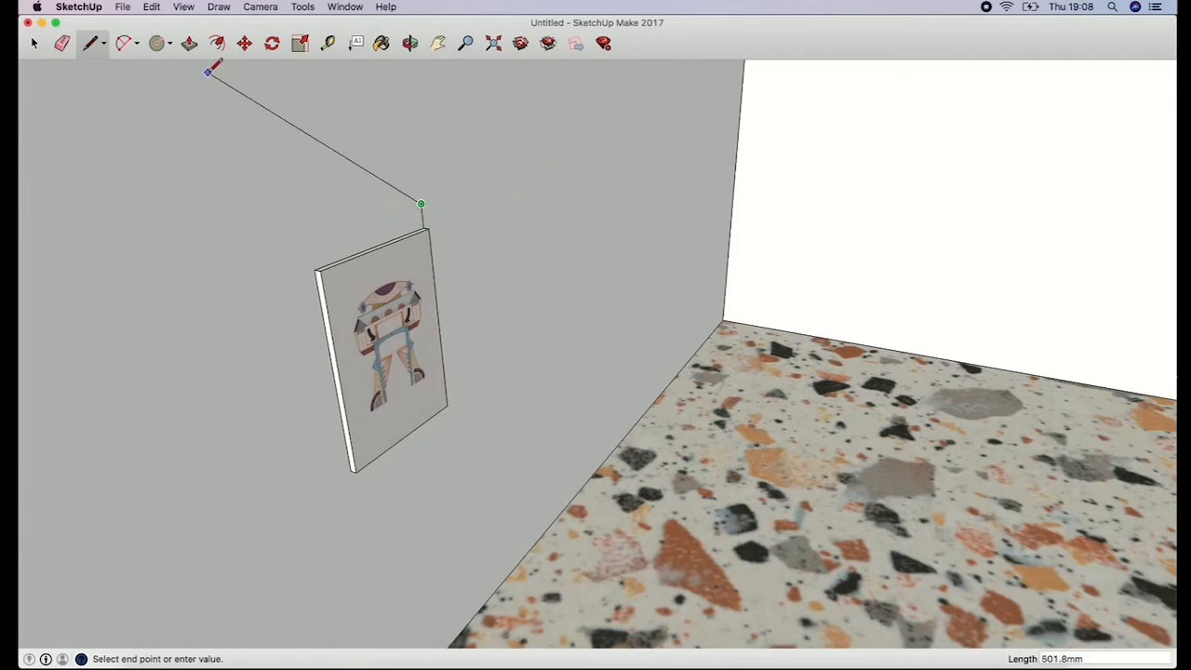
# Step: Erase the vertical line above the picture panel's upper corner and redraw it shorter, at 3 cm
pyautogui.click(62, 43)
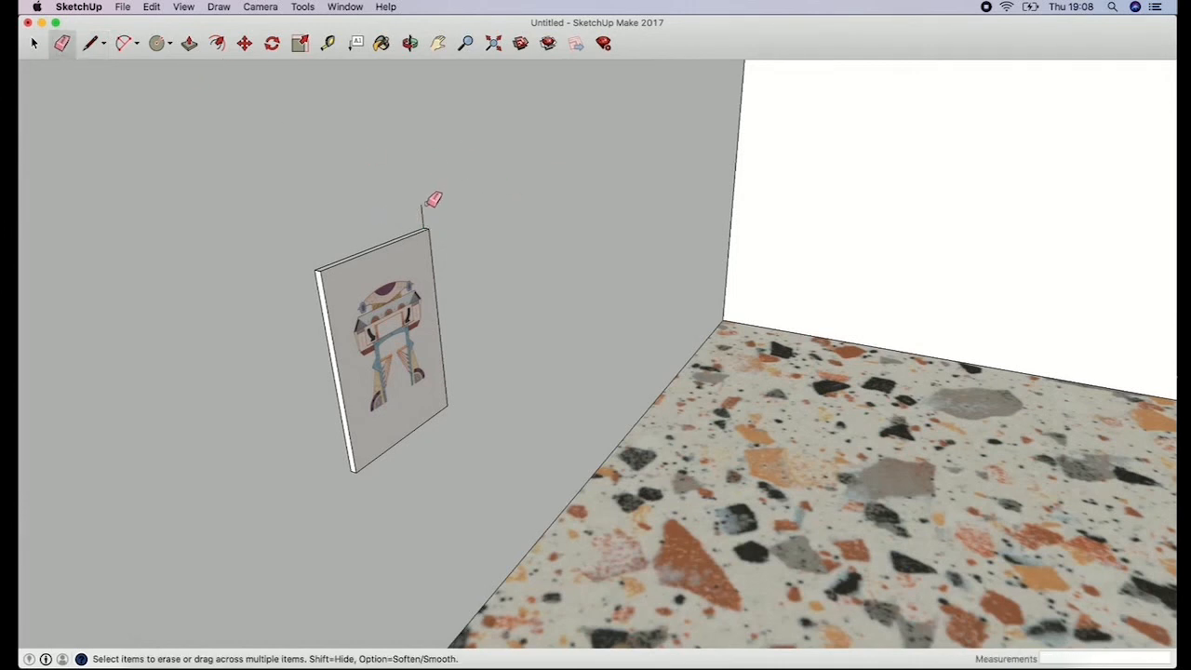
pyautogui.click(90, 43)
pyautogui.click(428, 227)
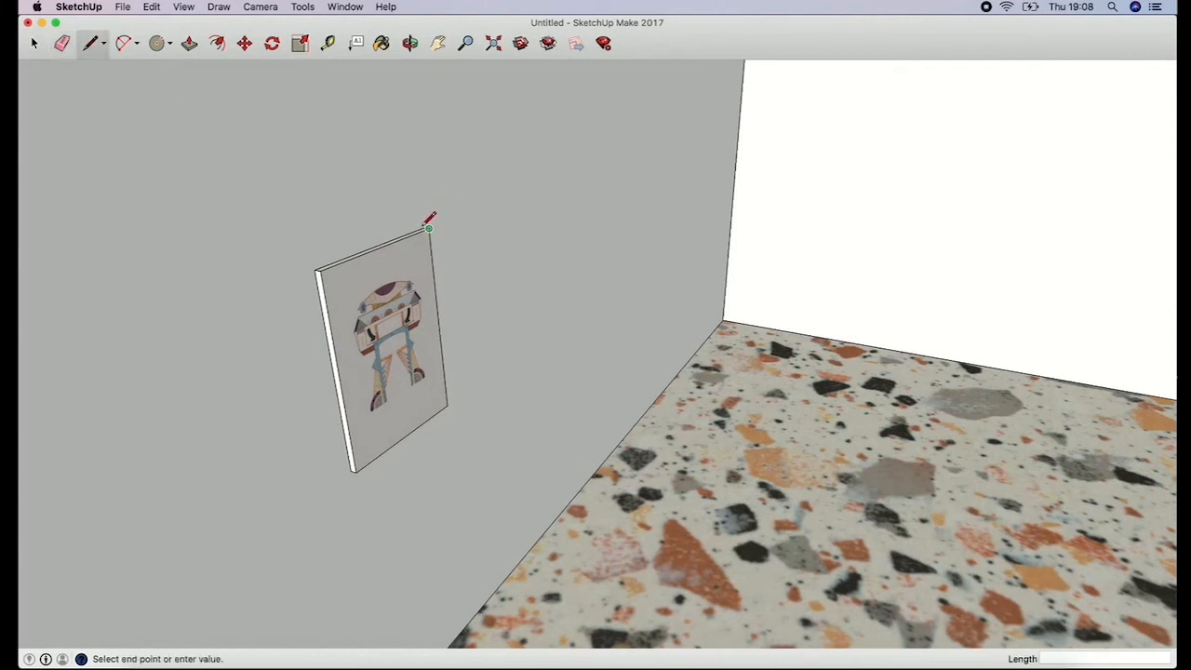
pyautogui.press('Escape')
pyautogui.click(424, 226)
pyautogui.click(422, 213)
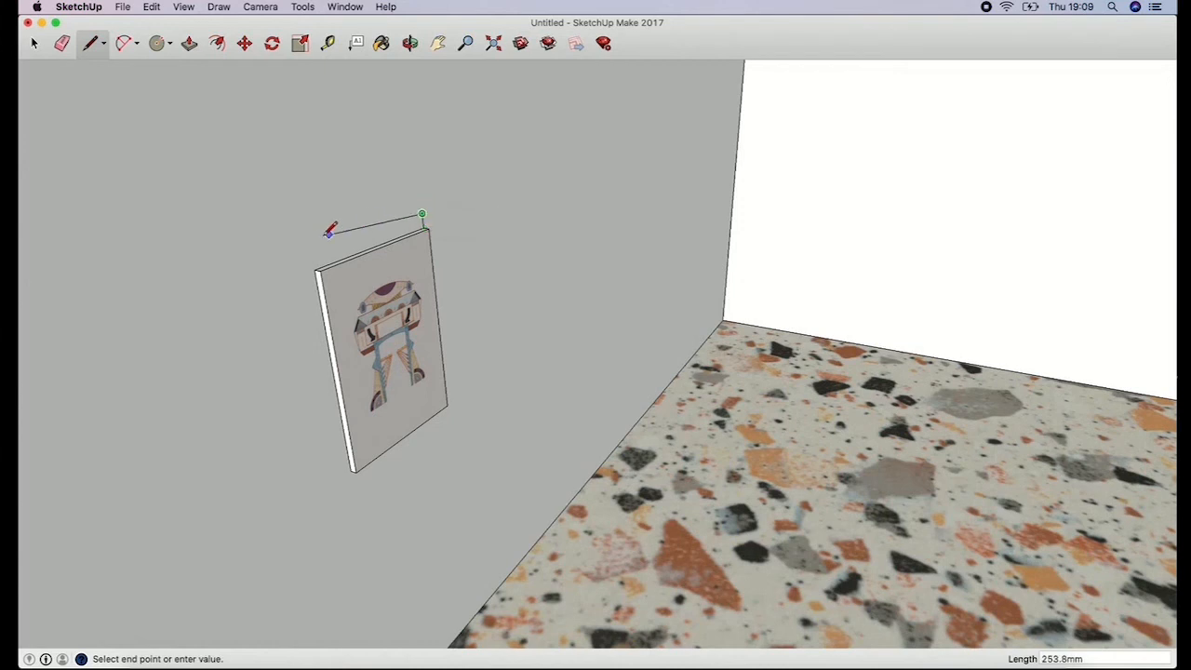
pyautogui.press('Escape')
# Step: Draw a 3 cm vertical line at the panel's other rear upper corner and join both line ends across the top
pyautogui.click(319, 269)
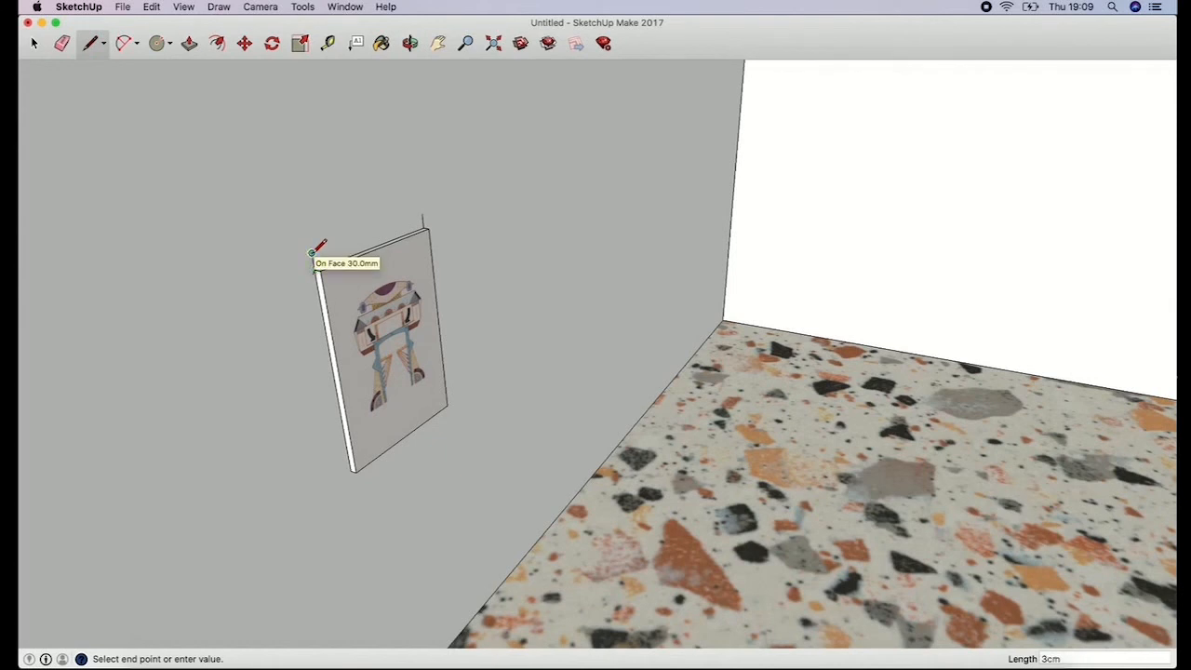
pyautogui.click(313, 251)
pyautogui.click(424, 215)
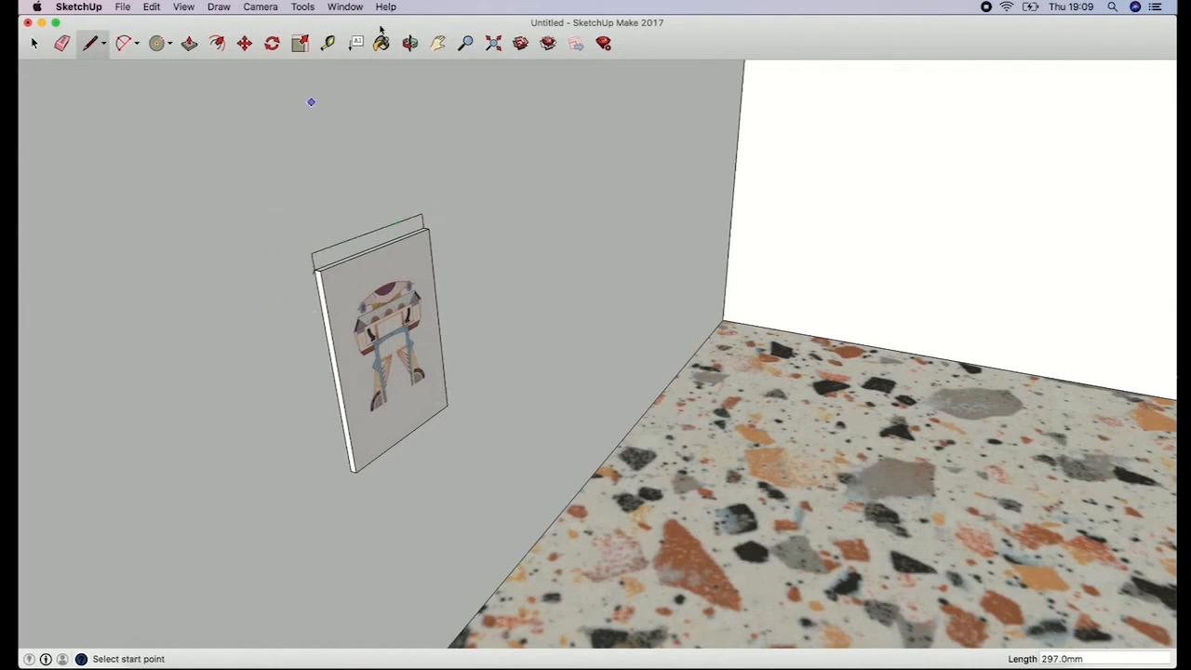
# Step: Copy the strip above the picture panel and position the copy directly against the panel's lower edge
pyautogui.press('z')
pyautogui.moveTo(401, 296); pyautogui.dragTo(401, 267)
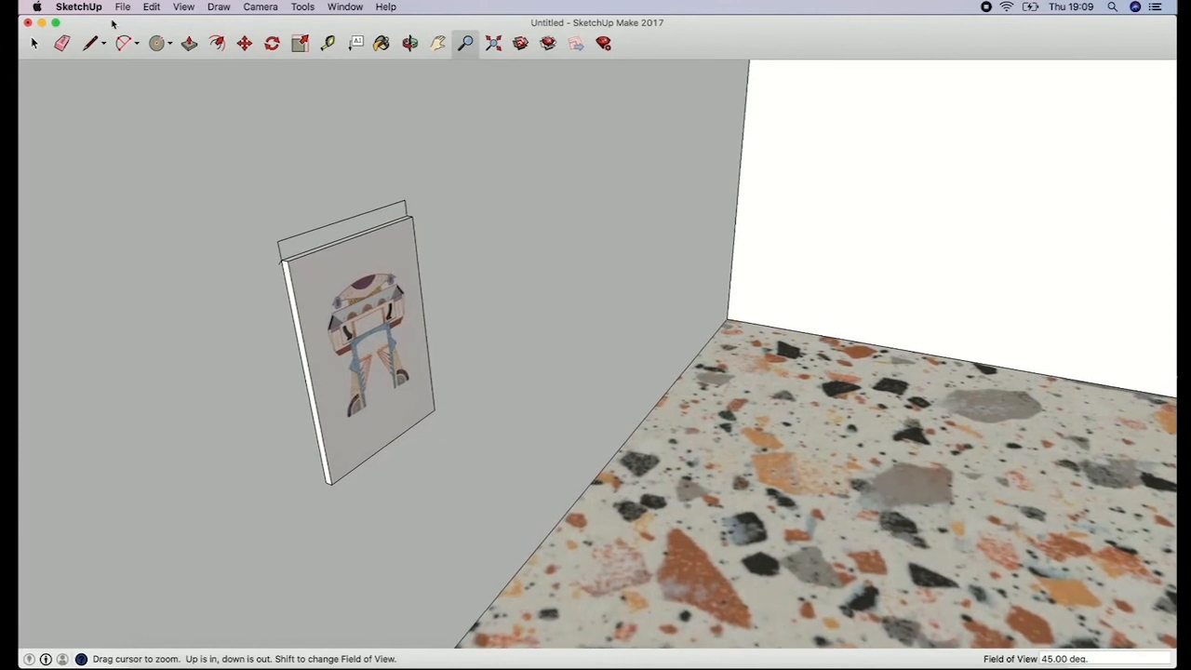
pyautogui.click(63, 44)
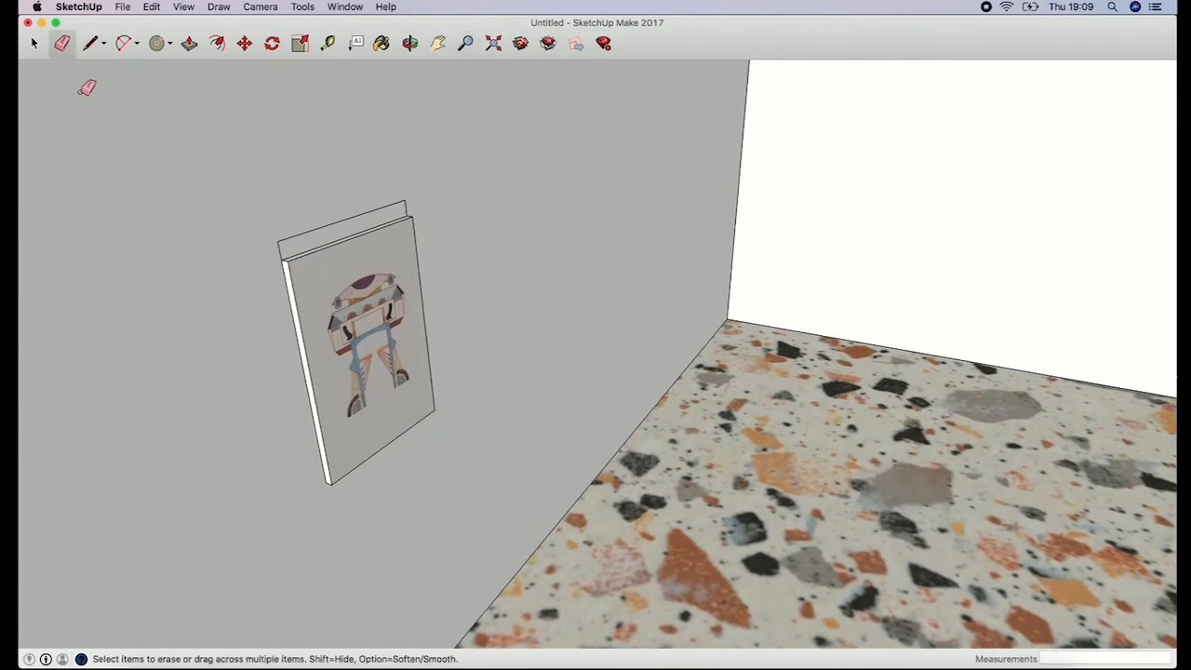
pyautogui.click(35, 43)
pyautogui.click(312, 238)
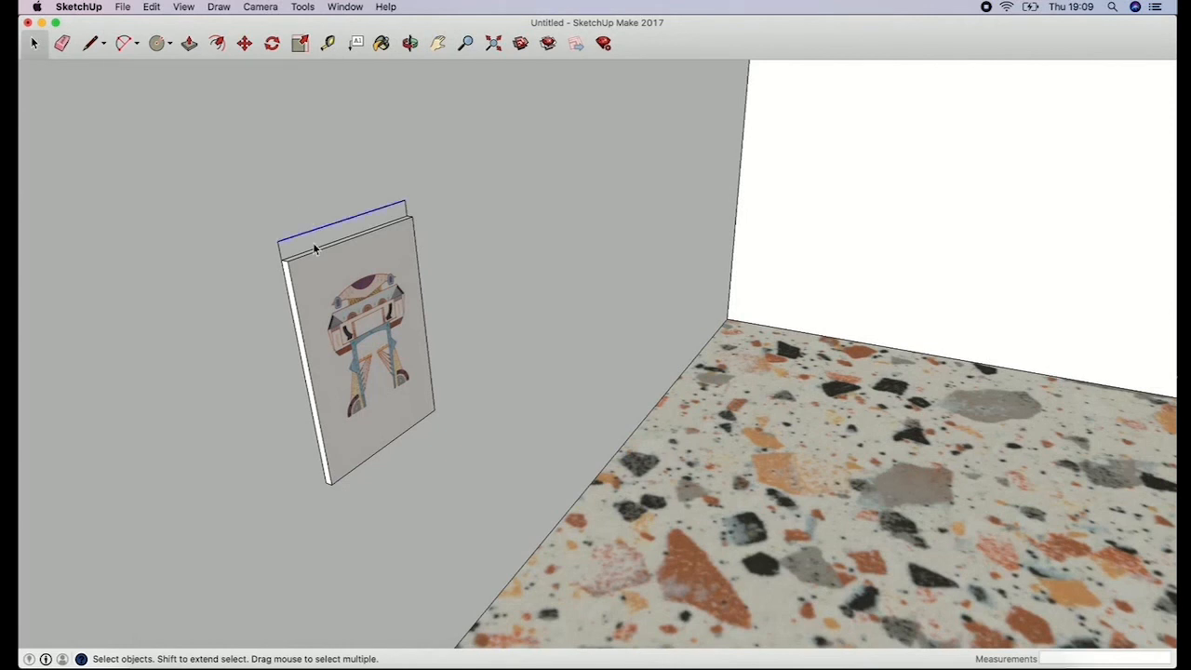
pyautogui.click(314, 245)
pyautogui.press('super+c')
pyautogui.press('super+v')
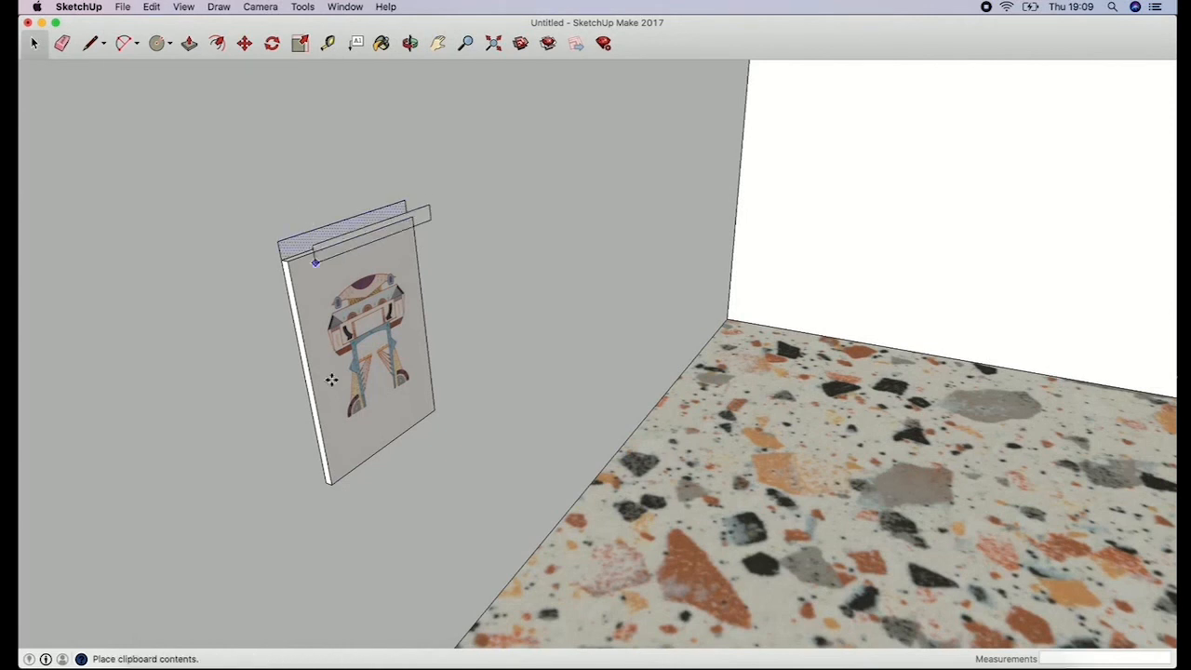
pyautogui.click(366, 544)
pyautogui.click(366, 539)
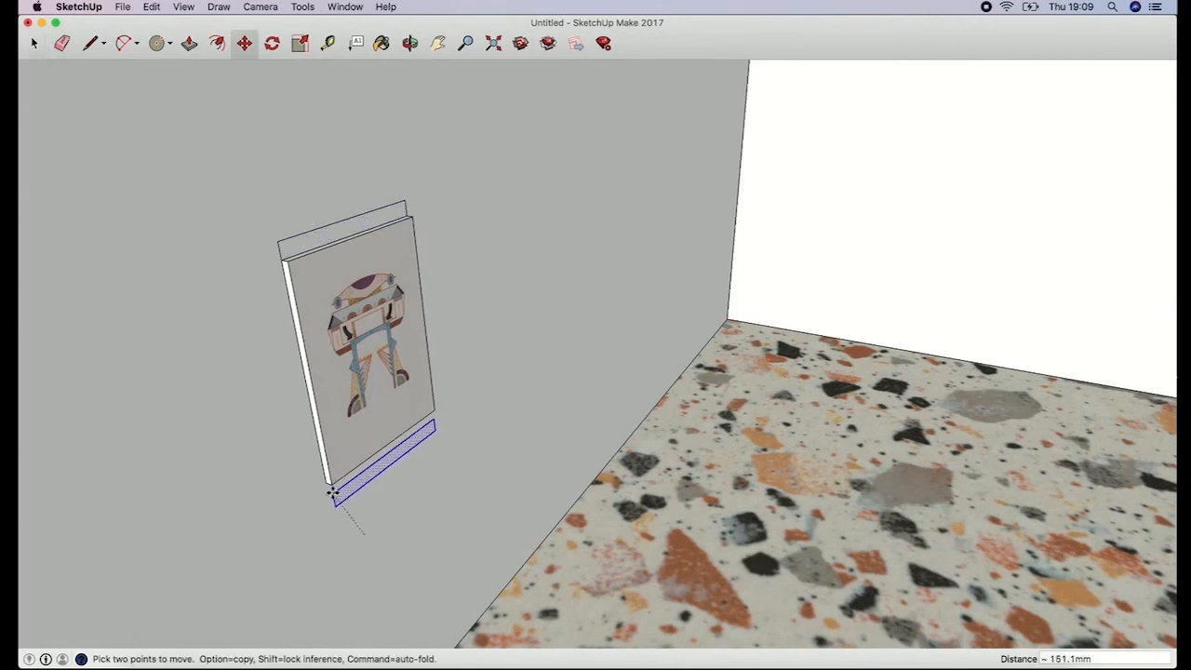
pyautogui.click(328, 487)
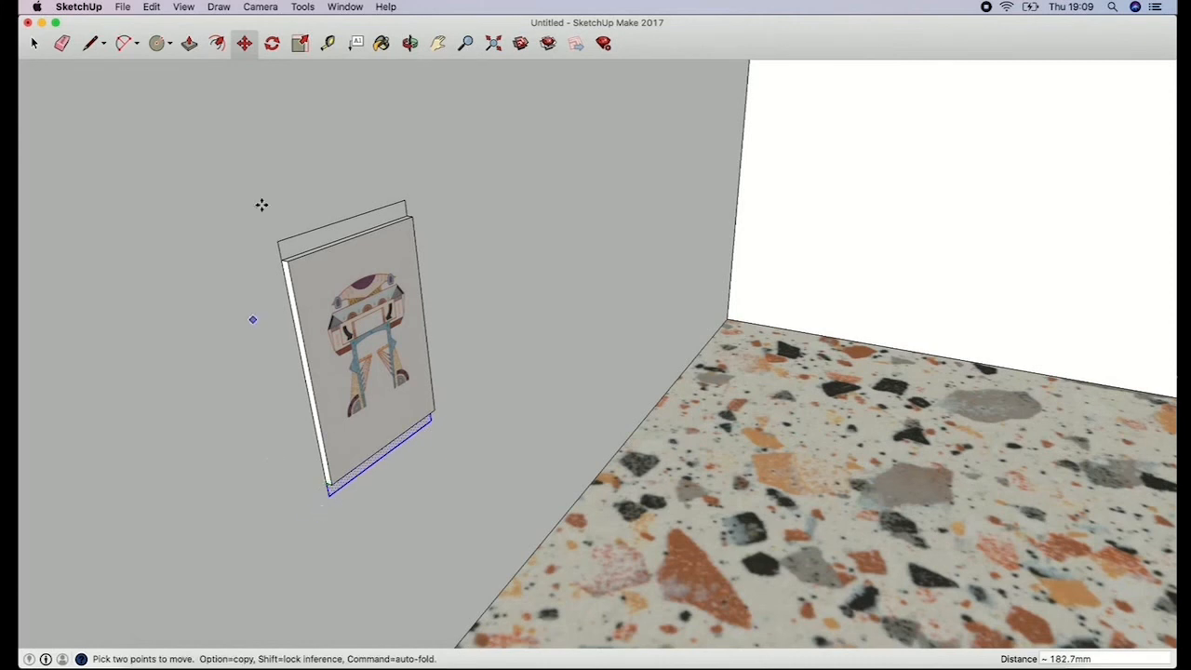
# Step: Draw a 30 mm wide border strip on the wall along the panel's side edge farthest from the back wall
pyautogui.click(91, 42)
pyautogui.click(281, 260)
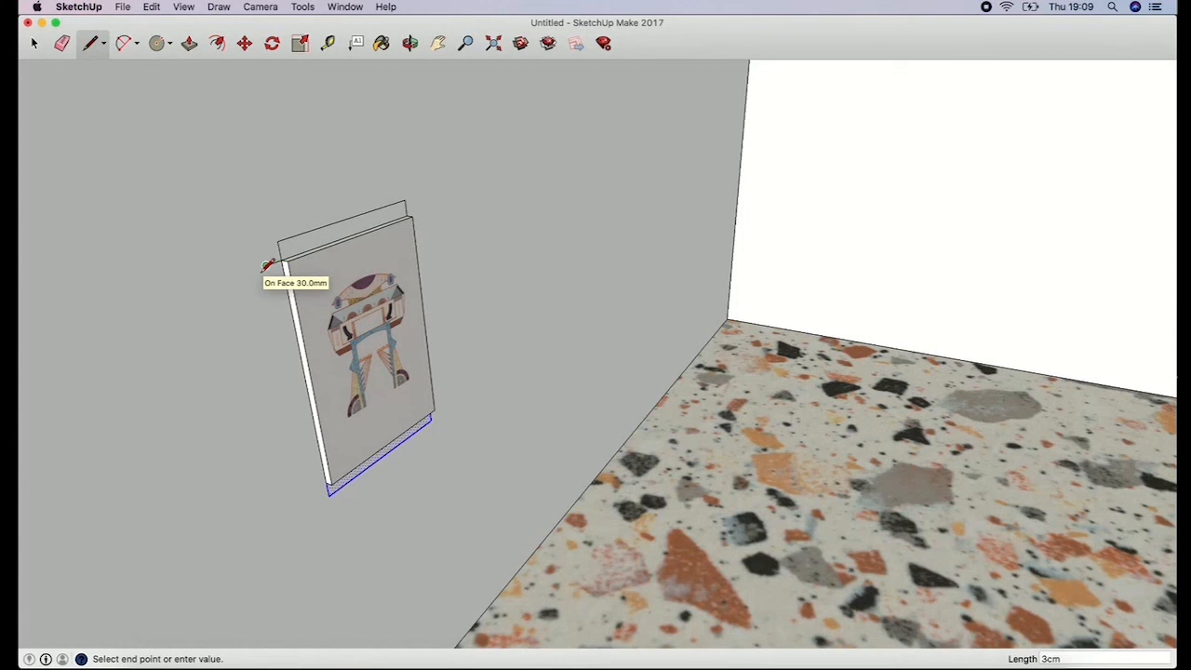
pyautogui.click(266, 265)
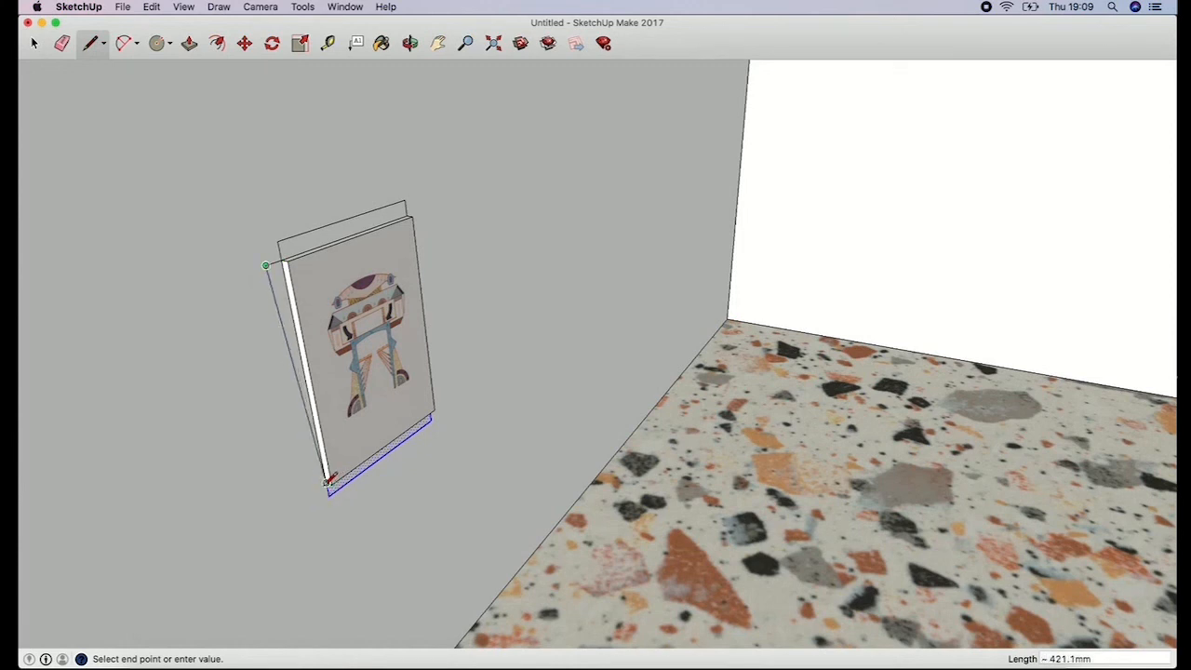
pyautogui.press('Escape')
pyautogui.click(324, 486)
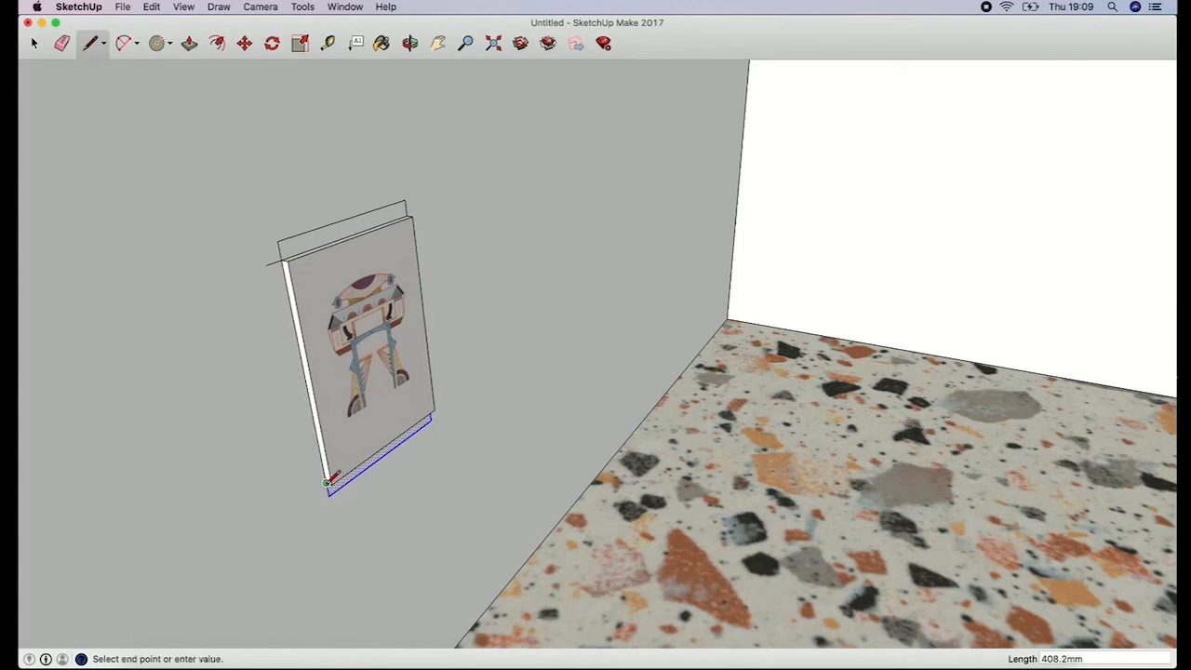
pyautogui.click(314, 487)
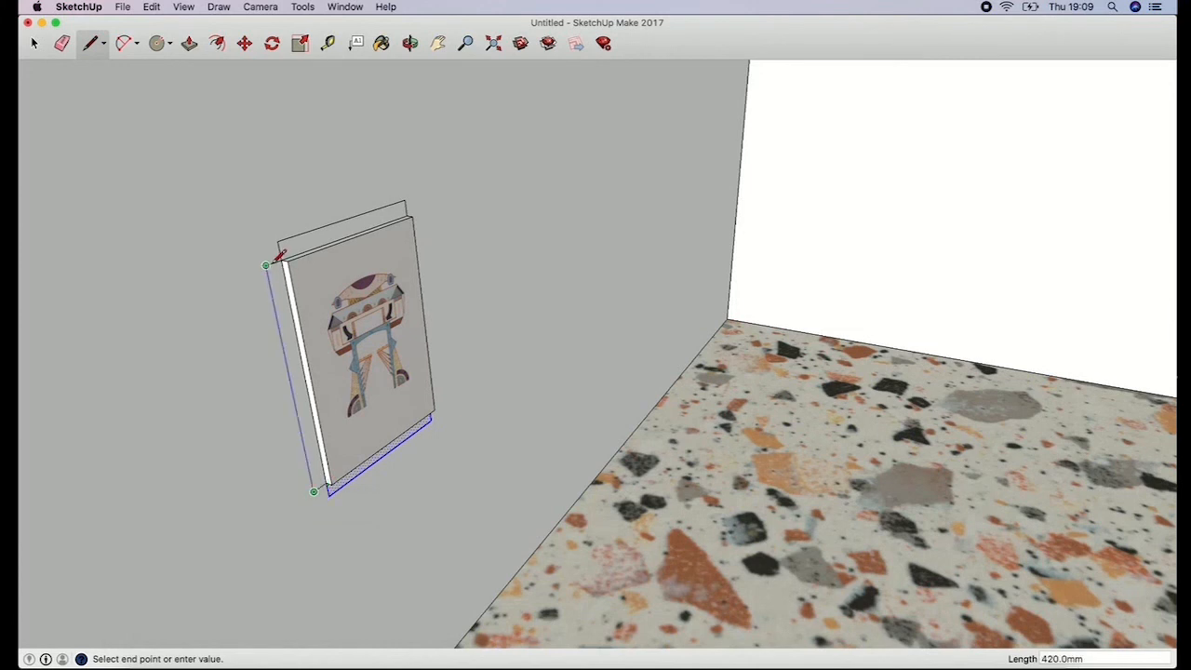
pyautogui.click(267, 264)
# Step: Square off the upper and lower corners of the side strip with wall lines and erase the lines dividing them from it
pyautogui.click(277, 241)
pyautogui.click(263, 247)
pyautogui.click(314, 490)
pyautogui.click(316, 506)
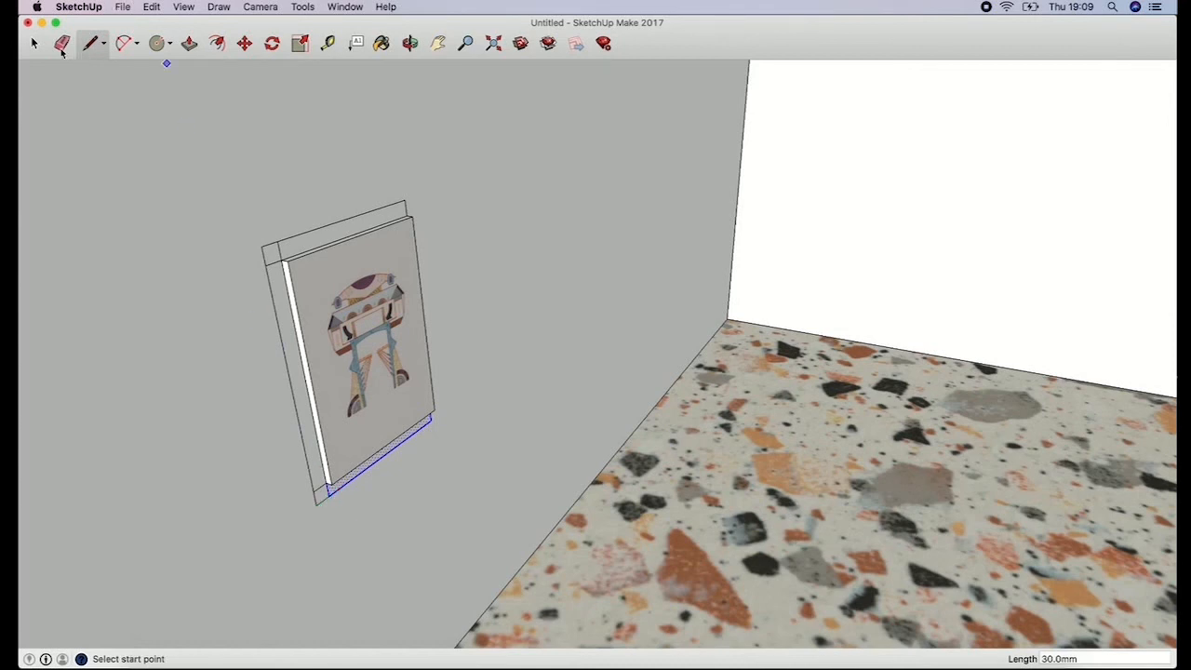
pyautogui.click(61, 44)
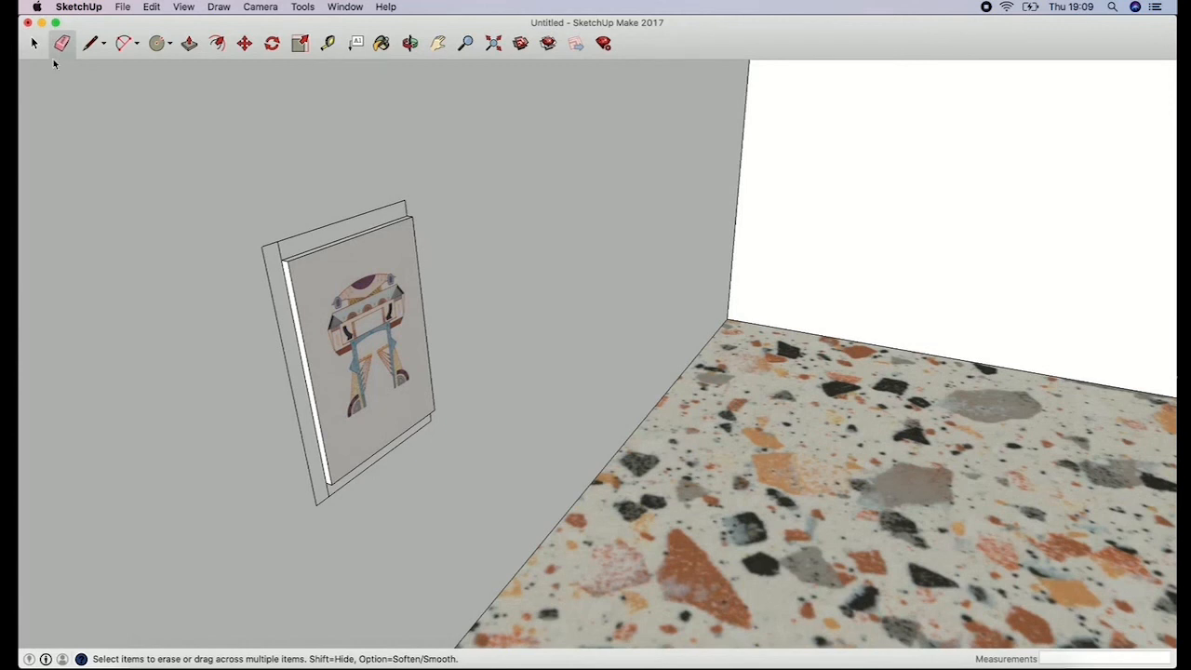
# Step: Copy the full-height side strip and move the copy against the panel's opposite side, nearest the back wall
pyautogui.click(35, 44)
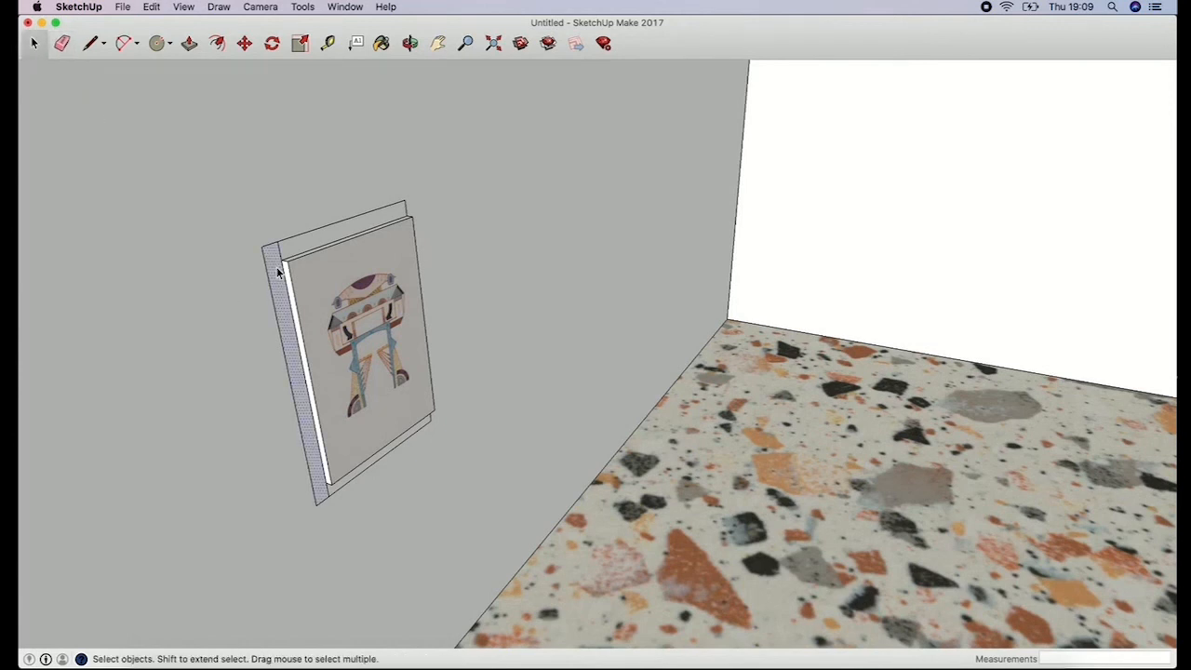
pyautogui.press('super+c')
pyautogui.press('super+v')
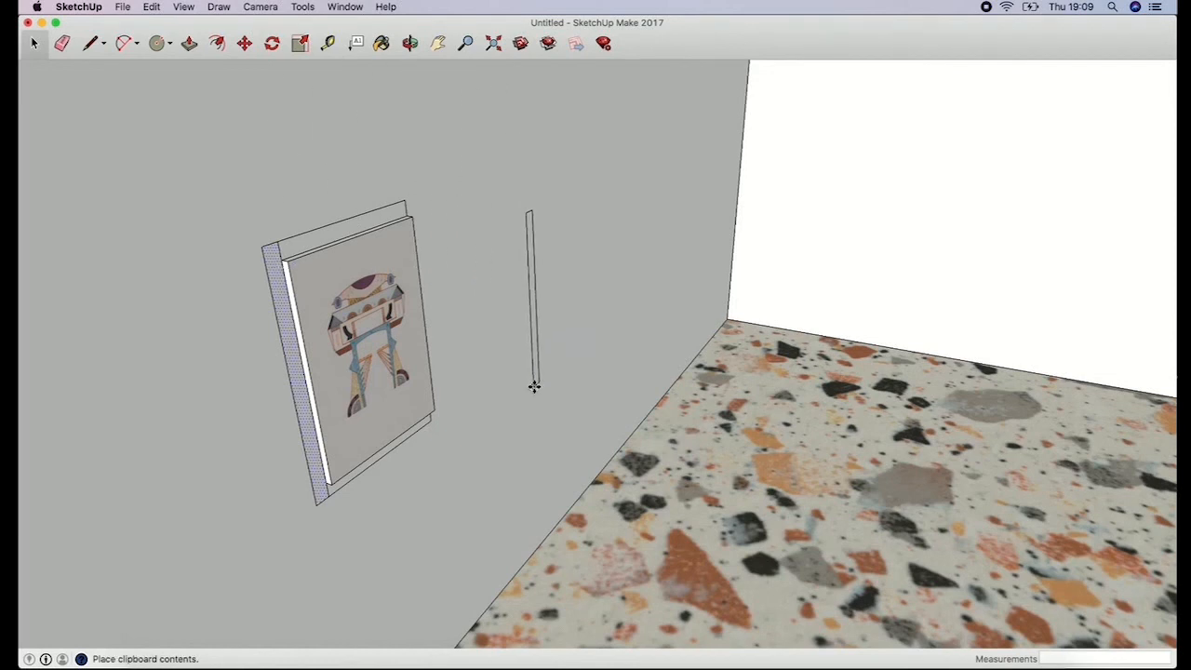
pyautogui.click(534, 383)
pyautogui.press('m')
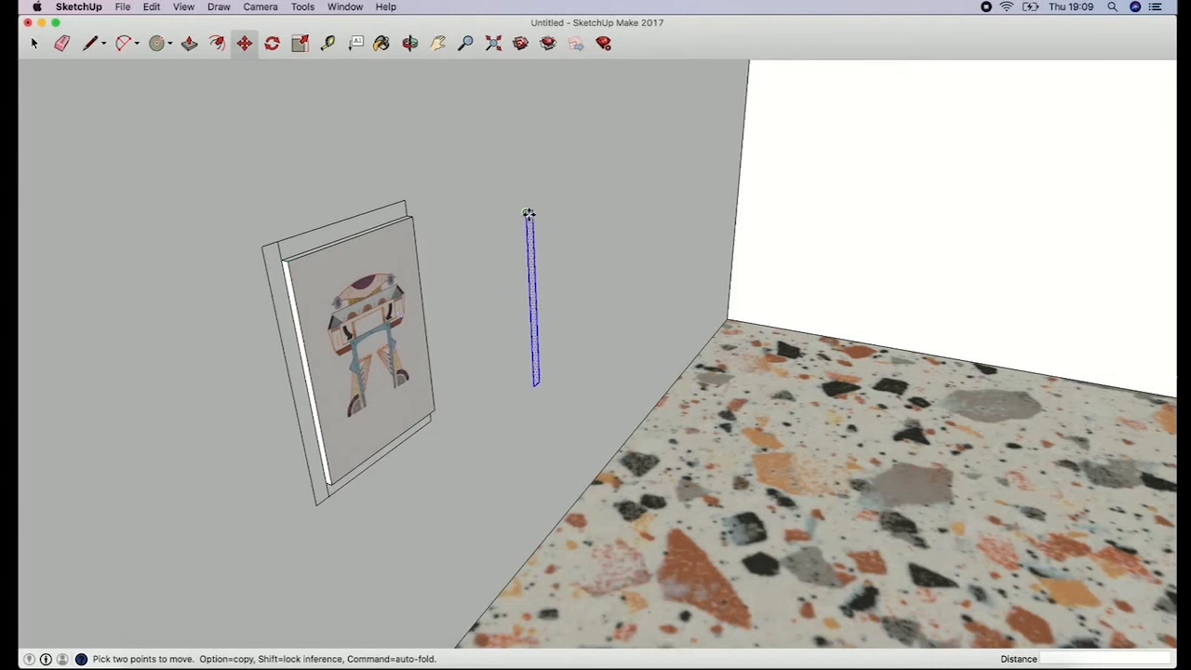
pyautogui.click(528, 214)
pyautogui.click(411, 199)
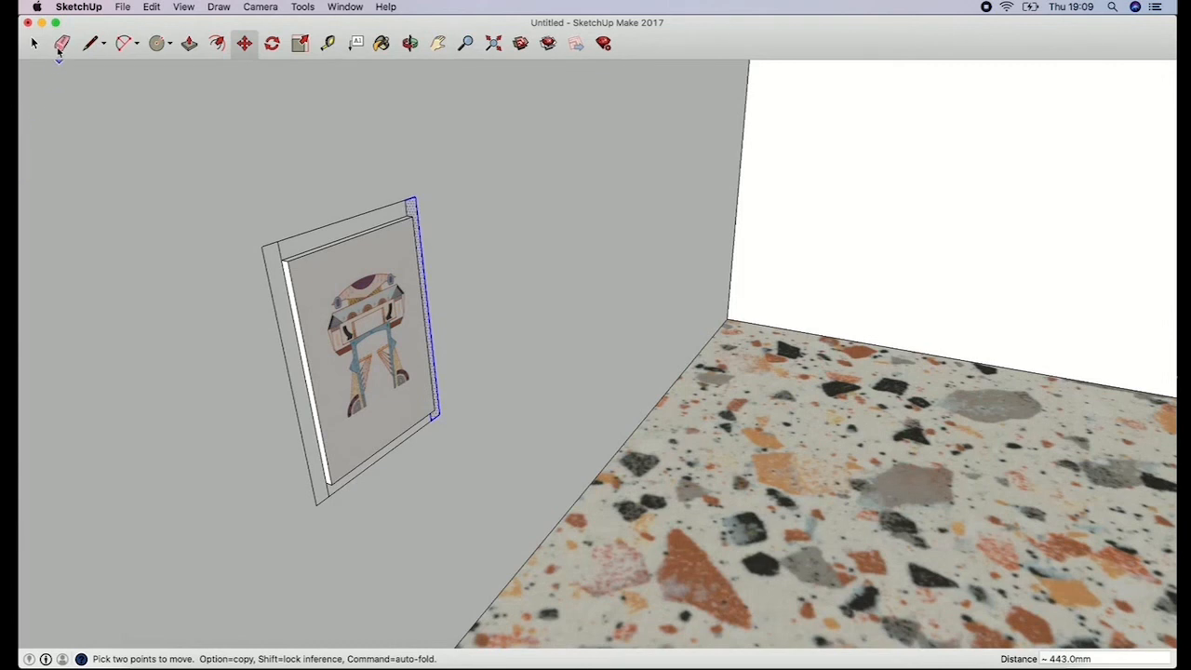
# Step: Erase the seams between the border strips and extrude the border about 43 mm into the room as a picture frame
pyautogui.click(61, 42)
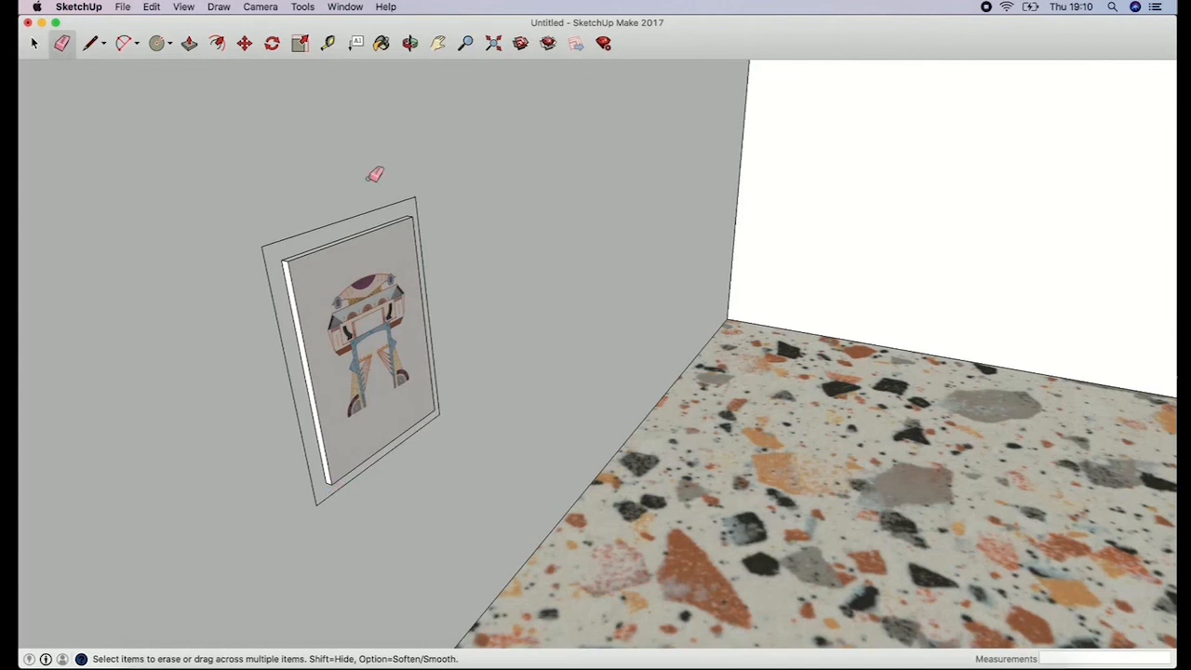
pyautogui.click(188, 42)
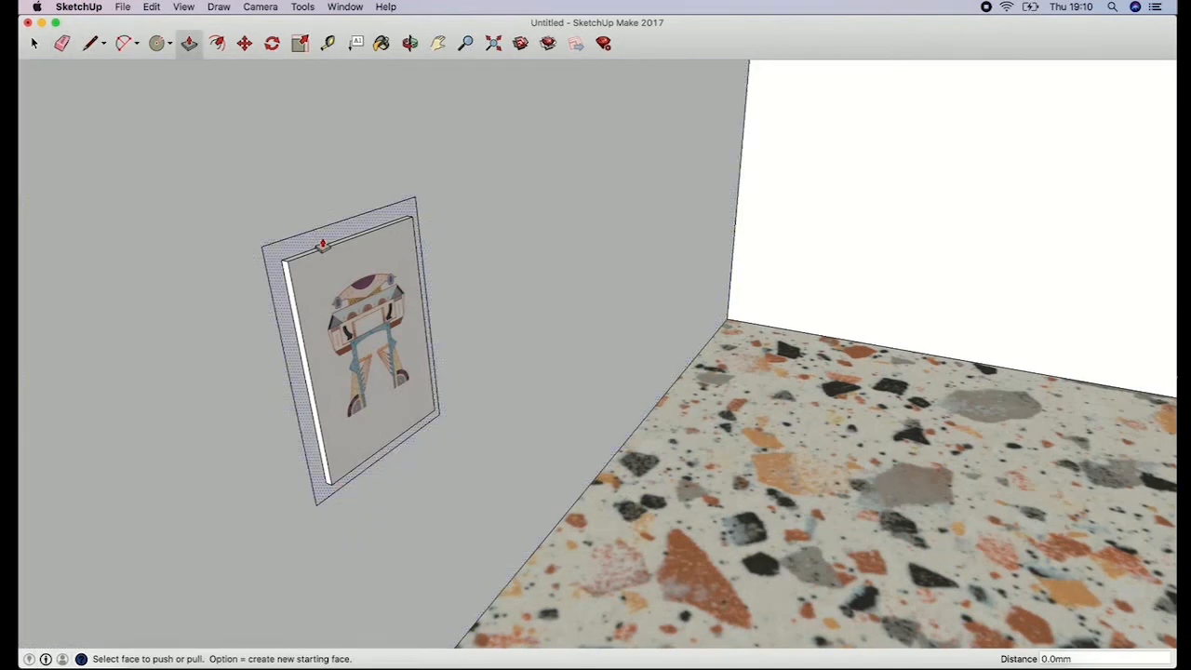
pyautogui.click(313, 248)
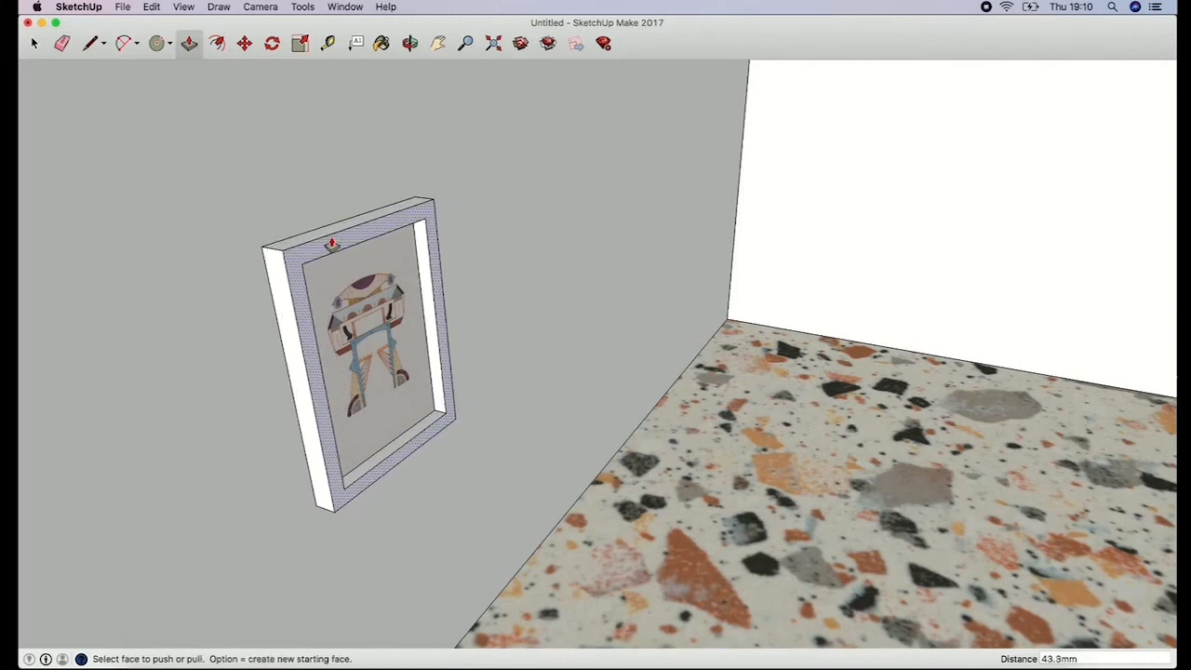
pyautogui.click(331, 244)
# Step: Examine the framed picture together with the bench, table and cylinder from several angles around the room
pyautogui.click(465, 43)
pyautogui.moveTo(728, 213); pyautogui.dragTo(515, 481)
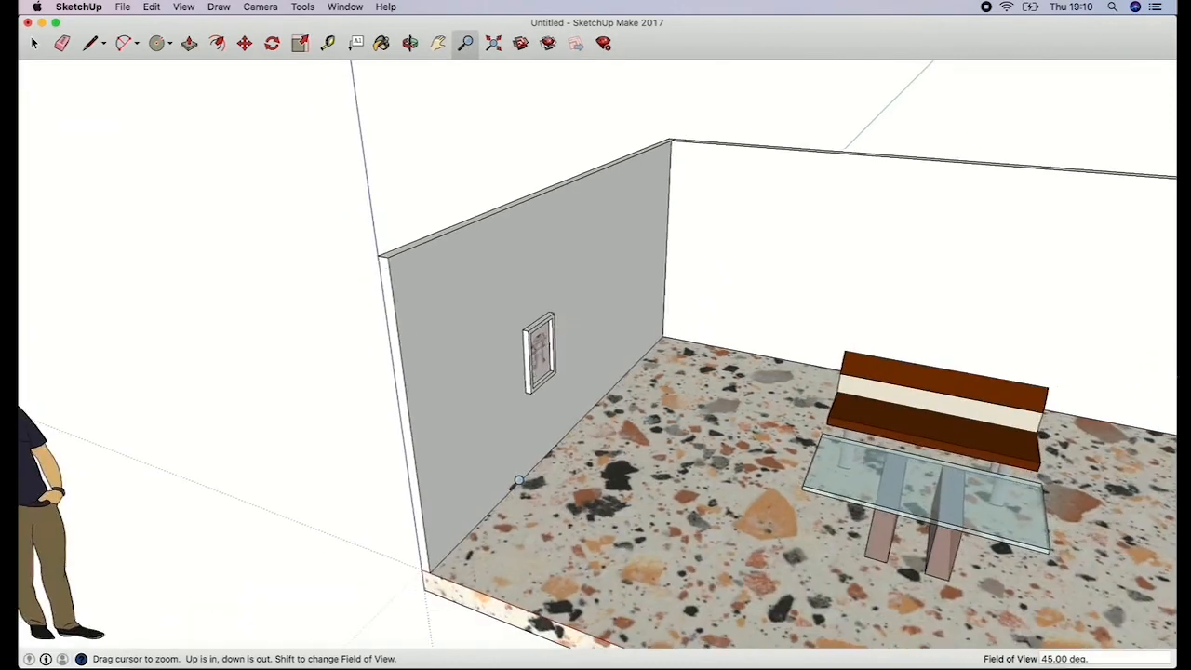
pyautogui.click(410, 44)
pyautogui.moveTo(771, 250); pyautogui.dragTo(598, 193)
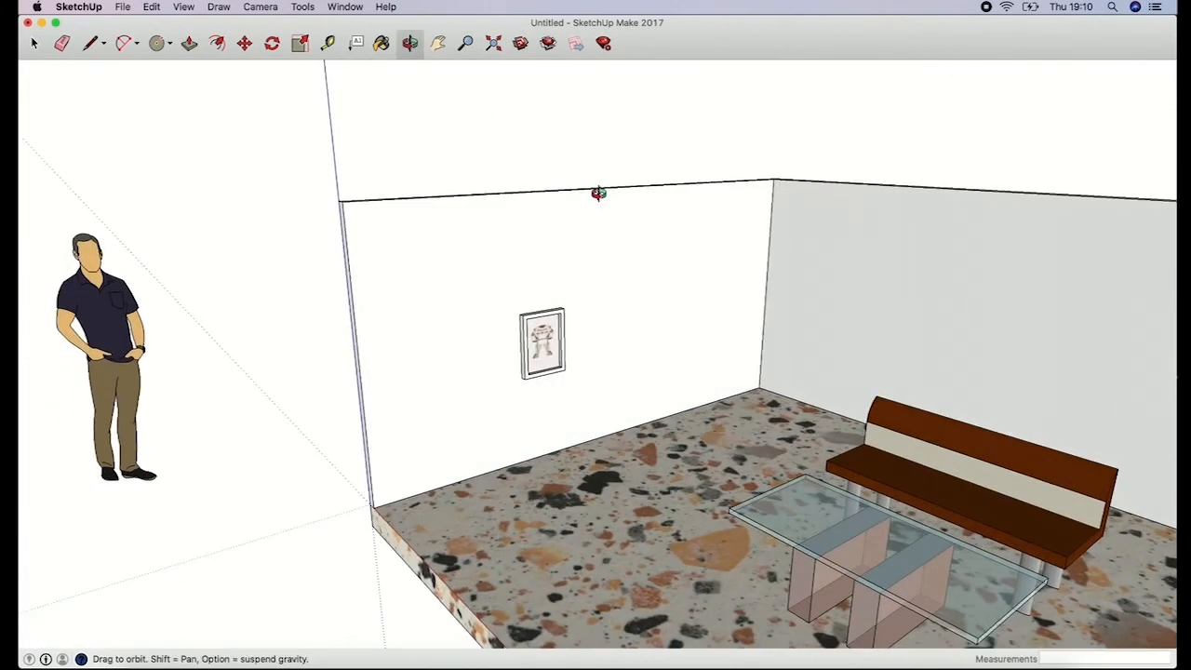
pyautogui.click(436, 44)
pyautogui.moveTo(763, 231); pyautogui.dragTo(574, 140)
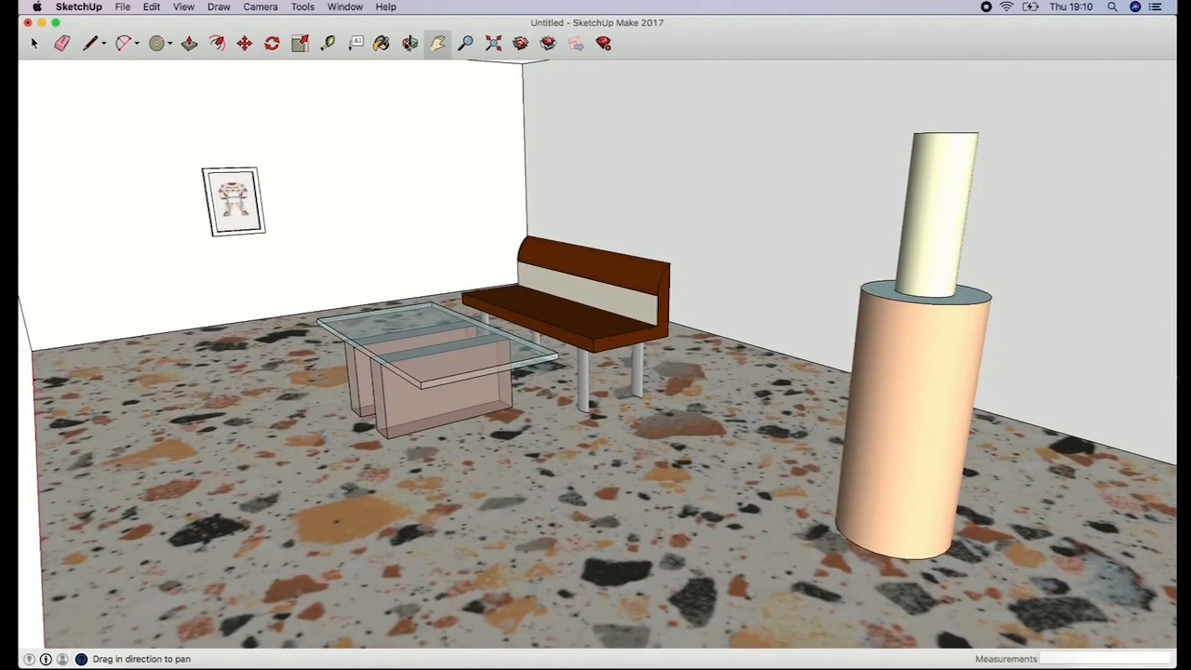
pyautogui.click(409, 45)
pyautogui.moveTo(502, 256); pyautogui.dragTo(502, 140)
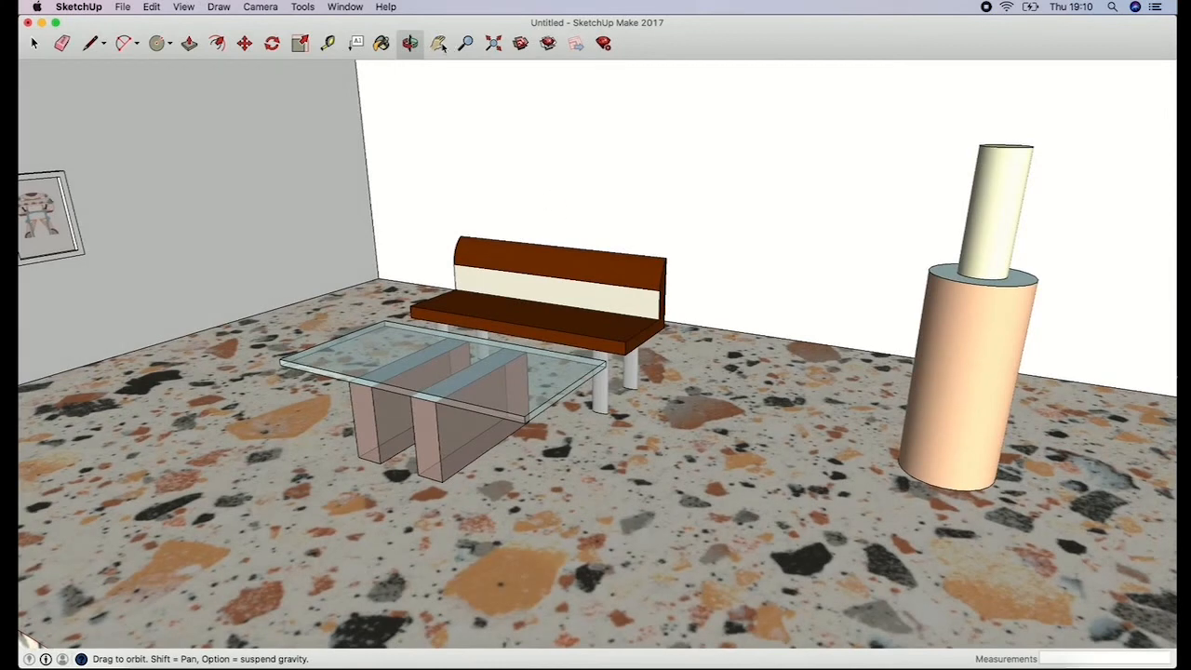
pyautogui.click(441, 45)
pyautogui.moveTo(288, 147); pyautogui.dragTo(493, 175)
# Step: Try to paste a copy of the whole framed picture beside the original
pyautogui.click(34, 43)
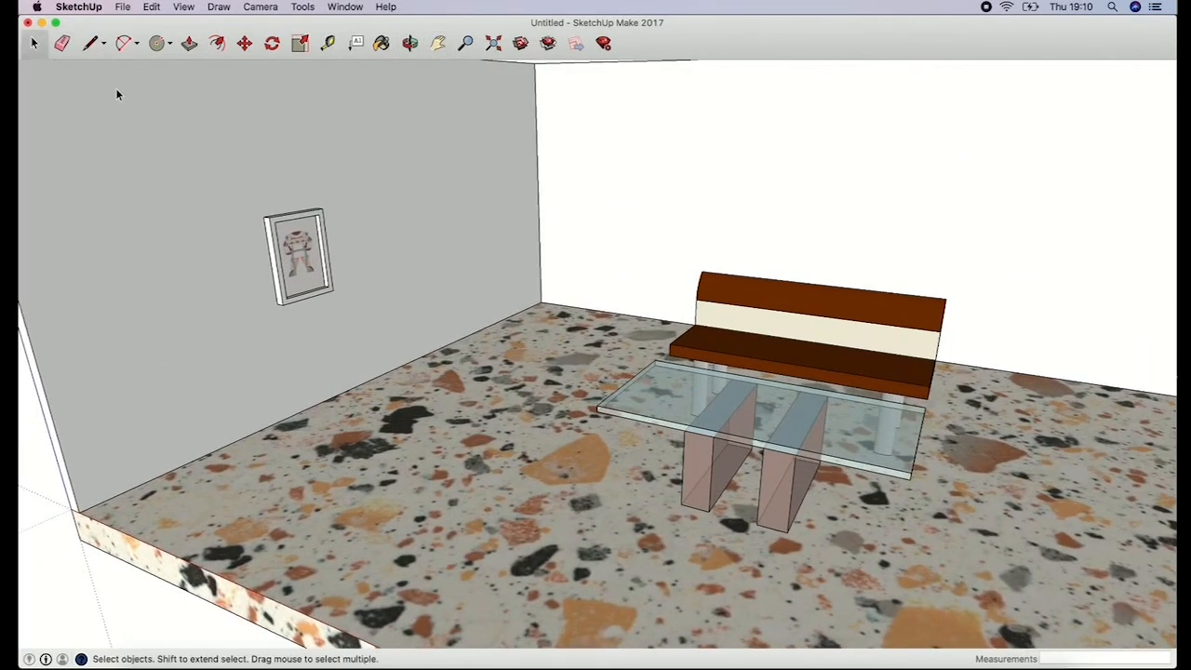
pyautogui.moveTo(240, 196); pyautogui.dragTo(389, 323)
pyautogui.press('super+c')
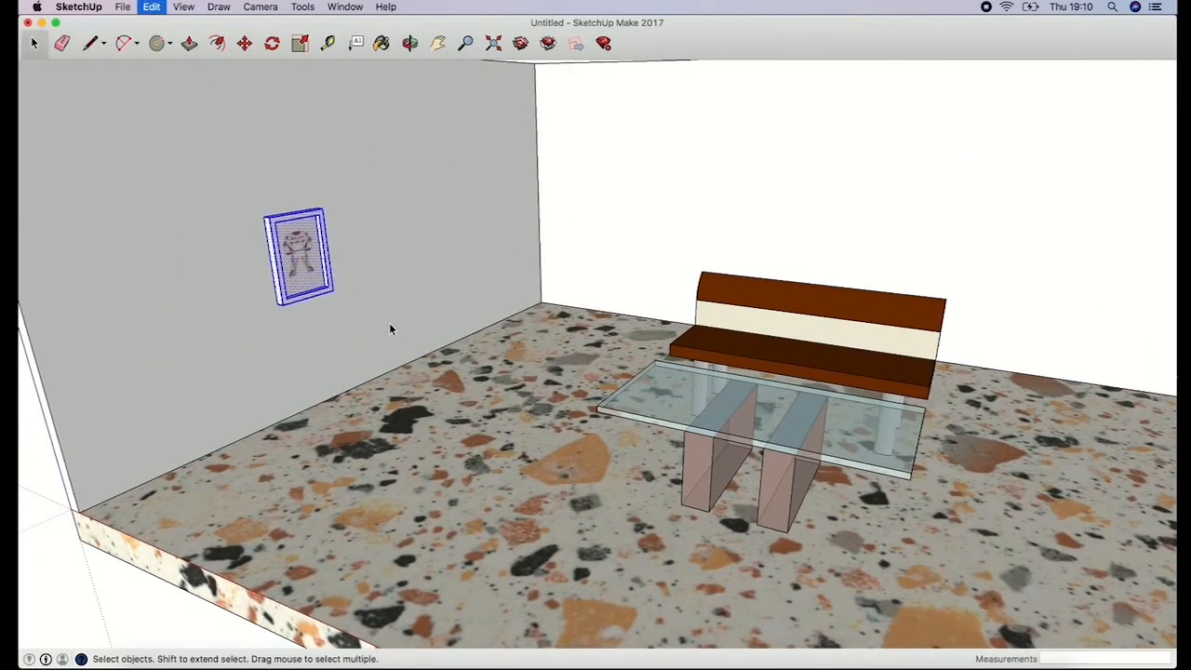
pyautogui.press('super+v')
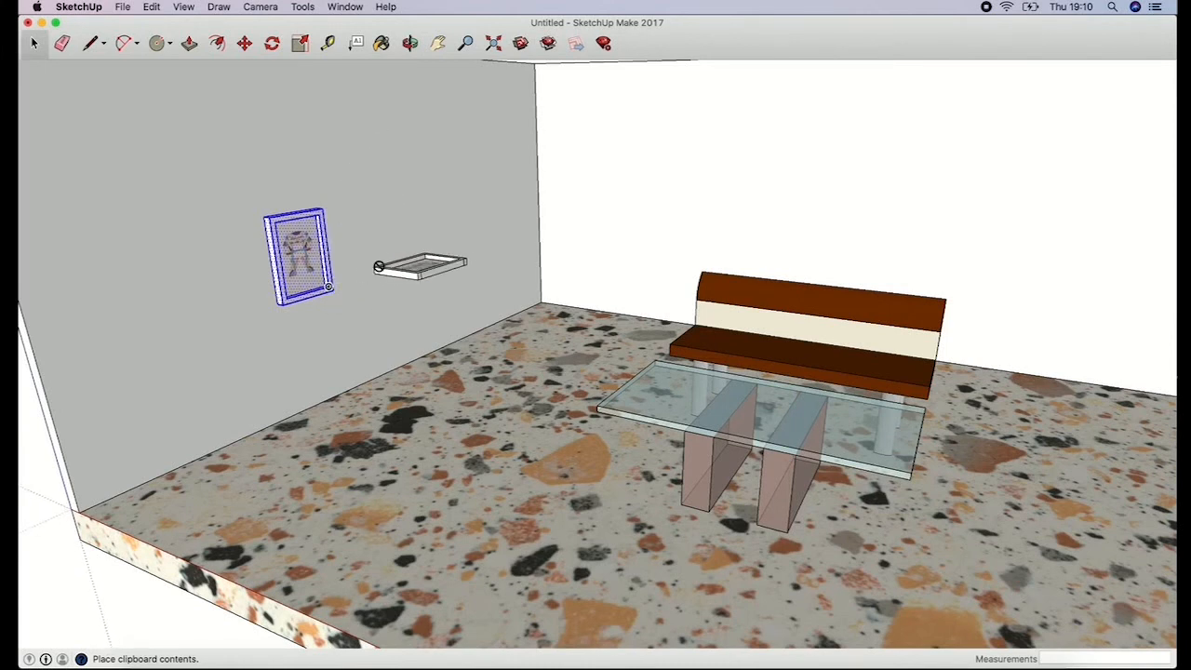
pyautogui.press('Escape')
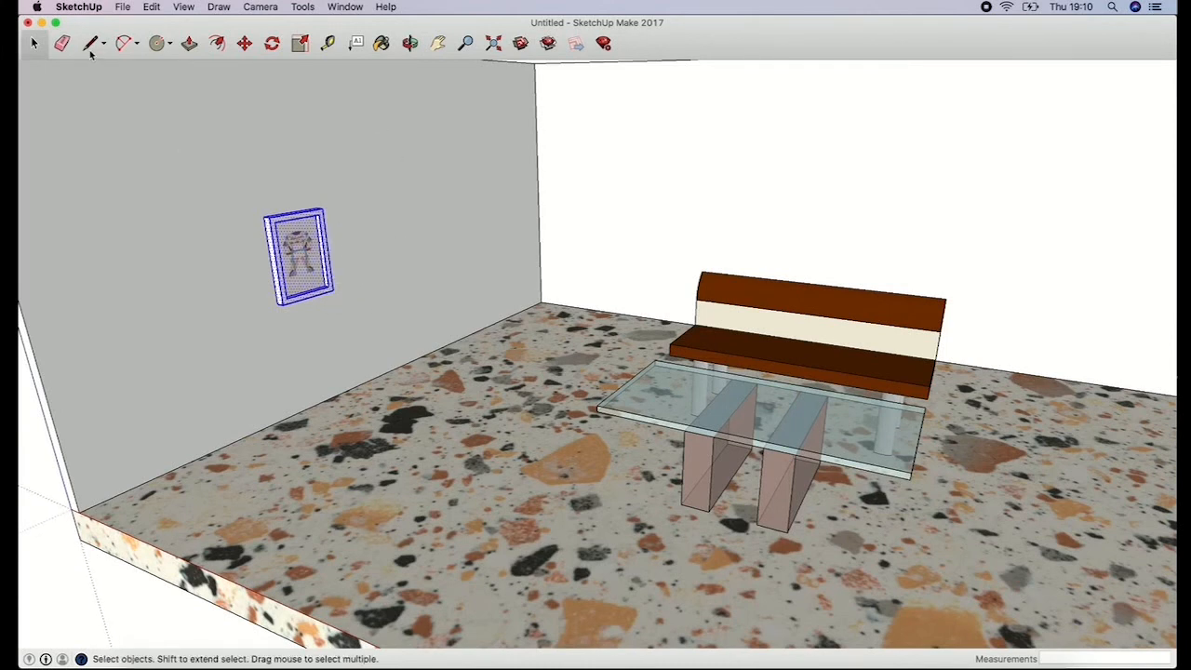
pyautogui.click(162, 188)
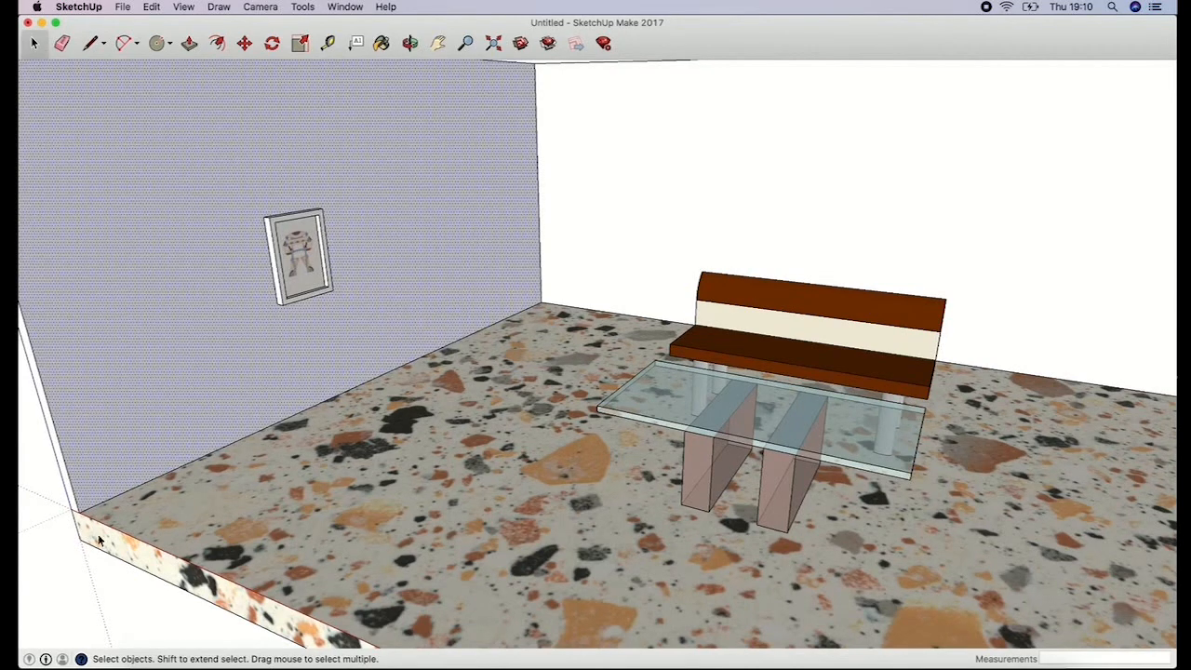
pyautogui.click(72, 571)
pyautogui.click(90, 44)
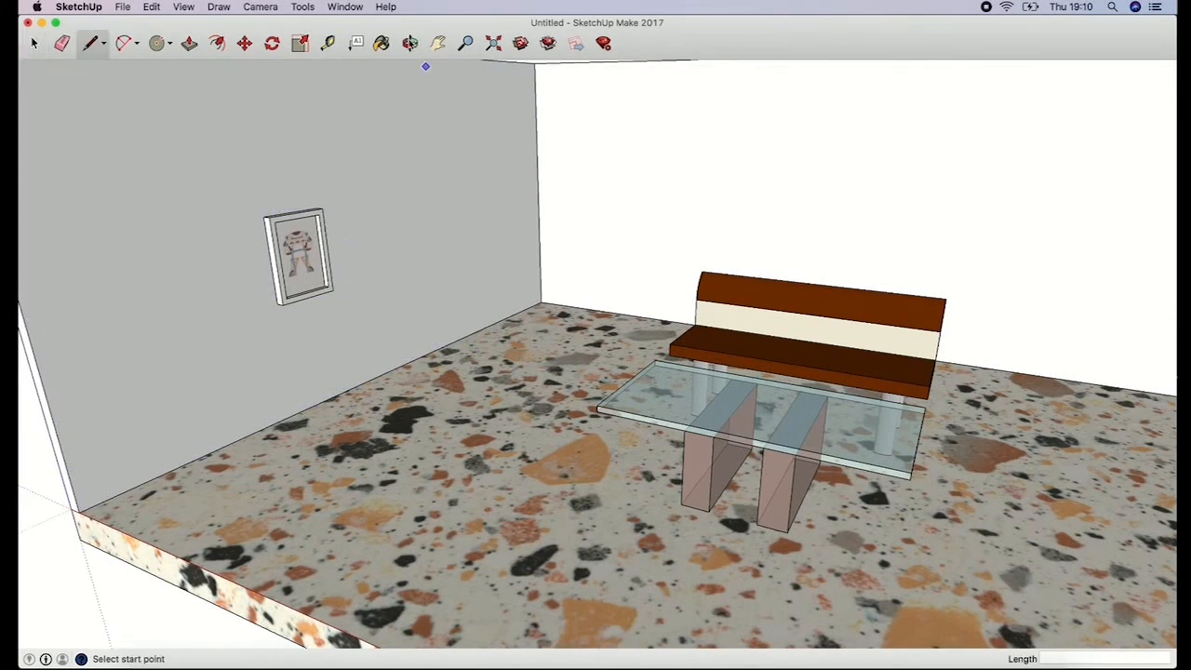
pyautogui.click(328, 286)
pyautogui.press('Escape')
pyautogui.click(437, 43)
pyautogui.moveTo(360, 202); pyautogui.dragTo(462, 234)
pyautogui.press('z')
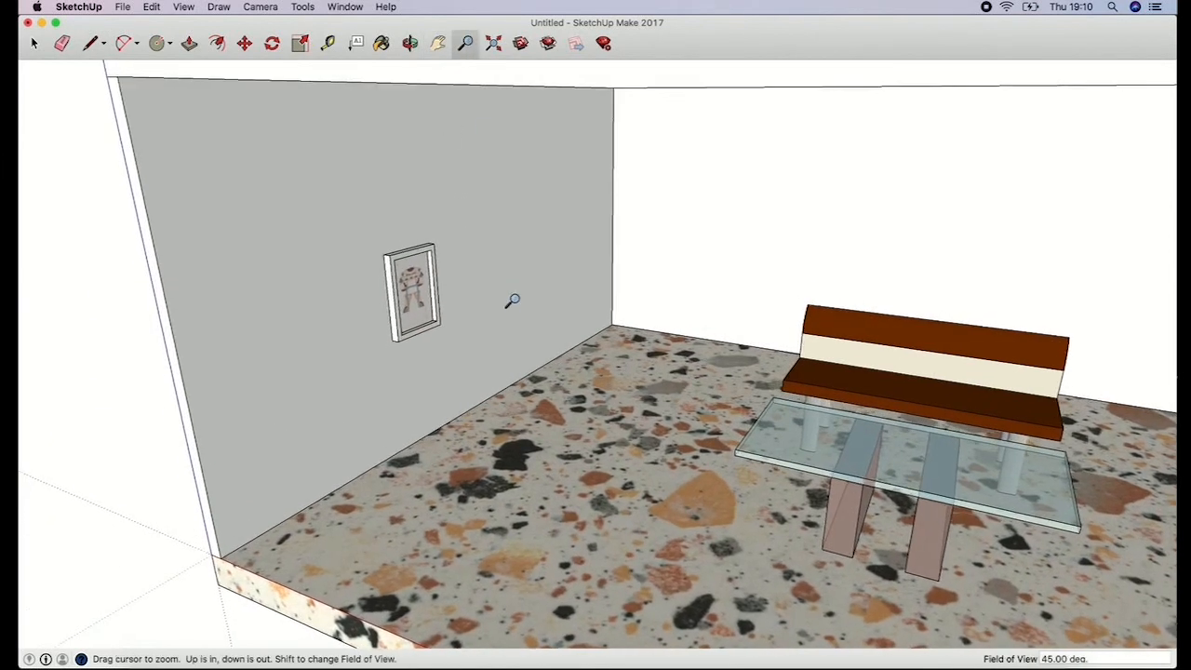
# Step: Draw a short guide line on the wall, extending from the picture frame's lower corner towards the back wall
pyautogui.moveTo(512, 298); pyautogui.dragTo(519, 204)
pyautogui.click(92, 45)
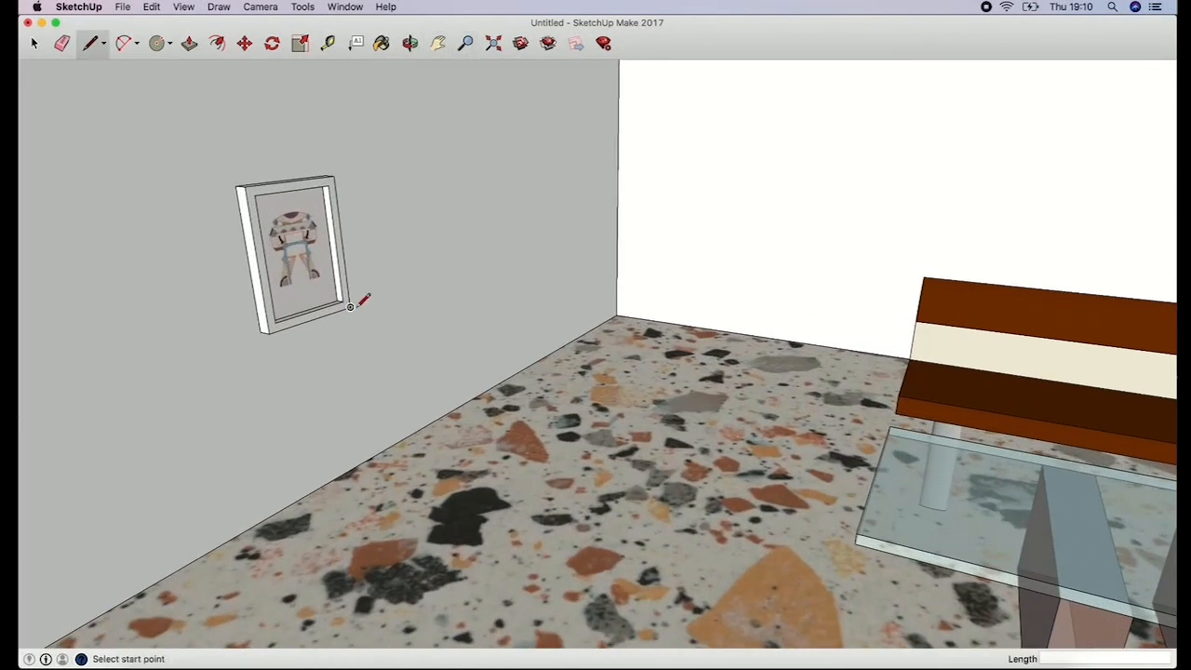
pyautogui.click(351, 306)
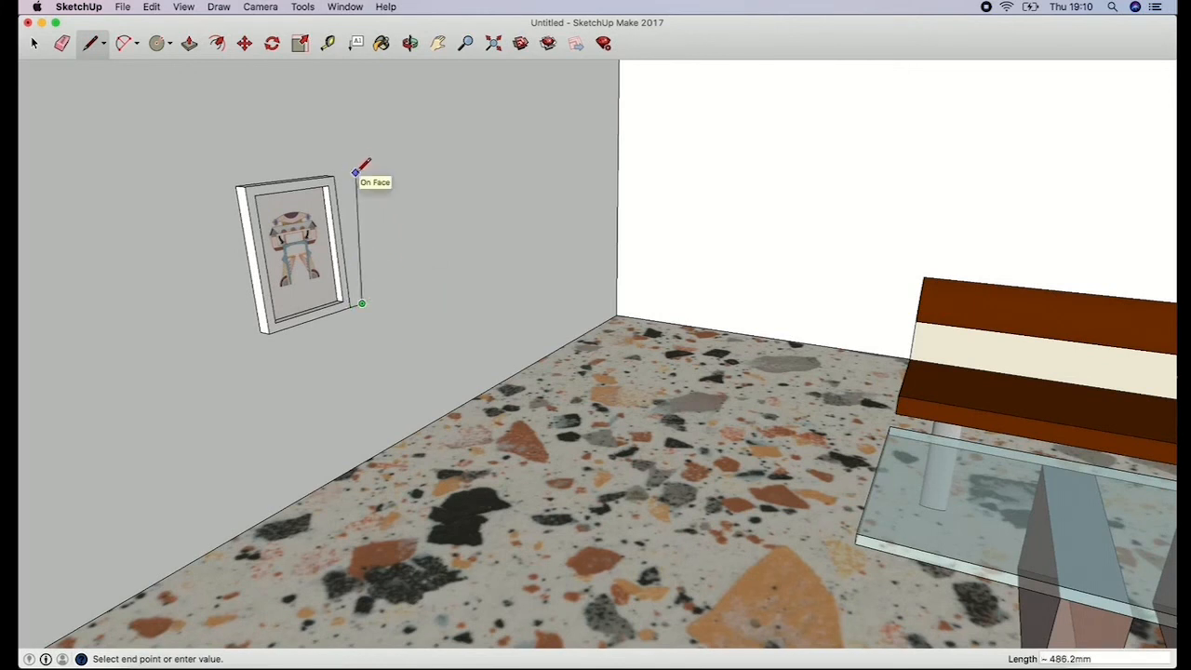
pyautogui.press('Escape')
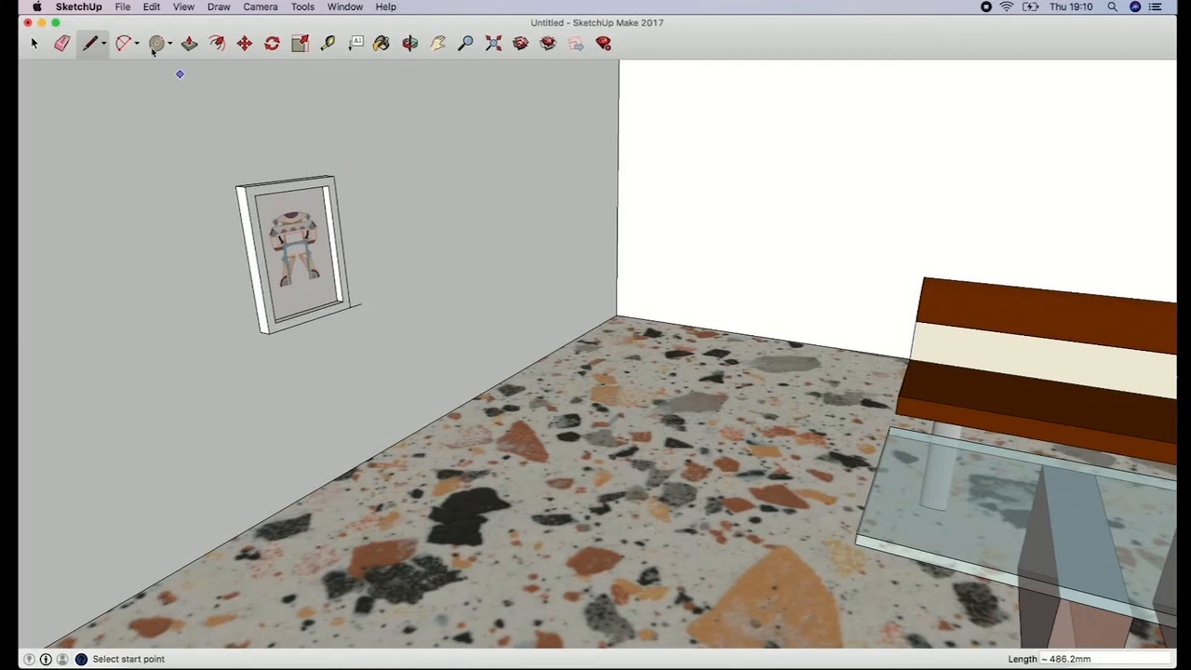
# Step: Copy the whole framed picture and paste the copy onto the same wall, lower down and nearer the back wall
pyautogui.click(33, 47)
pyautogui.moveTo(210, 152); pyautogui.dragTo(353, 355)
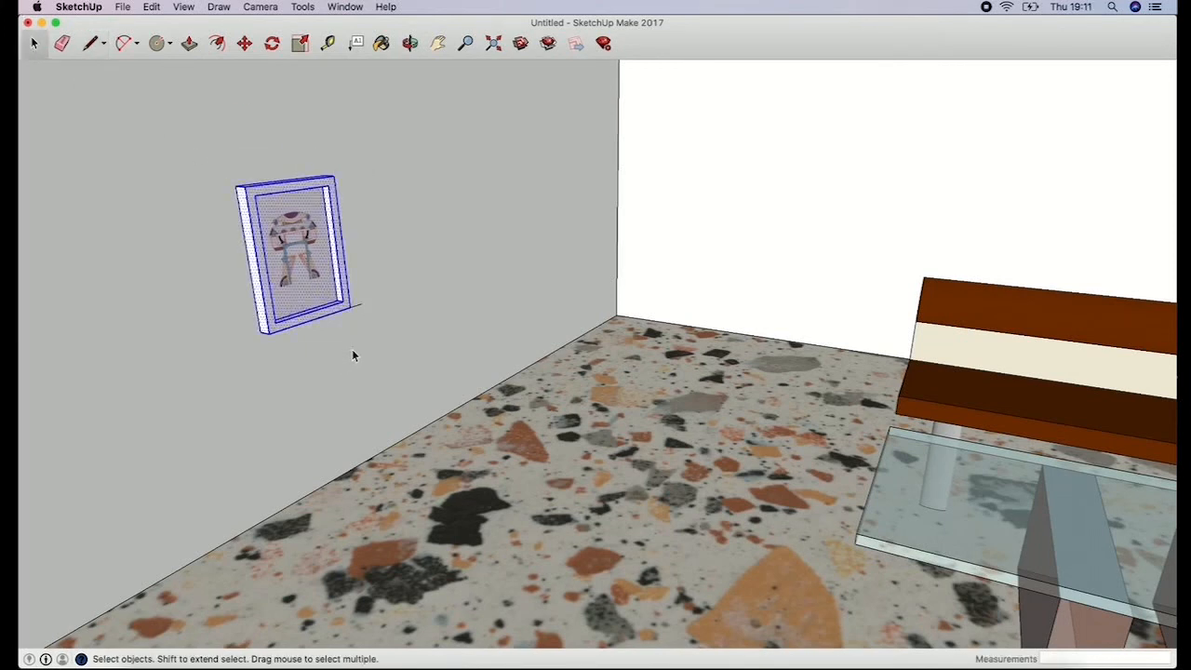
pyautogui.press('super+c')
pyautogui.press('super+v')
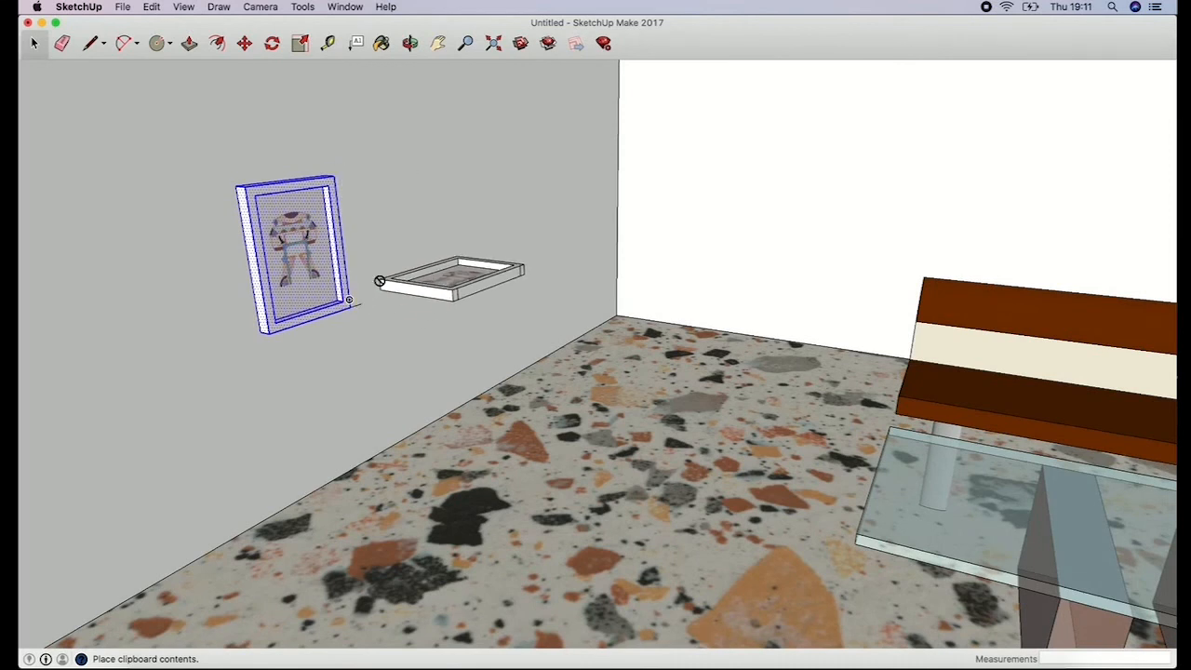
pyautogui.click(403, 387)
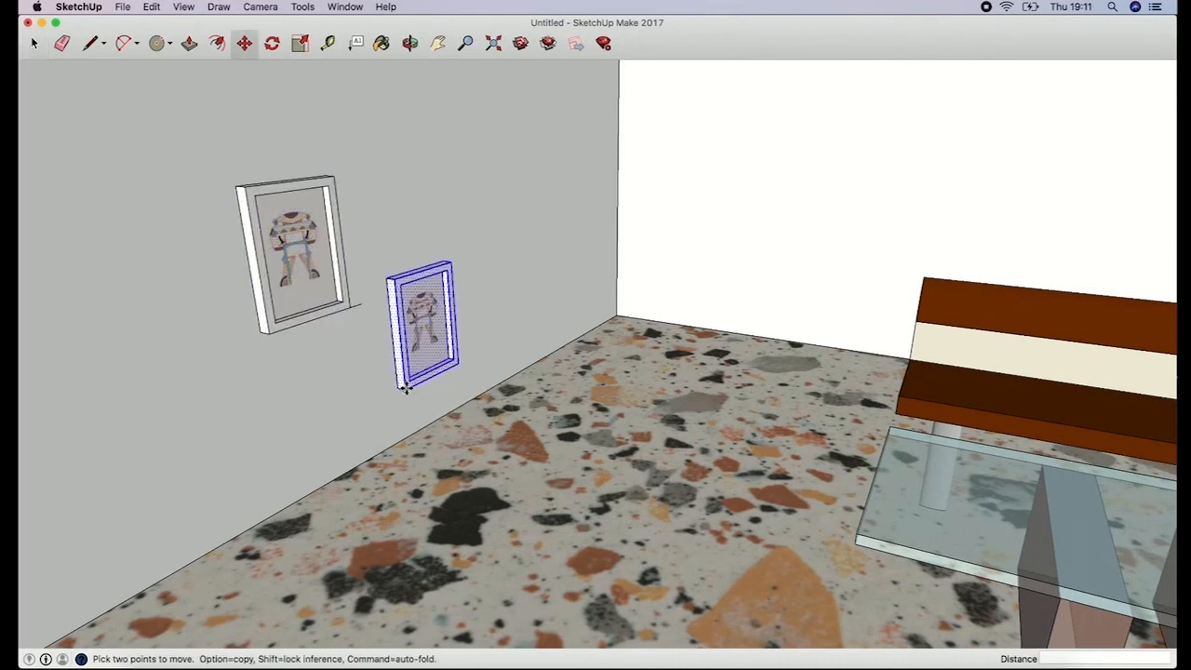
# Step: Align the copied picture with the guide line, shift it about 299 mm along the wall, and erase the line between the frames
pyautogui.click(404, 389)
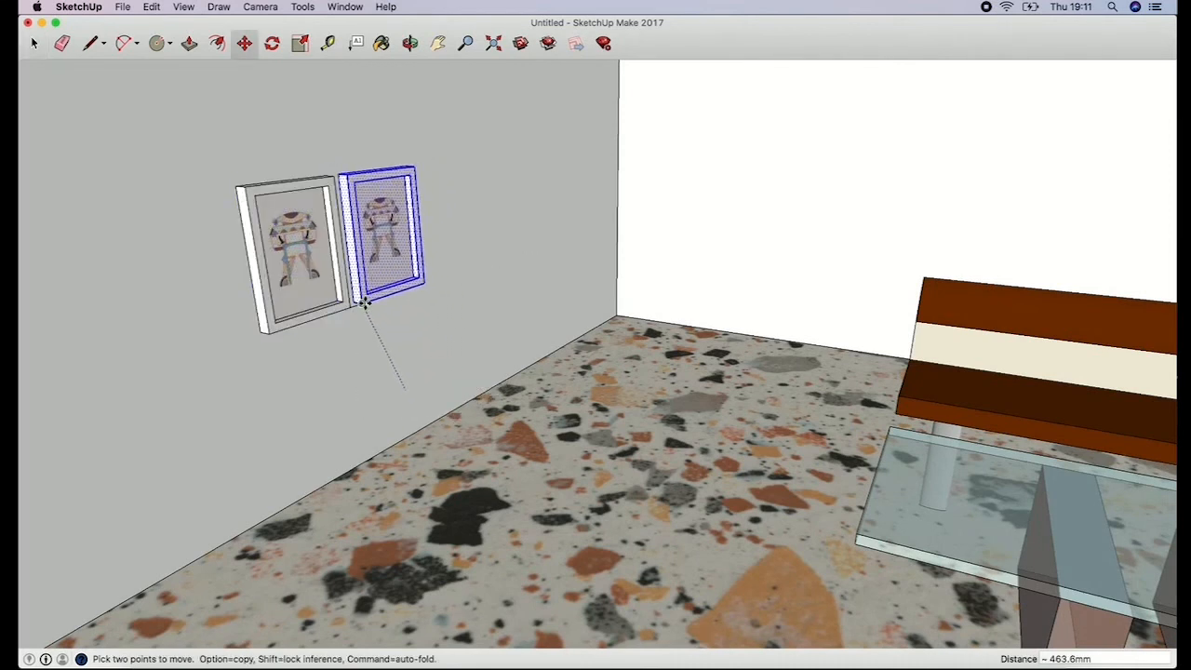
pyautogui.click(364, 302)
pyautogui.click(424, 198)
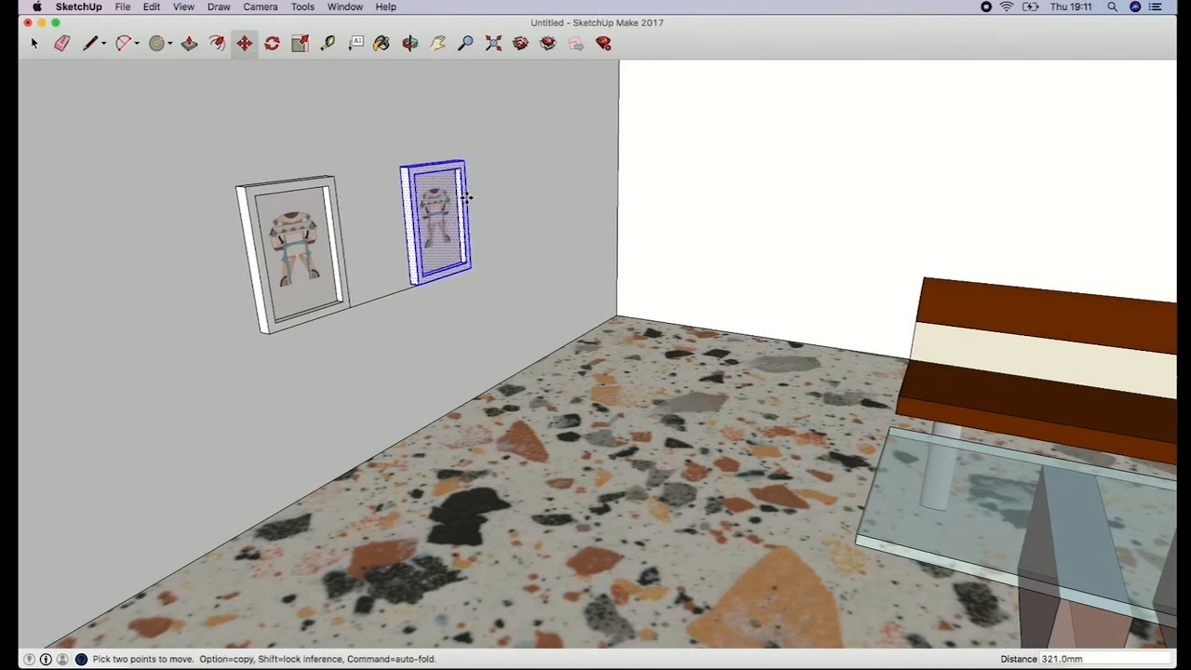
pyautogui.click(461, 192)
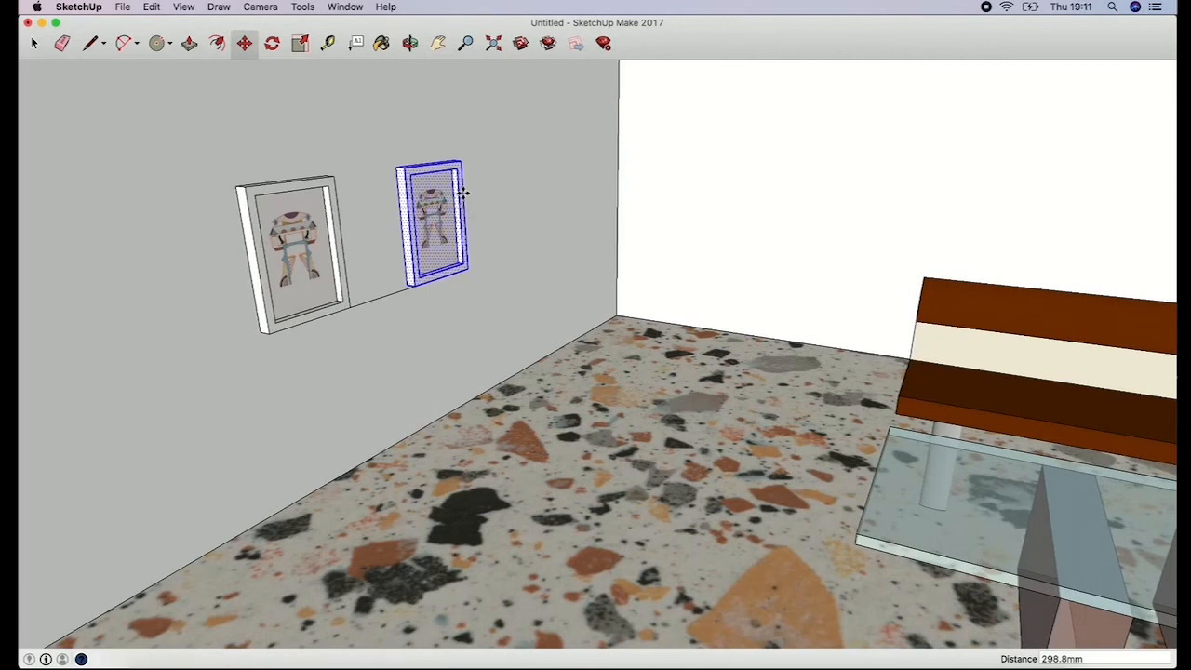
pyautogui.click(61, 43)
pyautogui.click(391, 277)
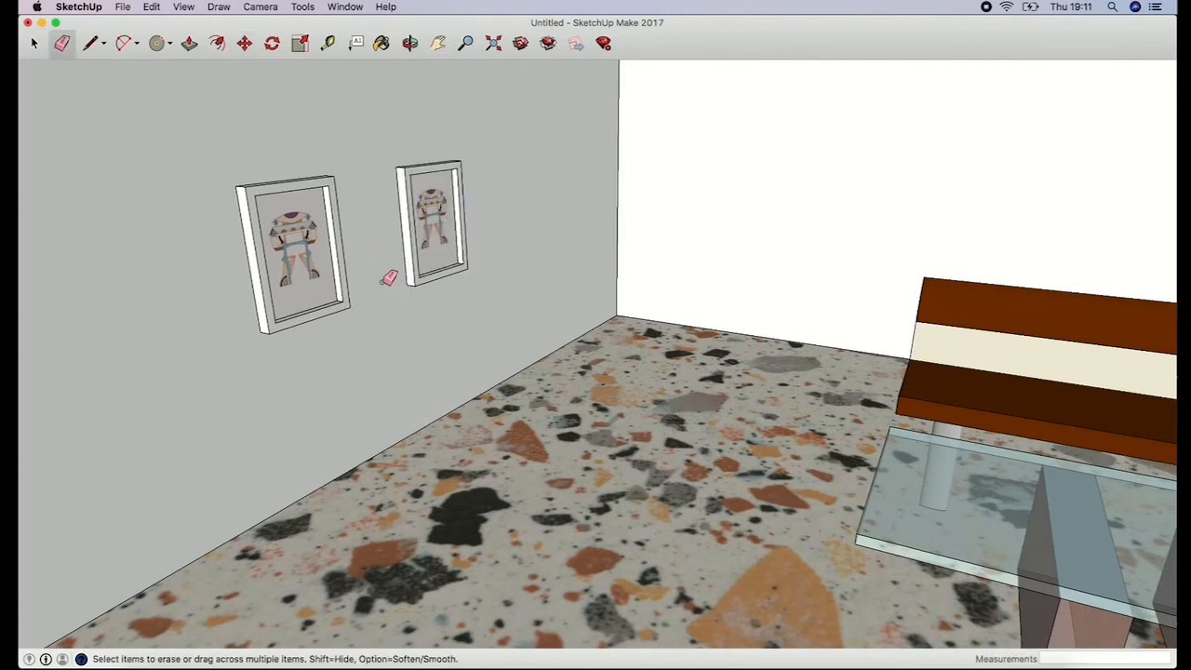
# Step: Delete the standing human figure beside the room
pyautogui.click(465, 43)
pyautogui.moveTo(644, 249); pyautogui.dragTo(510, 465)
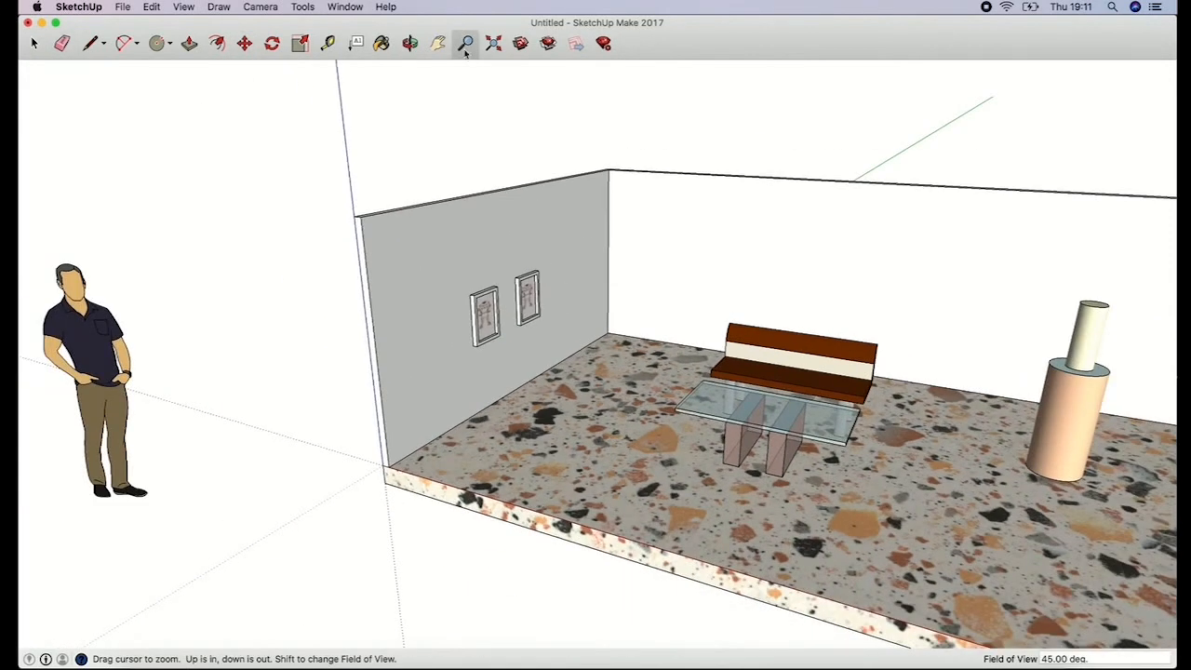
pyautogui.click(381, 42)
pyautogui.click(409, 43)
pyautogui.moveTo(697, 213)
pyautogui.mouseDown()
pyautogui.moveTo(465, 175)
pyautogui.moveTo(485, 82)
pyautogui.mouseUp()
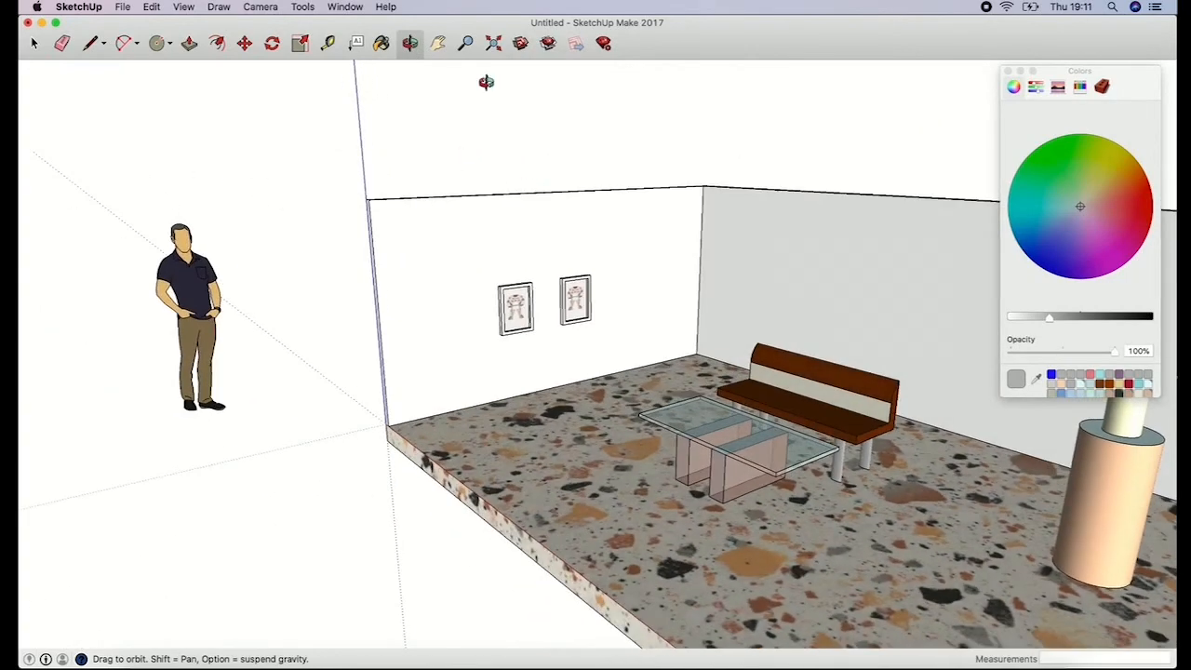
pyautogui.click(437, 43)
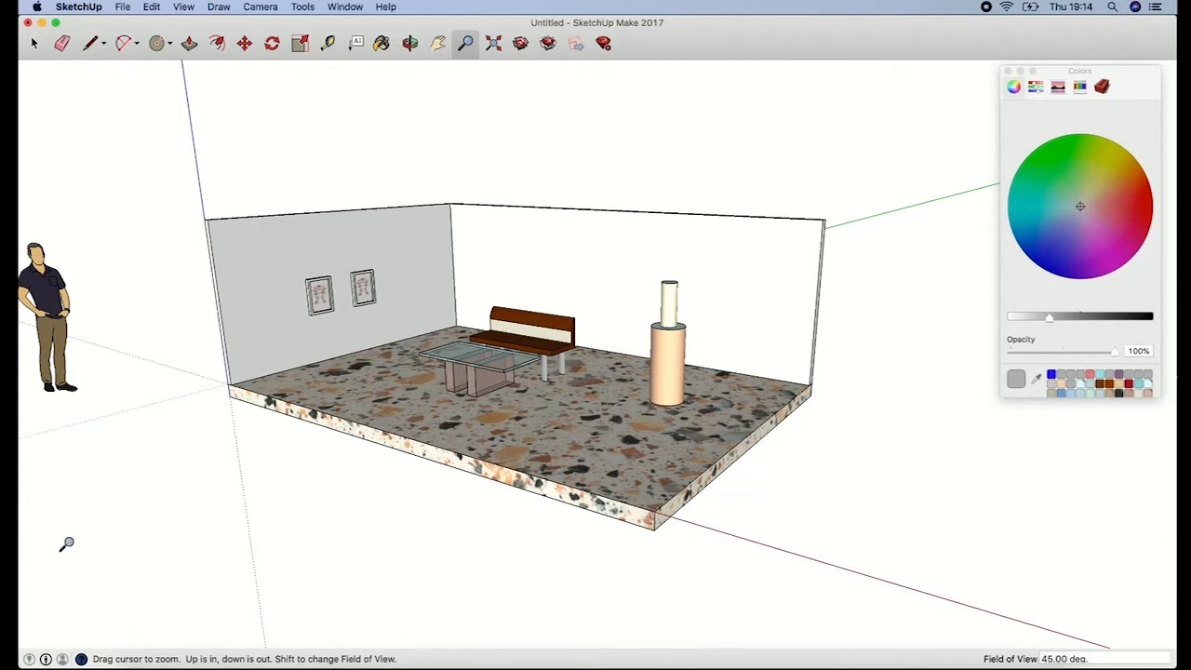
pyautogui.click(33, 42)
pyautogui.click(49, 271)
pyautogui.press('Delete')
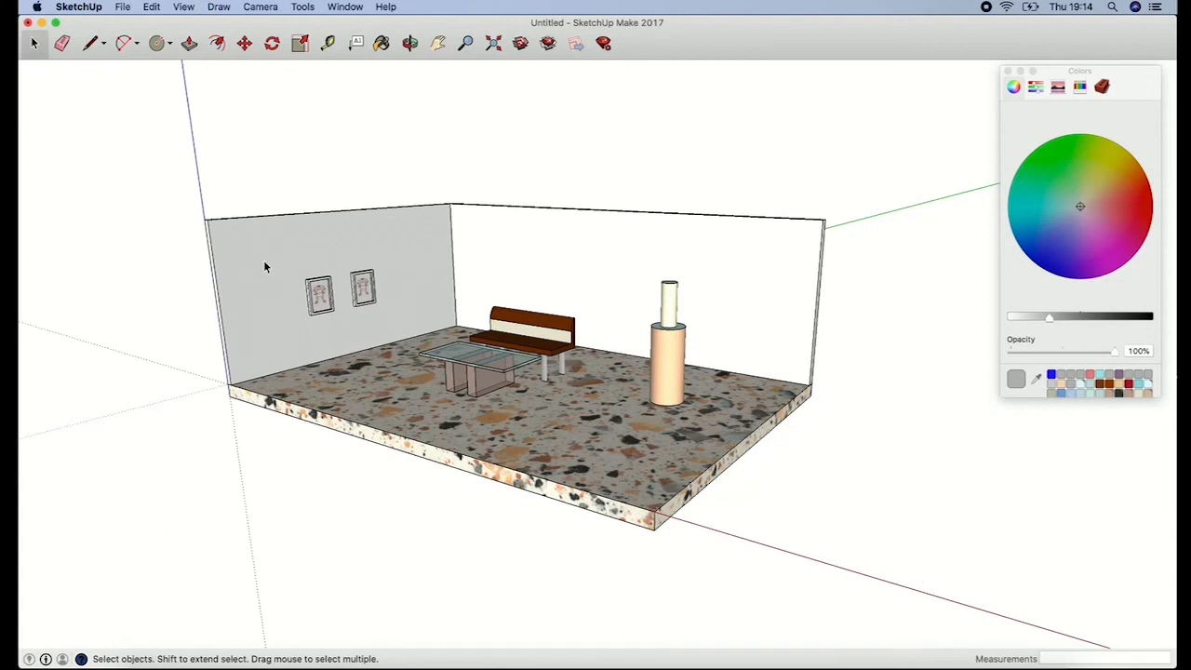
# Step: Hide the model axes and view the whole room from slightly higher up
pyautogui.click(185, 7)
pyautogui.click(195, 136)
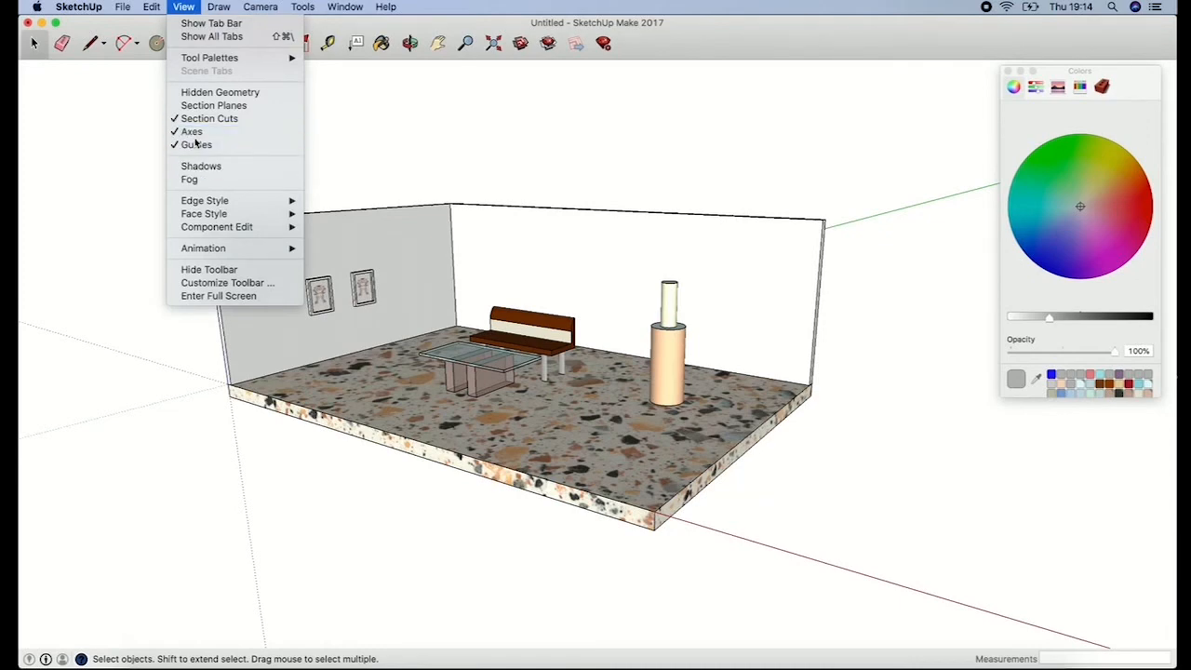
pyautogui.click(409, 42)
pyautogui.moveTo(465, 178); pyautogui.dragTo(438, 216)
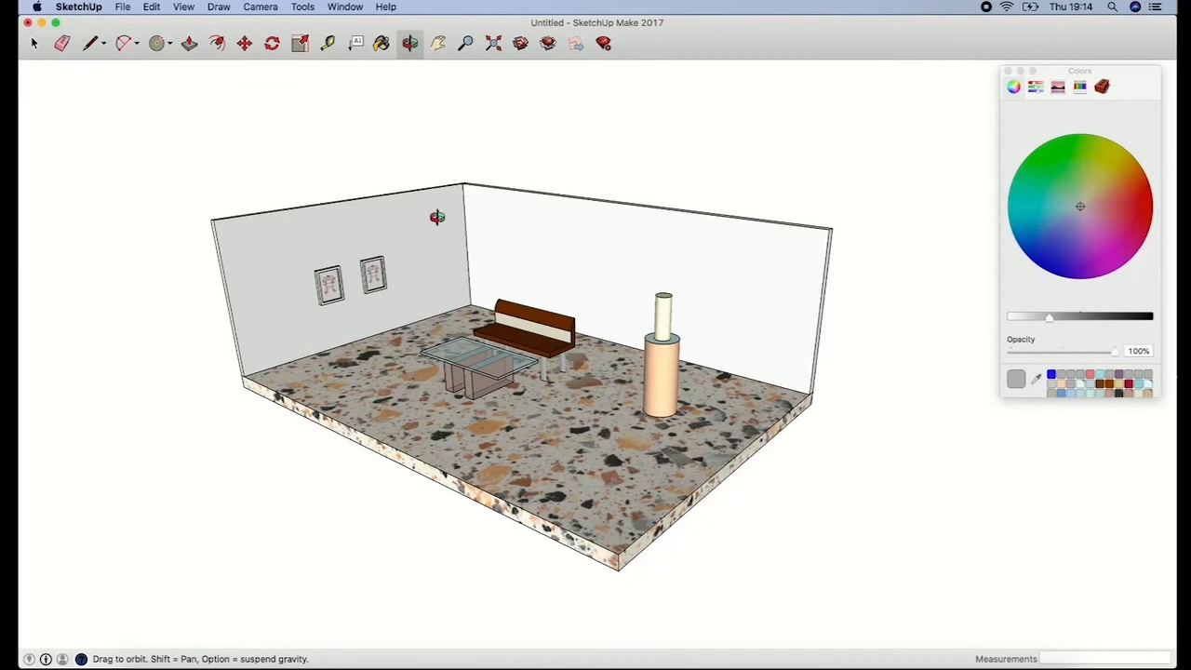